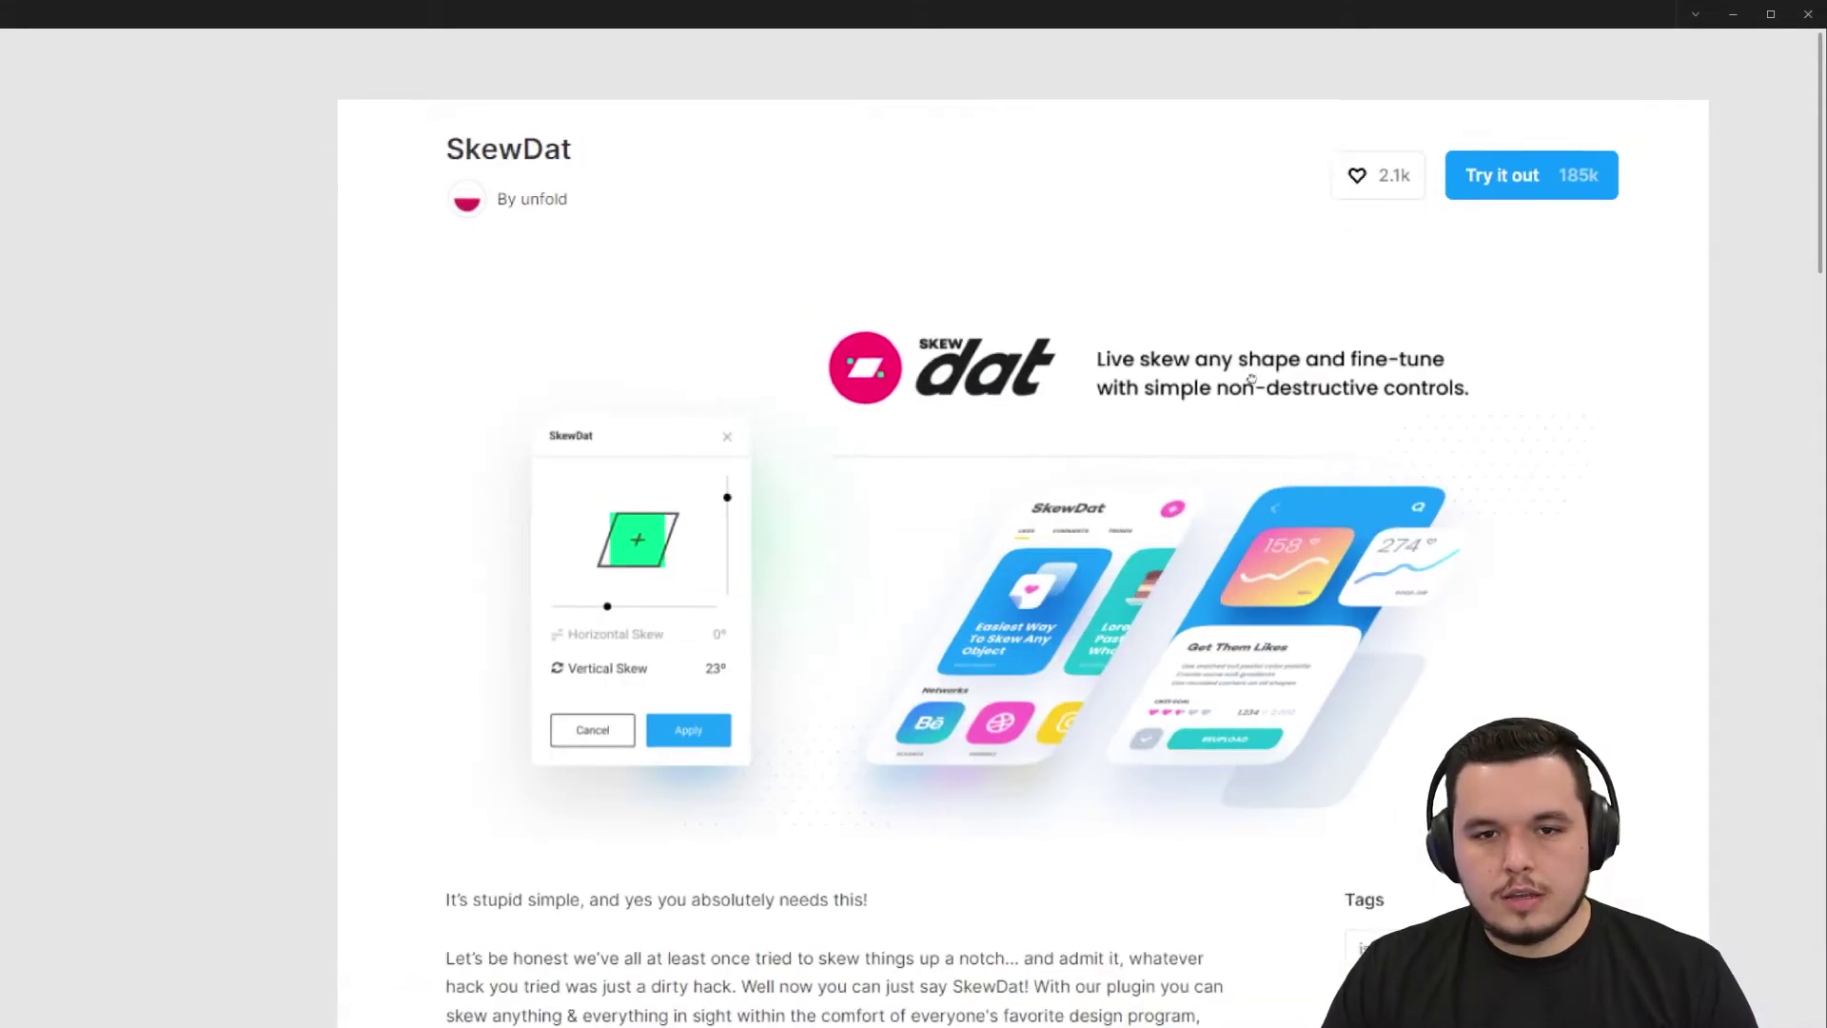
- Examine the SkewDat plugin page, including its skew control preview and the skewed mobile screen examples
left_click_drag(1252, 379, 1006, 381)
scroll(1031, 386, "up", 1)
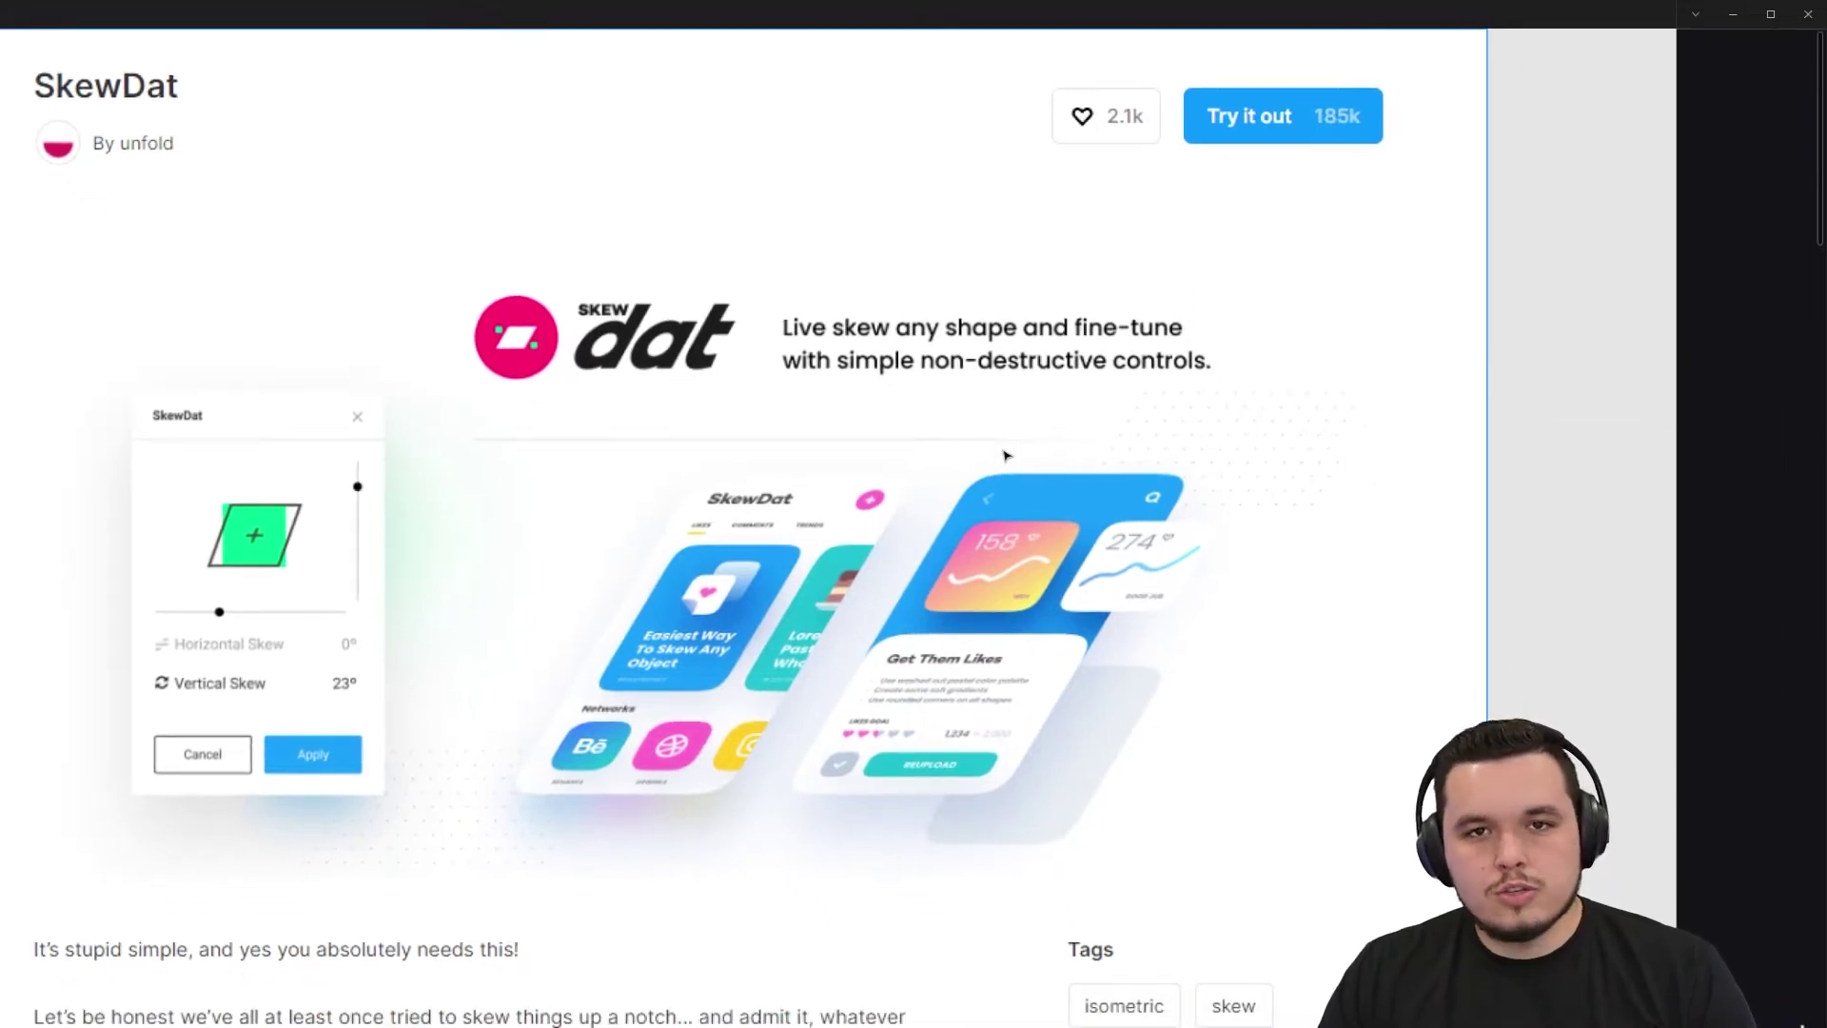
scroll(1071, 525, "down", 1)
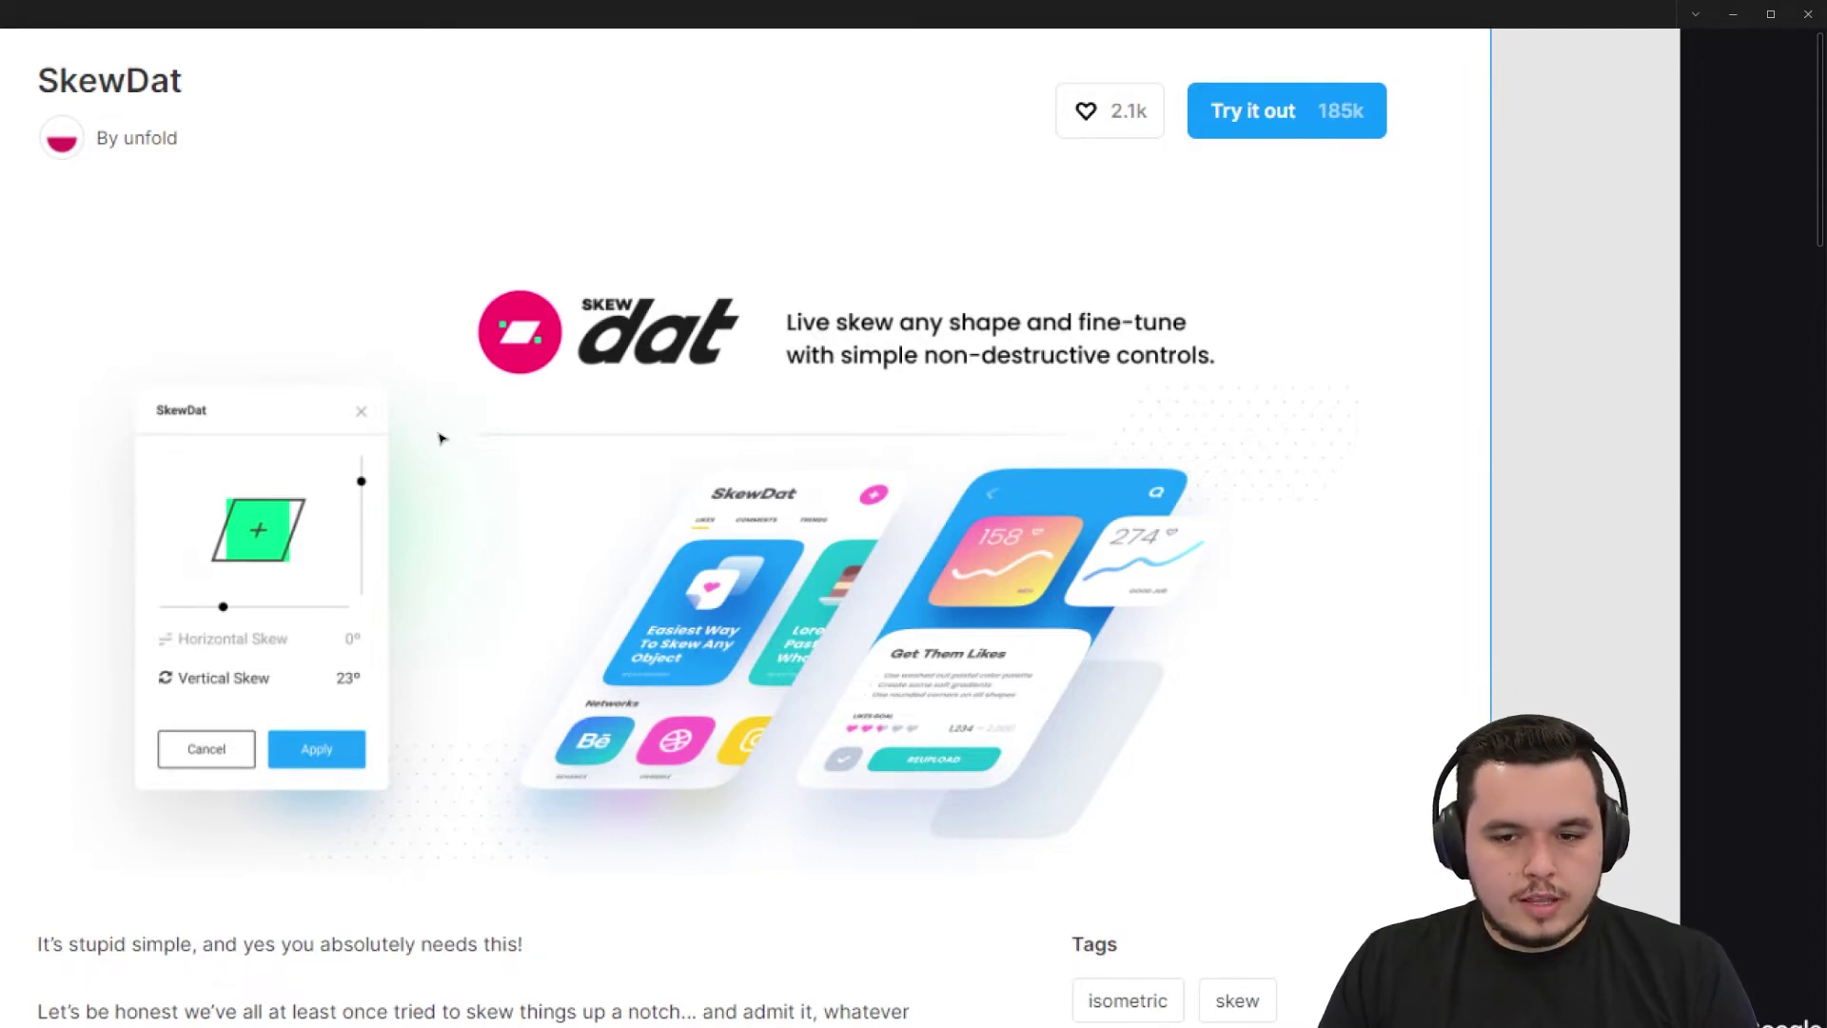
scroll(438, 437, "down", 5)
scroll(590, 542, "up", 5)
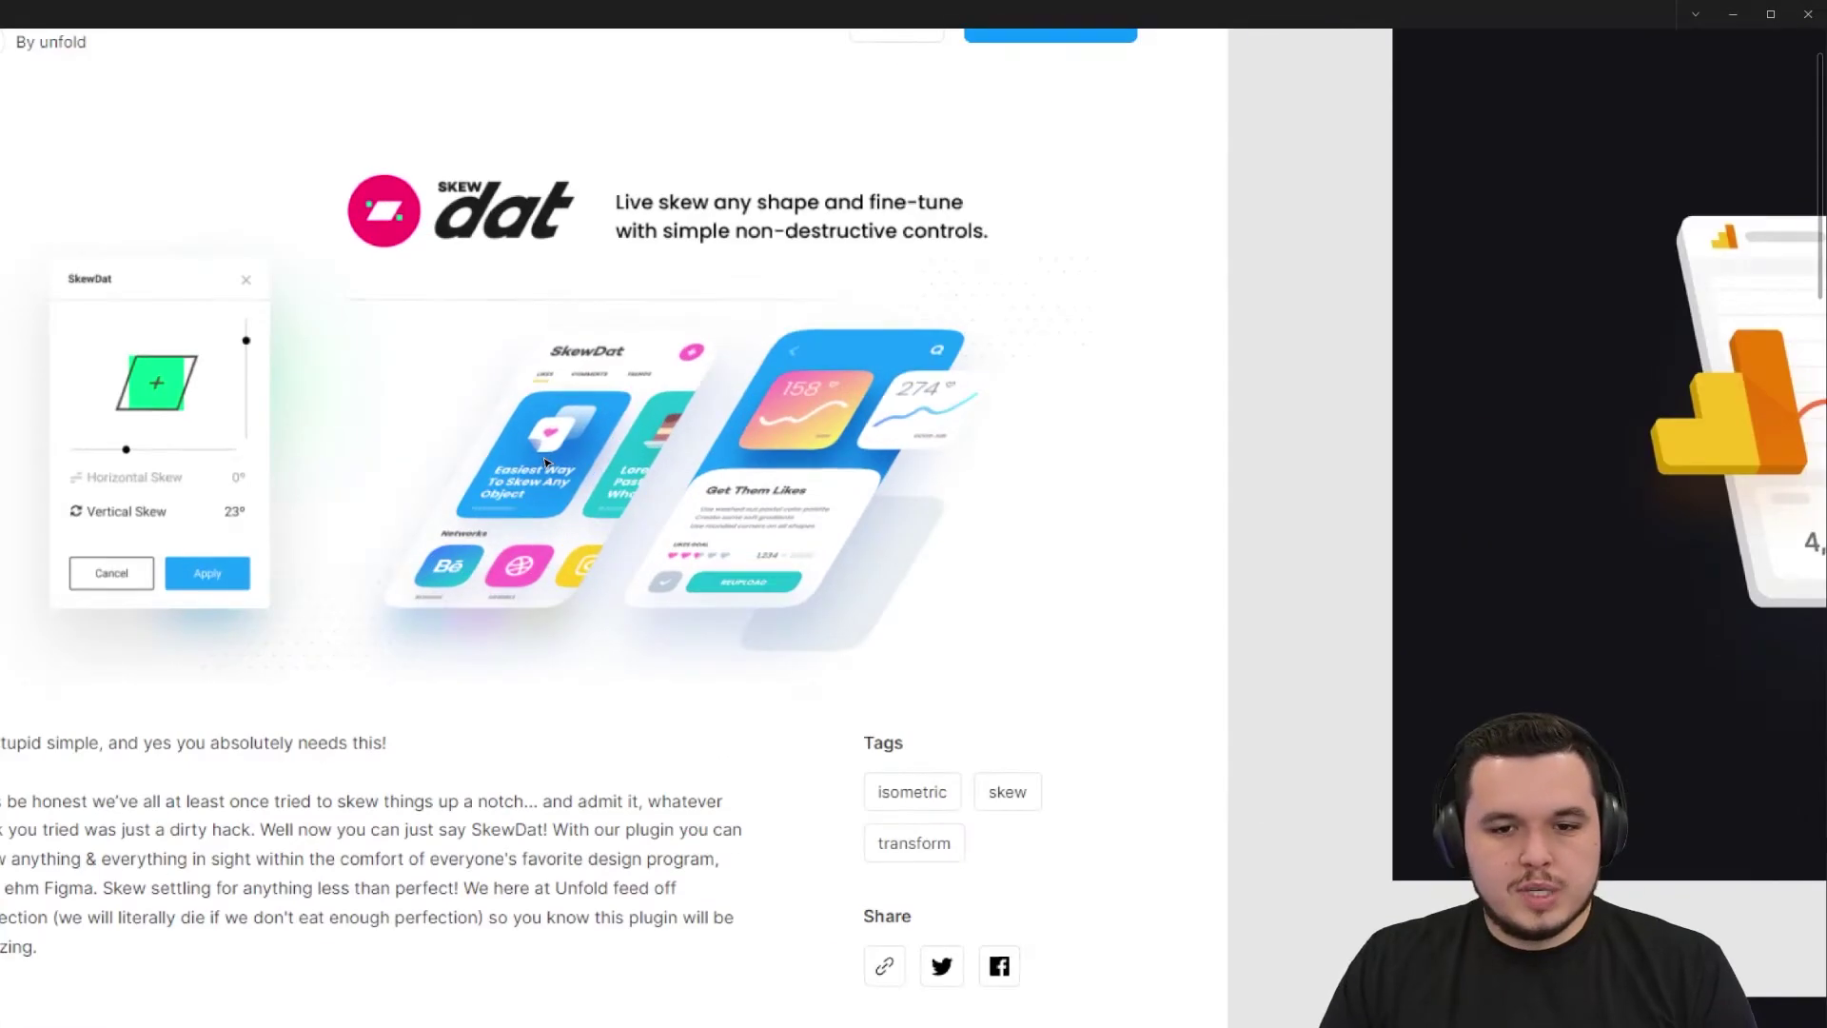
scroll(567, 523, "down", 3)
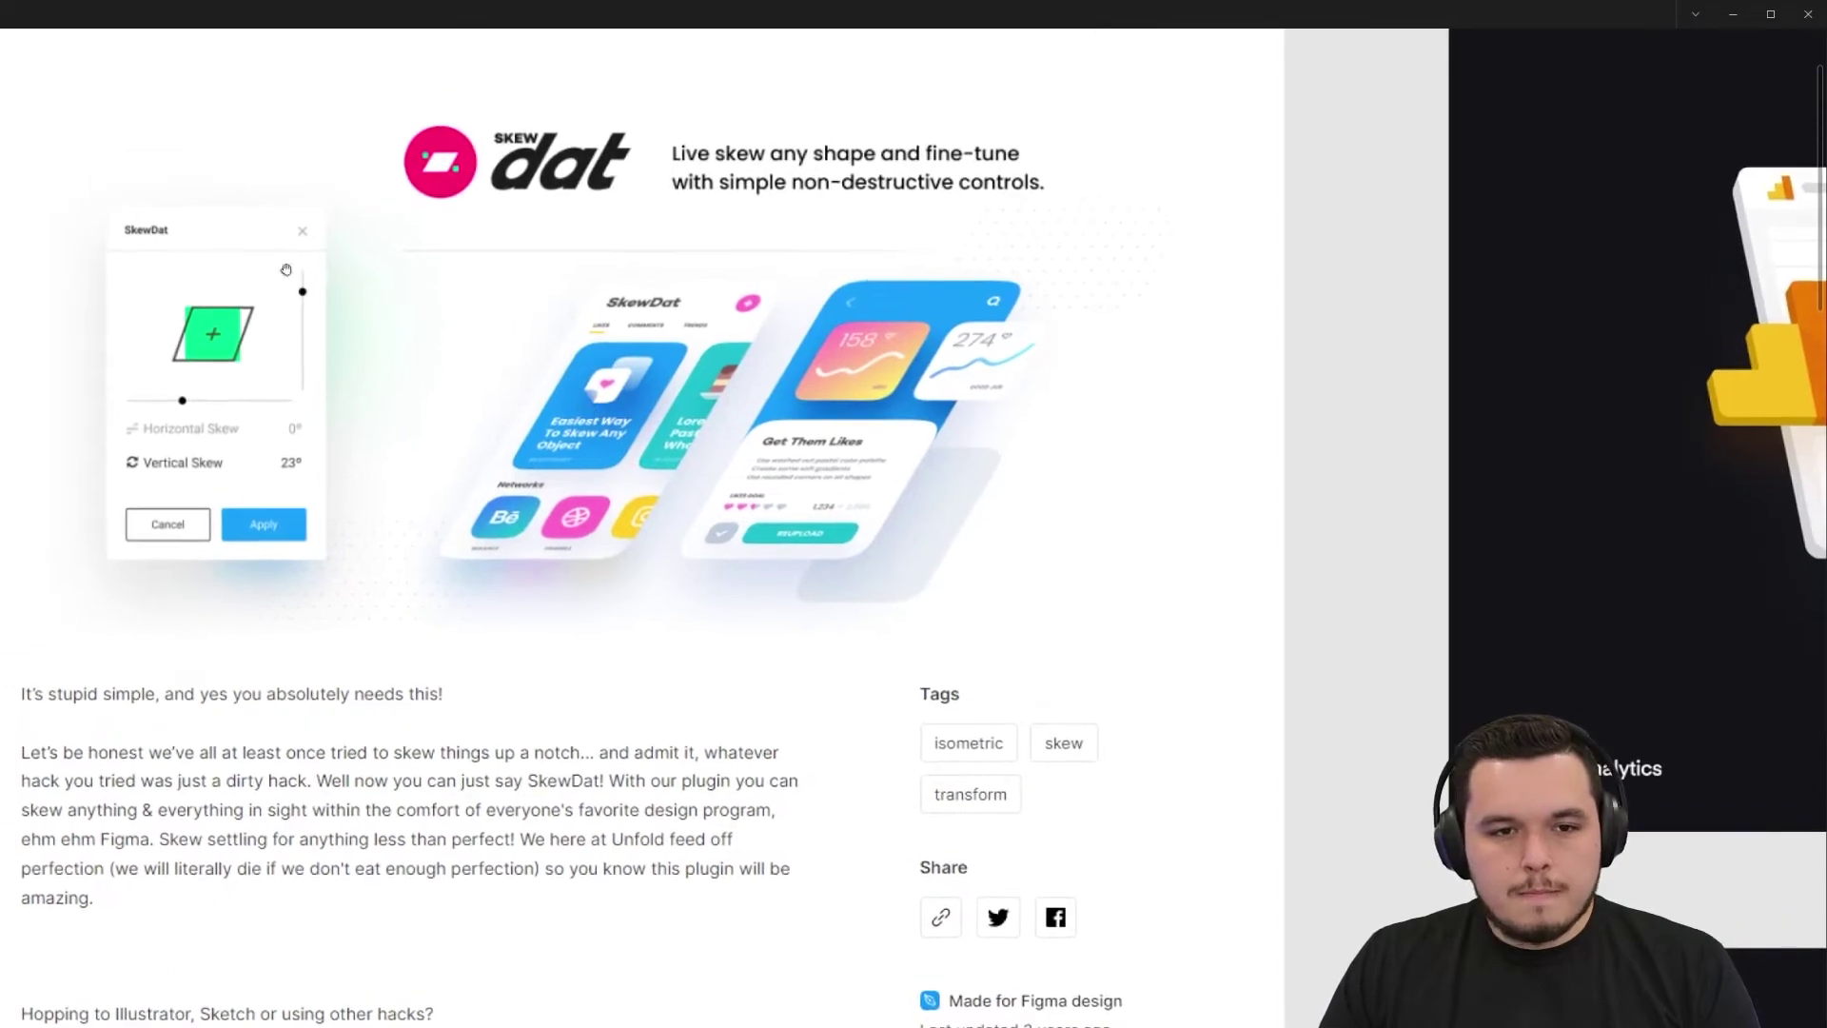
scroll(112, 252, "up", 2)
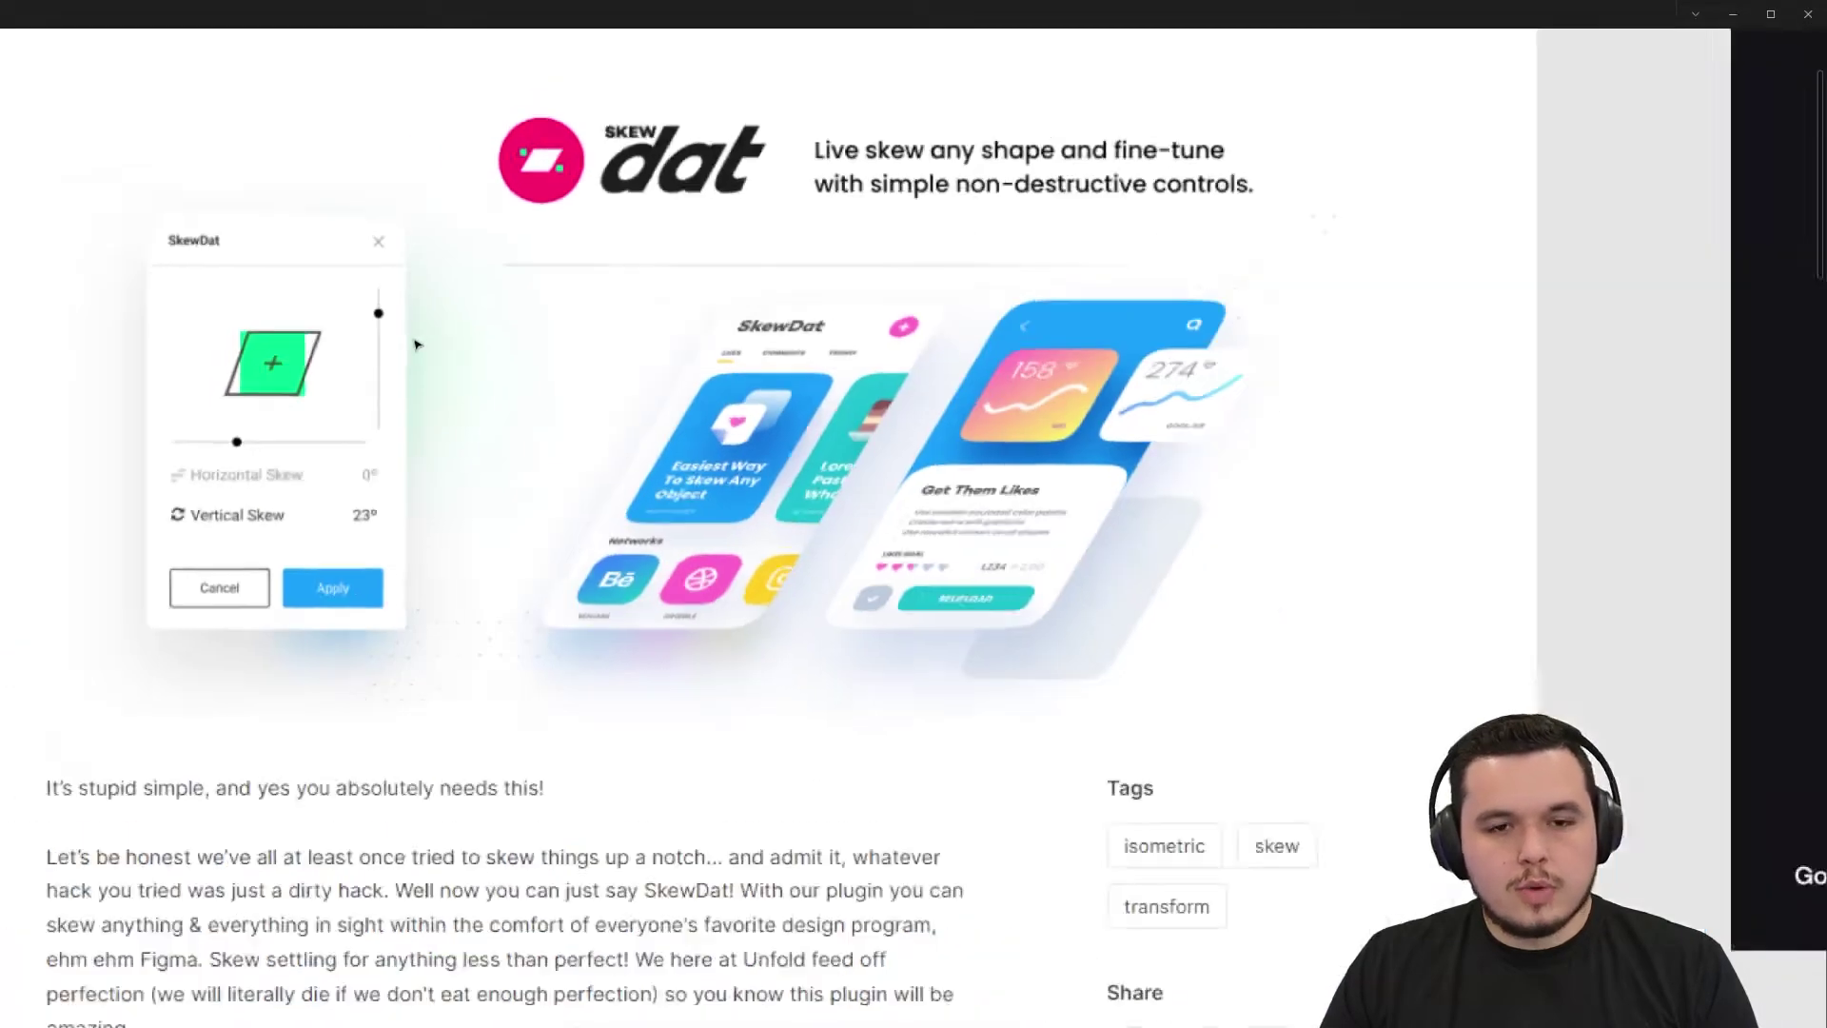
scroll(418, 333, "down", 3)
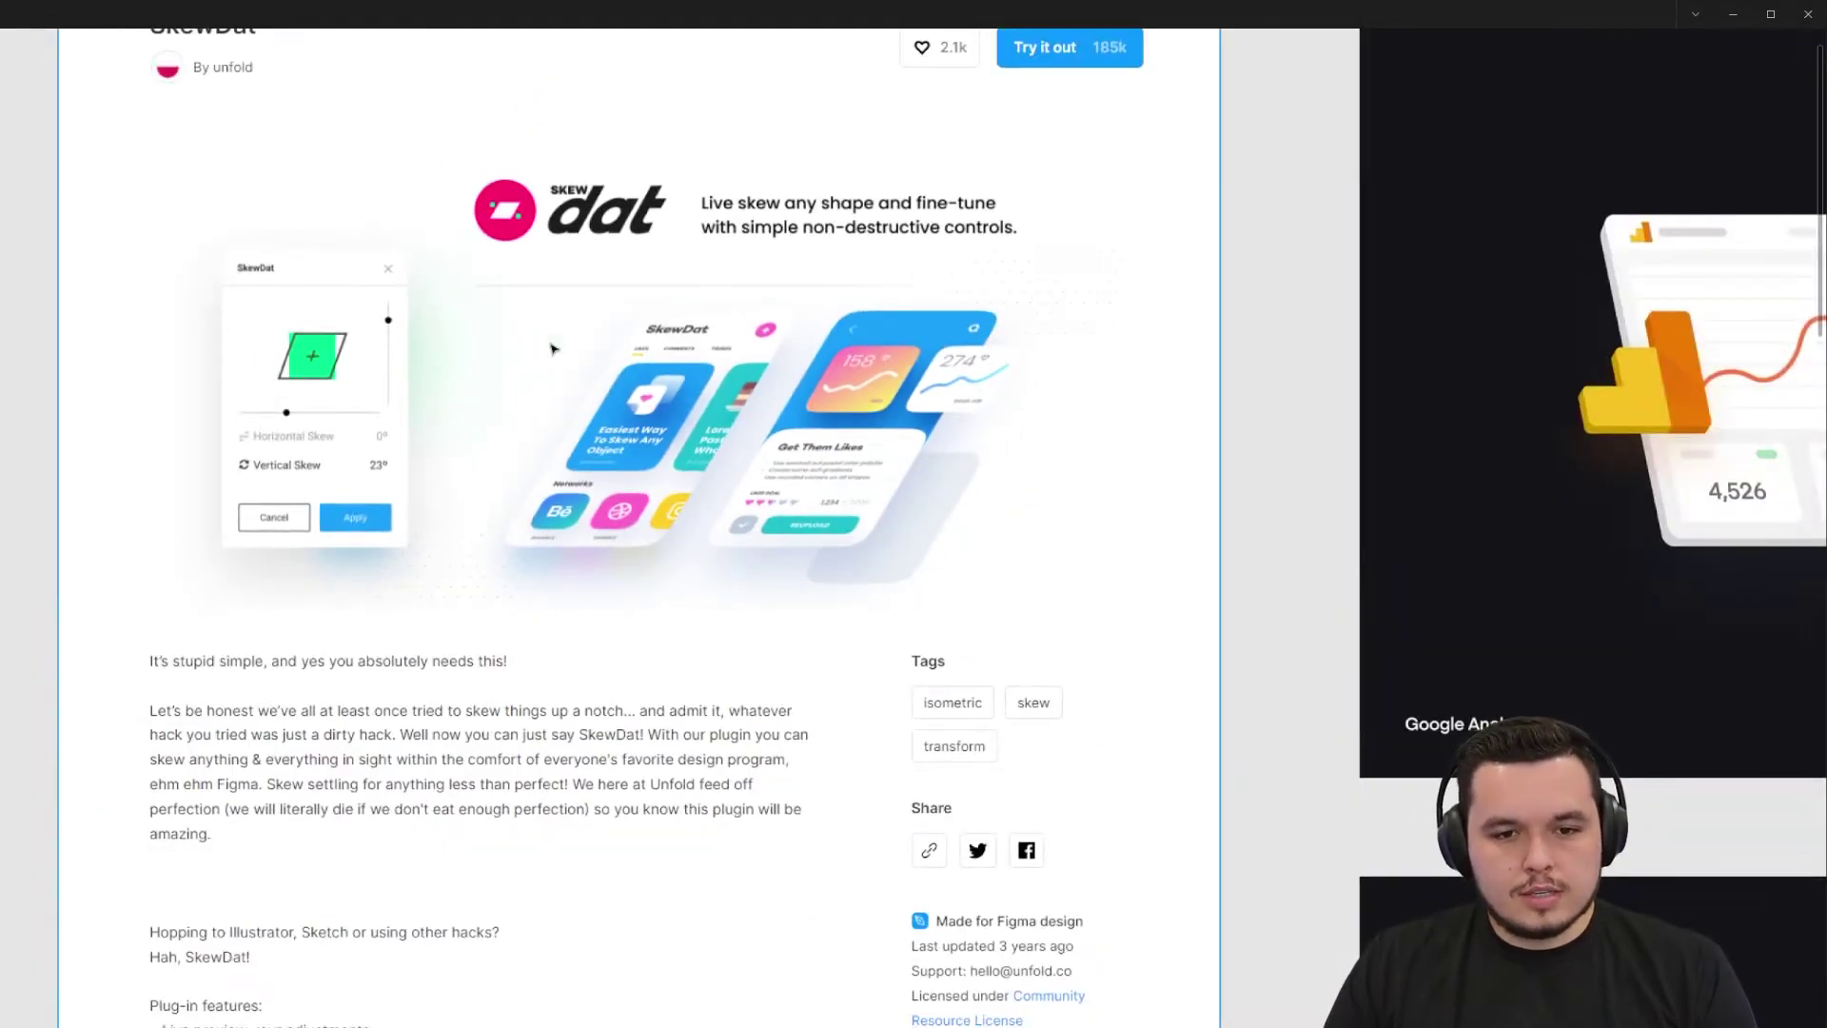
scroll(209, 362, "up", 1)
scroll(209, 361, "up", 3)
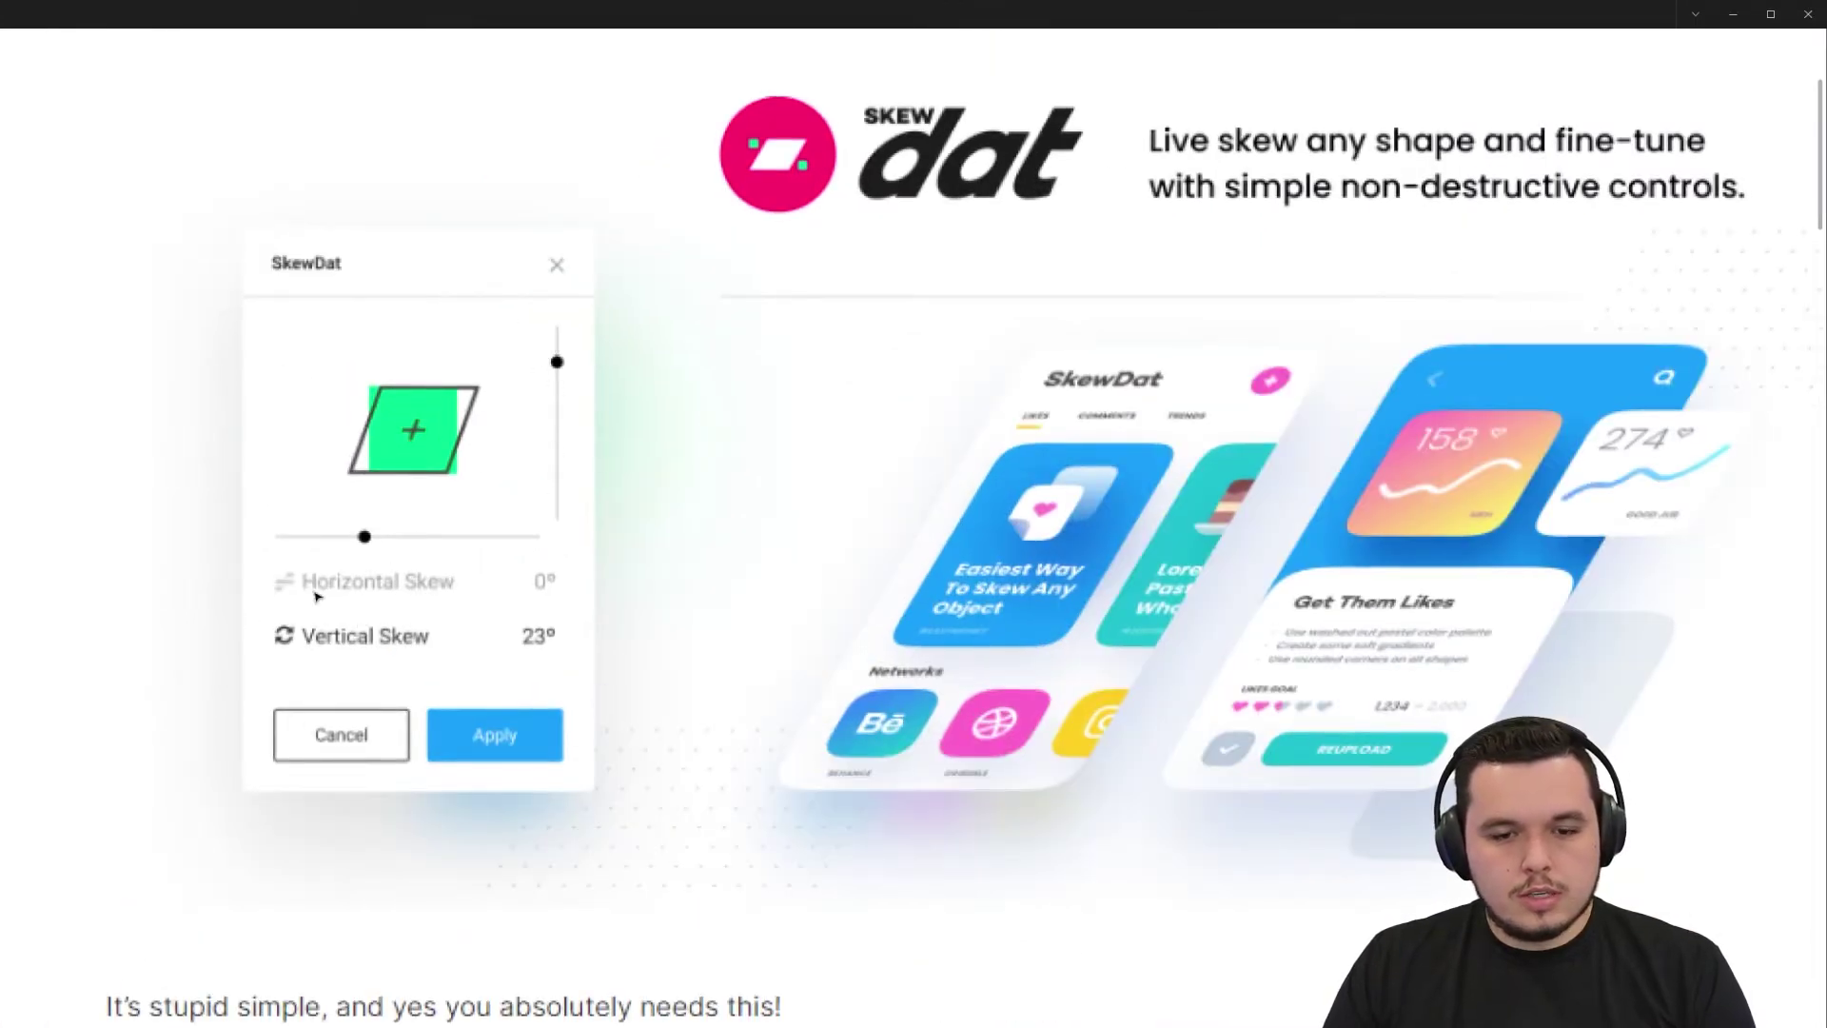
scroll(214, 619, "down", 5)
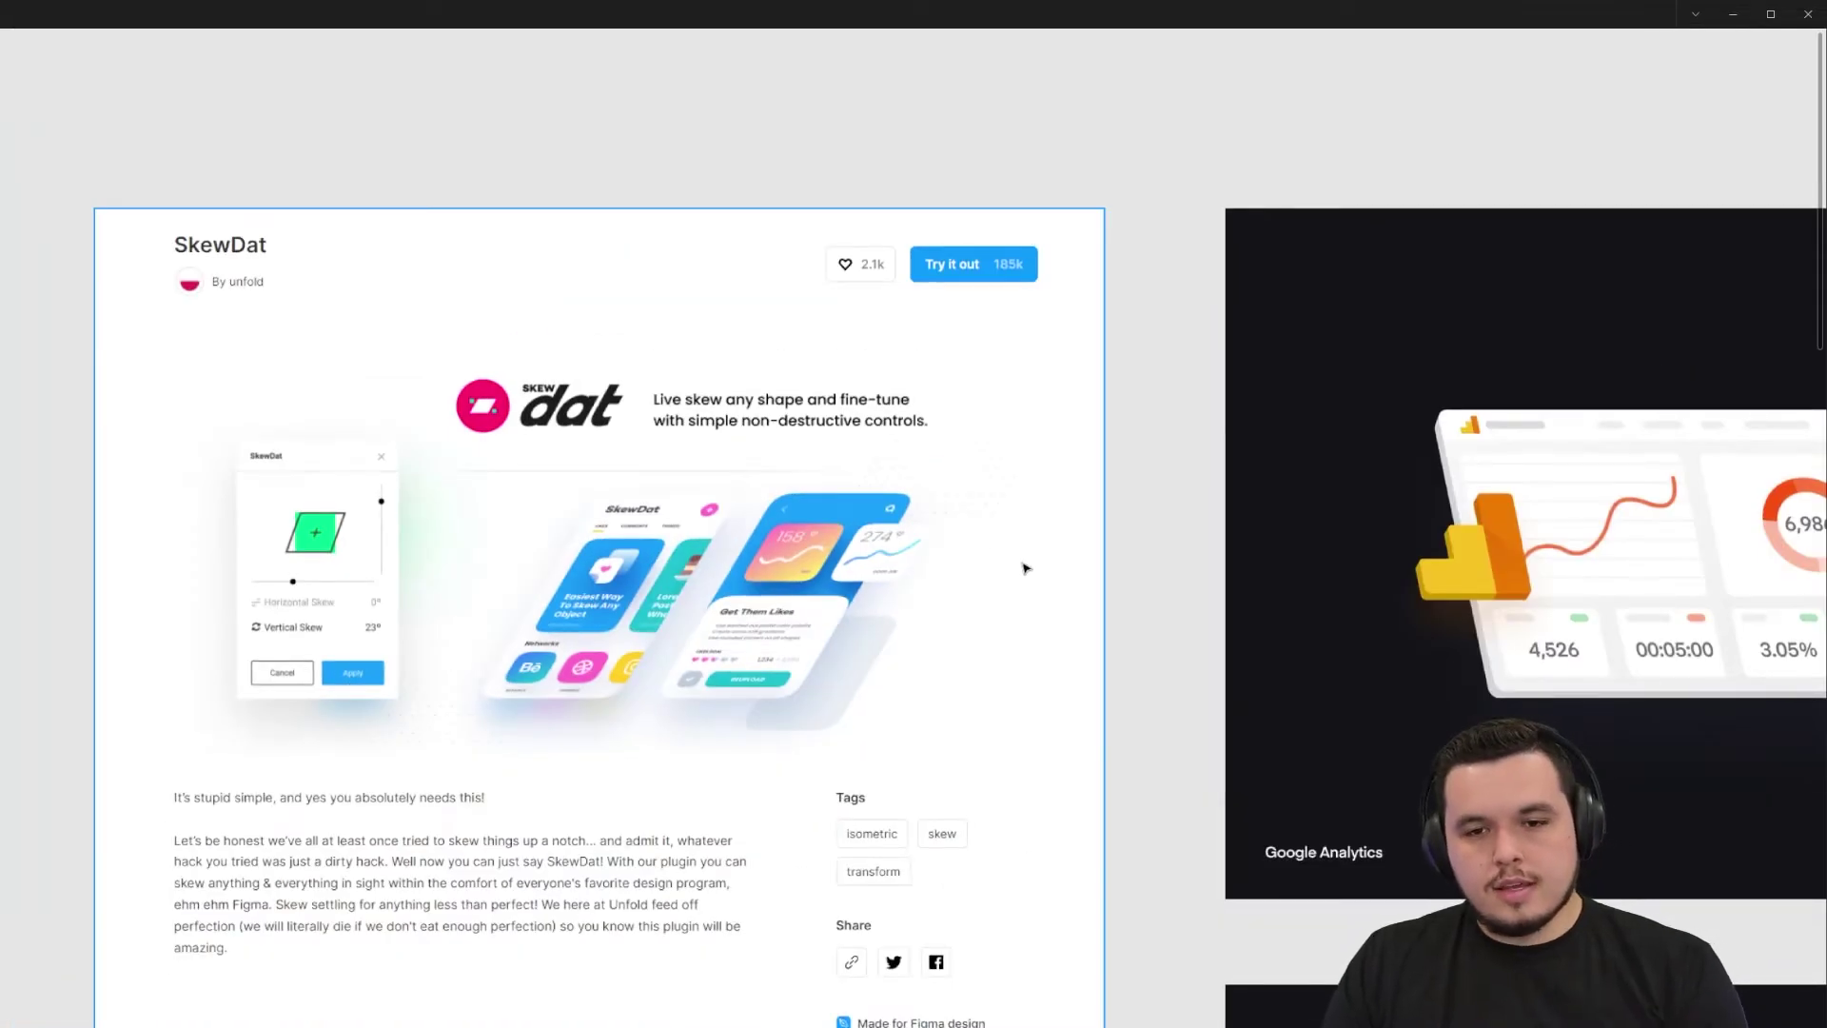
- Review the skewed illustration examples for Google Analytics, Google Data Studio, Google Sheets and Microsoft Excel
scroll(1174, 632, "right", 10)
scroll(1310, 738, "down", 1)
scroll(1212, 706, "up", 2)
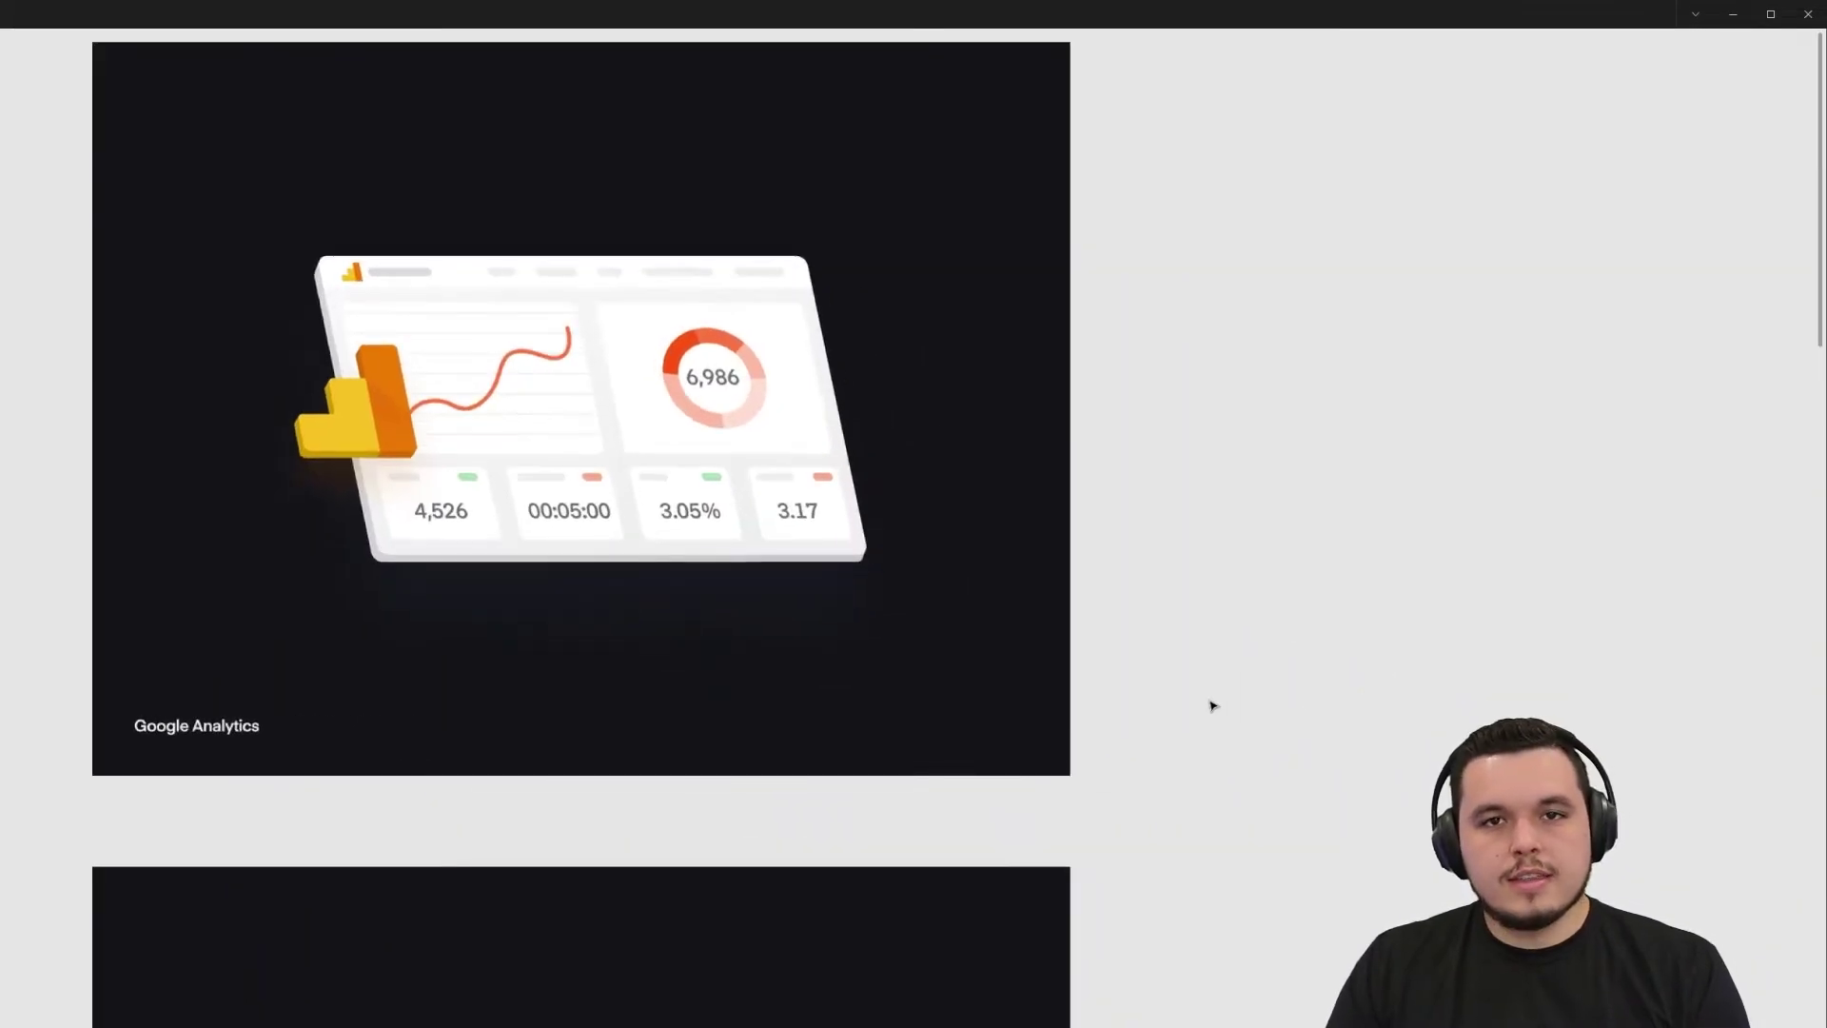
left_click_drag(1196, 521, 1215, 562)
scroll(367, 697, "down", 8)
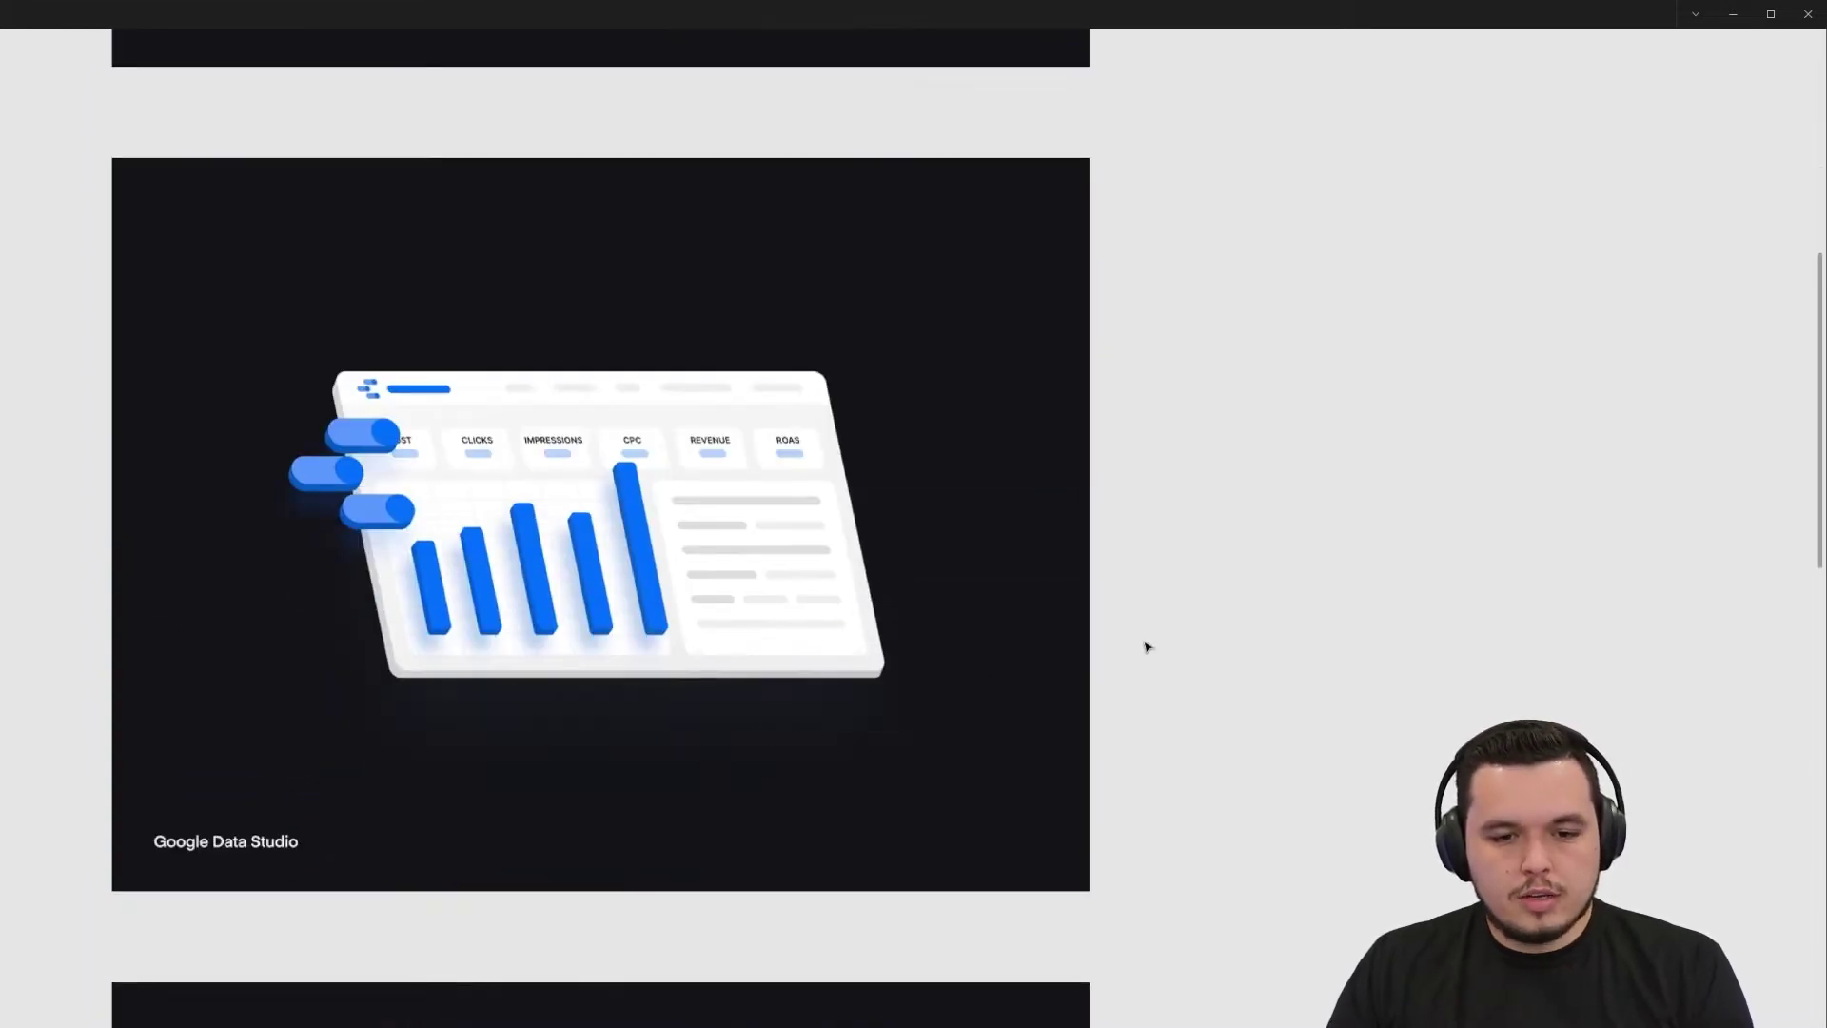
scroll(1146, 644, "down", 3)
scroll(1145, 693, "down", 3)
scroll(1142, 694, "down", 6)
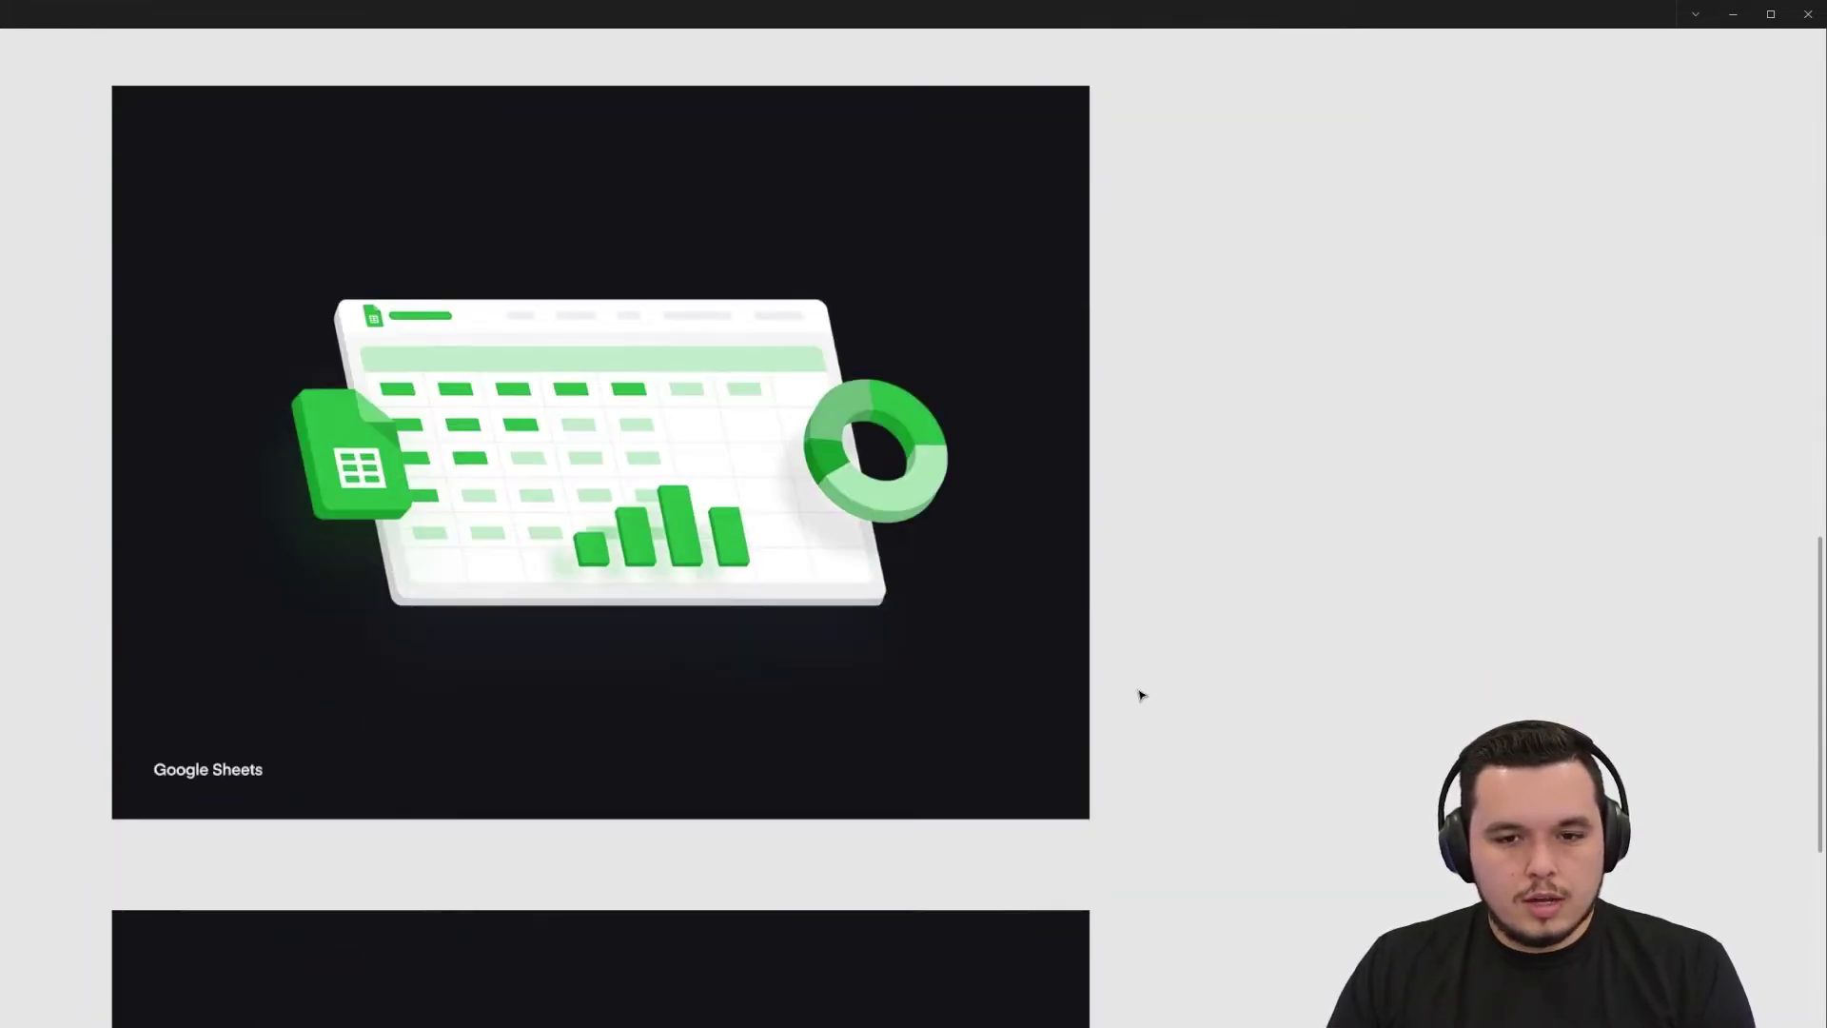
scroll(1141, 713, "down", 3)
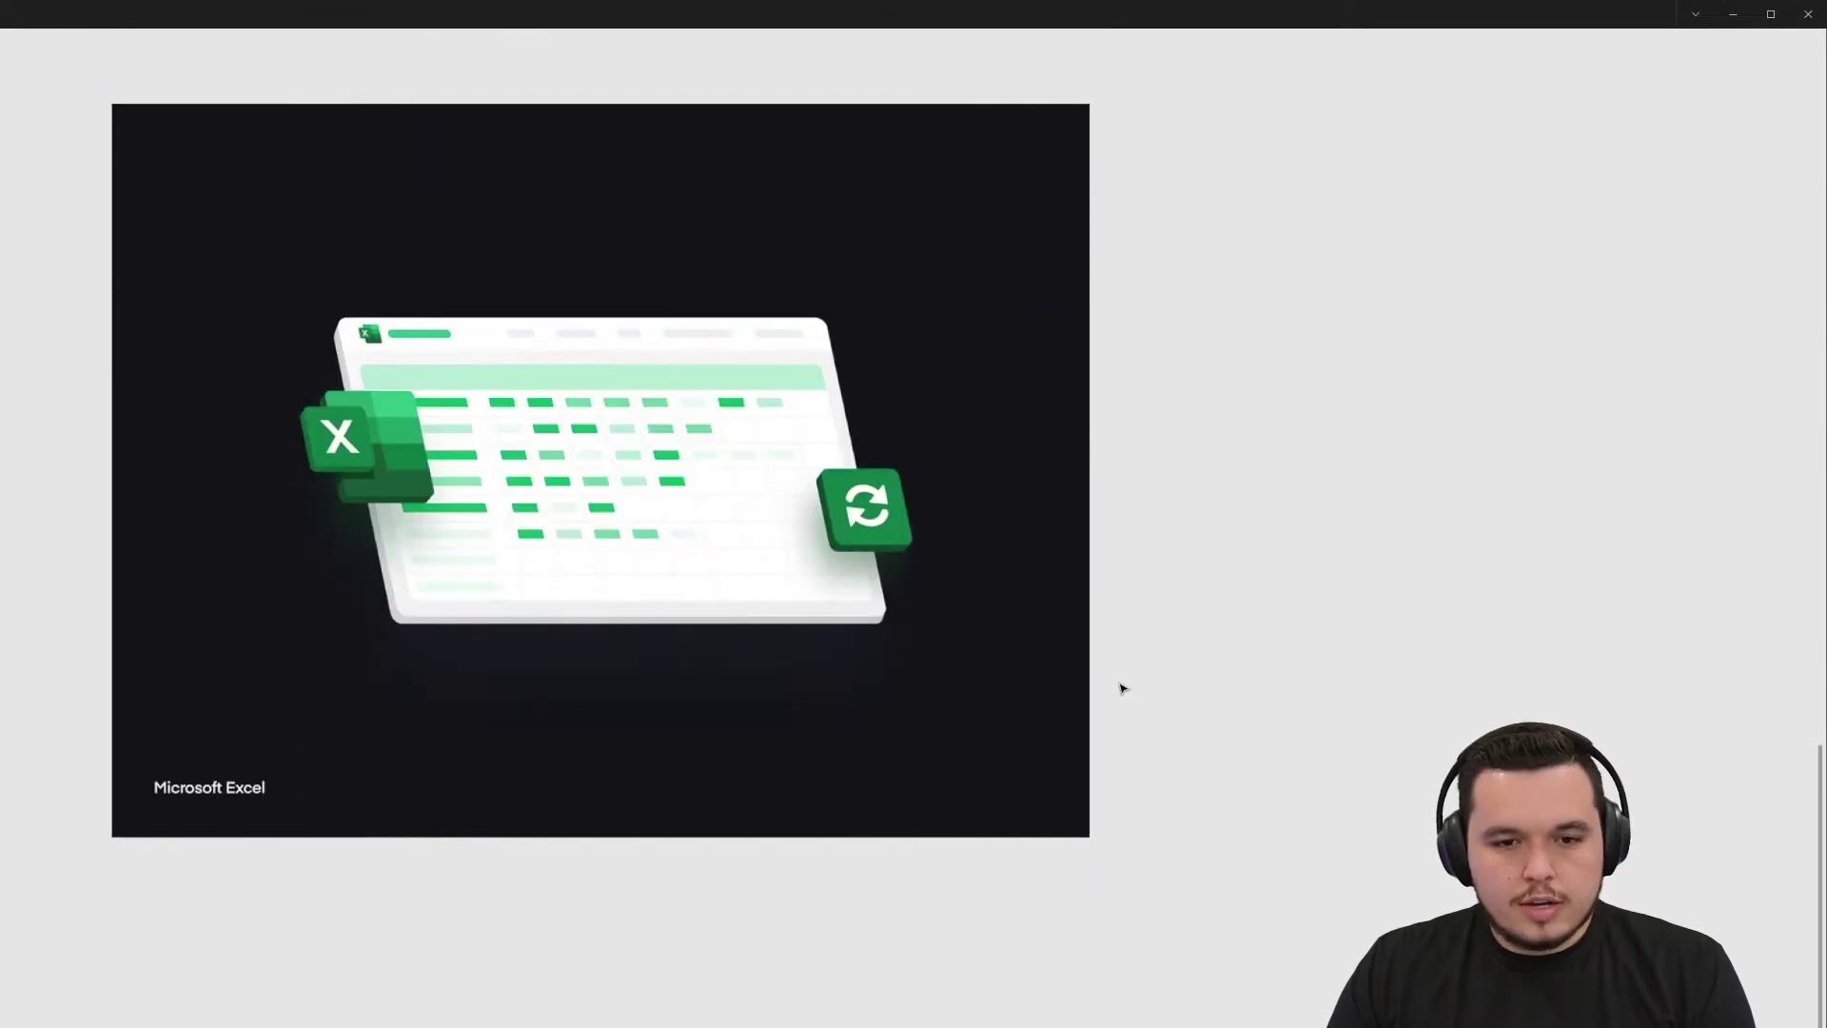
scroll(1147, 685, "up", 1)
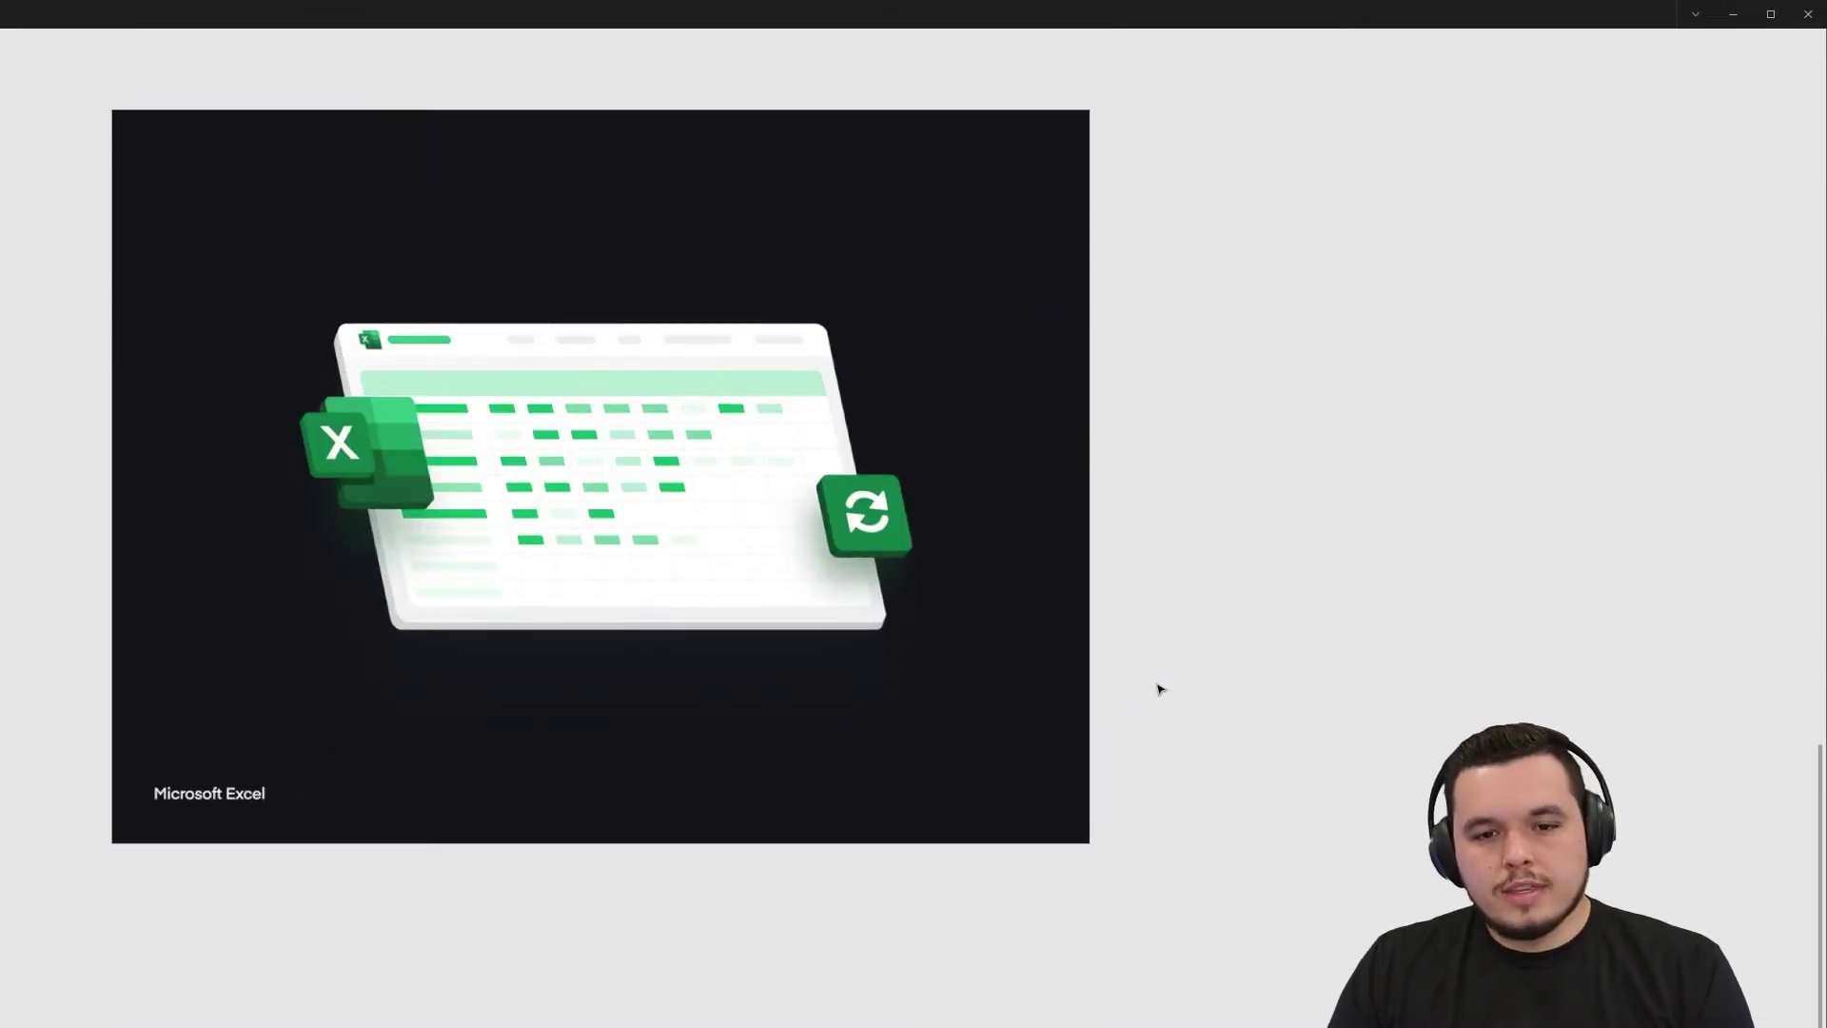
- Inspect the Microsoft Excel illustration's skewed logo and panel up close, and return to the overview of the examples
scroll(621, 408, "up", 3)
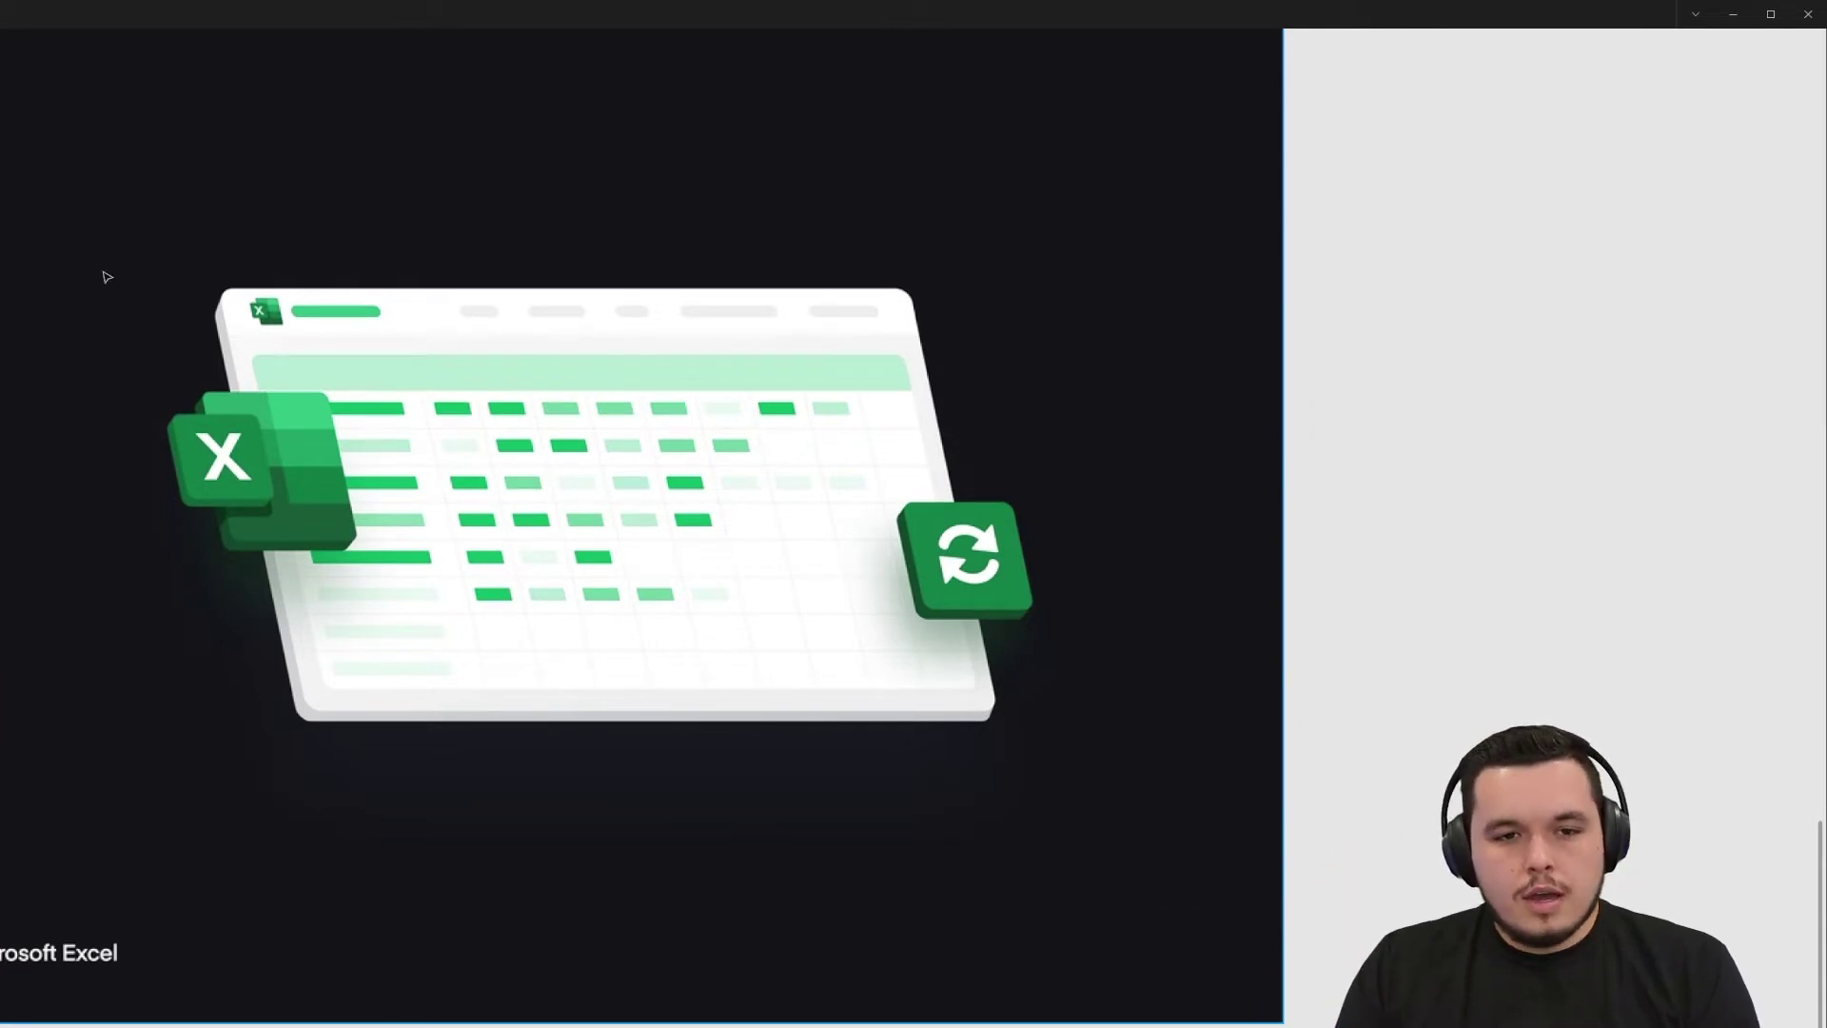
scroll(119, 278, "up", 5)
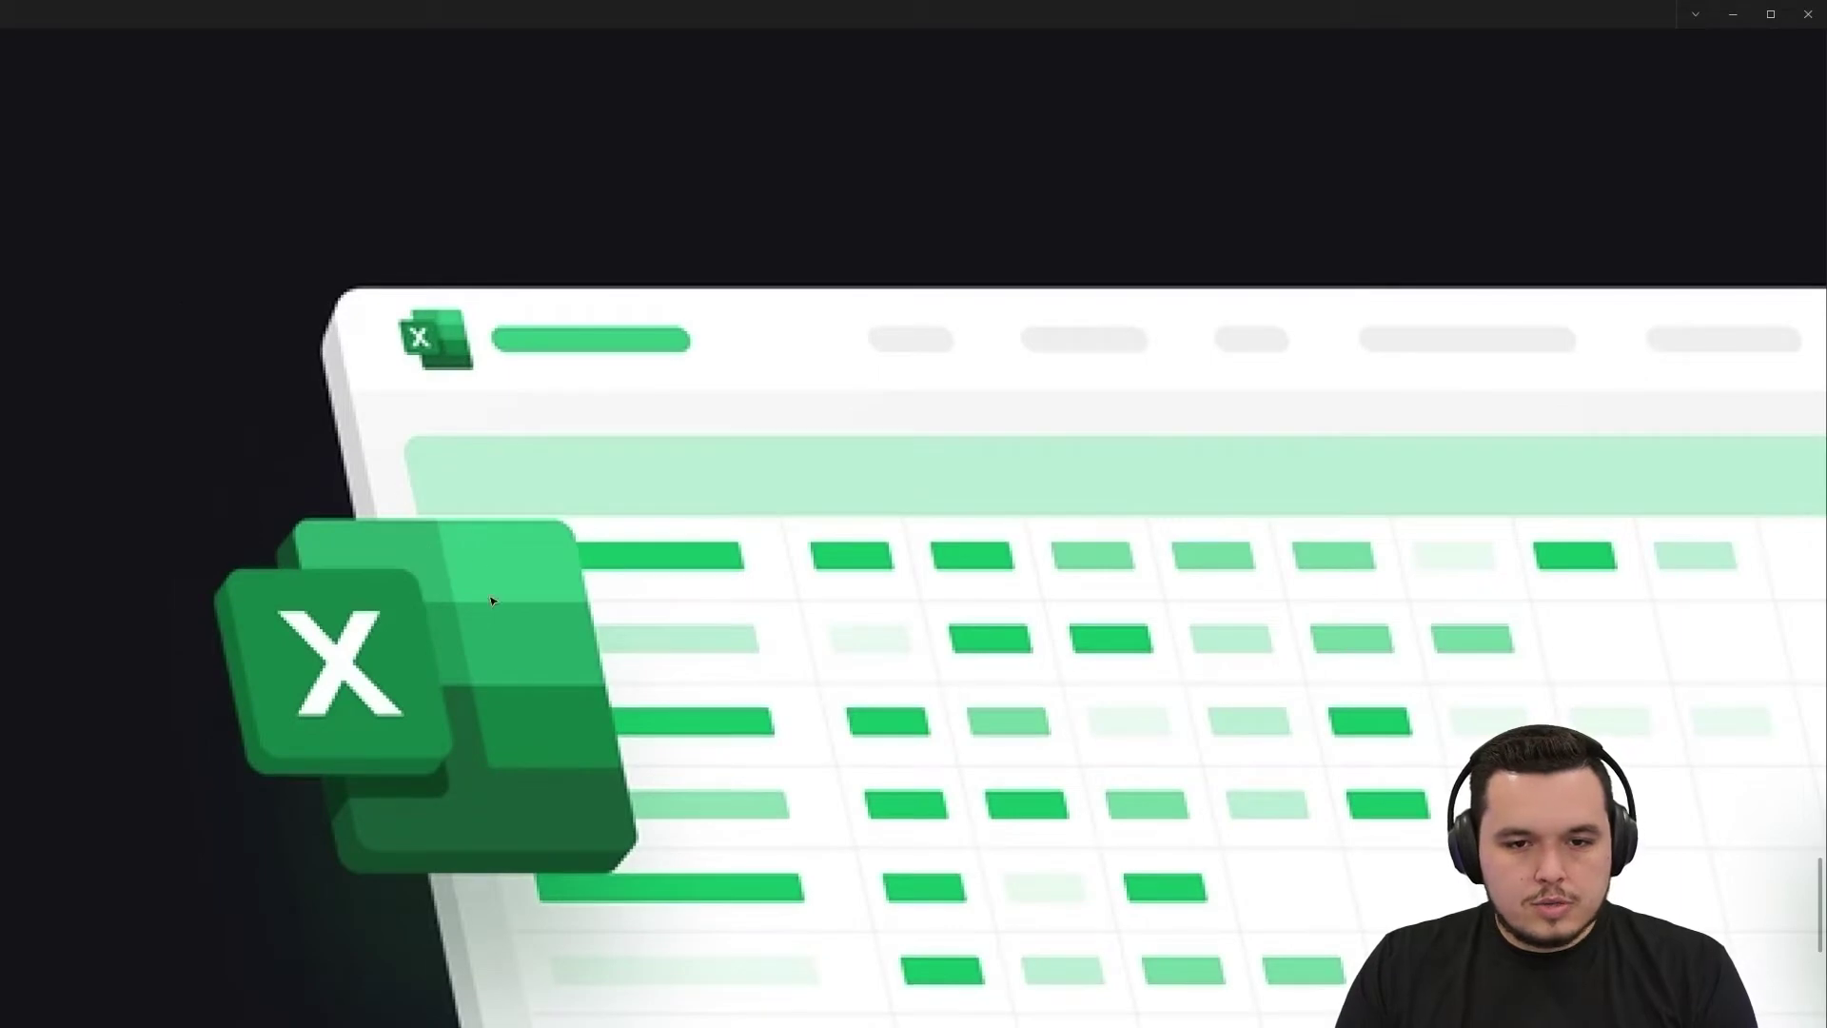
scroll(585, 385, "down", 2)
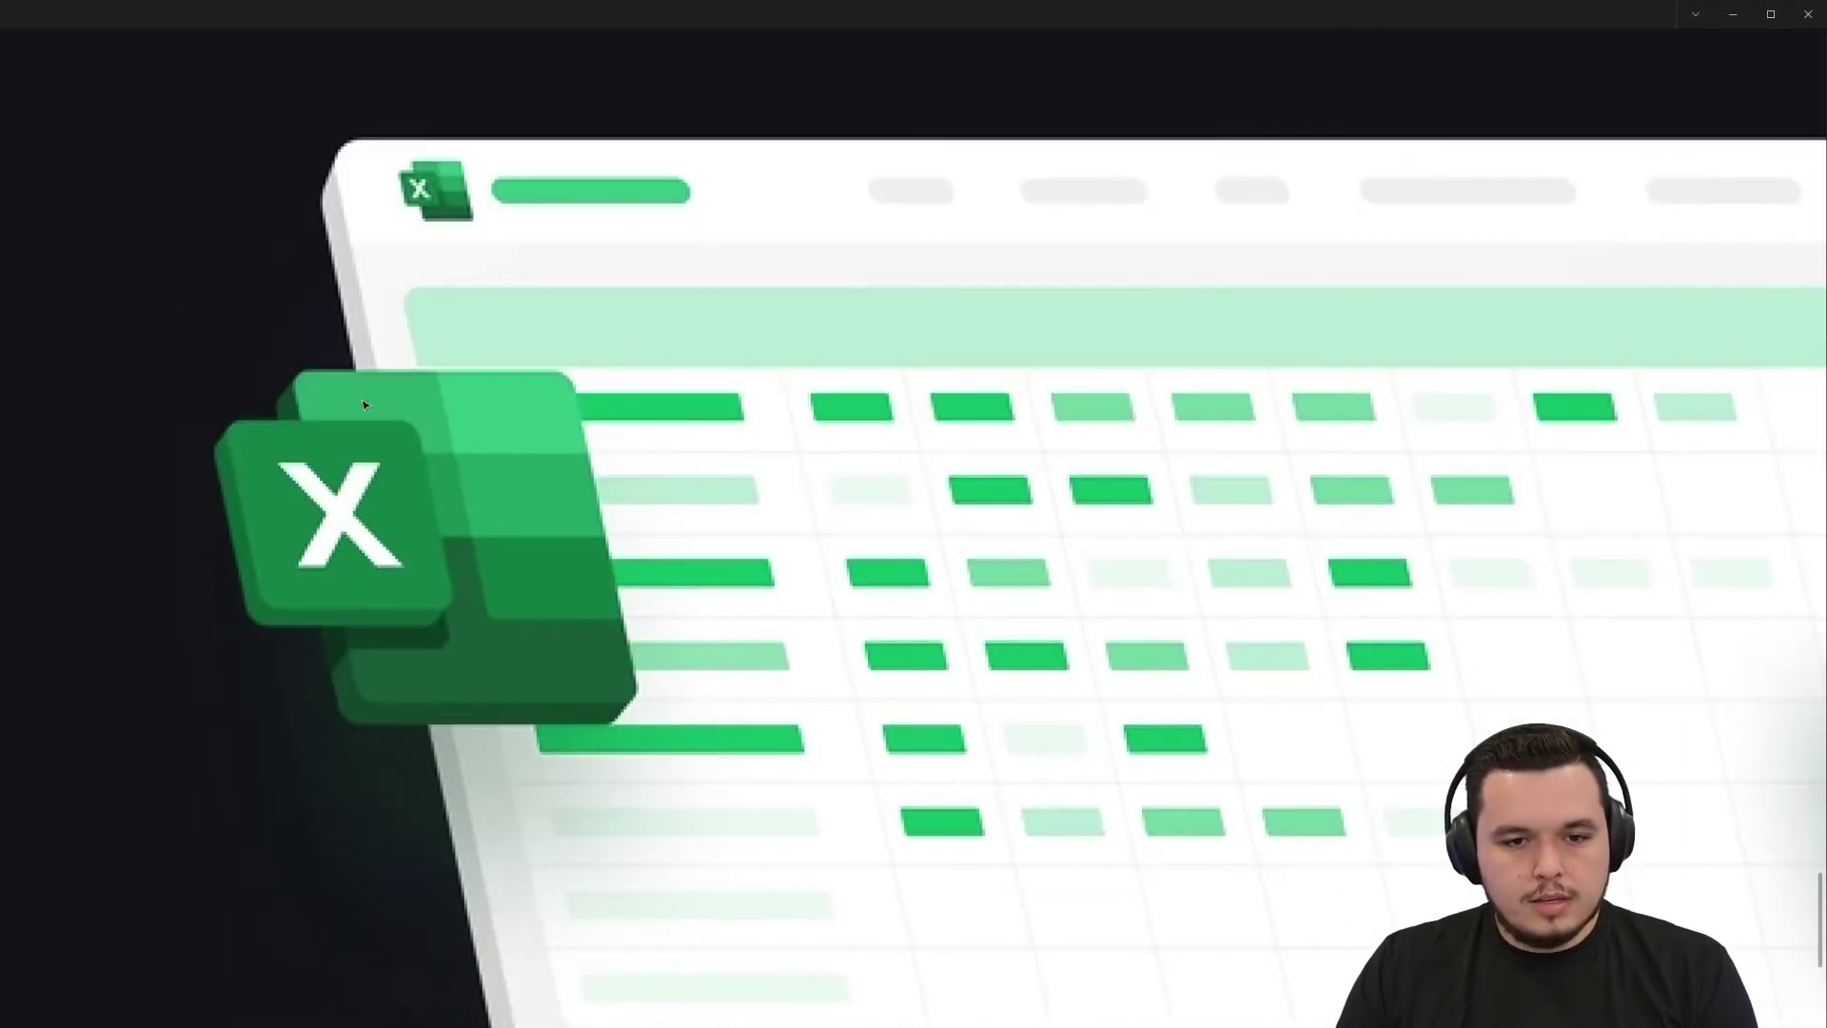
scroll(364, 405, "down", 3)
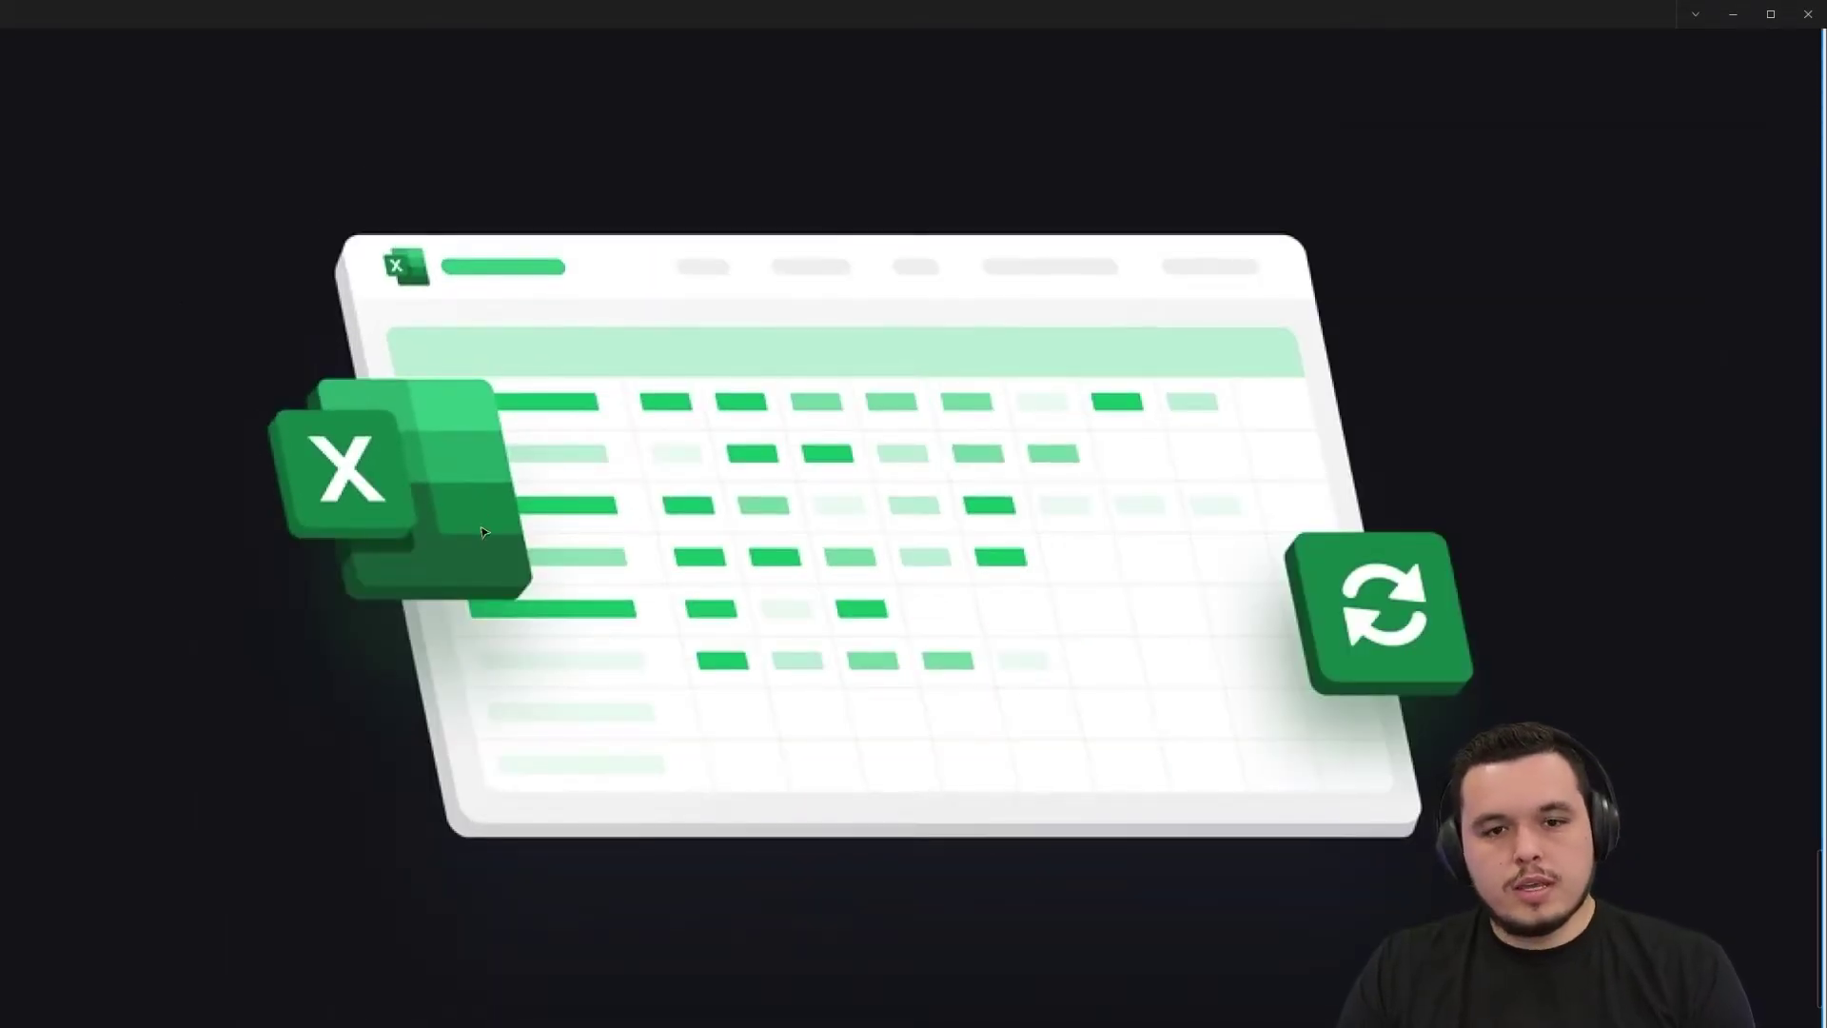
scroll(481, 543, "down", 4)
scroll(1260, 237, "up", 10)
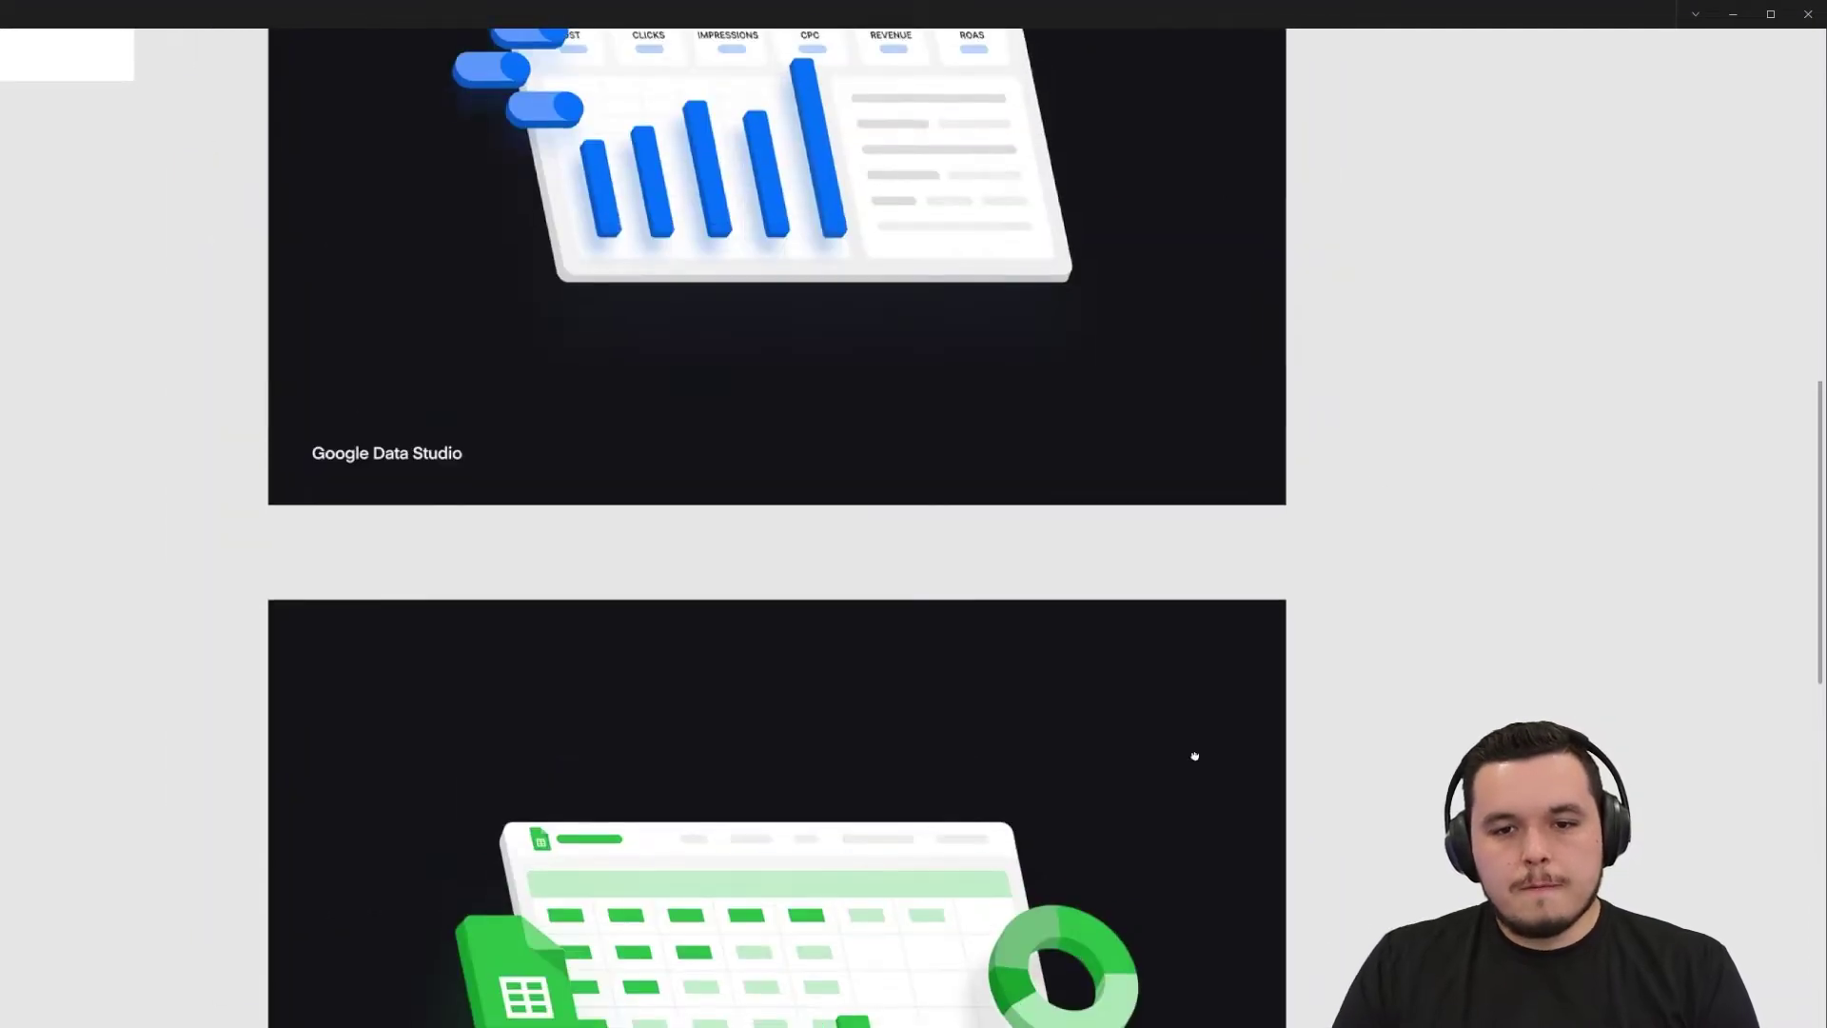
scroll(1191, 694, "up", 10)
scroll(796, 901, "down", 3)
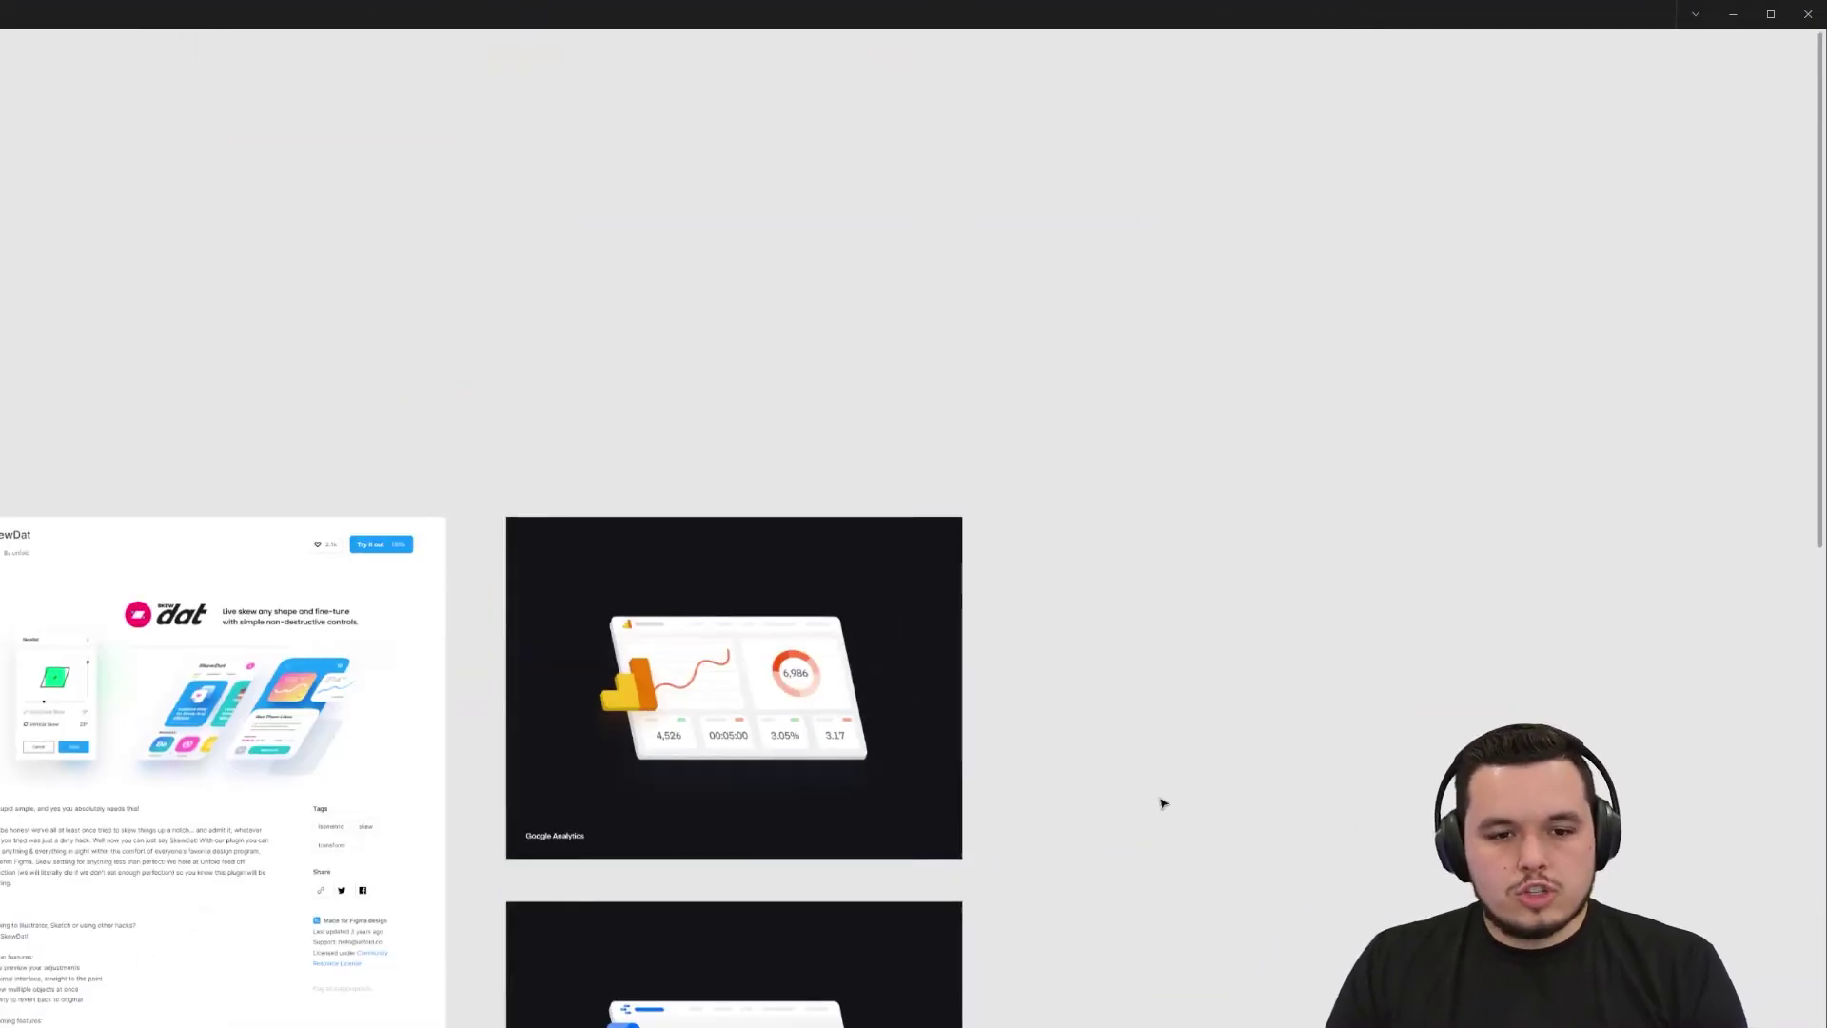
scroll(1160, 802, "down", 3)
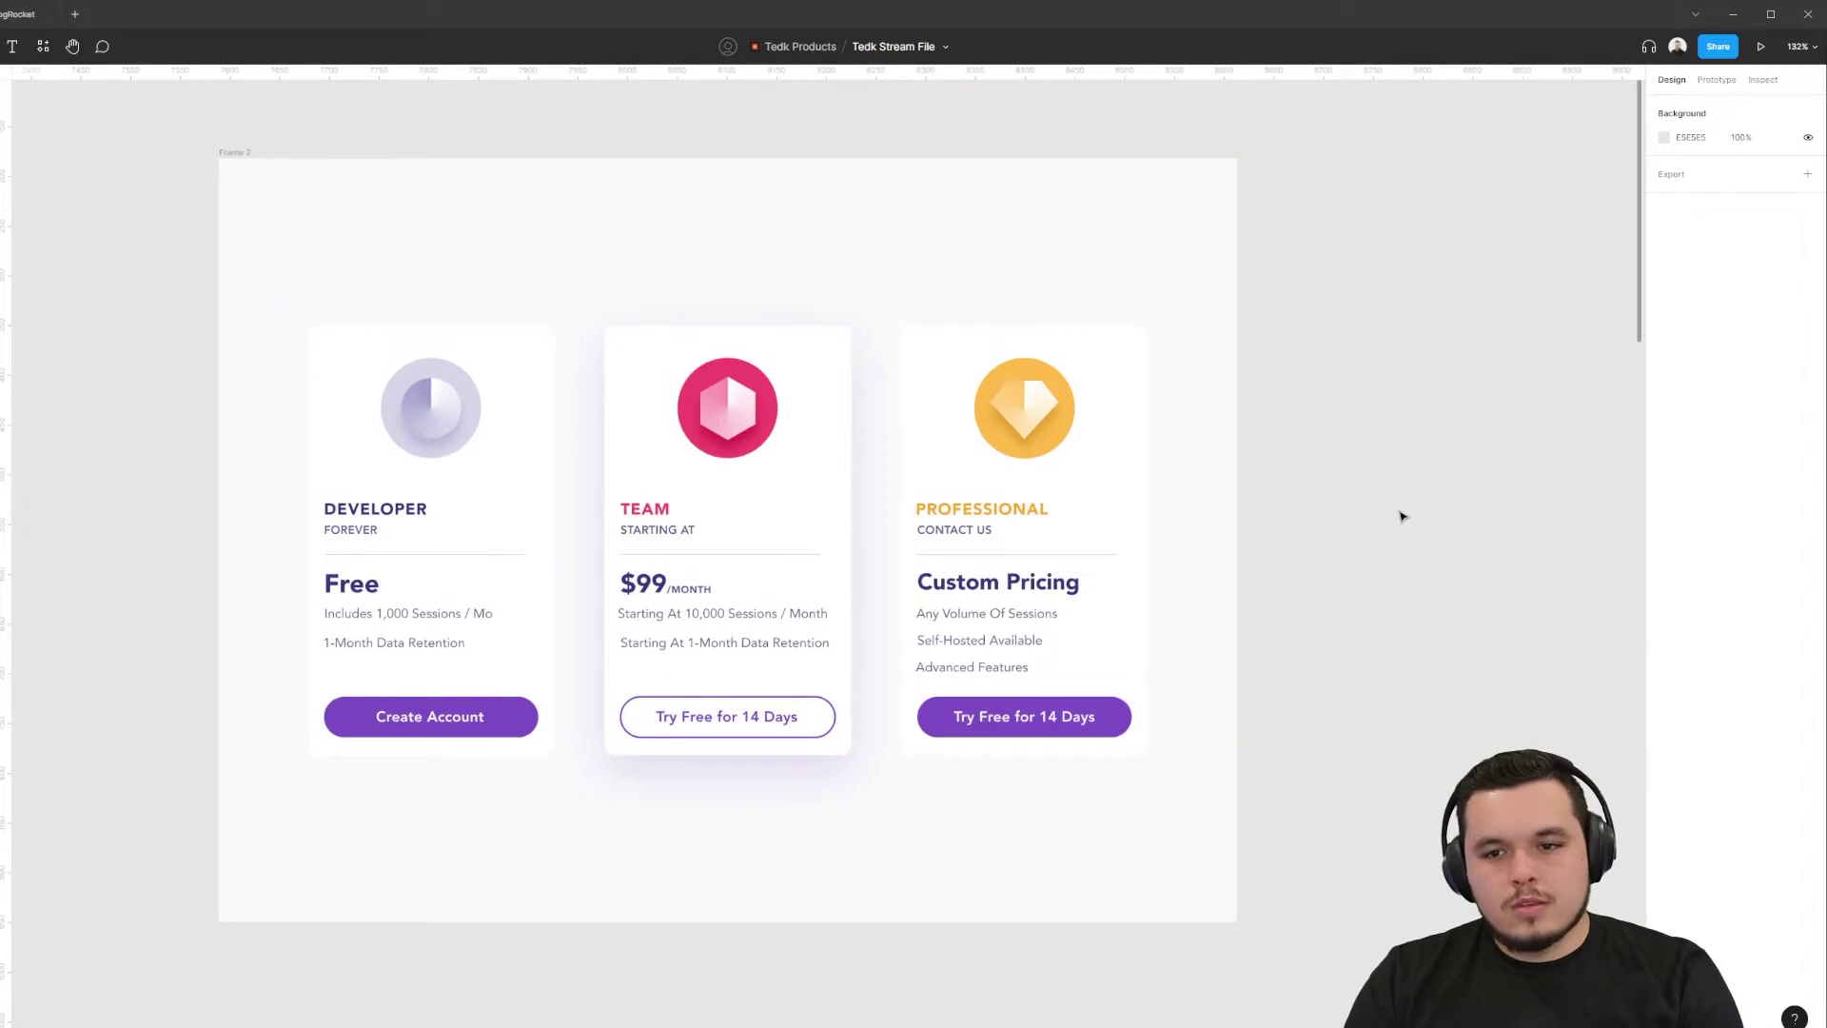
- Duplicate the frame with the three pricing cards and place the copy beside the original
left_click_drag(1408, 521, 1195, 512)
scroll(231, 169, "down", 1)
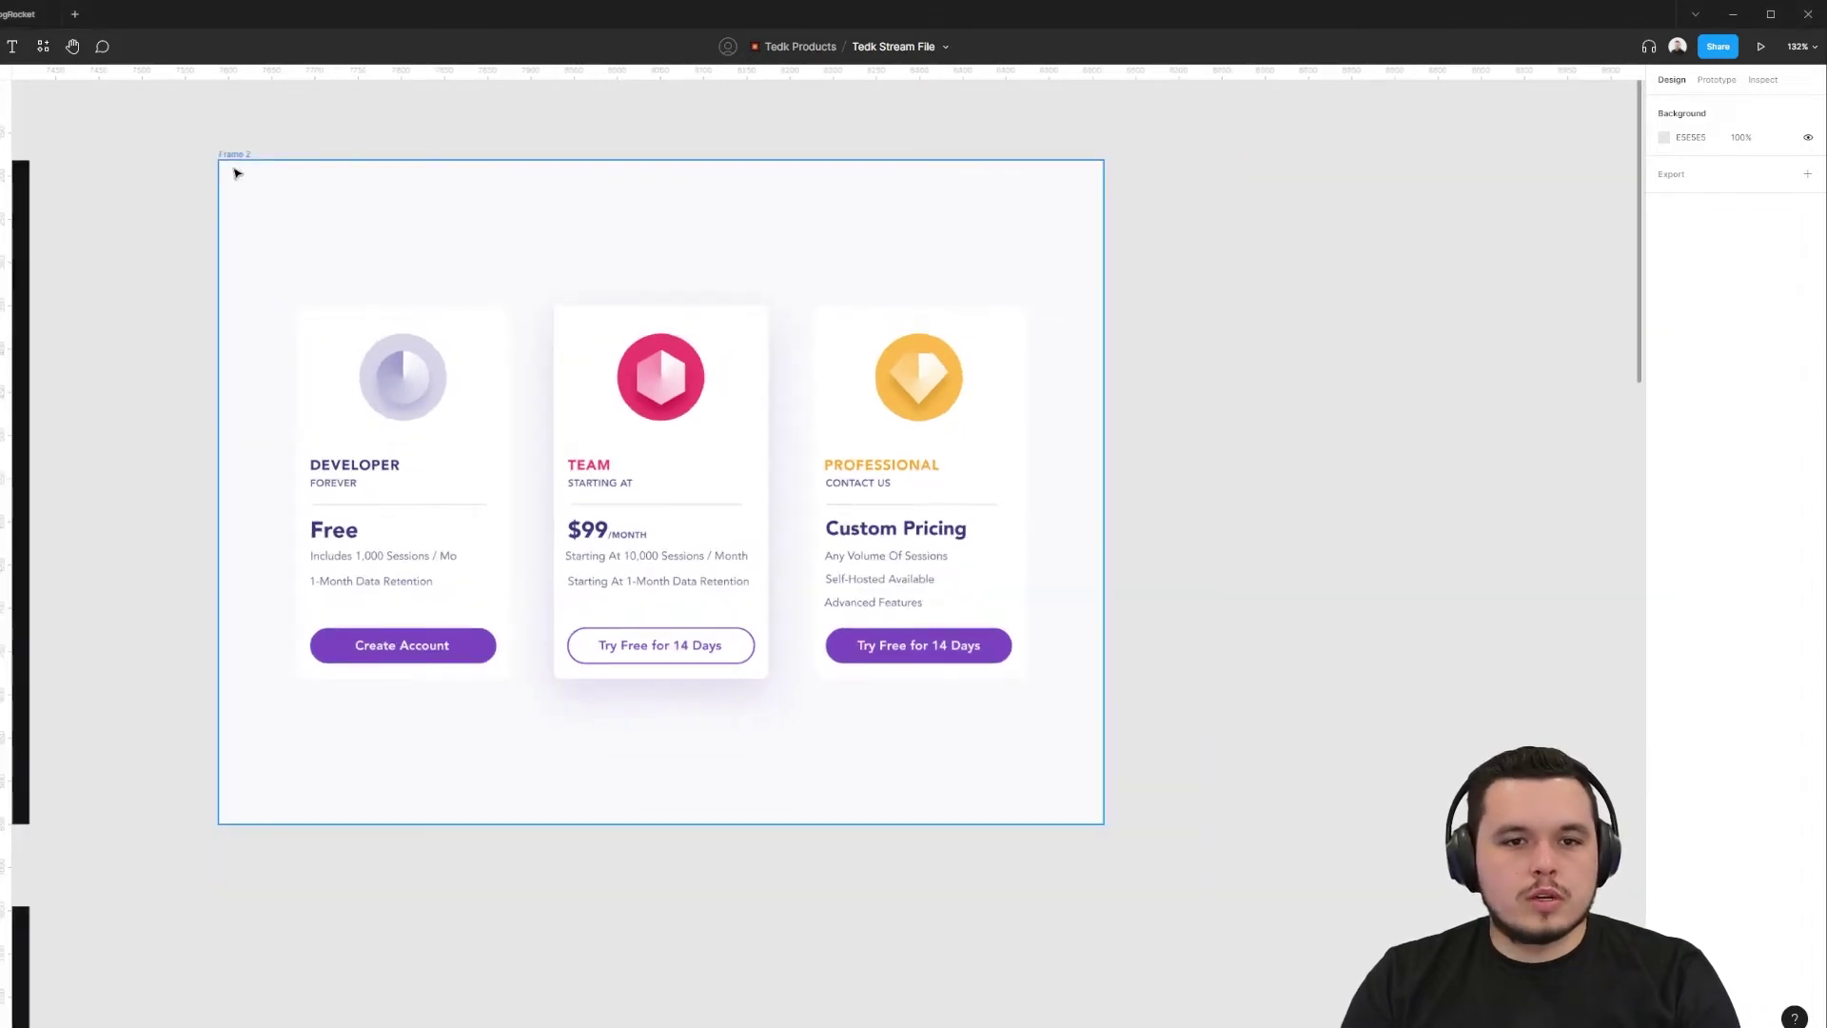
left_click_drag(347, 164, 460, 297)
left_click_drag(663, 293, 621, 278)
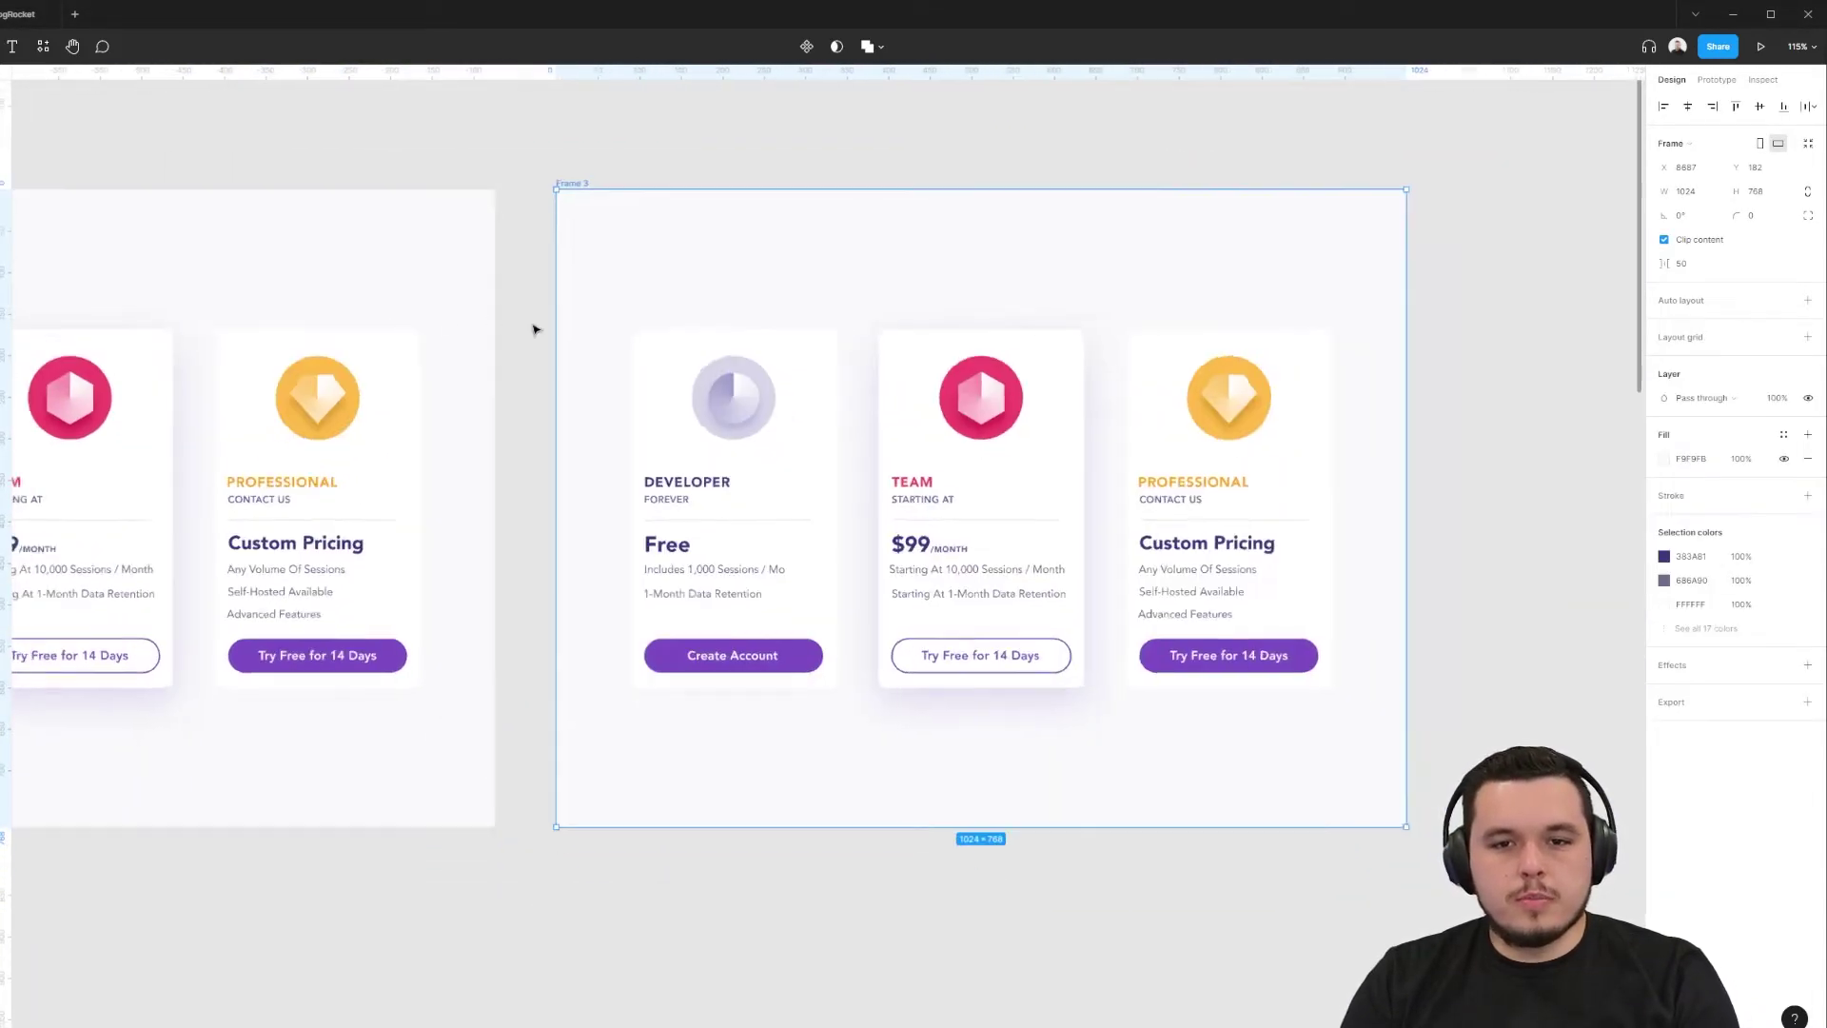
scroll(534, 326, "down", 2)
- Remove the drop shadow from the Team card in the duplicated frame
left_click_drag(1170, 900, 996, 927)
scroll(800, 411, "up", 1)
scroll(845, 433, "up", 3)
scroll(1162, 428, "left", 2)
left_click(835, 530)
scroll(1346, 518, "down", 1)
left_click(1807, 507)
- Select all three pricing cards in the copied frame and scale them down proportionally to about 786 × 402
left_click(1485, 543)
left_click_drag(1420, 597, 1458, 568)
left_click(344, 289)
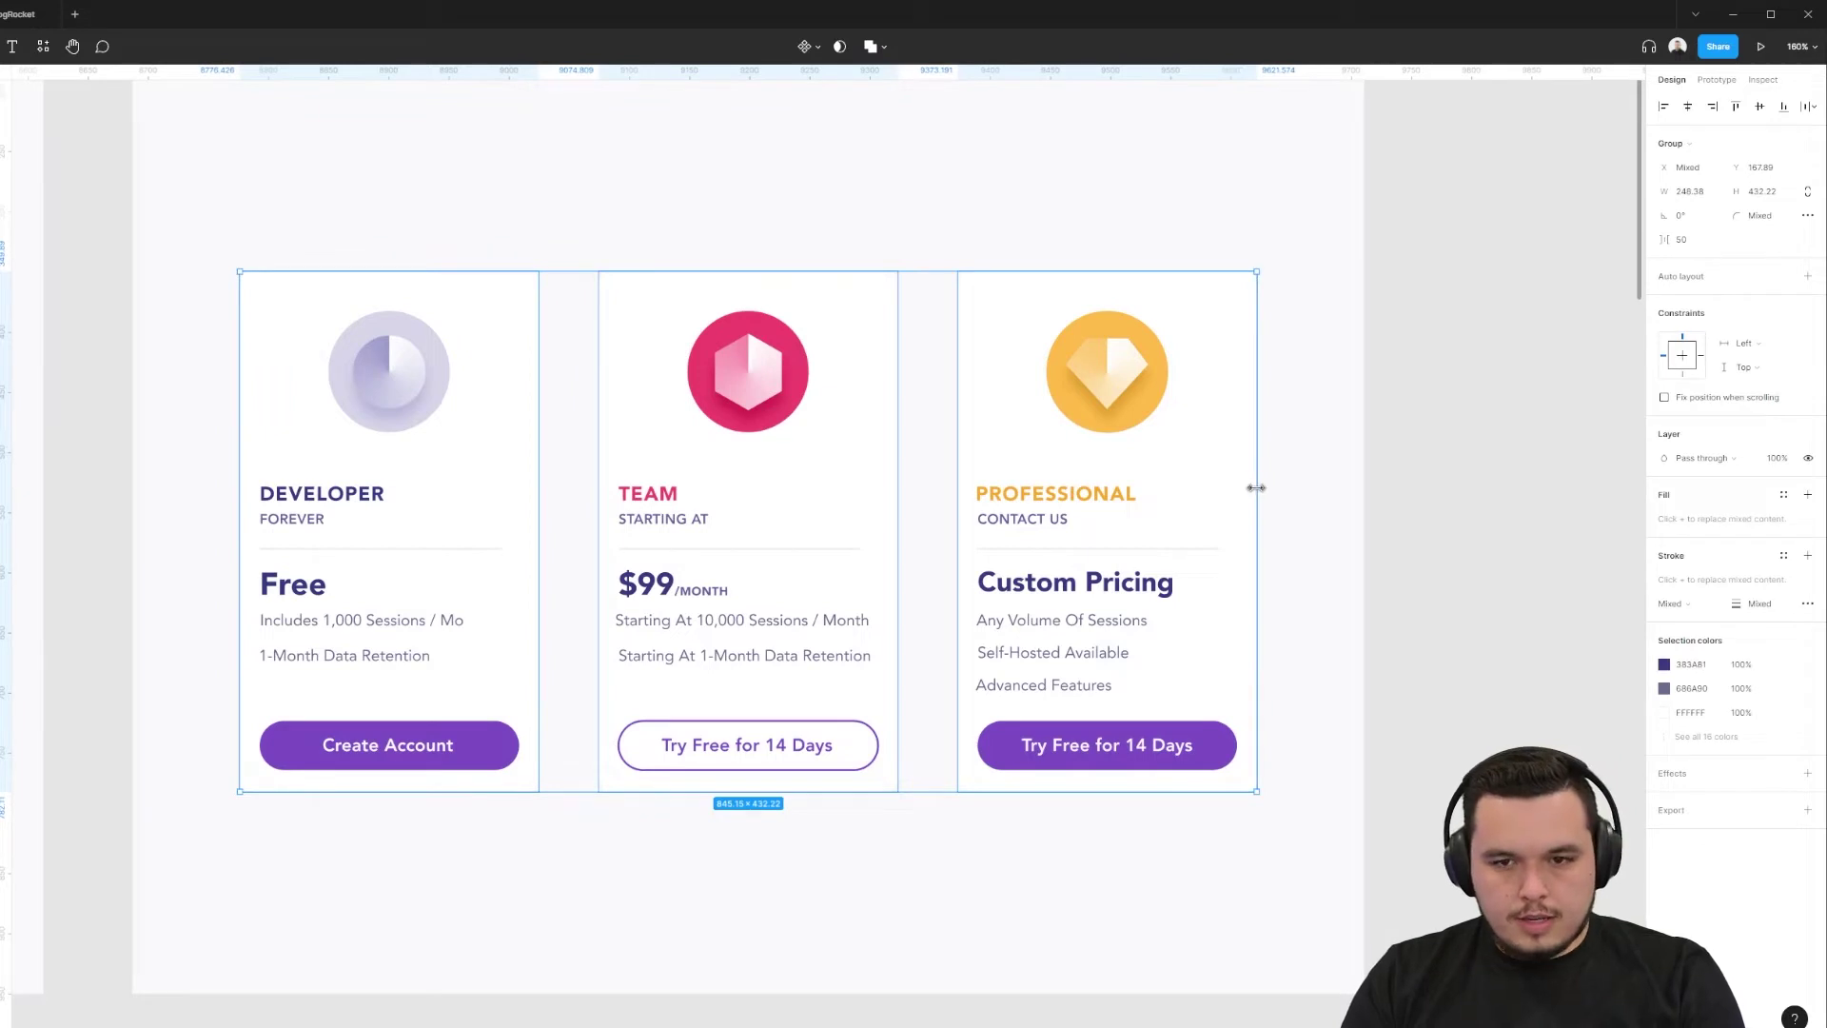
left_click_drag(1252, 486, 1186, 473)
scroll(1278, 465, "right", 1)
scroll(1277, 465, "up", 1)
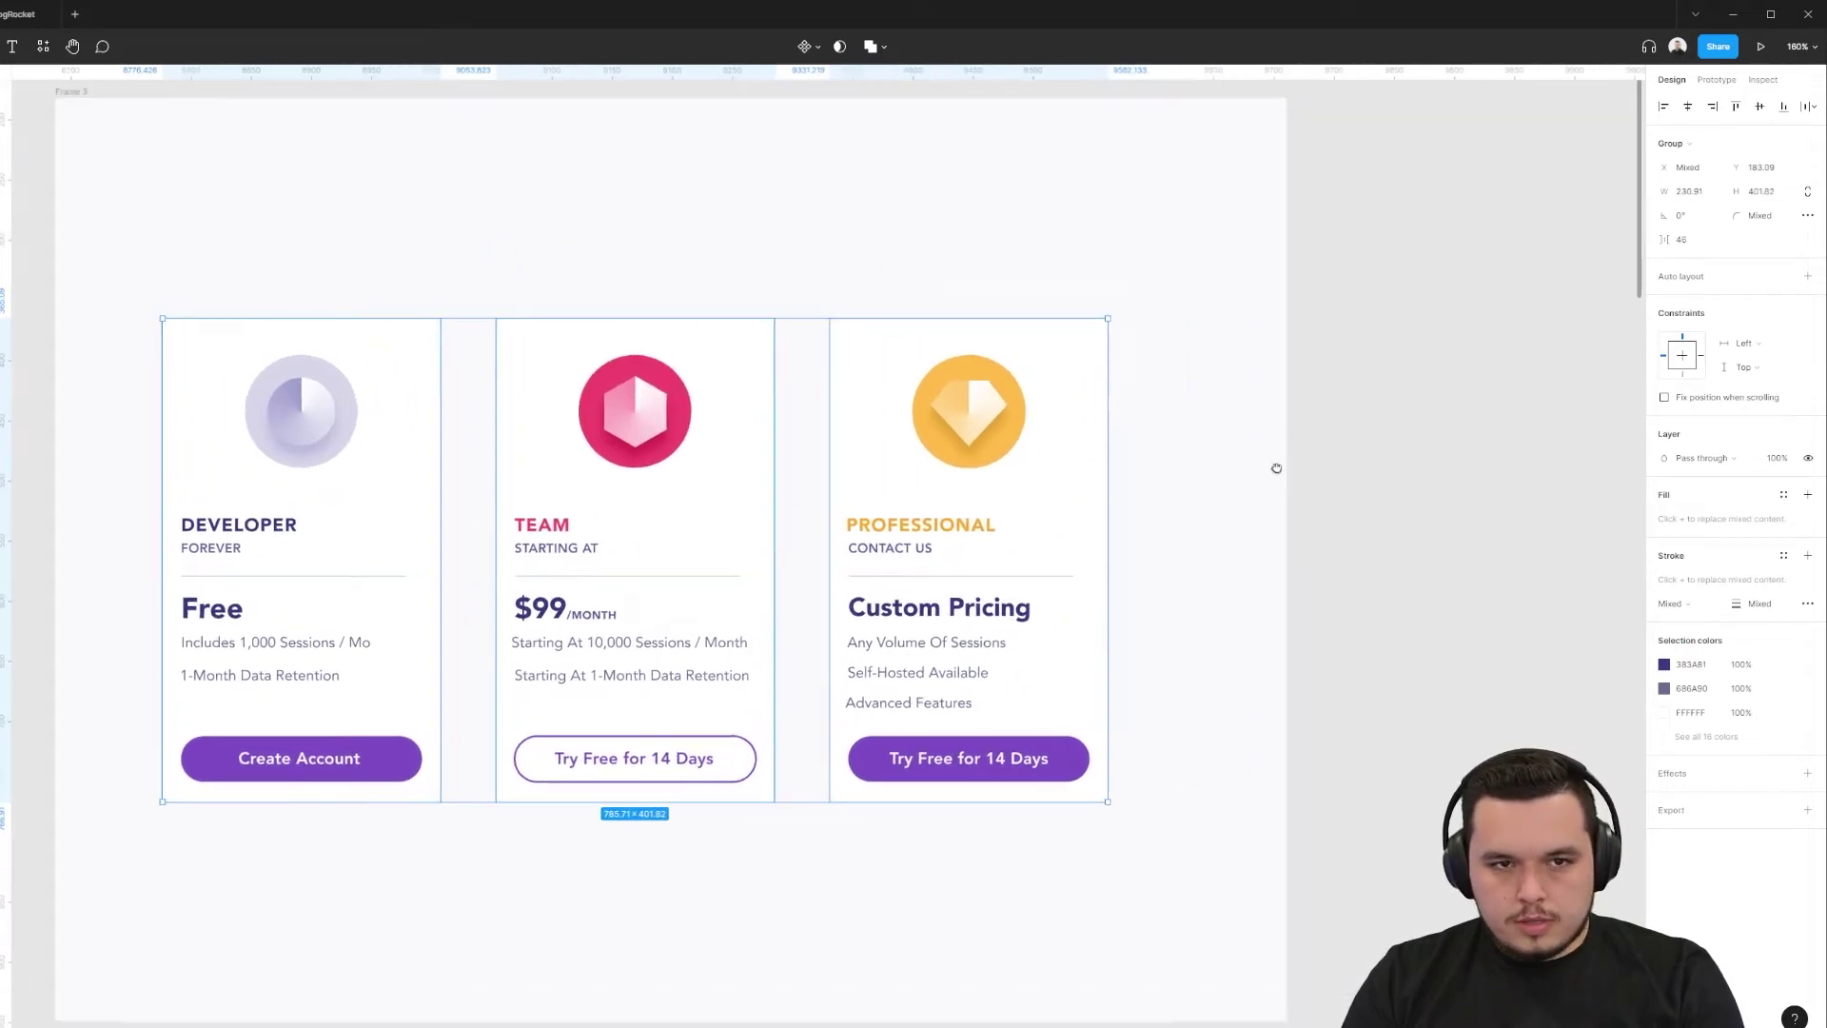
- Run the SkewDat plugin on the selected cards and place its window beside the frame
left_click(43, 46)
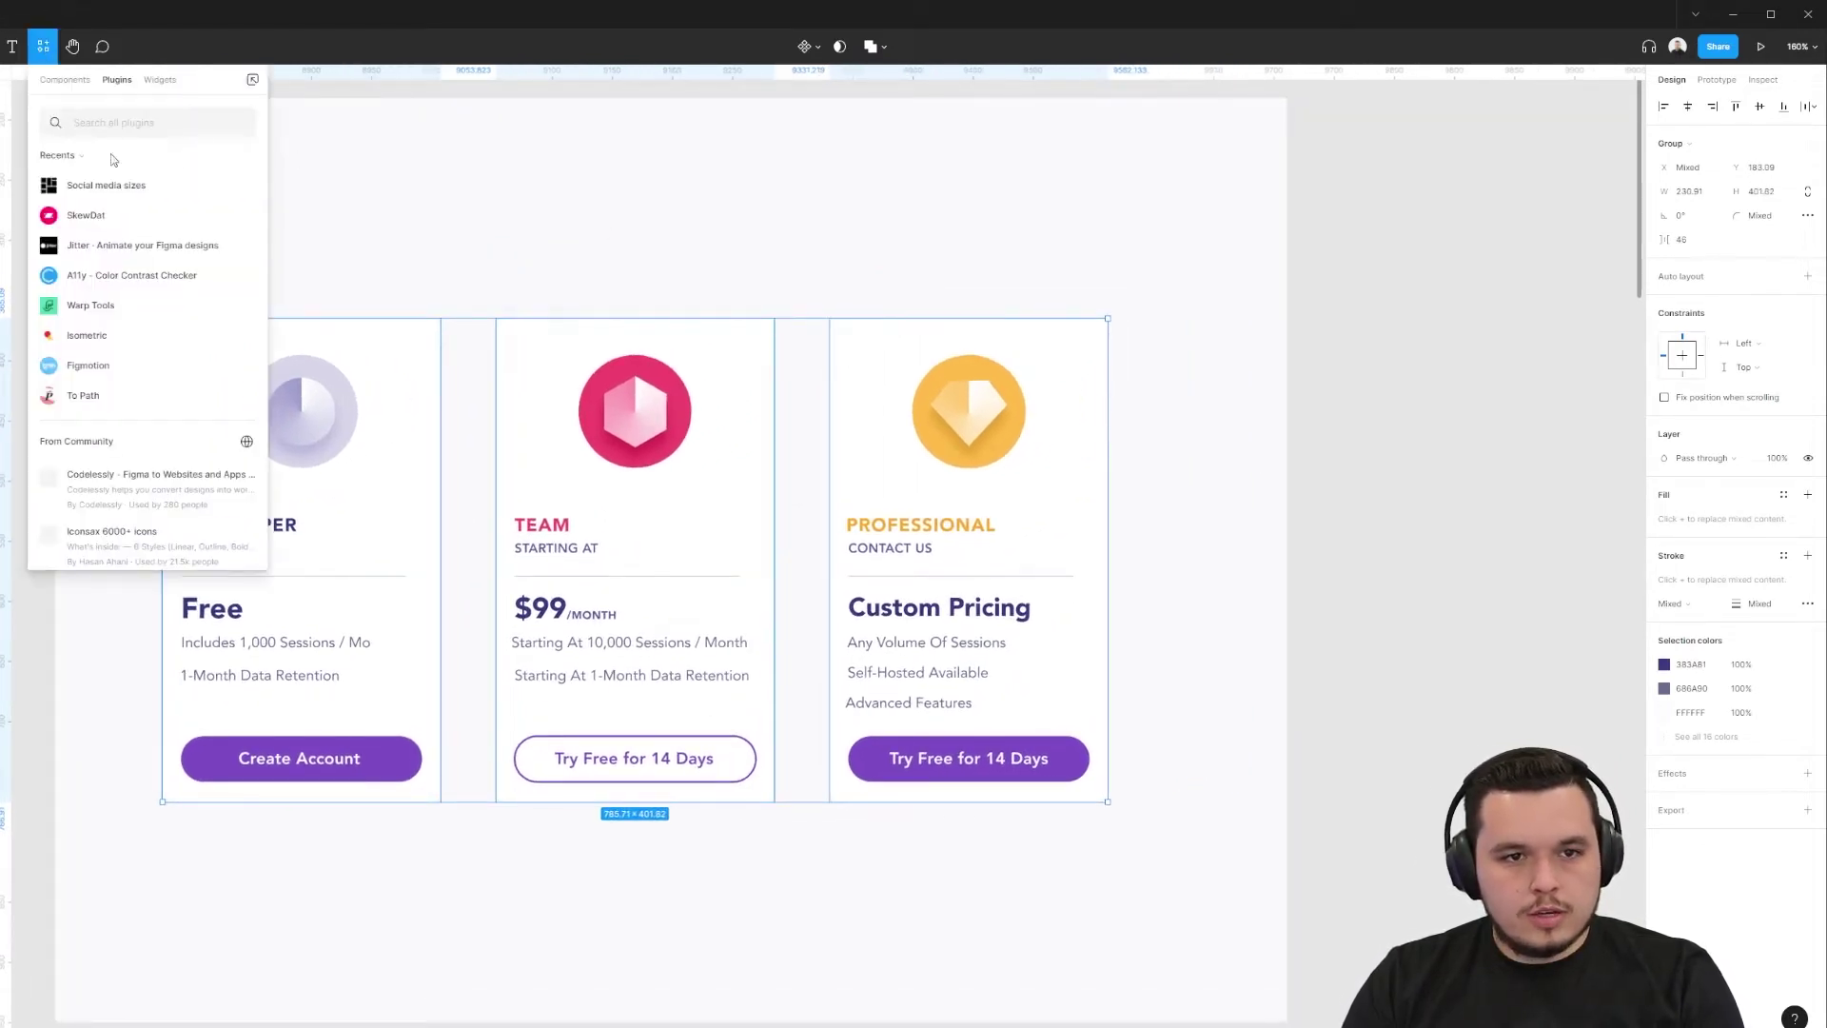
left_click(202, 217)
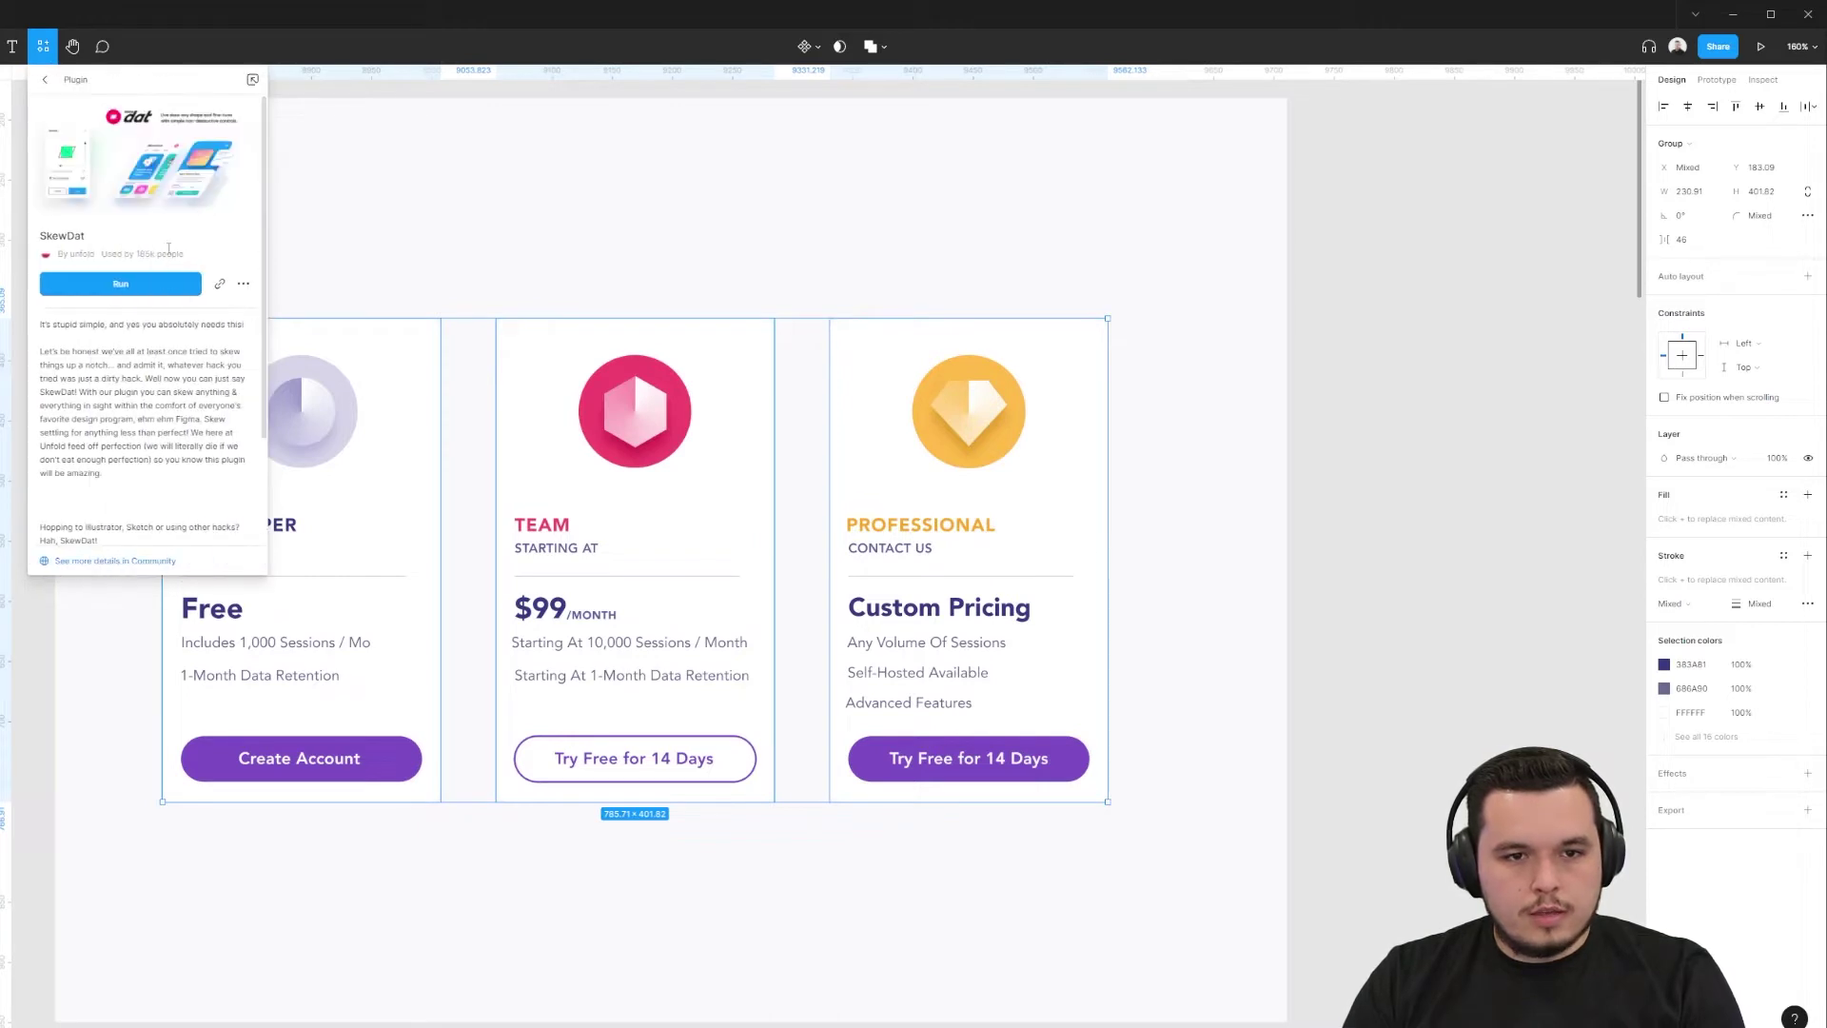
left_click(134, 283)
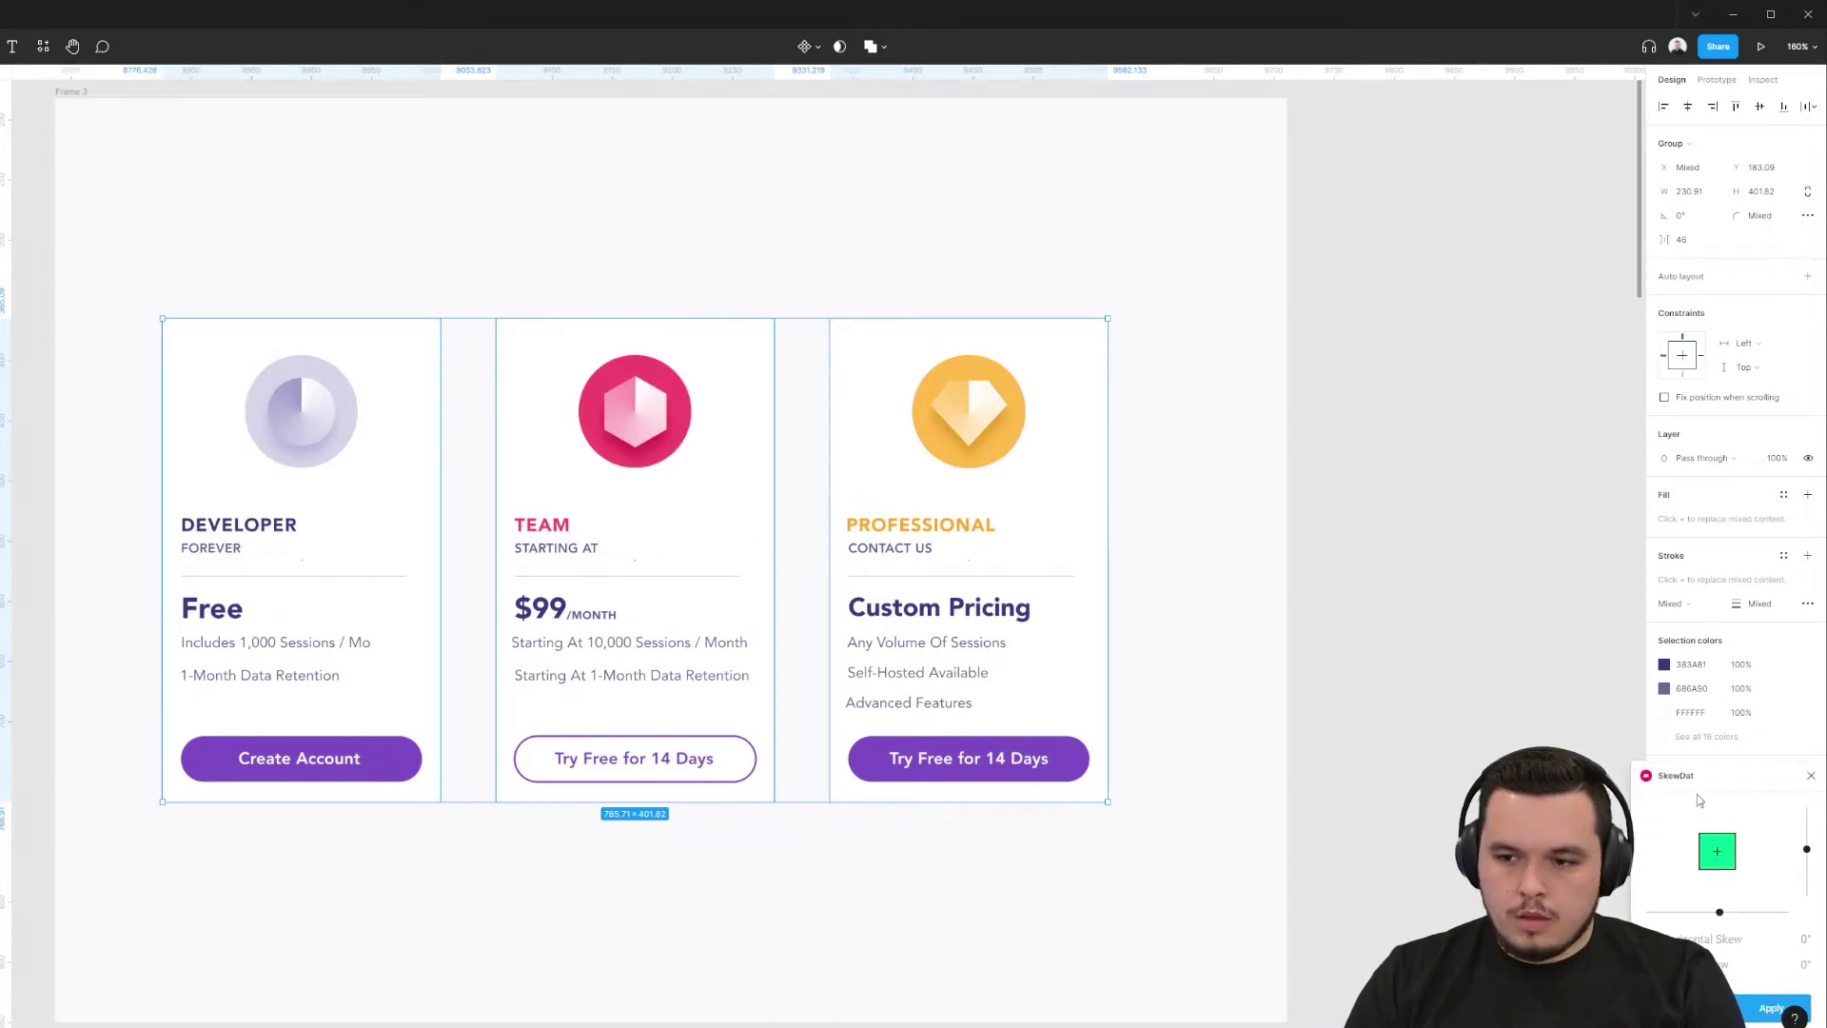
left_click_drag(1702, 795, 1487, 440)
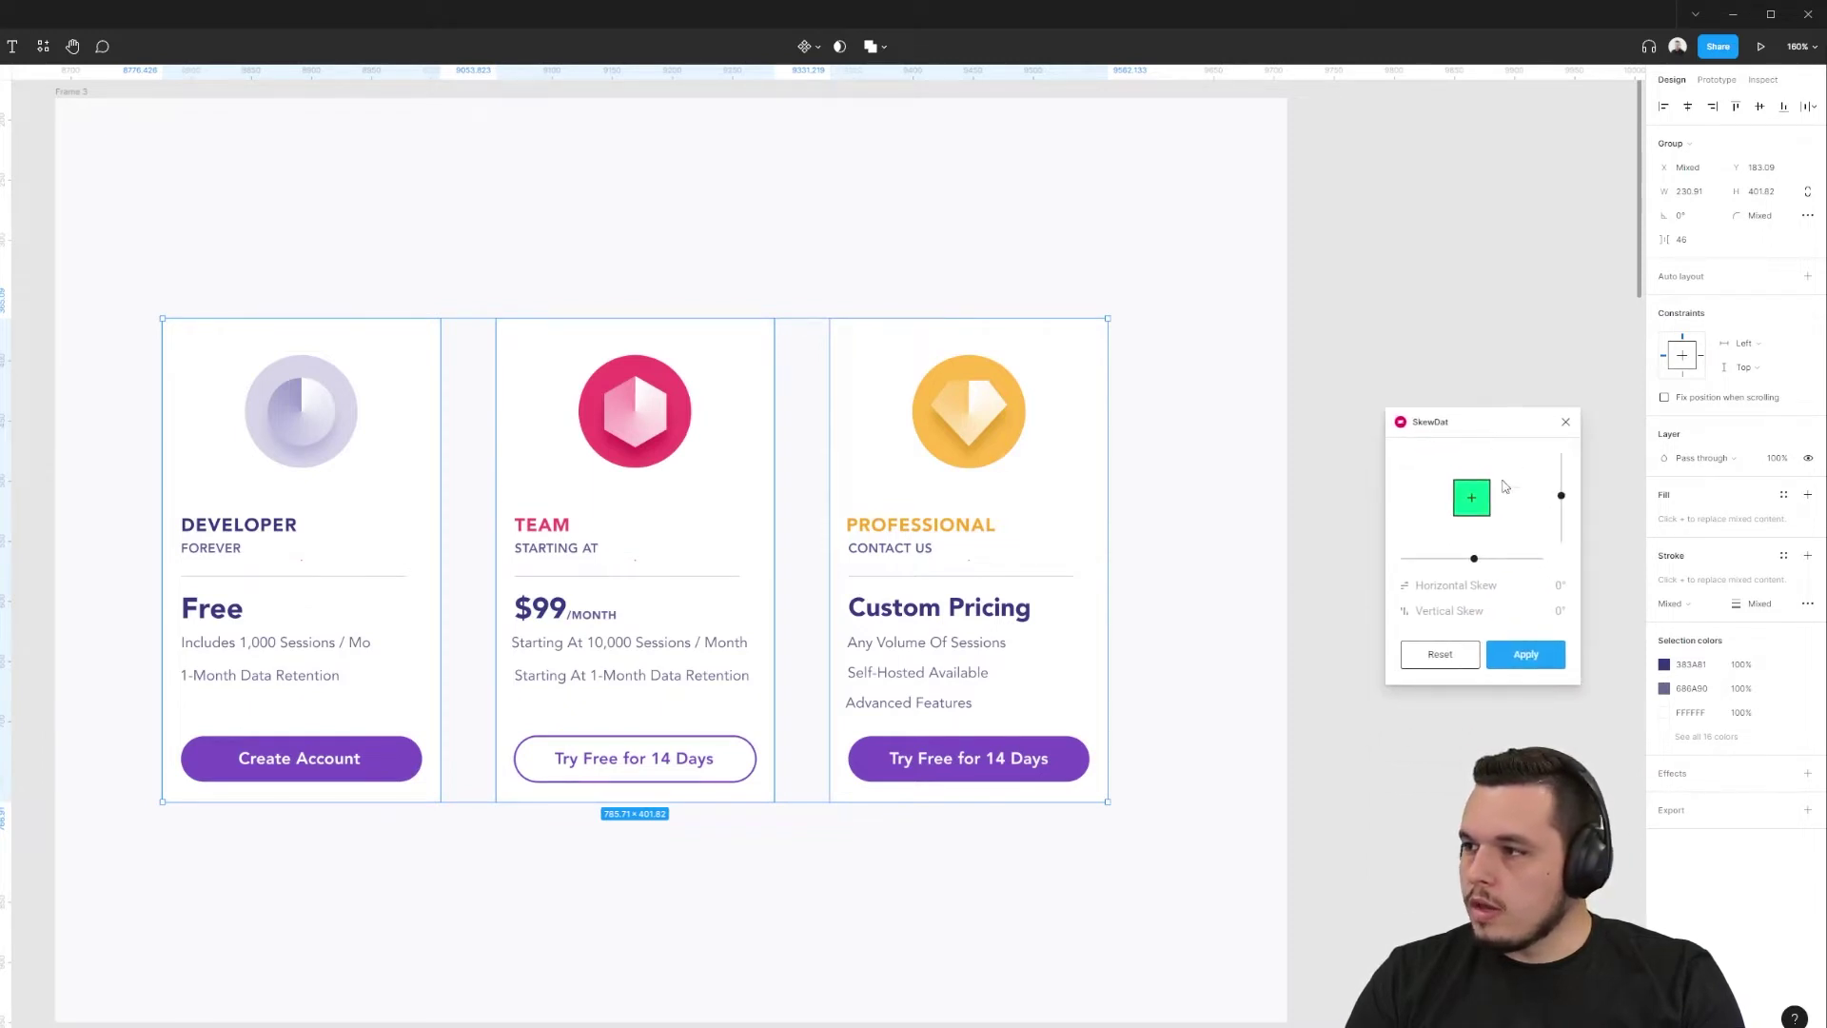
- Skew the three cards by -11° horizontally and -8° vertically
scroll(883, 541, "up", 1)
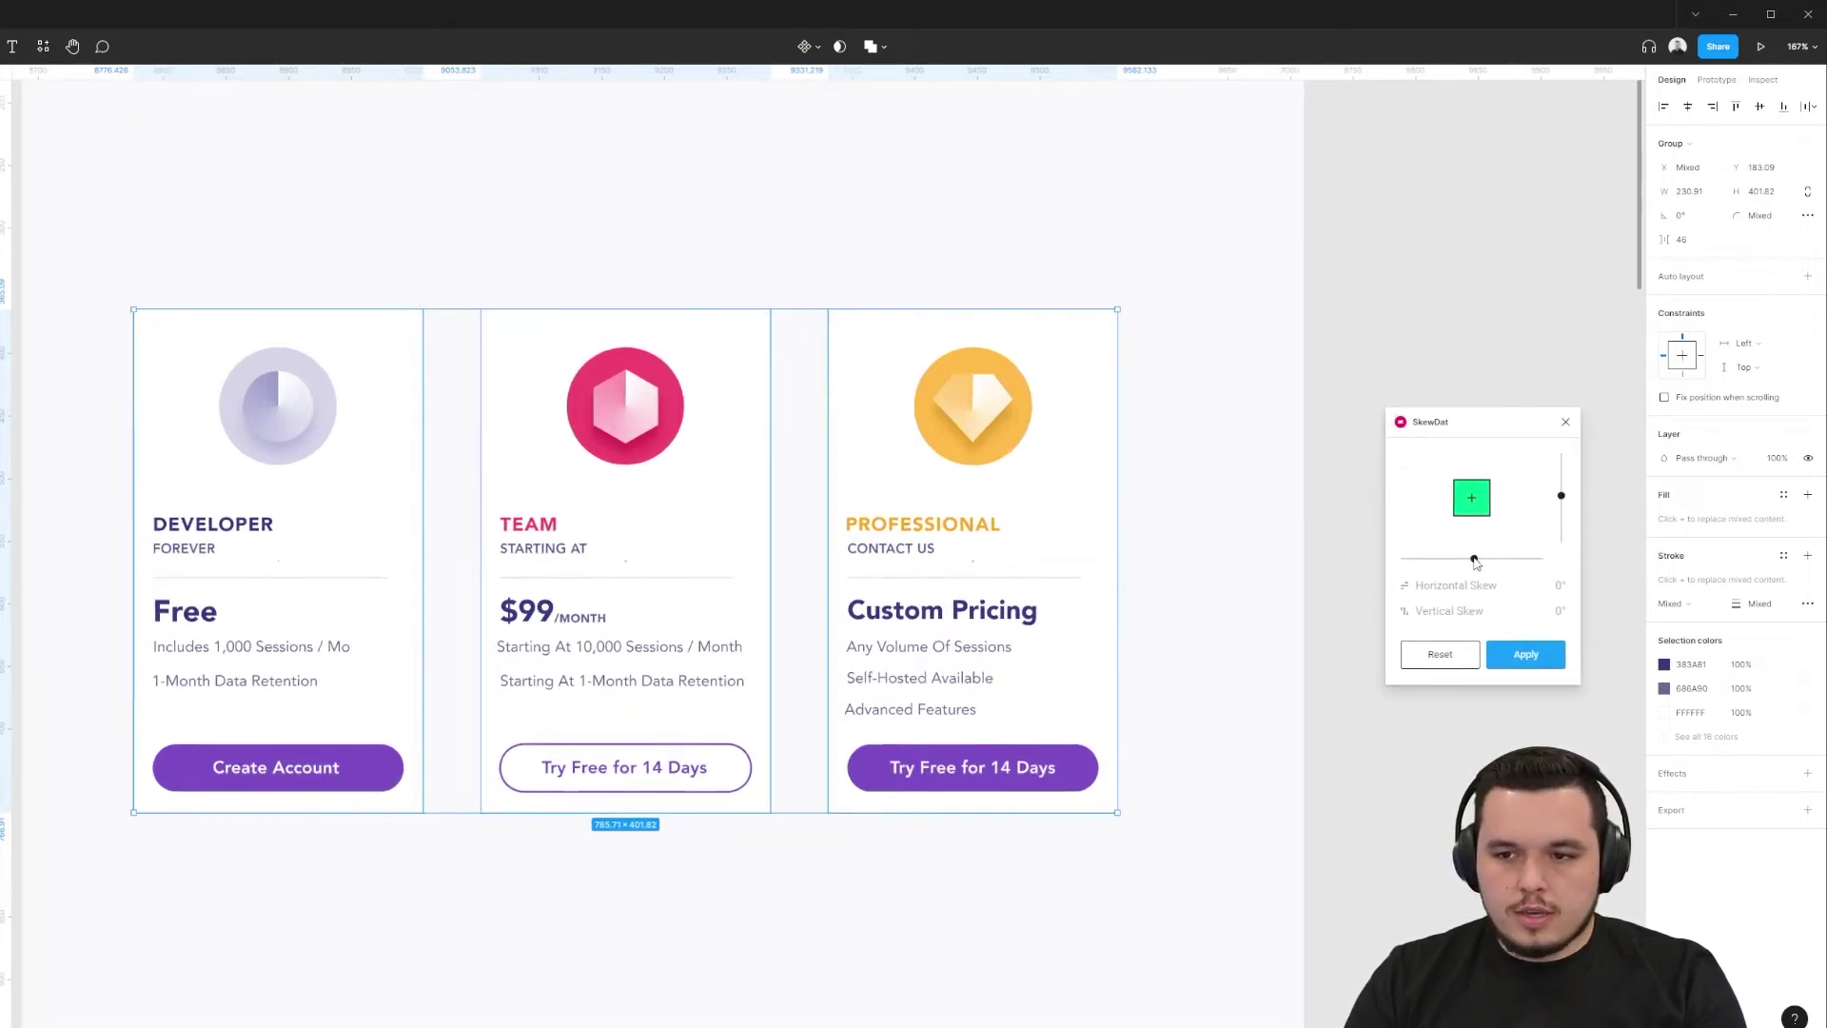
mouse_move(1476, 562)
left_mouse_down()
mouse_move(1453, 558)
mouse_move(1501, 554)
mouse_move(1447, 538)
mouse_move(1489, 533)
mouse_move(1454, 547)
left_mouse_up()
mouse_move(1561, 496)
left_mouse_down()
mouse_move(1557, 479)
mouse_move(1561, 524)
mouse_move(1561, 504)
left_mouse_up()
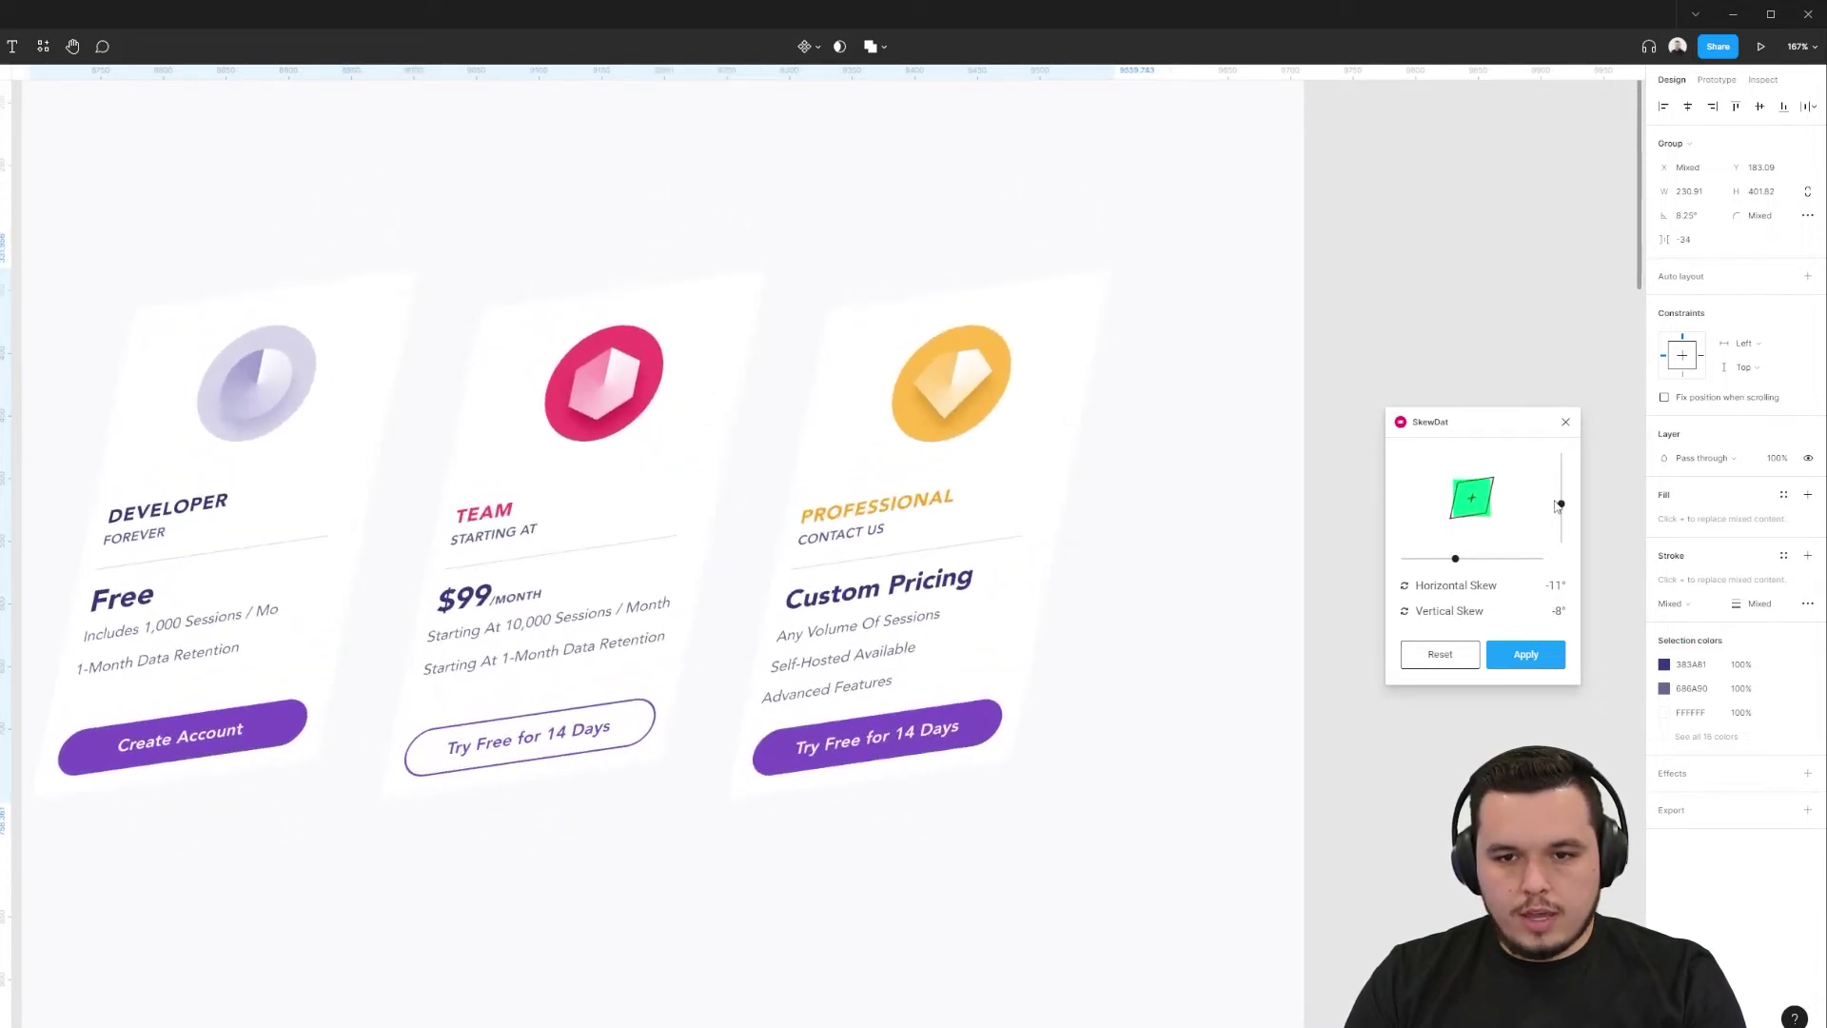
- Stagger the skewed cards diagonally so they overlap, sending the Team card behind the Developer card
left_click(307, 496)
left_click_drag(307, 496, 470, 390)
left_click(596, 484)
key("ctrl+[")
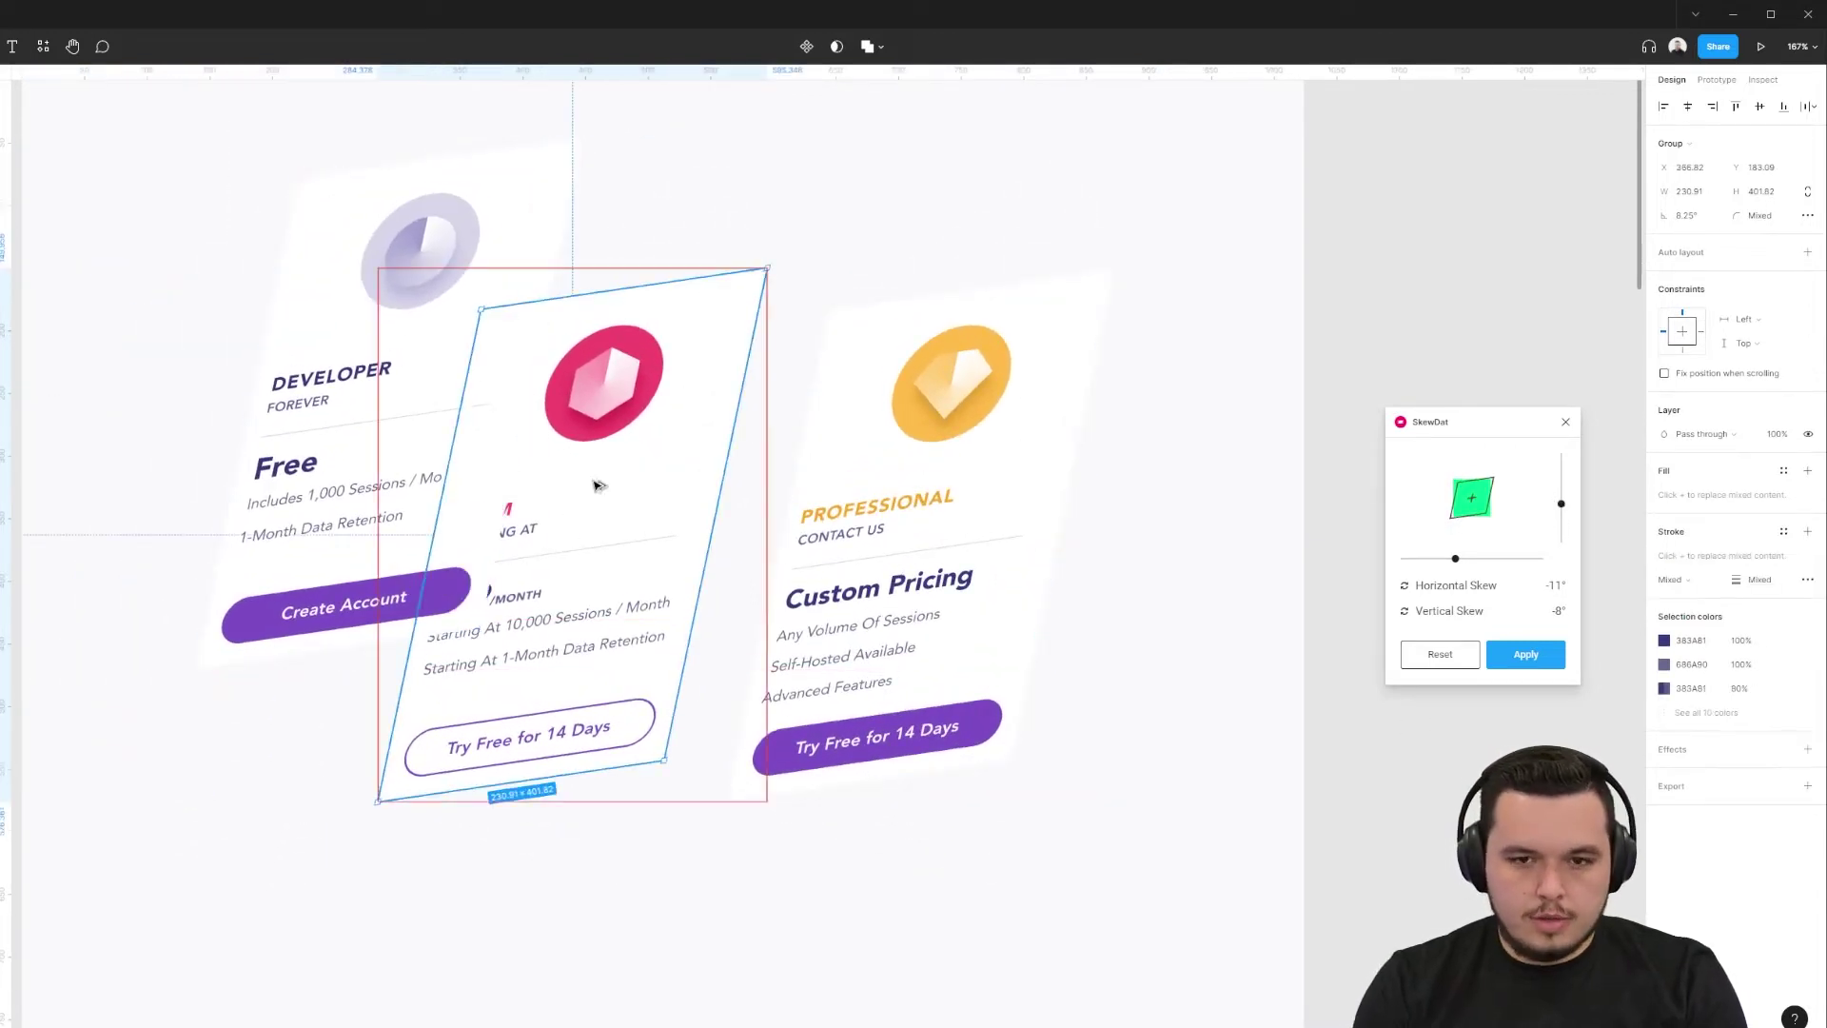
left_click_drag(910, 501, 732, 619)
left_click(928, 598)
scroll(928, 597, "down", 3)
scroll(1277, 563, "right", 1)
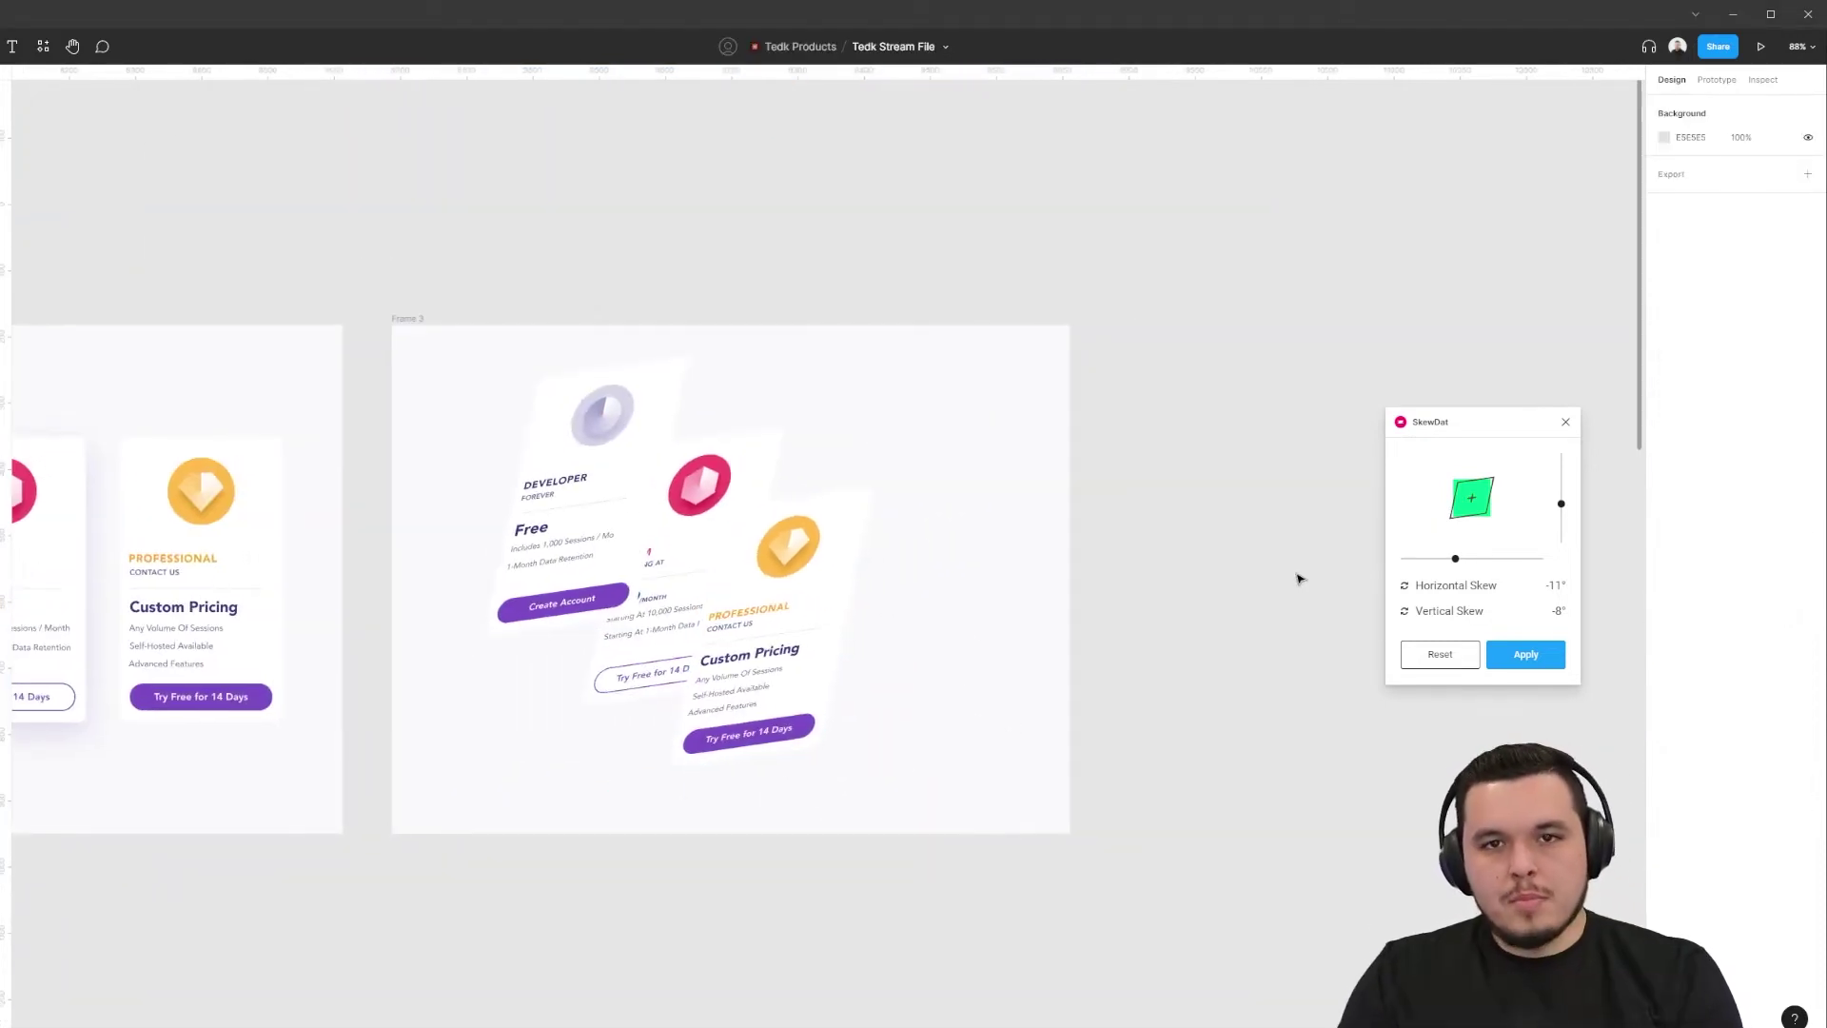
scroll(897, 562, "up", 3)
left_click(494, 669)
left_click(1069, 453)
left_click_drag(569, 520, 632, 504)
- Undo the repositioning, reordering and skewing of the three pricing cards
key("ctrl+z")
key("ctrl+z")
key("ctrl+z")
key("ctrl+z")
key("ctrl+z")
key("ctrl+z")
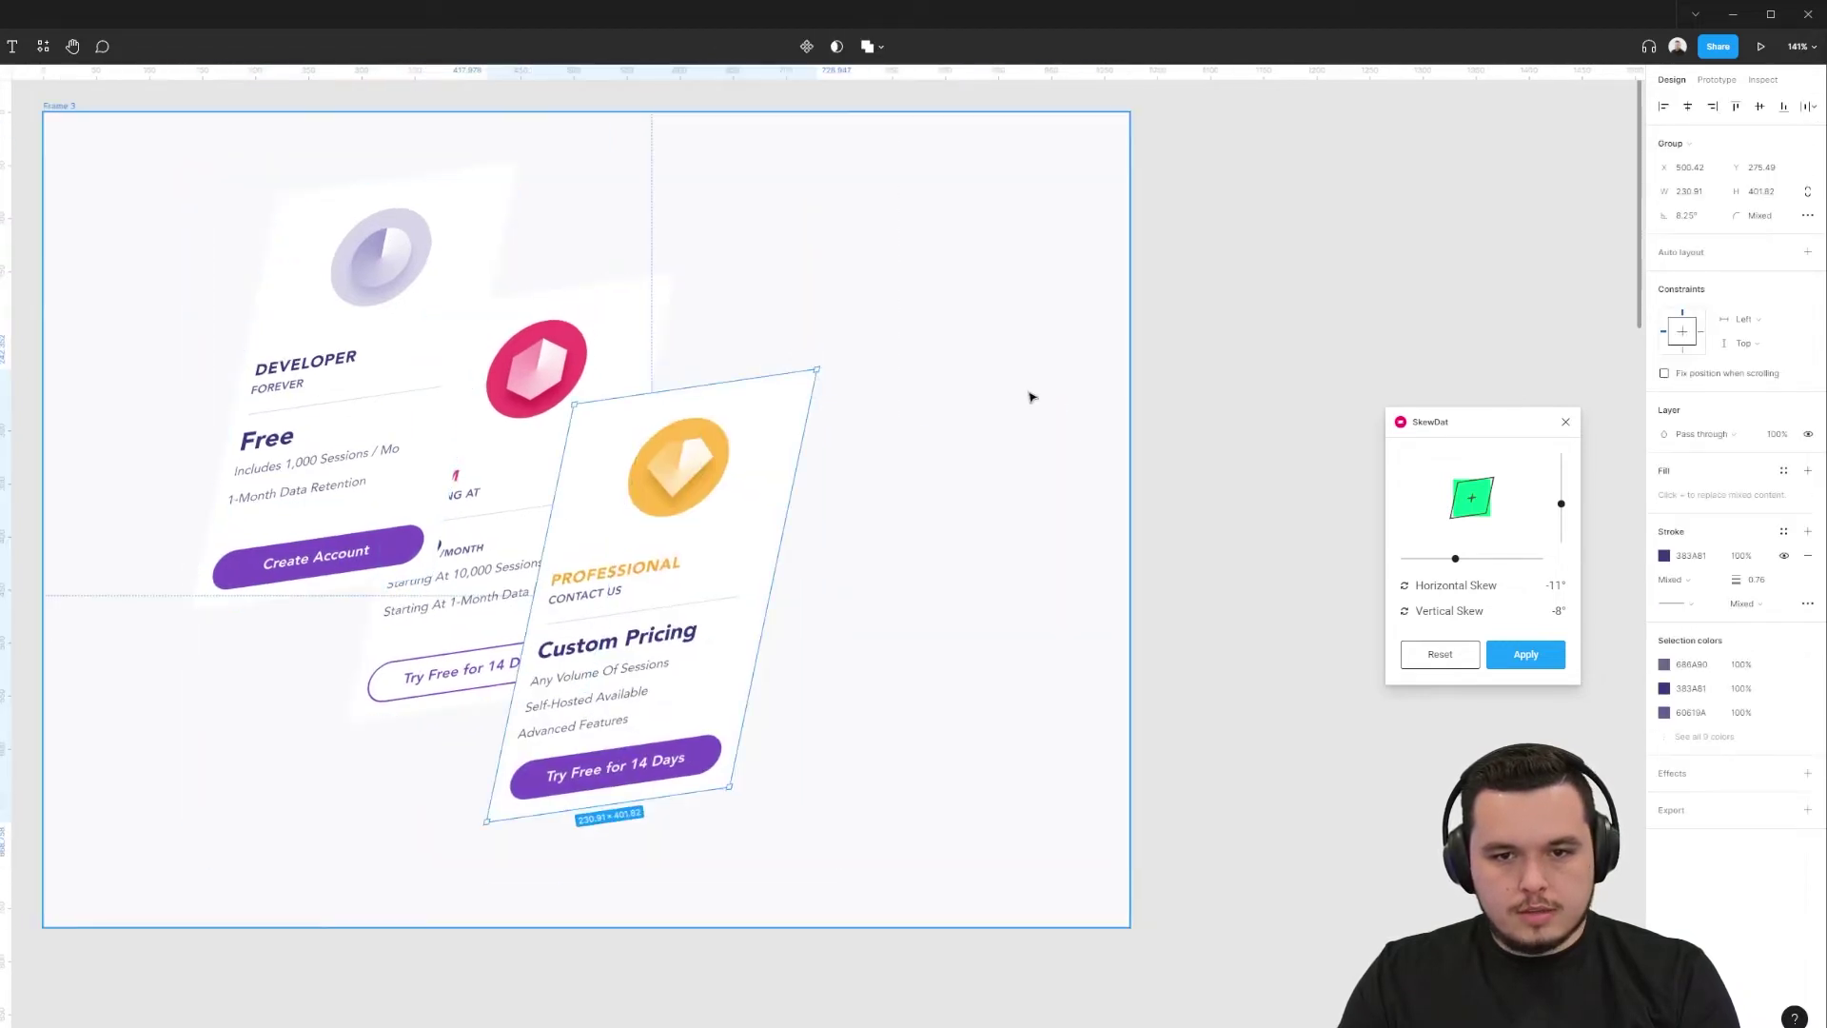
key("ctrl+z")
key("ctrl+z")
key("ctrl+z")
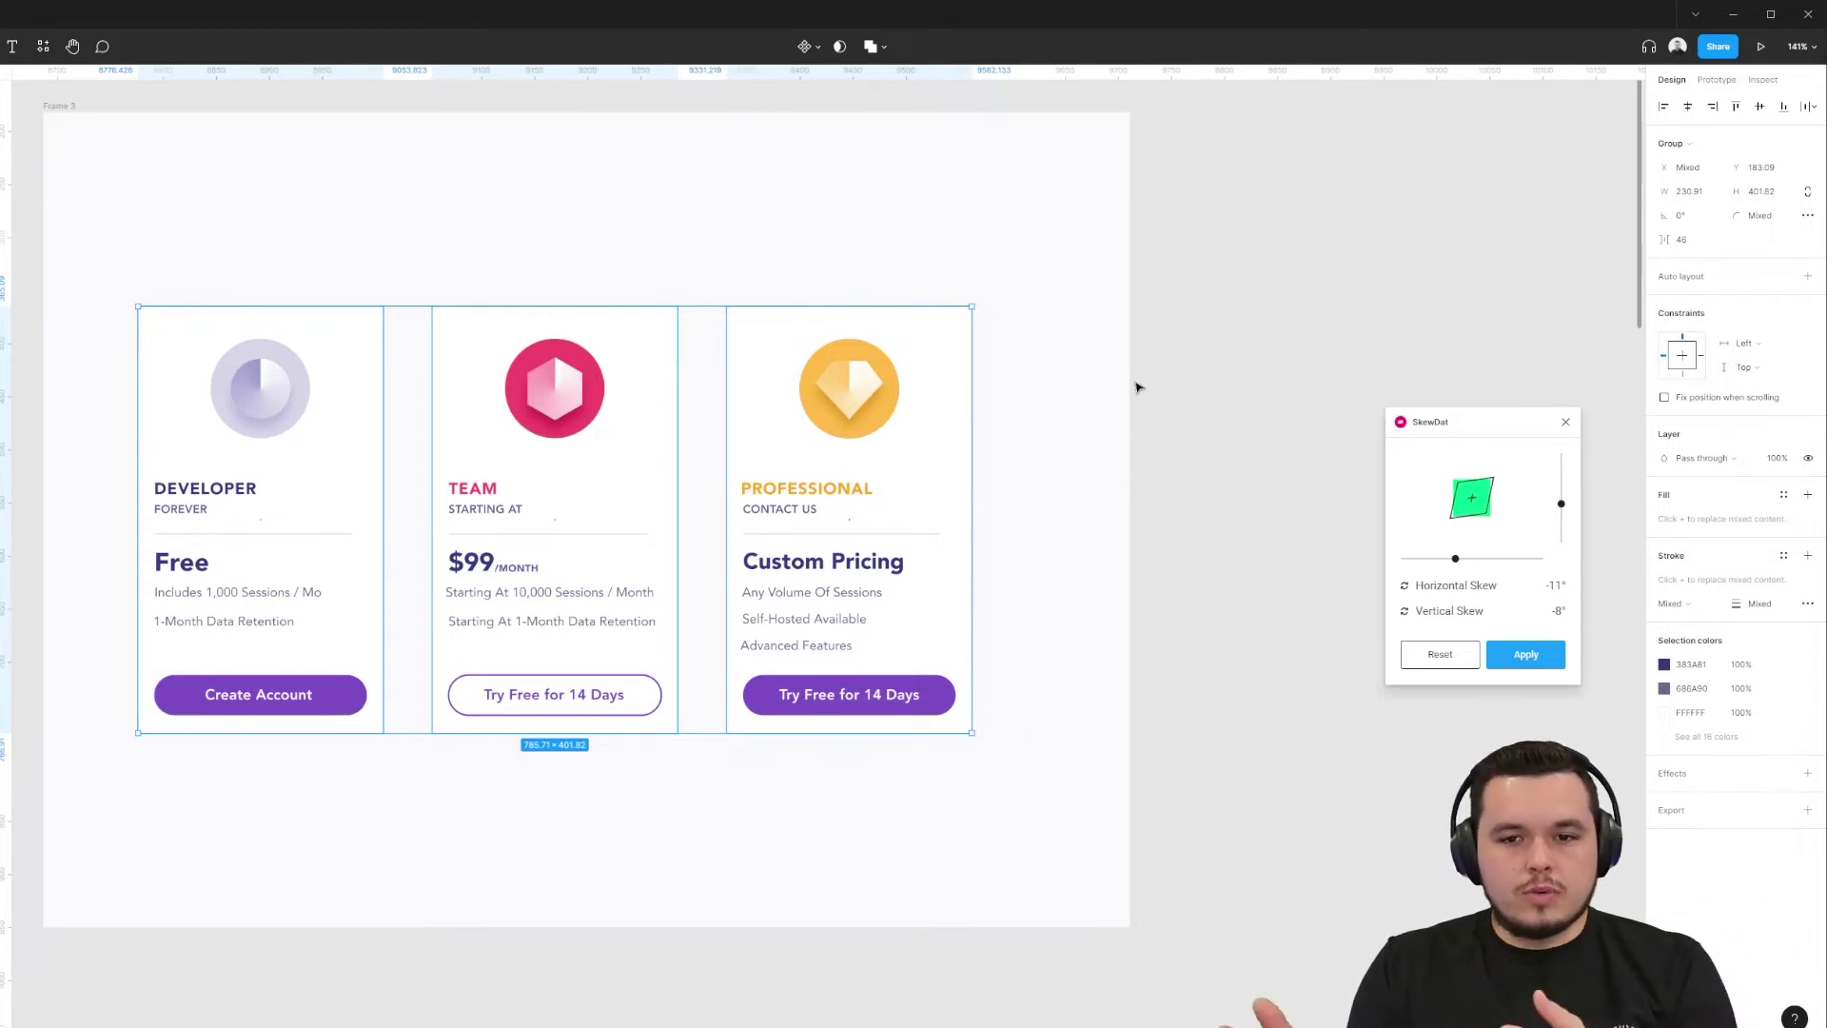
left_click(999, 310)
left_click(612, 441)
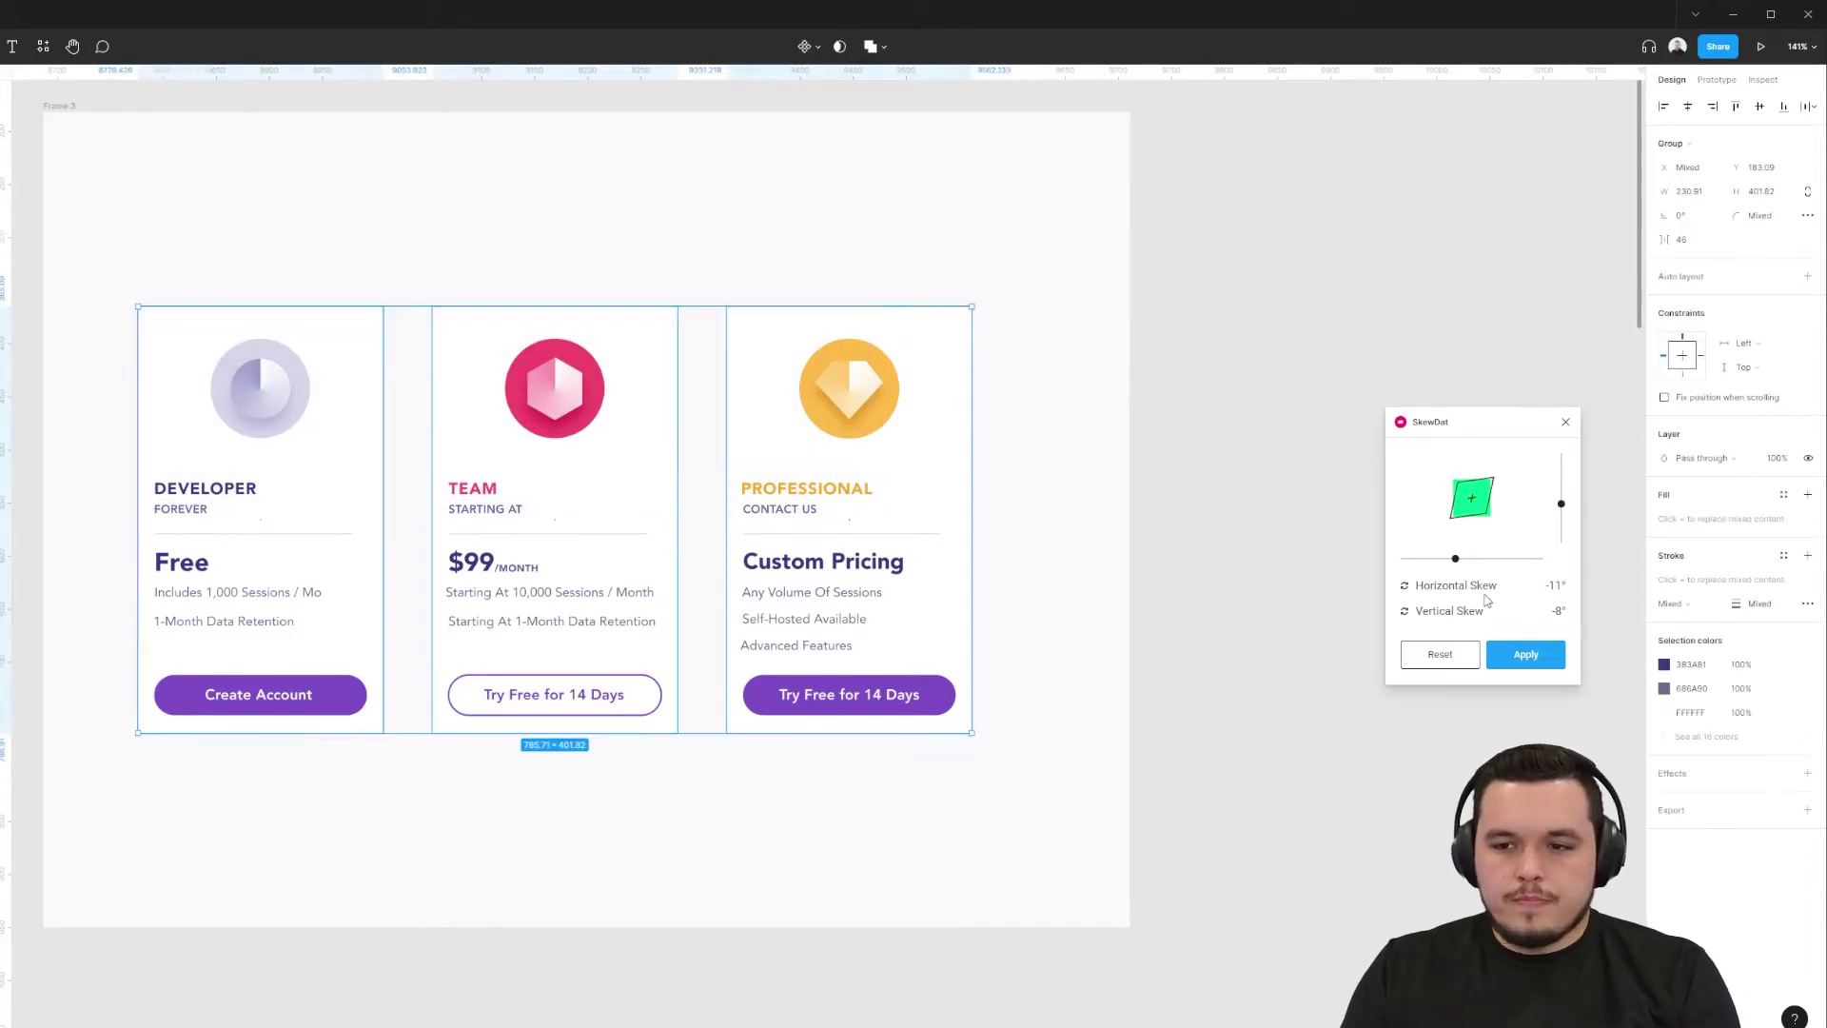
- Reset the skew of the three pricing cards and skew them 10° horizontally with no vertical skew
left_click_drag(1456, 562, 1460, 559)
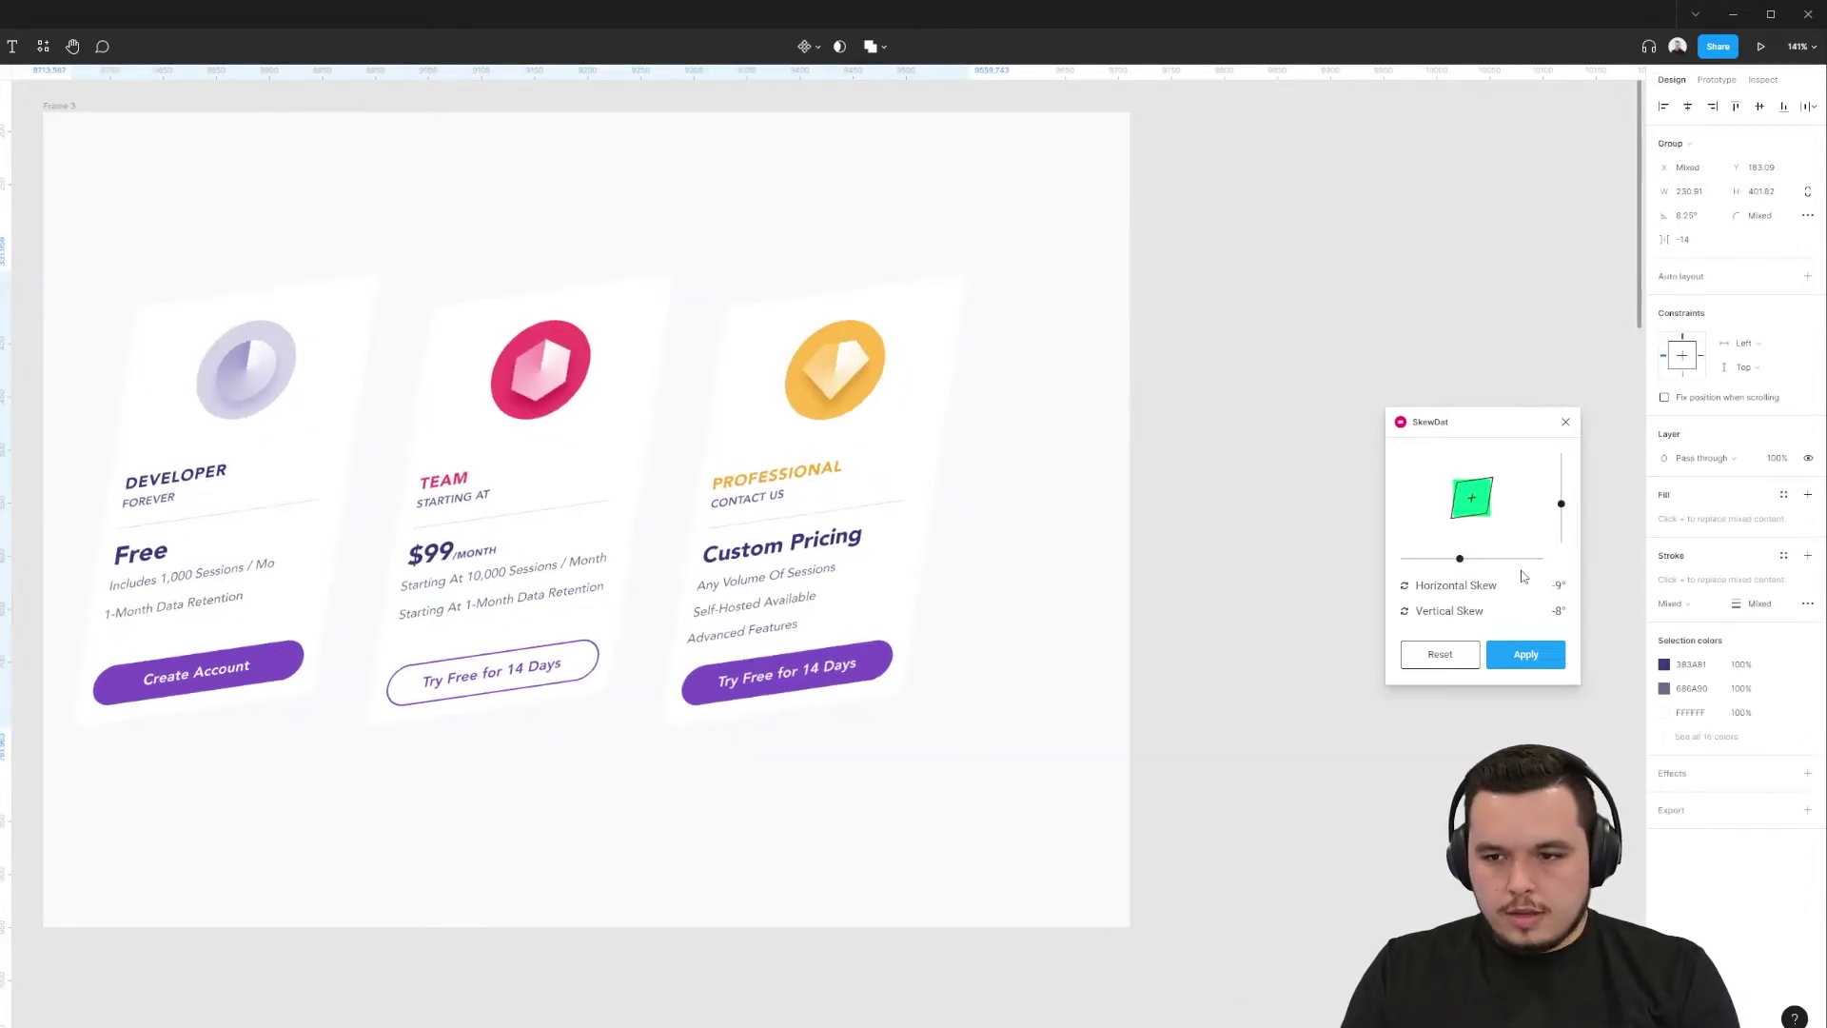
left_click(1471, 663)
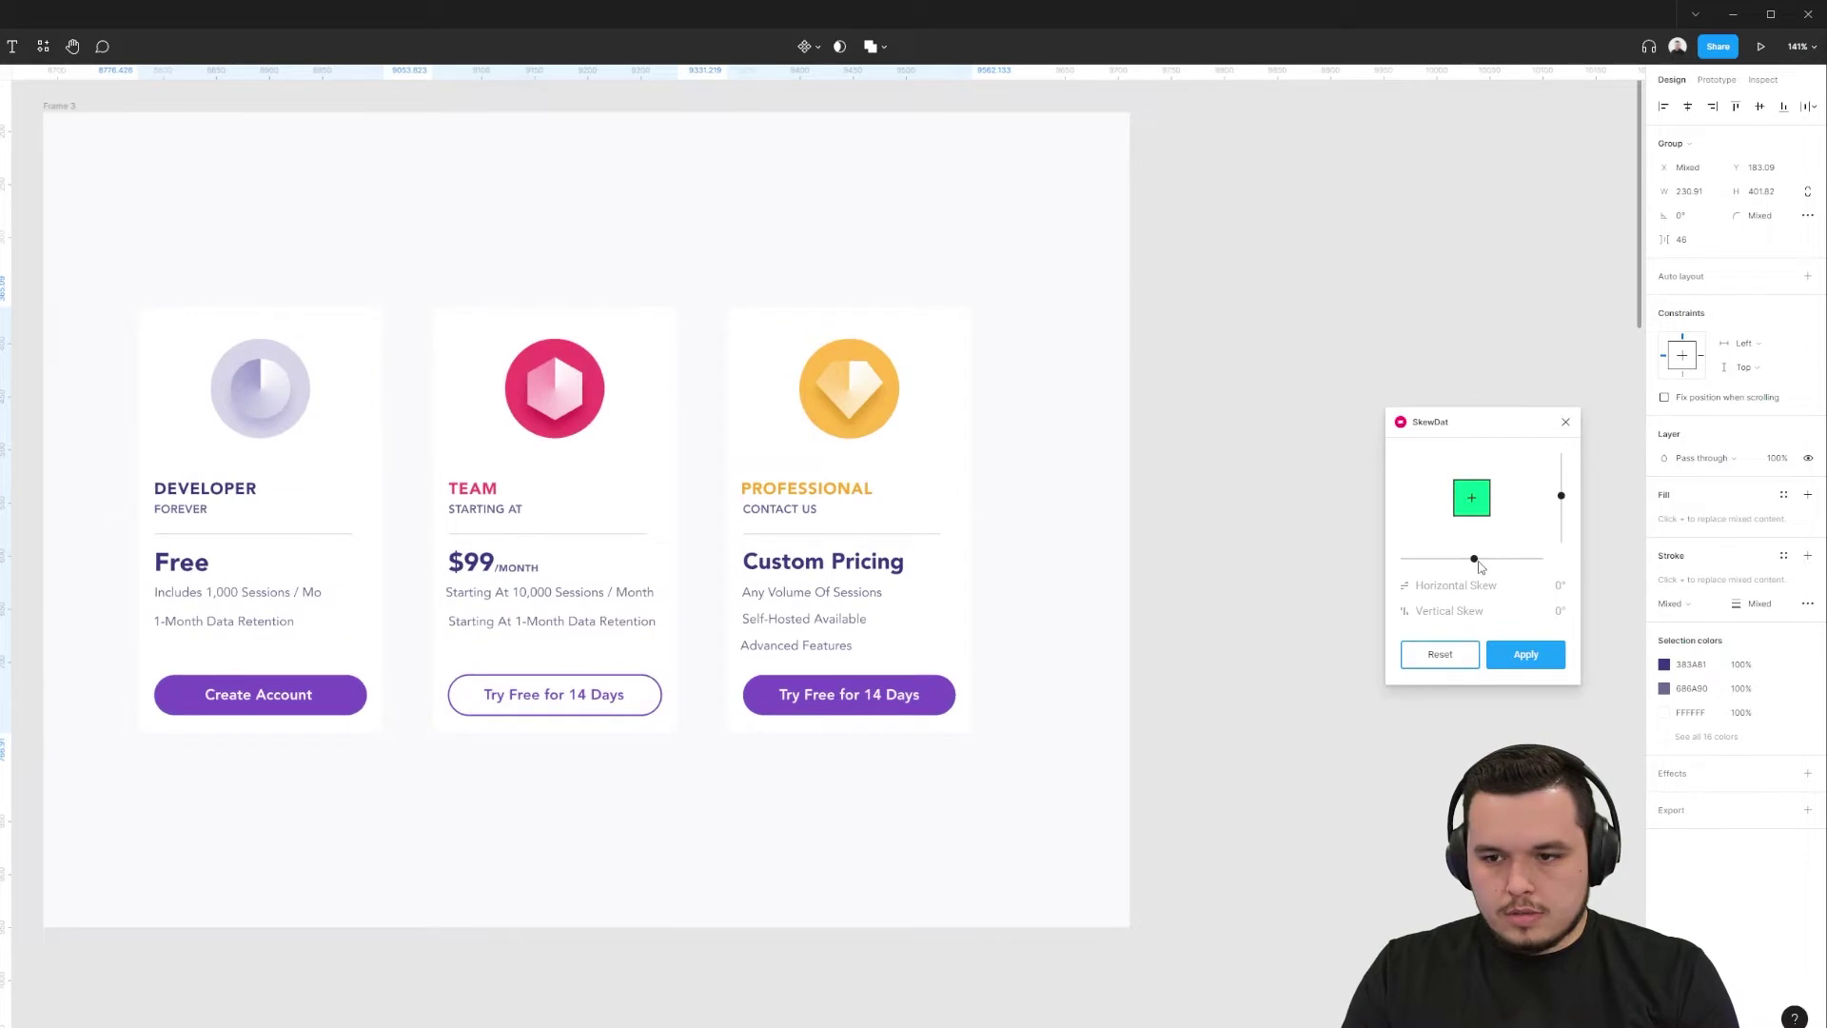
left_click_drag(1475, 562, 1491, 560)
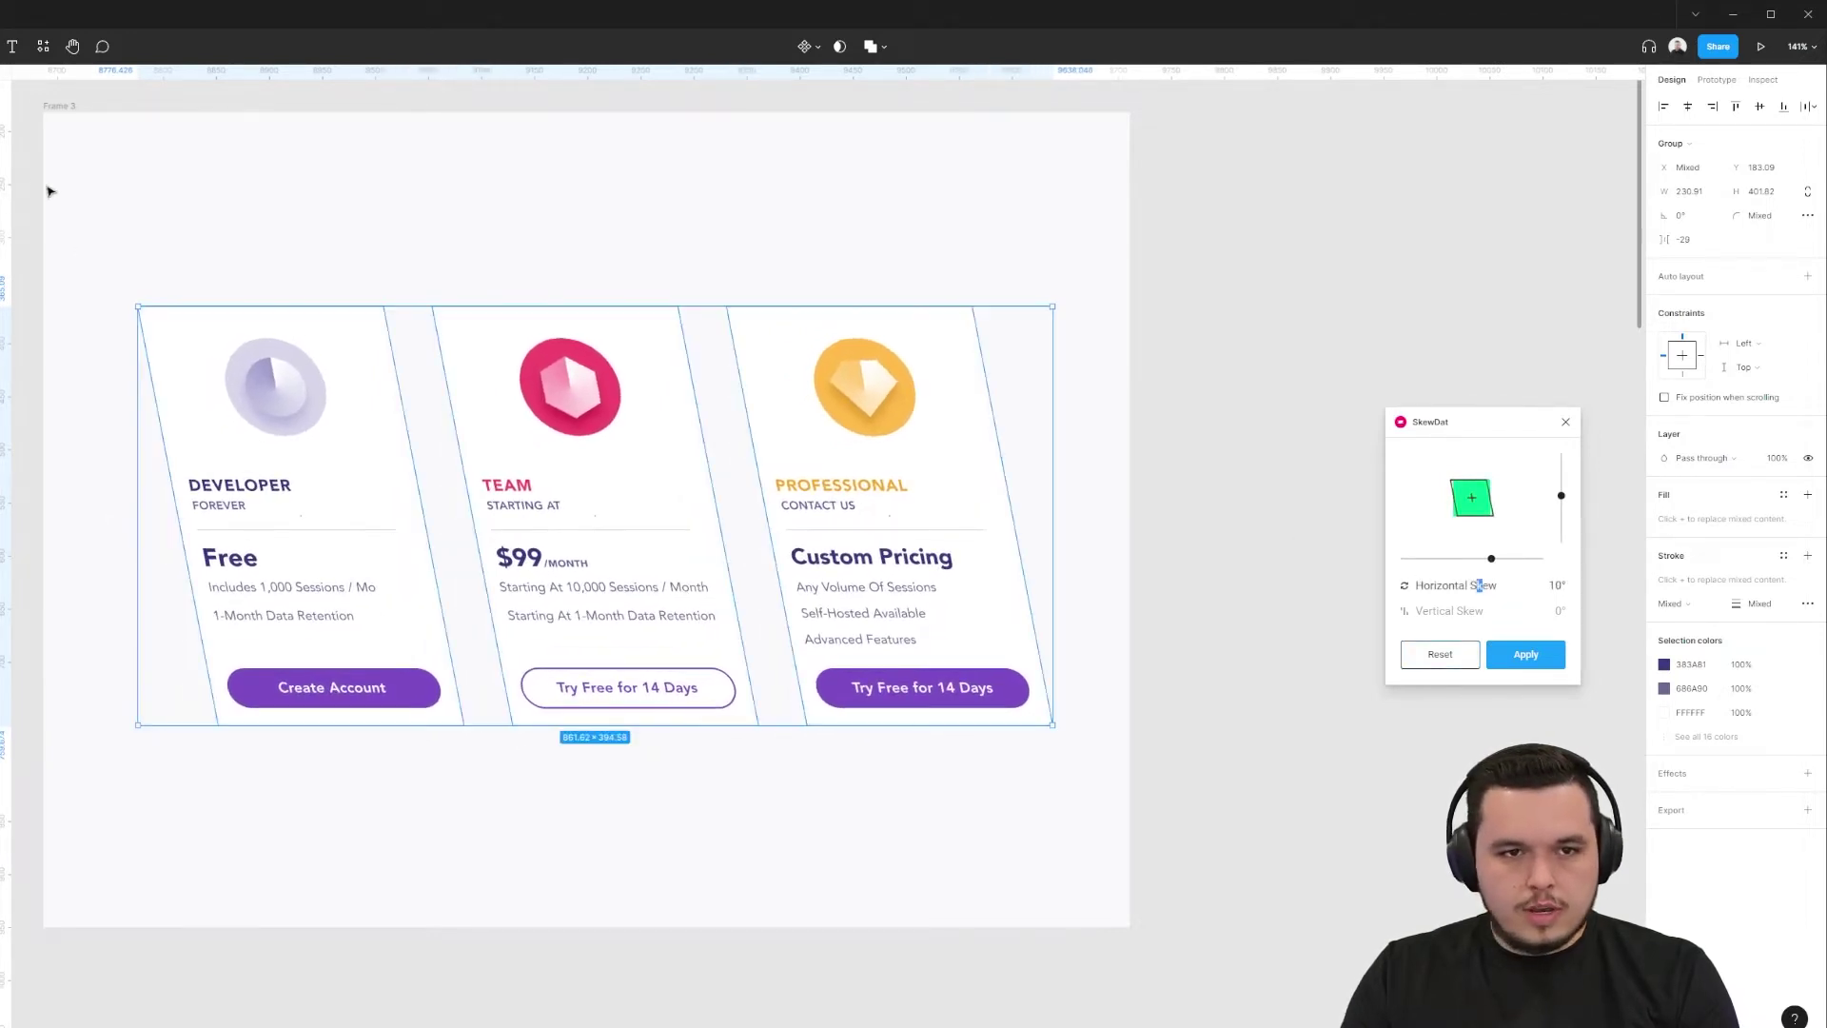
- Fill the frame's background with the lavender sampled from the Developer icon
left_click(72, 109)
key("i")
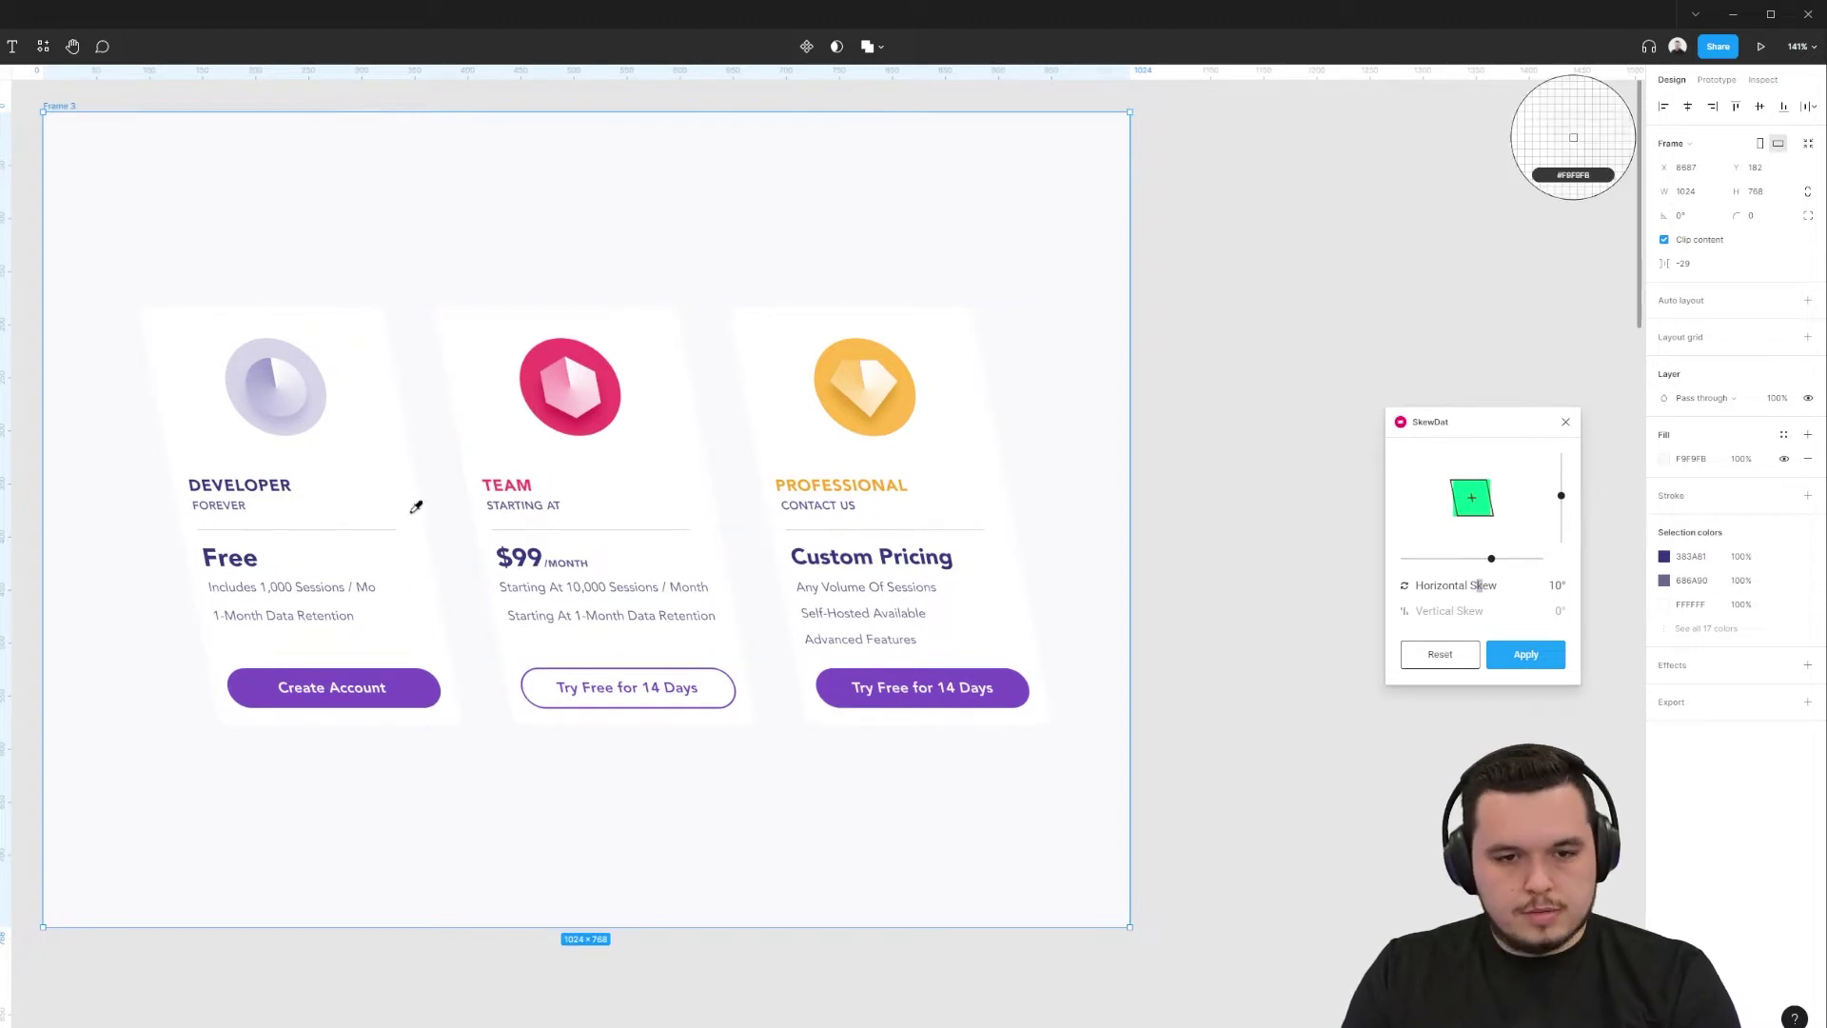
left_click(266, 373)
key("Escape")
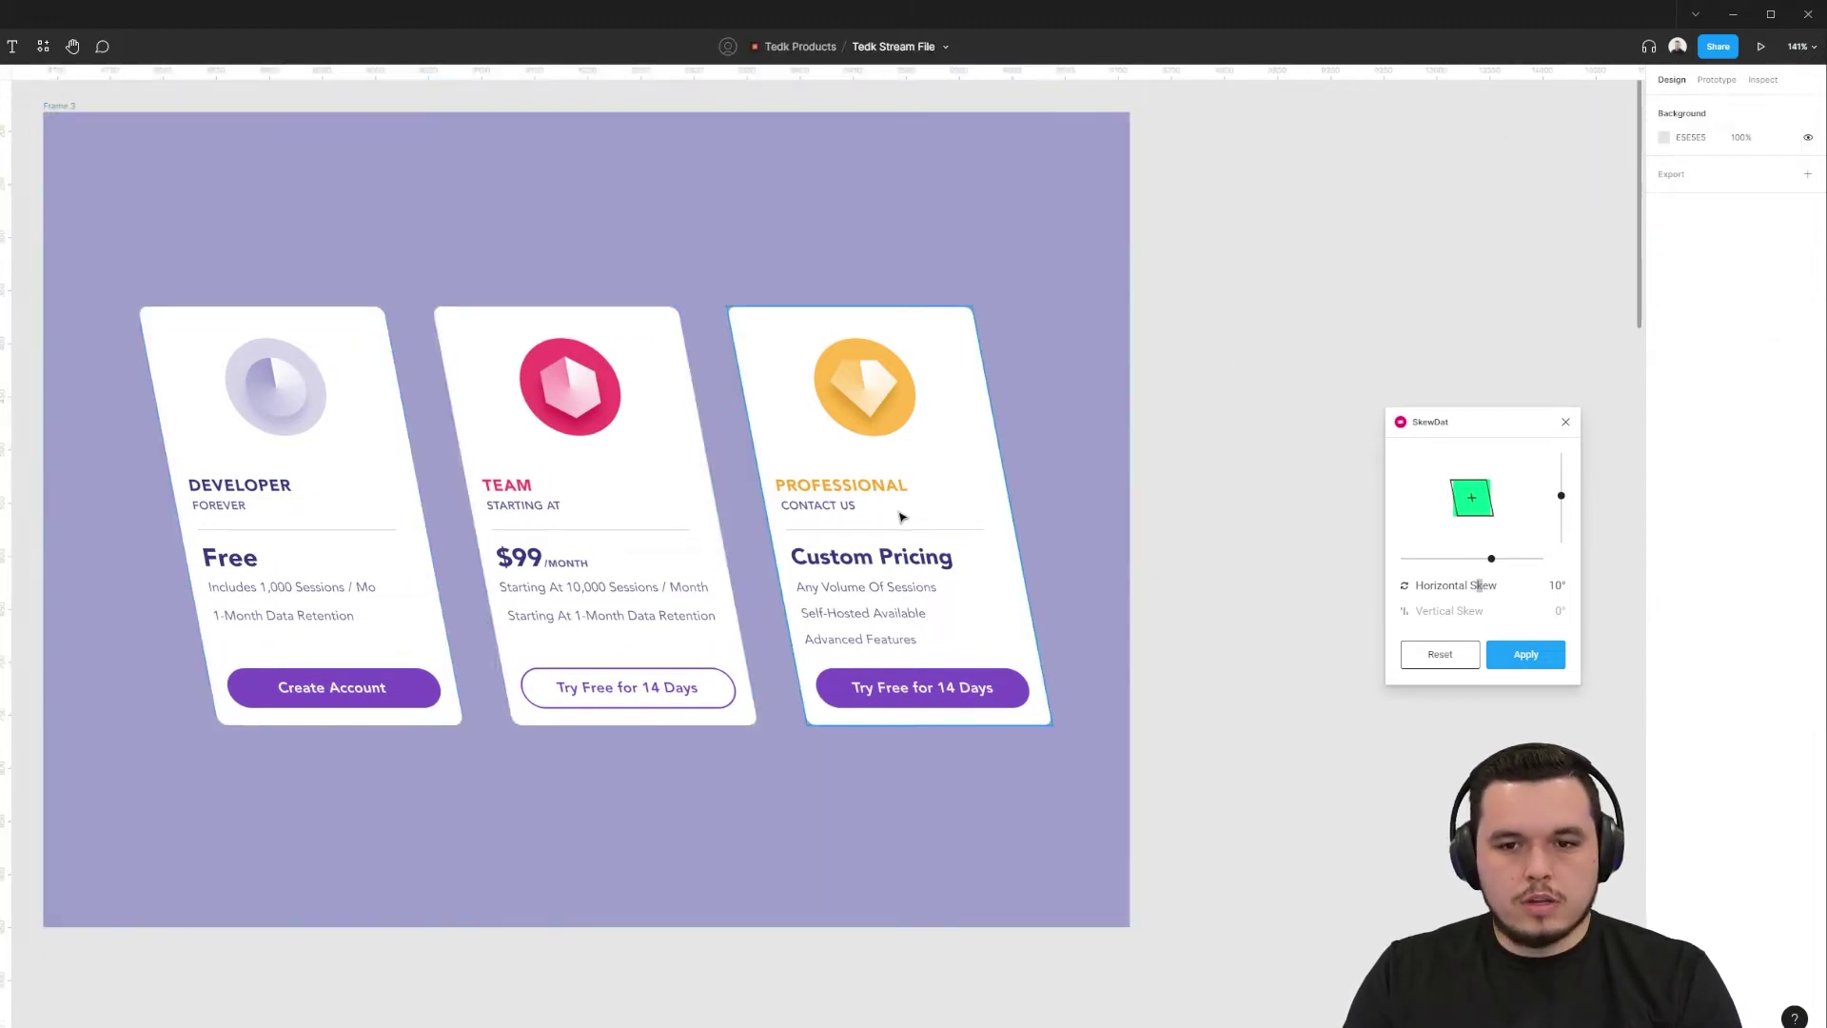
- Move the Developer and Professional cards closer to the Team card and distribute all three cards evenly in the horizontal direction
left_click_drag(393, 476, 412, 476)
left_click(525, 475)
left_click_drag(836, 433, 827, 433)
key("ctrl+a")
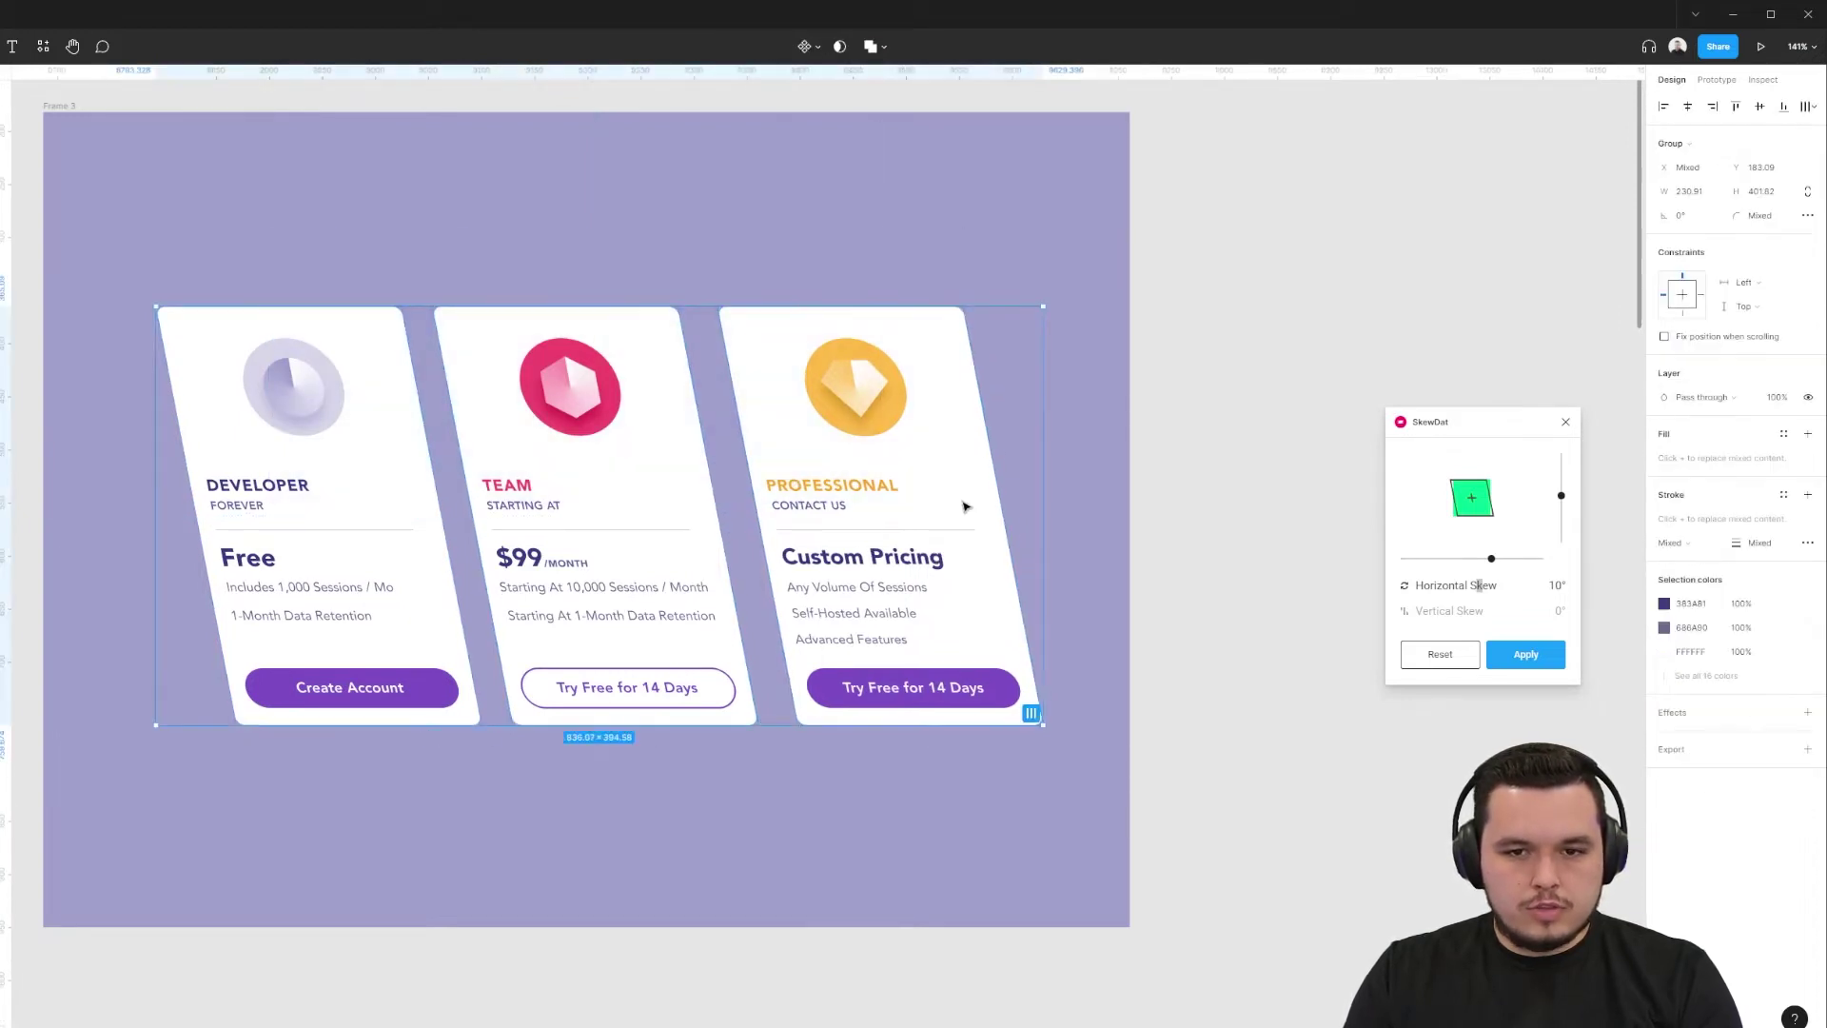
key("alt+shift+h")
left_click_drag(612, 490, 614, 491)
left_click(171, 281)
- Duplicate the Developer card's white background, send the copy behind the card, and offset it slightly down and to the left
scroll(176, 314, "up", 1)
left_click(169, 324, "ctrl")
left_click_drag(164, 388, 240, 399)
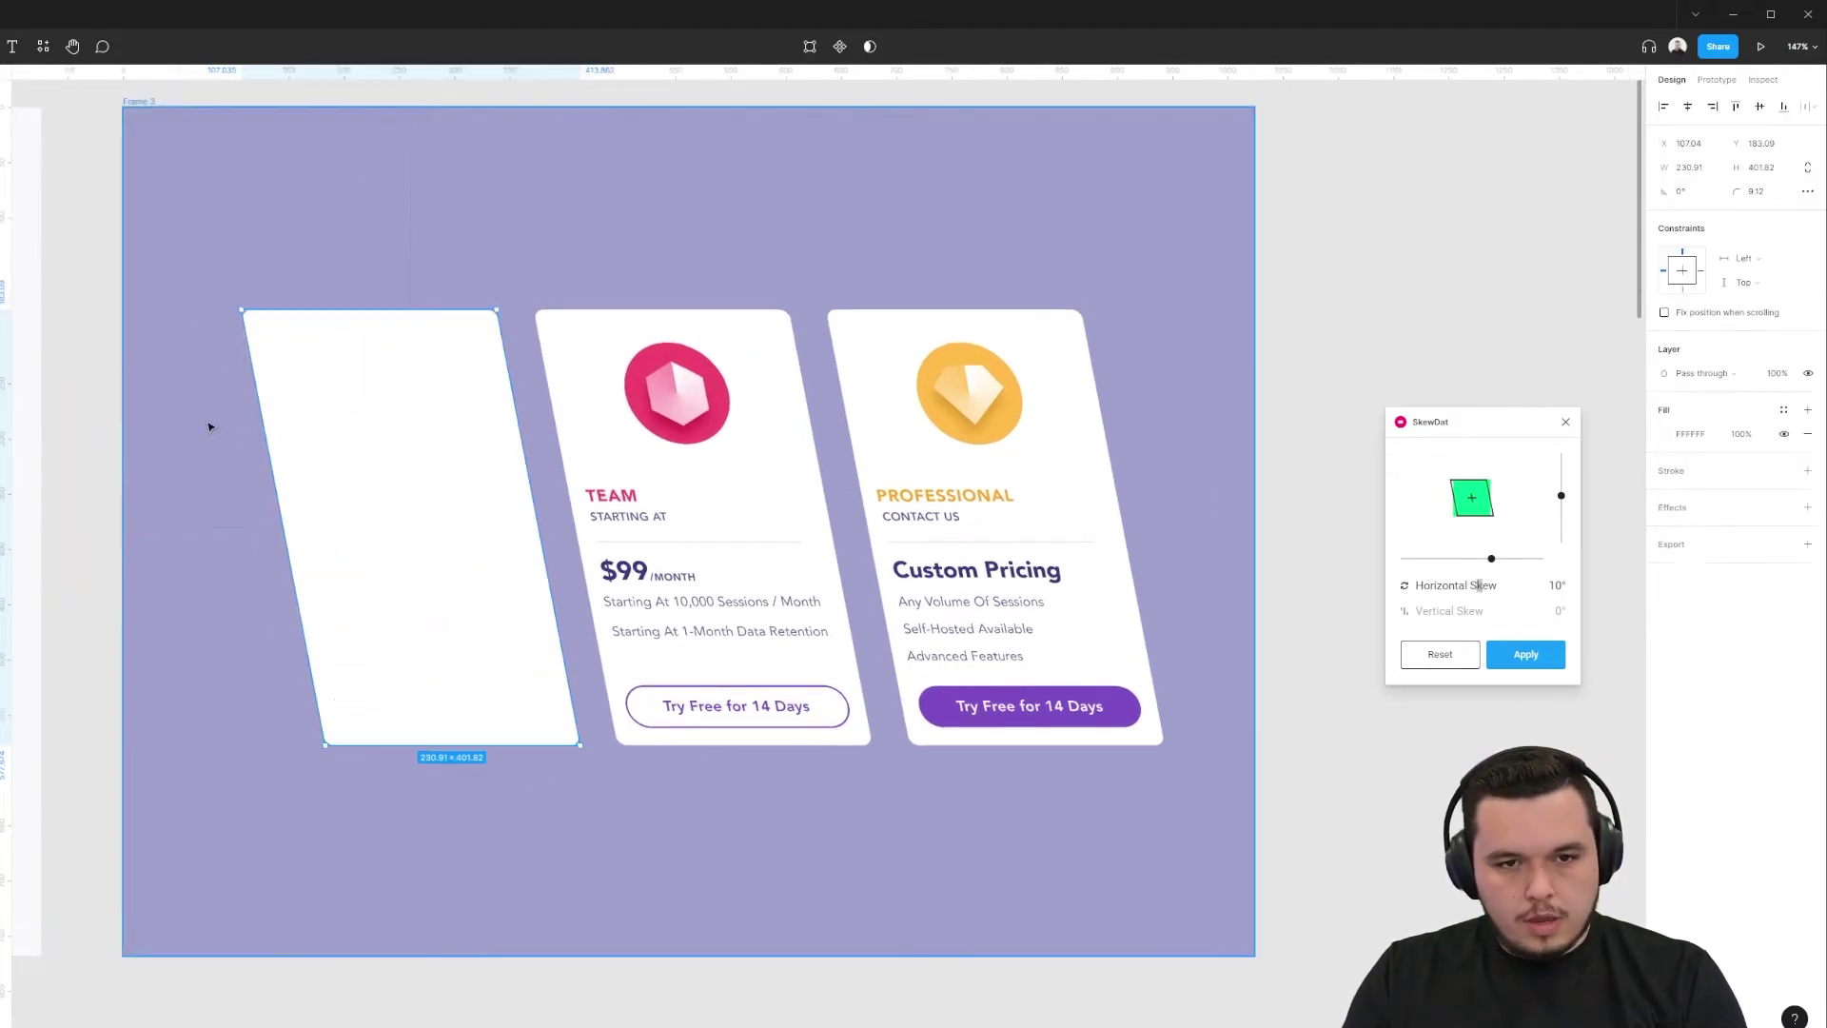
key("ctrl+[")
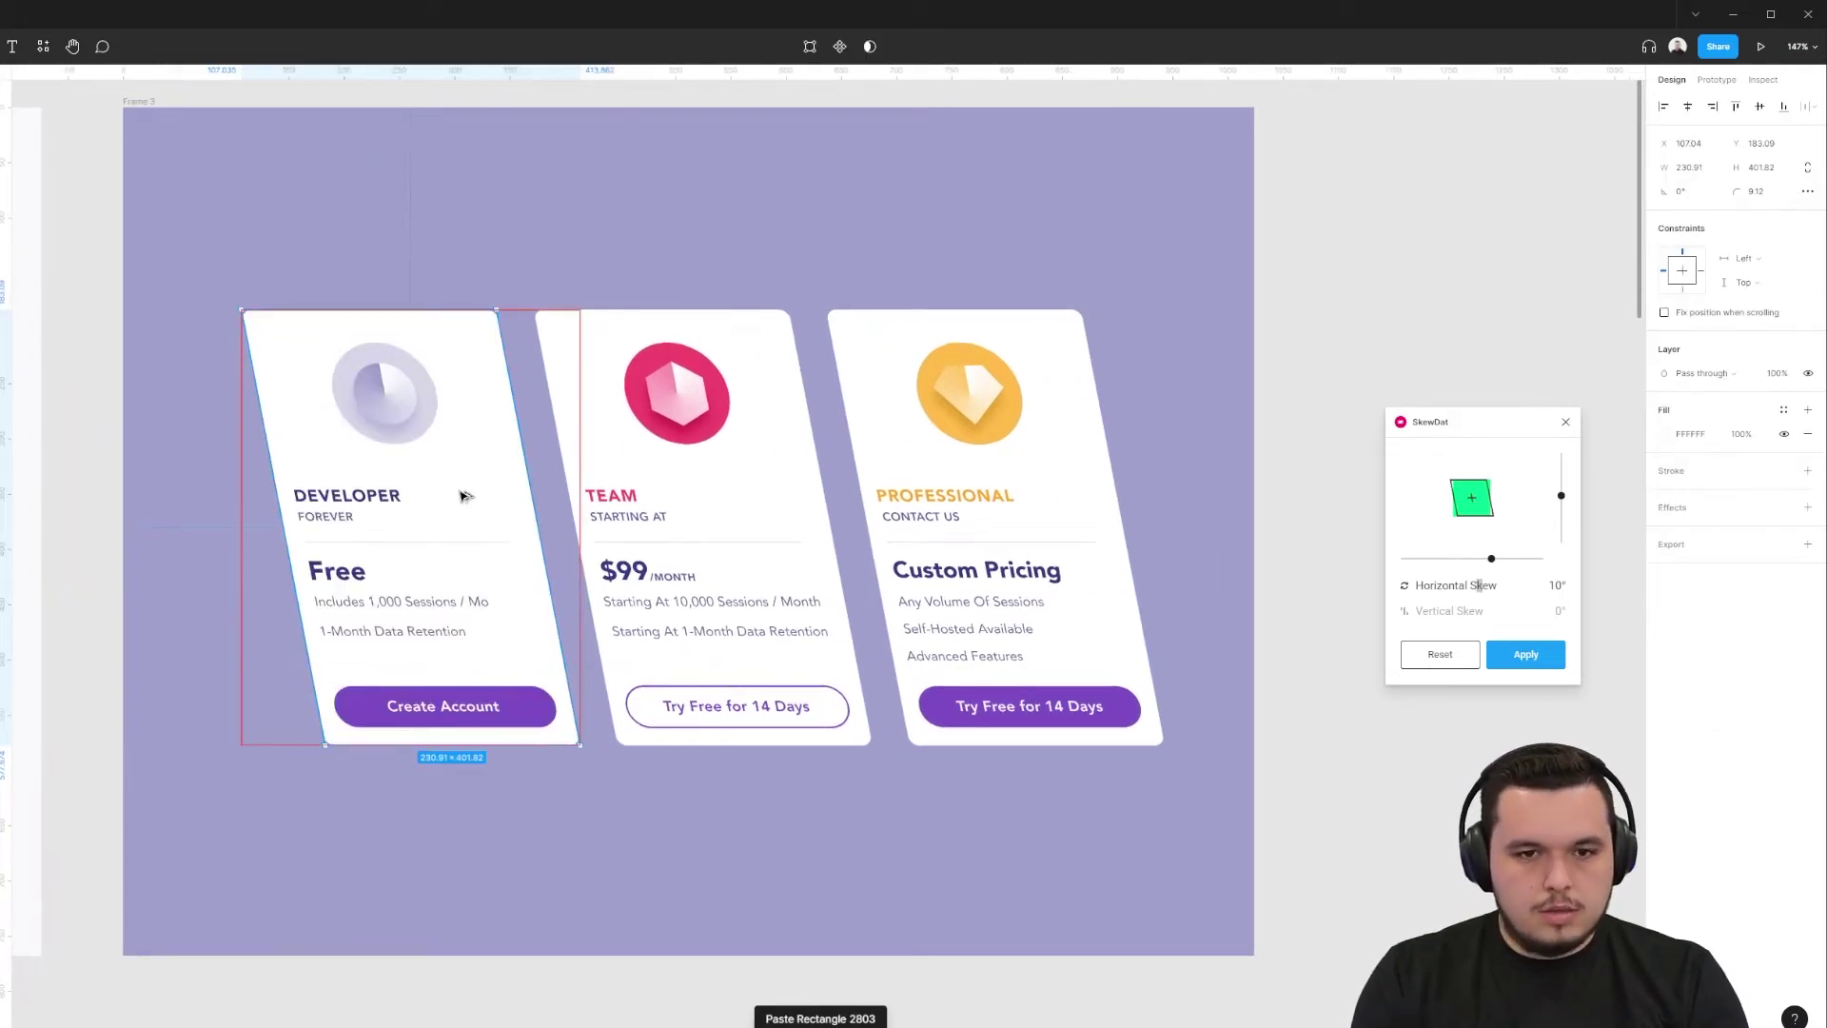
left_click_drag(461, 495, 438, 510)
key("i")
left_click(375, 367)
scroll(267, 365, "up", 3)
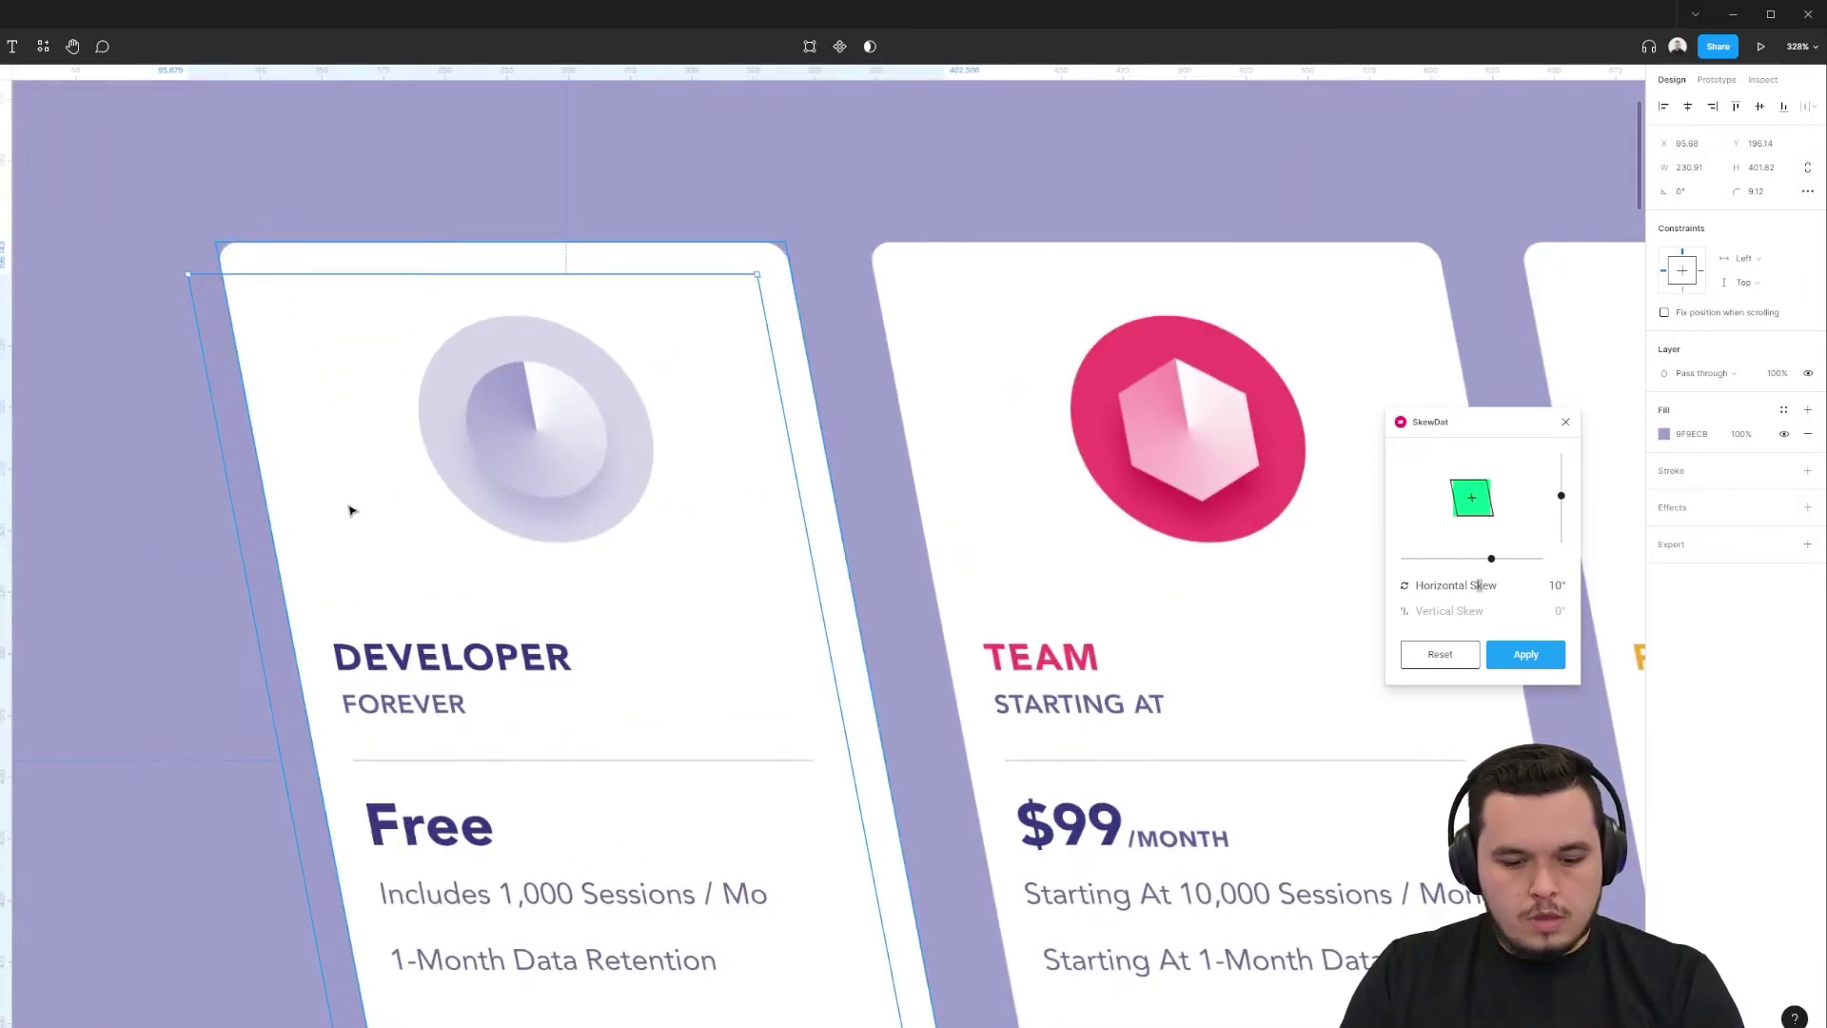
key("ctrl+z")
- Fill the Developer card's back panel with light grey DFDFDF, moving the SkewDat window out of the way
left_click(1665, 434)
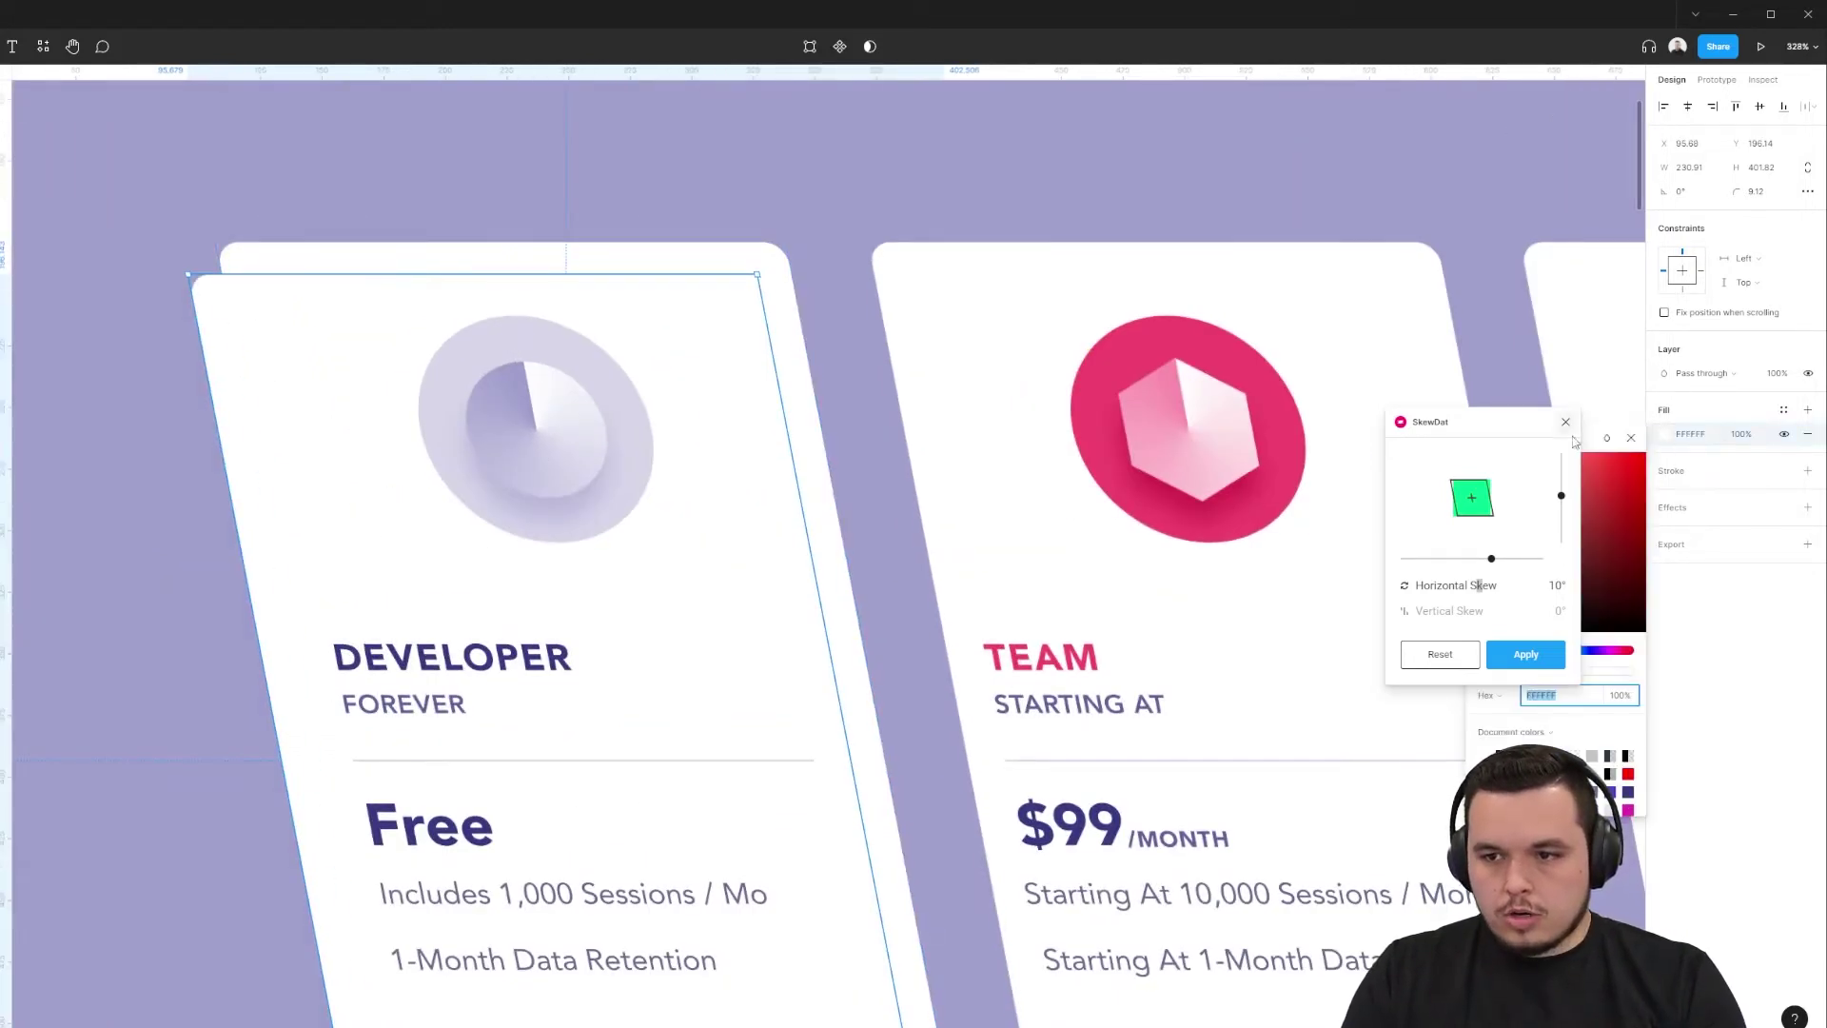
left_click_drag(1484, 412, 159, 744)
left_click(1478, 472)
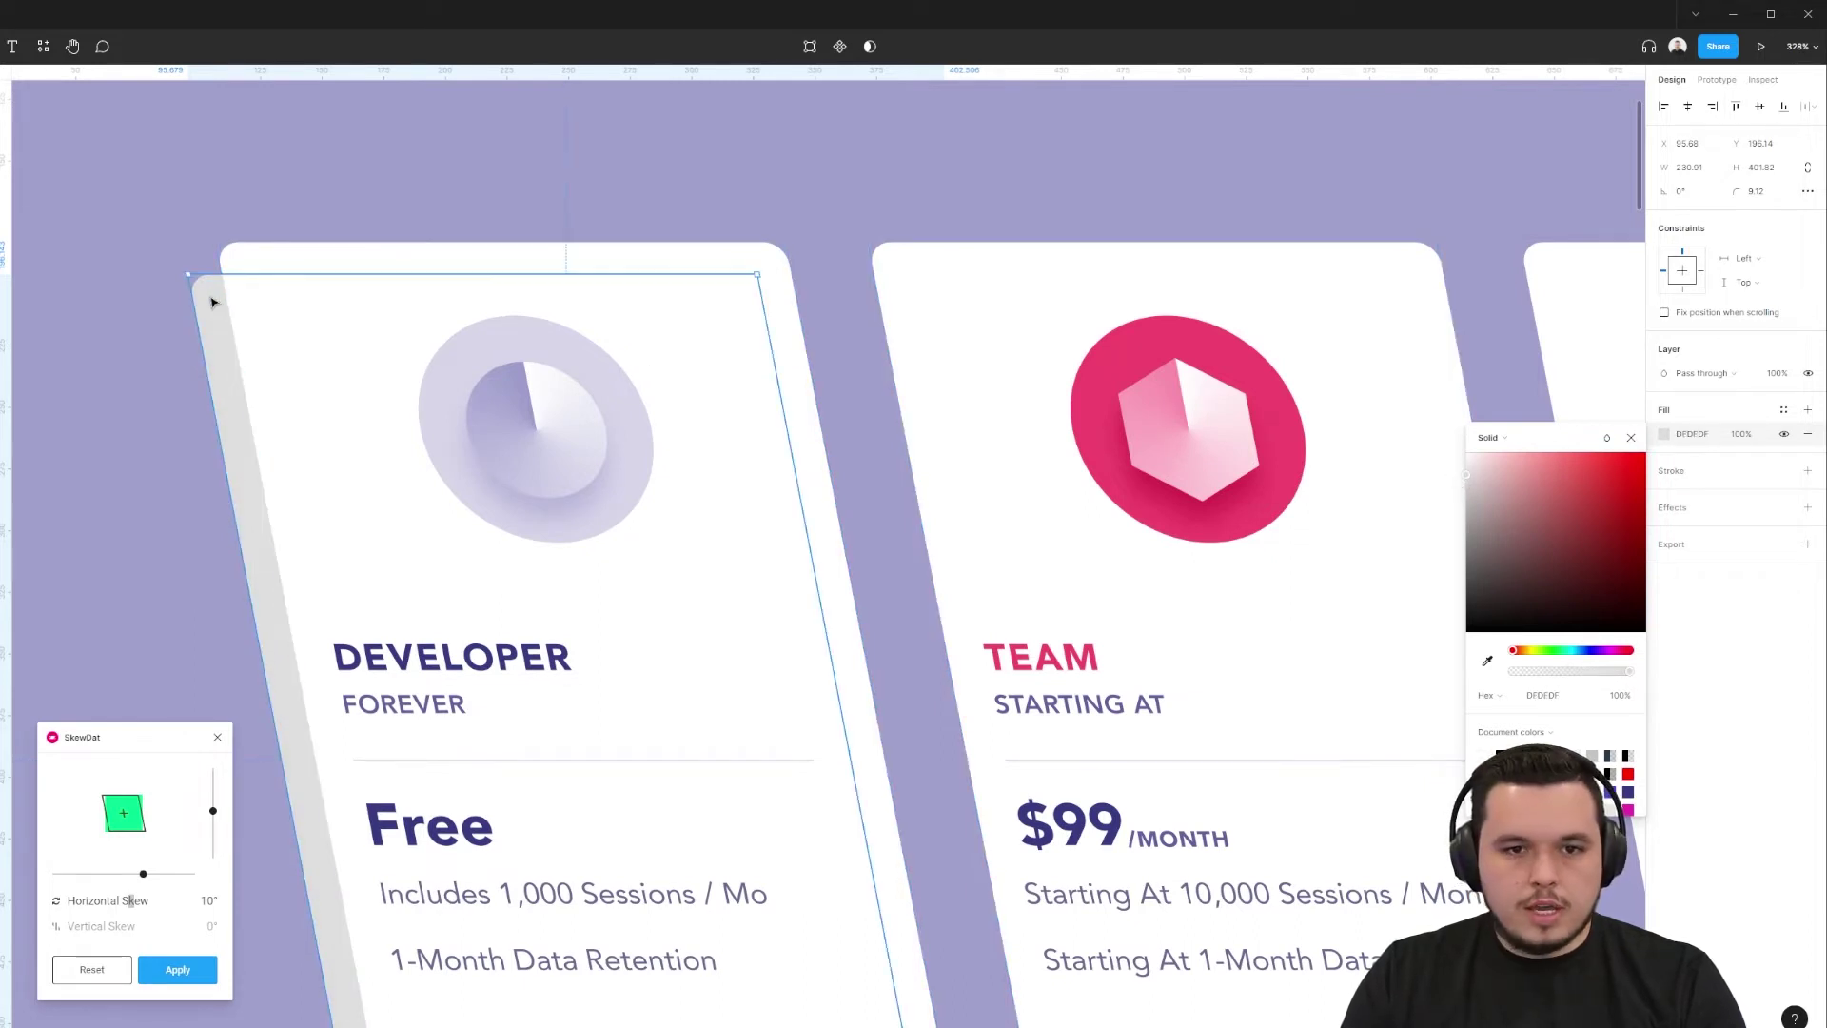
- Try shifting the grey back panel slightly closer to the Developer card
scroll(205, 302, "up", 3)
left_click_drag(275, 313, 492, 353)
scroll(492, 357, "down", 5)
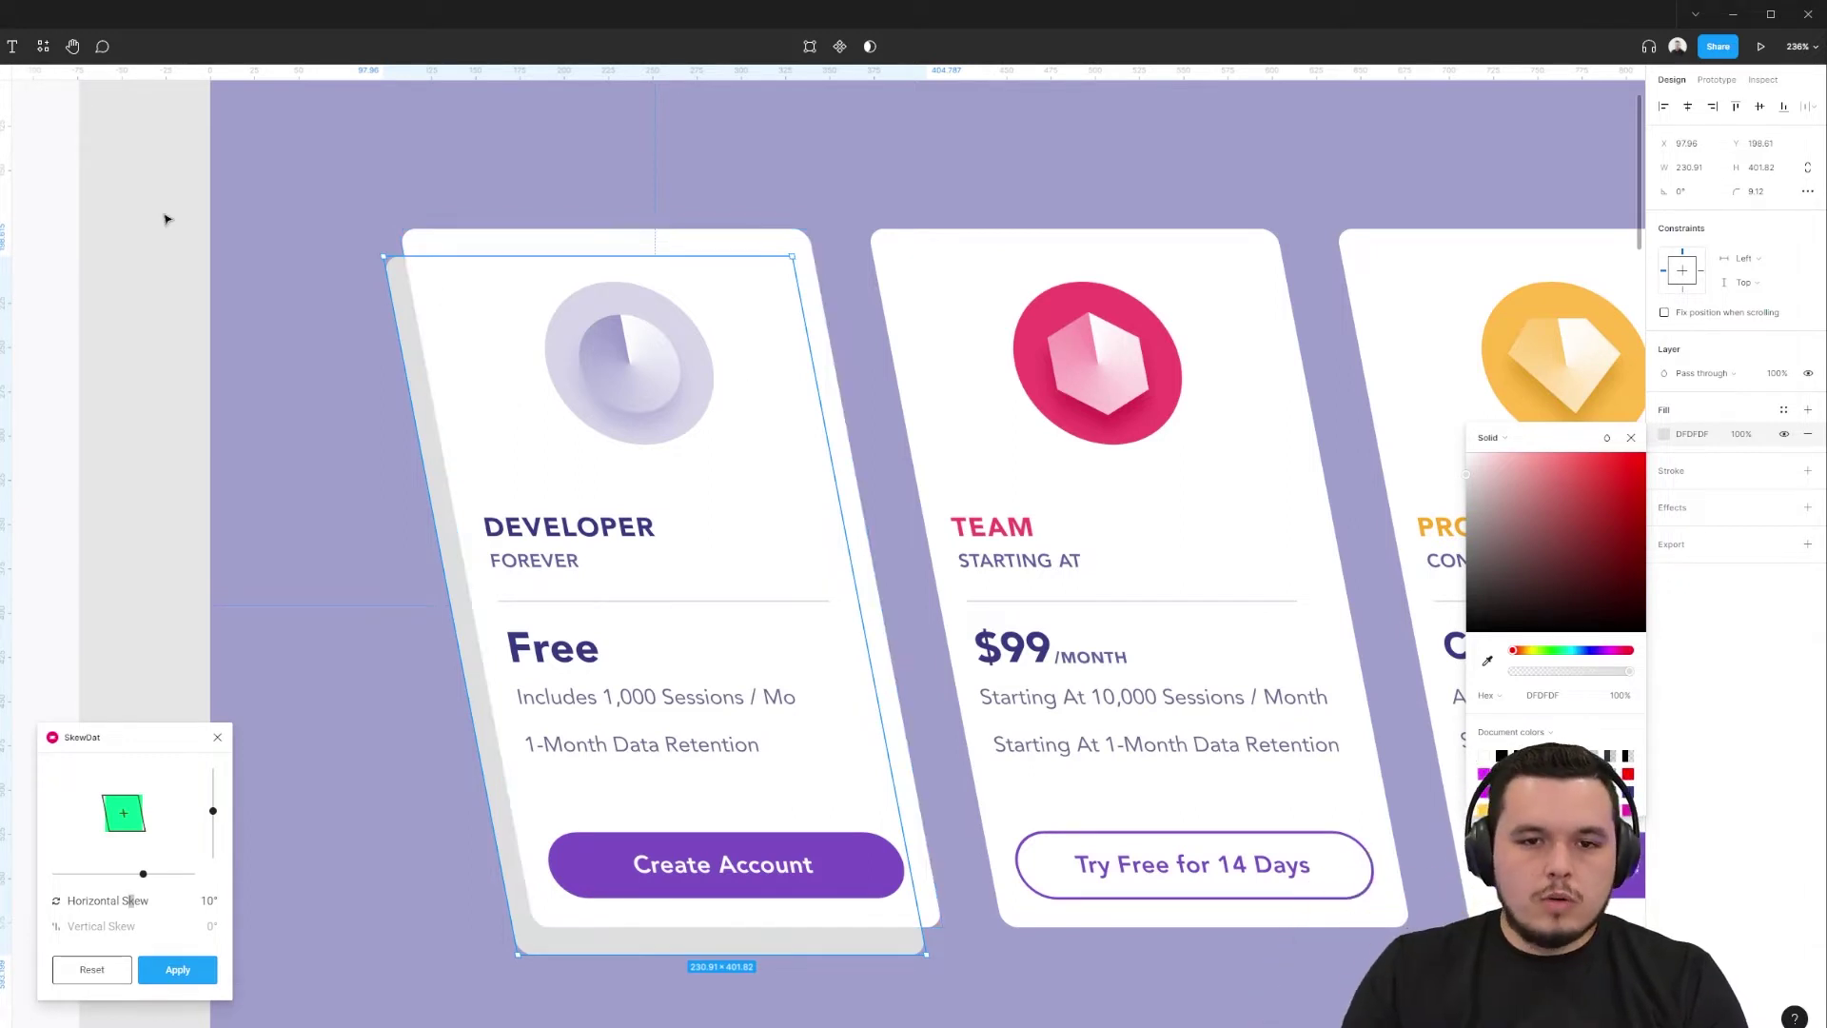
scroll(344, 224, "up", 1)
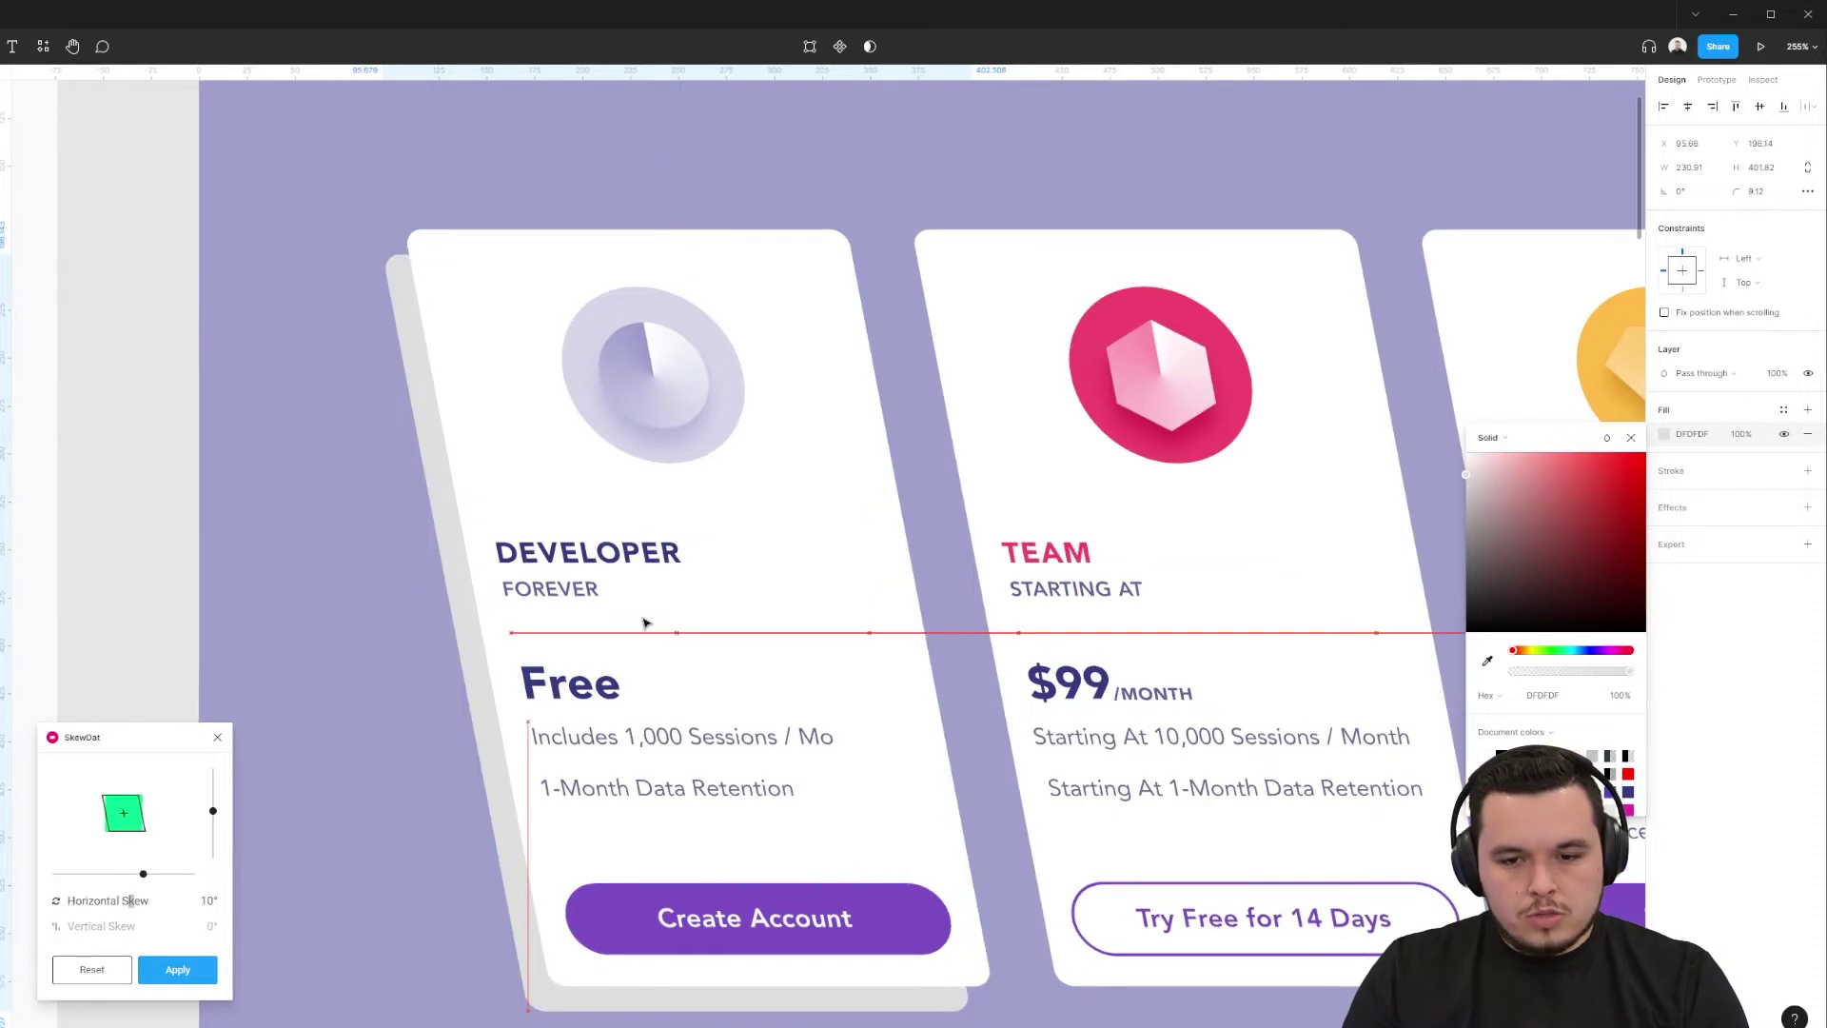
- Examine how the grey back panel's corners line up with the Developer card's lower edge
scroll(640, 620, "down", 3)
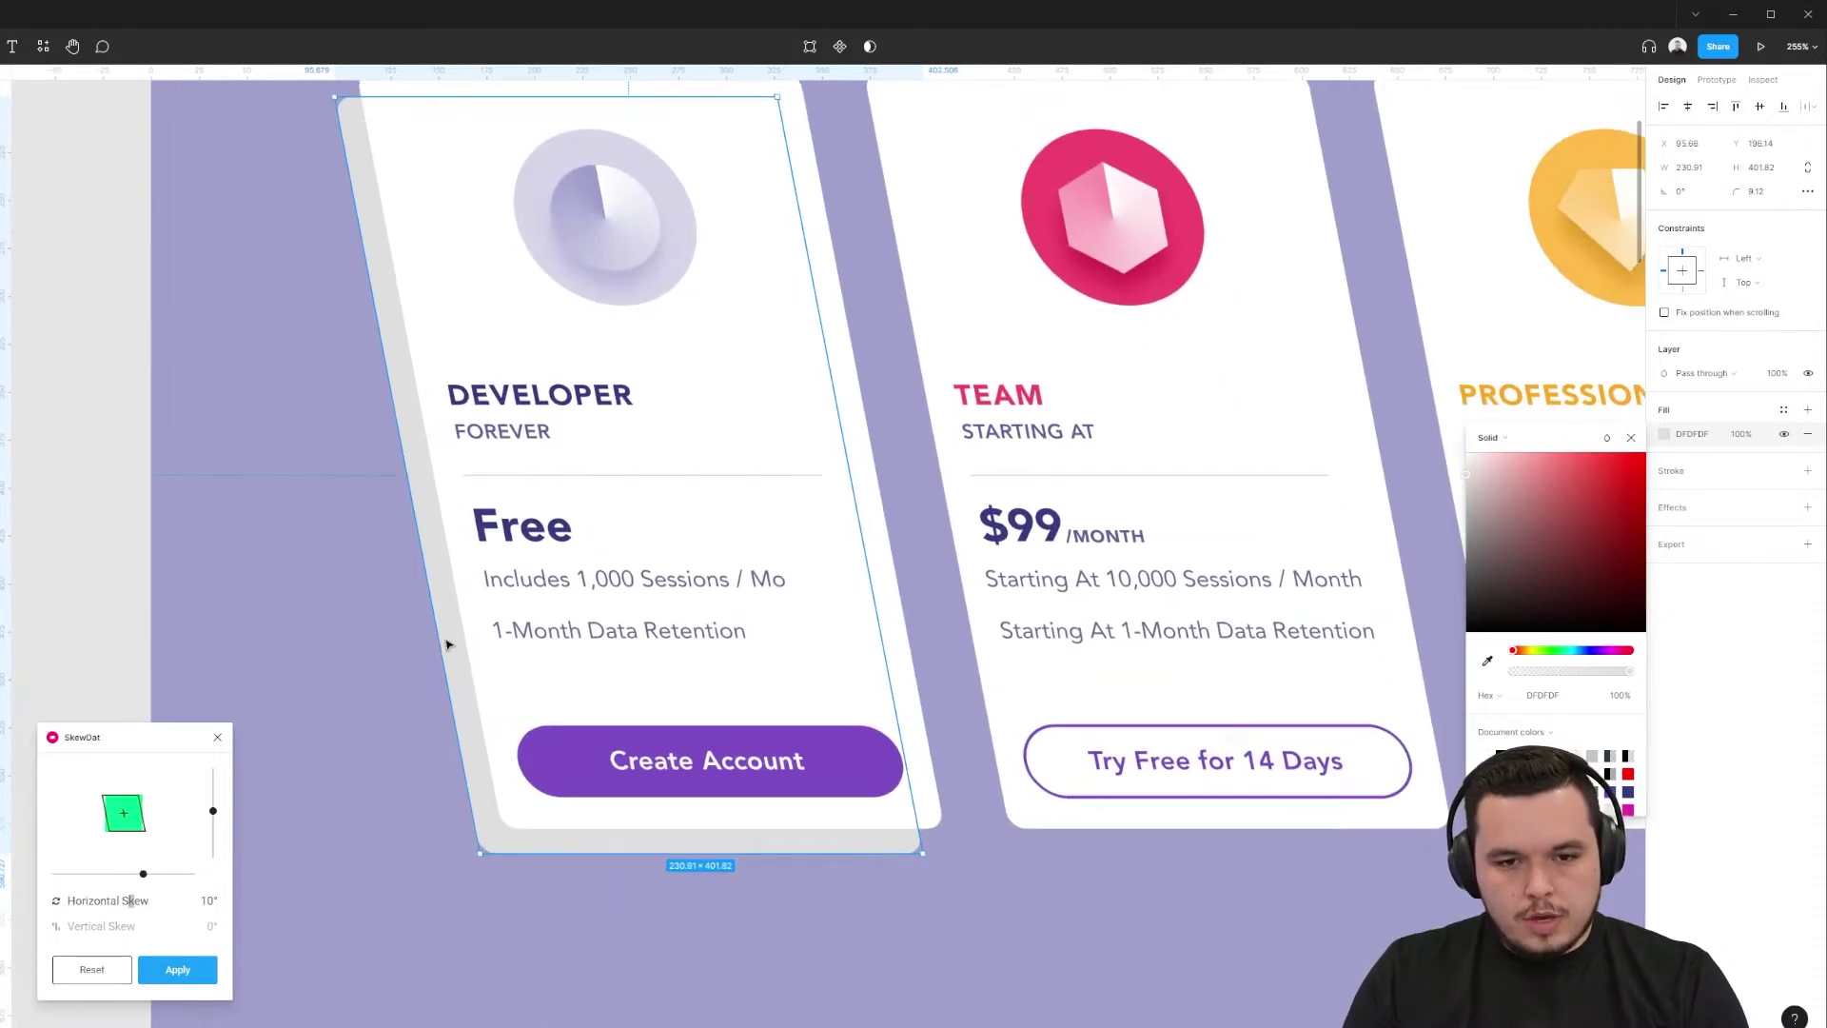
scroll(434, 600, "up", 5)
scroll(504, 617, "down", 3)
scroll(502, 614, "up", 2)
scroll(502, 614, "up", 3)
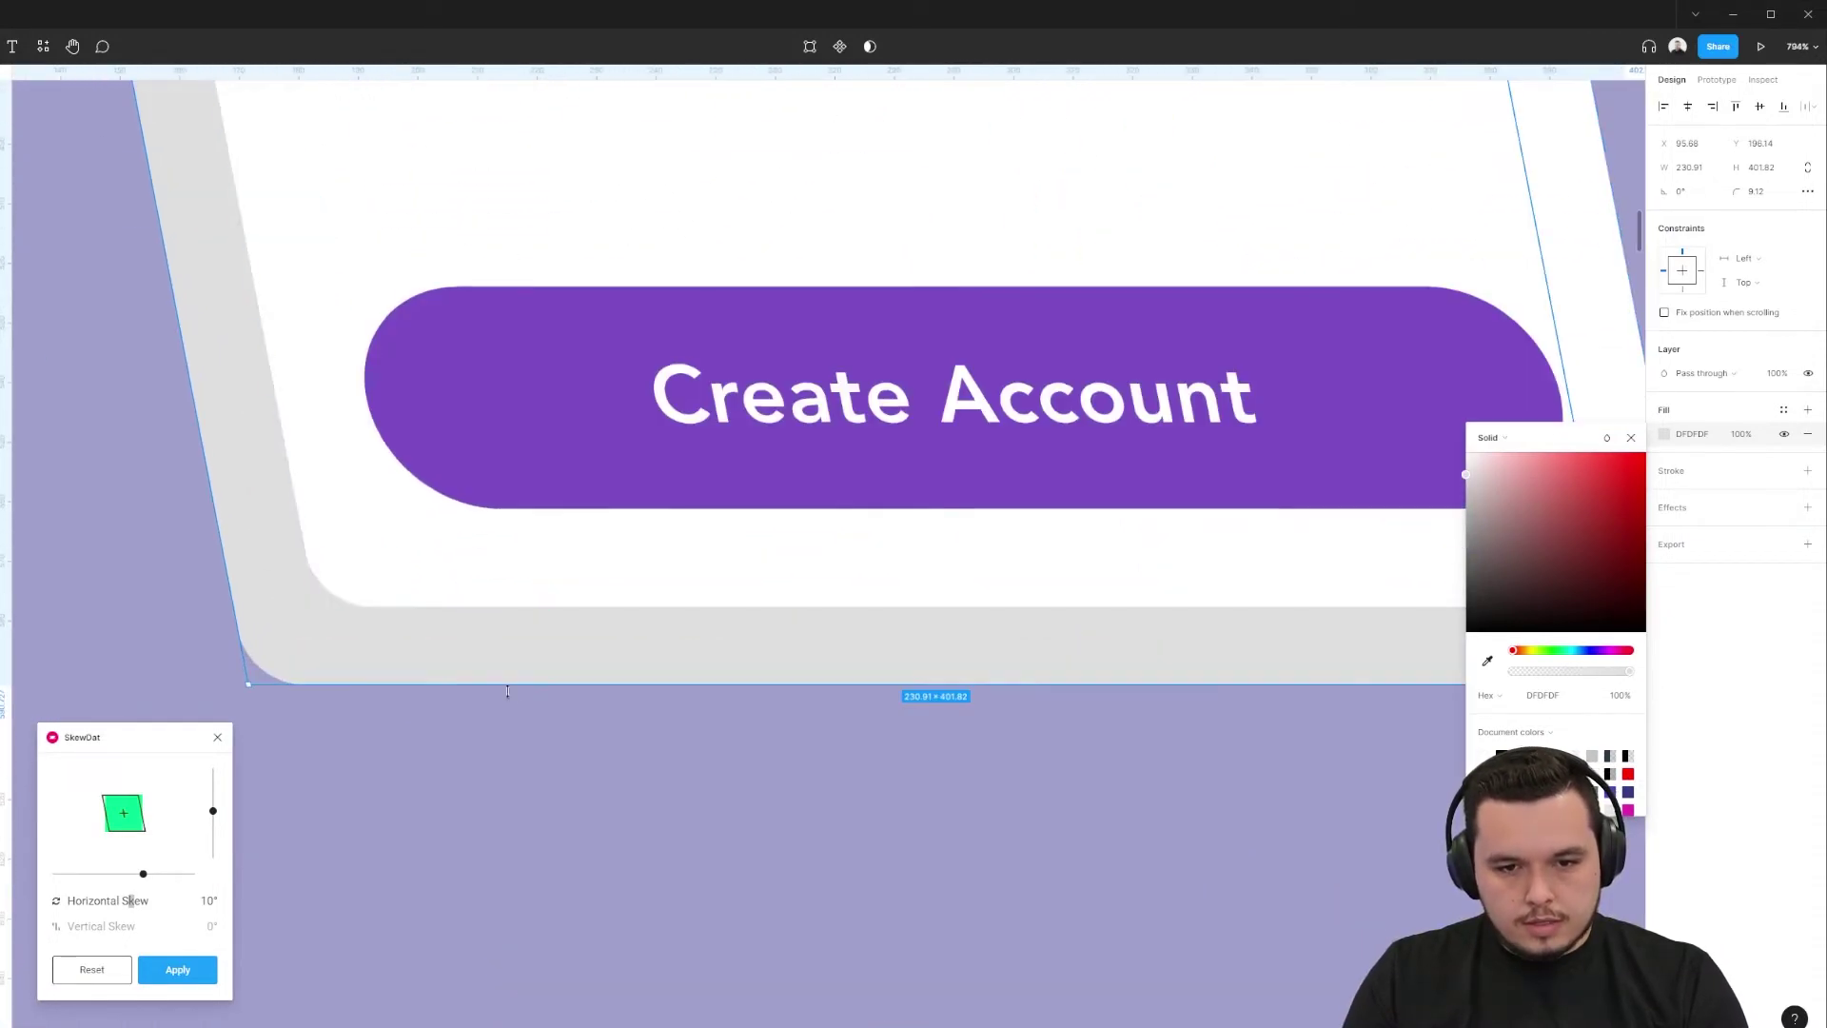
scroll(510, 693, "down", 4)
scroll(653, 694, "down", 2)
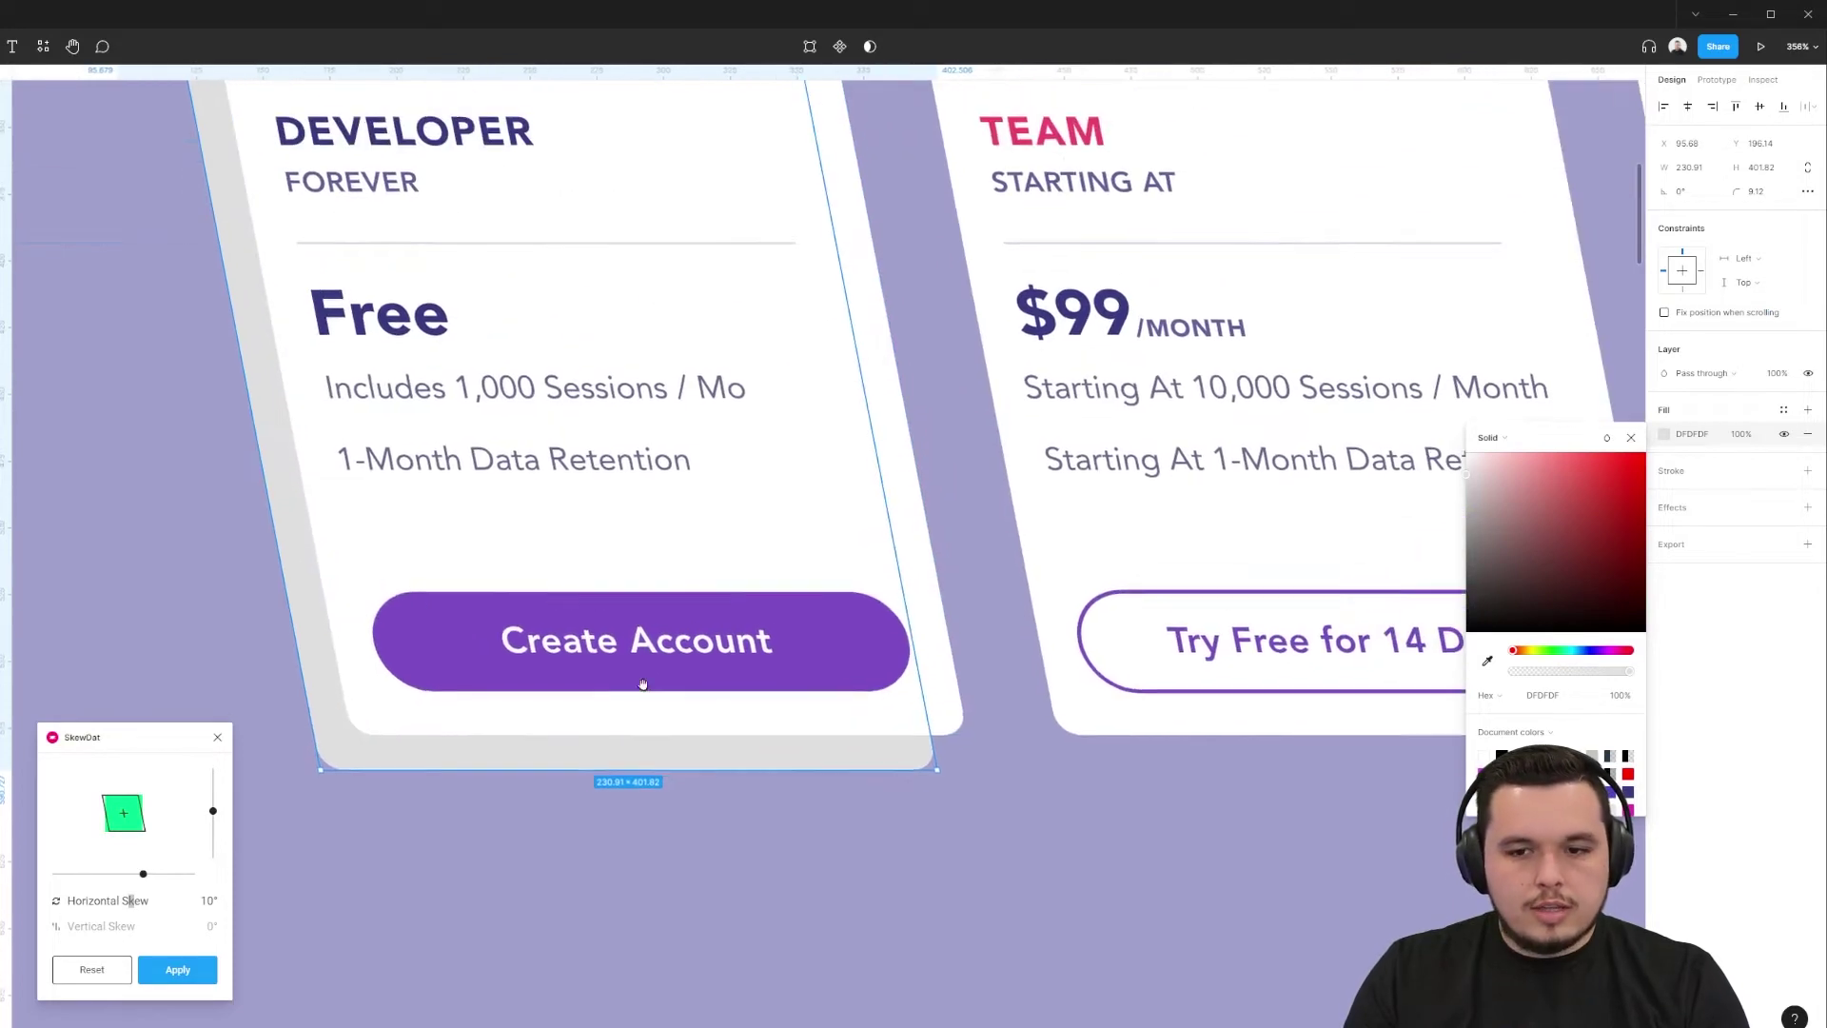
scroll(808, 408, "down", 2)
scroll(827, 519, "up", 1)
scroll(829, 533, "up", 2)
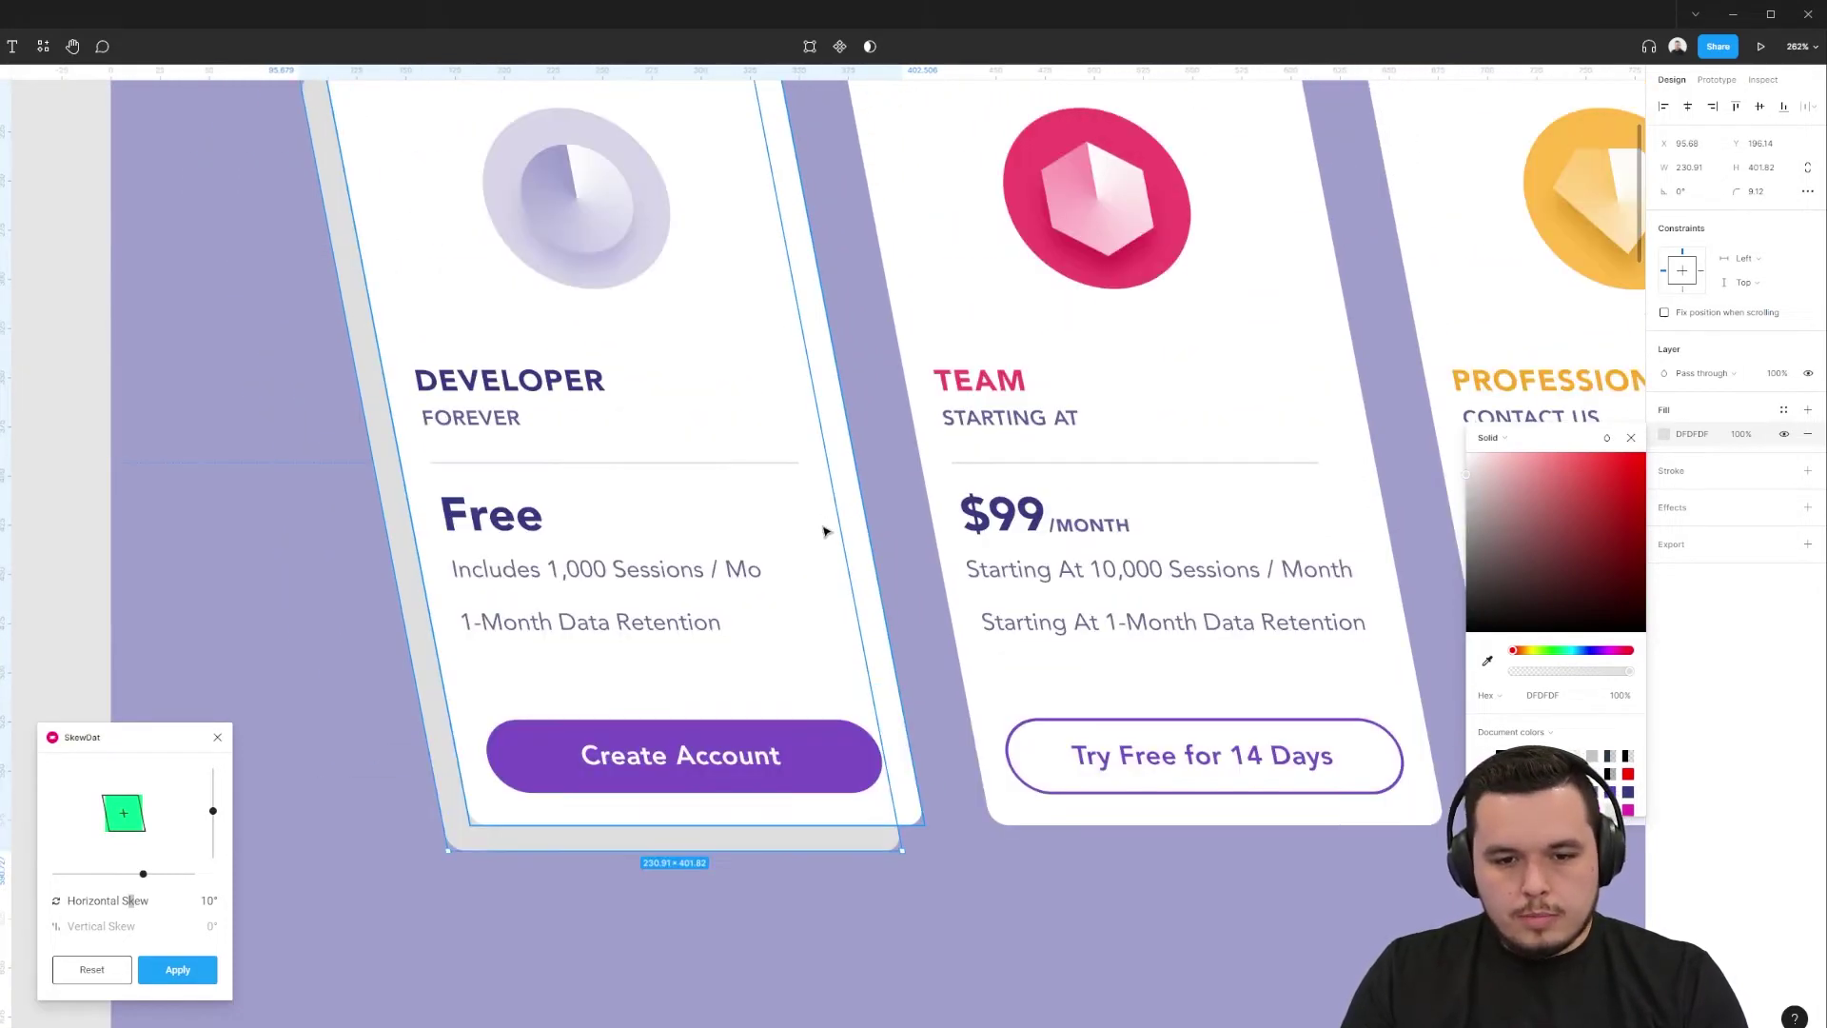
- Ungroup the Developer card so its white background can be reached separately
left_click(847, 618)
left_click(494, 818)
key("ctrl+shift+g")
left_click(49, 591)
left_click(424, 453)
- Draw a closed Pen shape bridging the lower-right corners of the Developer card and grey panel, turning its black stroke into a fill
scroll(925, 869, "up", 1)
scroll(926, 869, "up", 10)
scroll(907, 616, "up", 3)
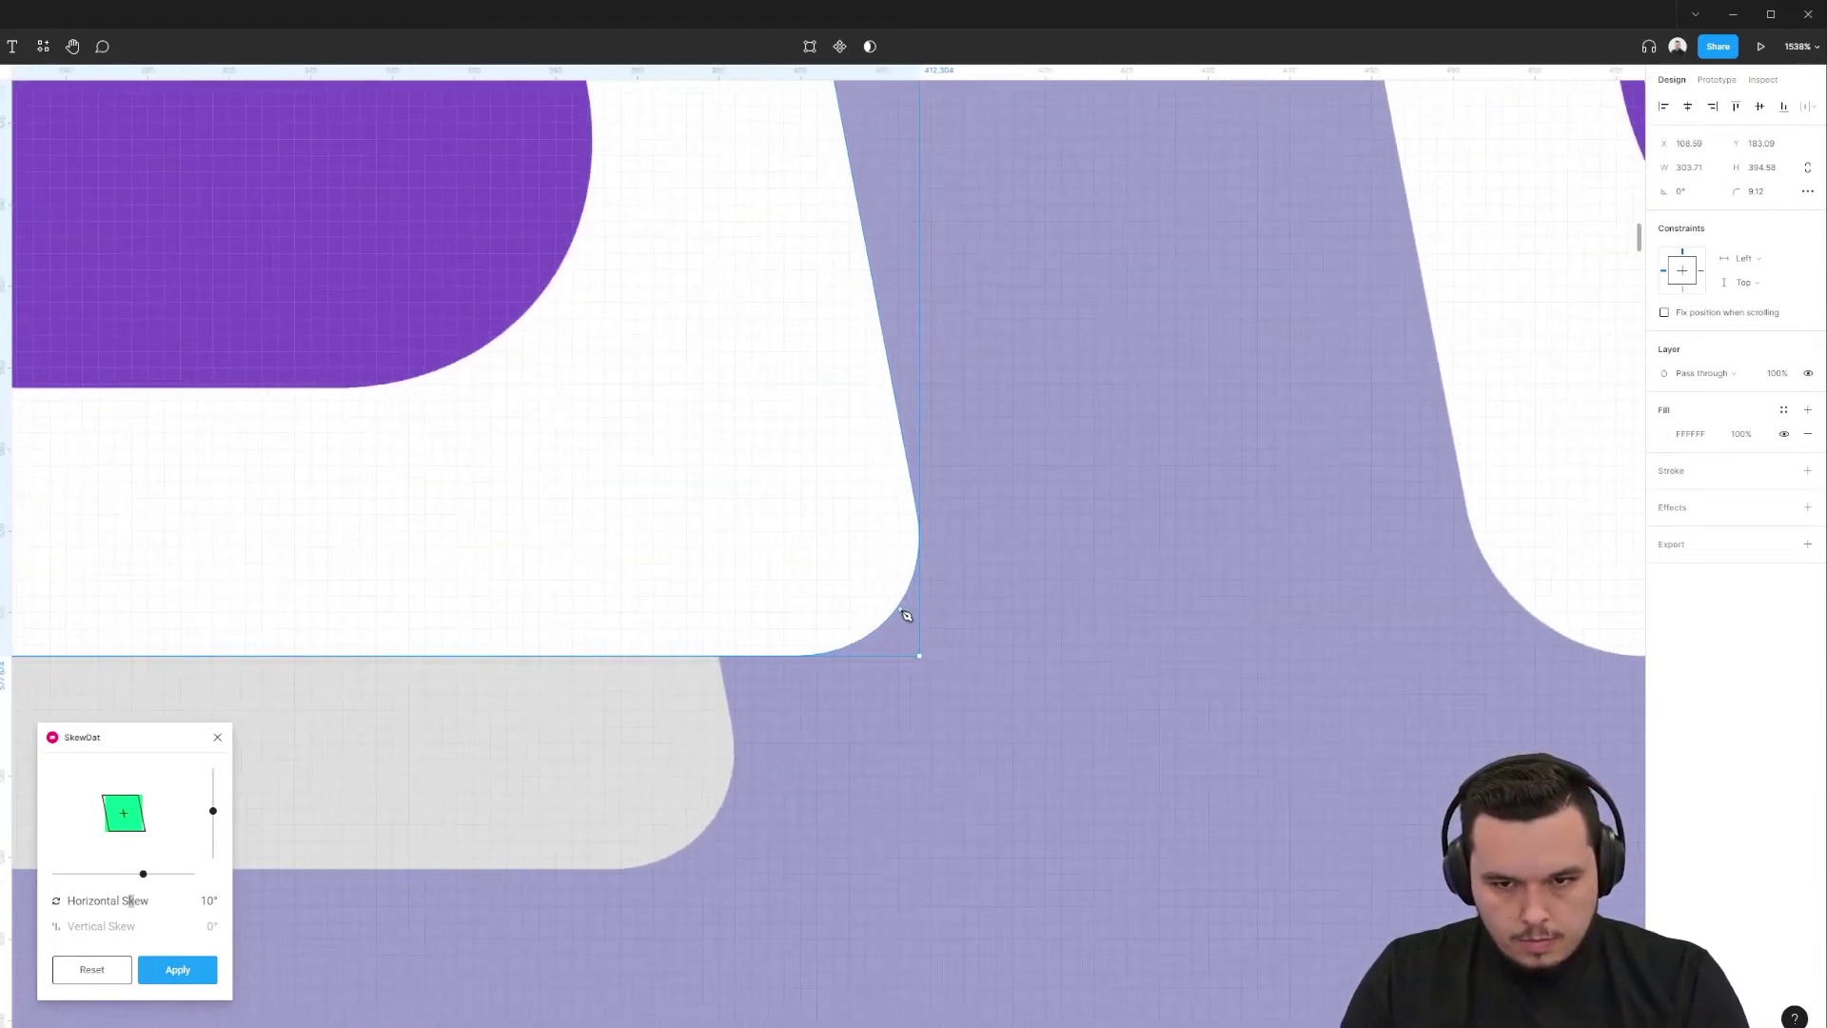
double_click(899, 617)
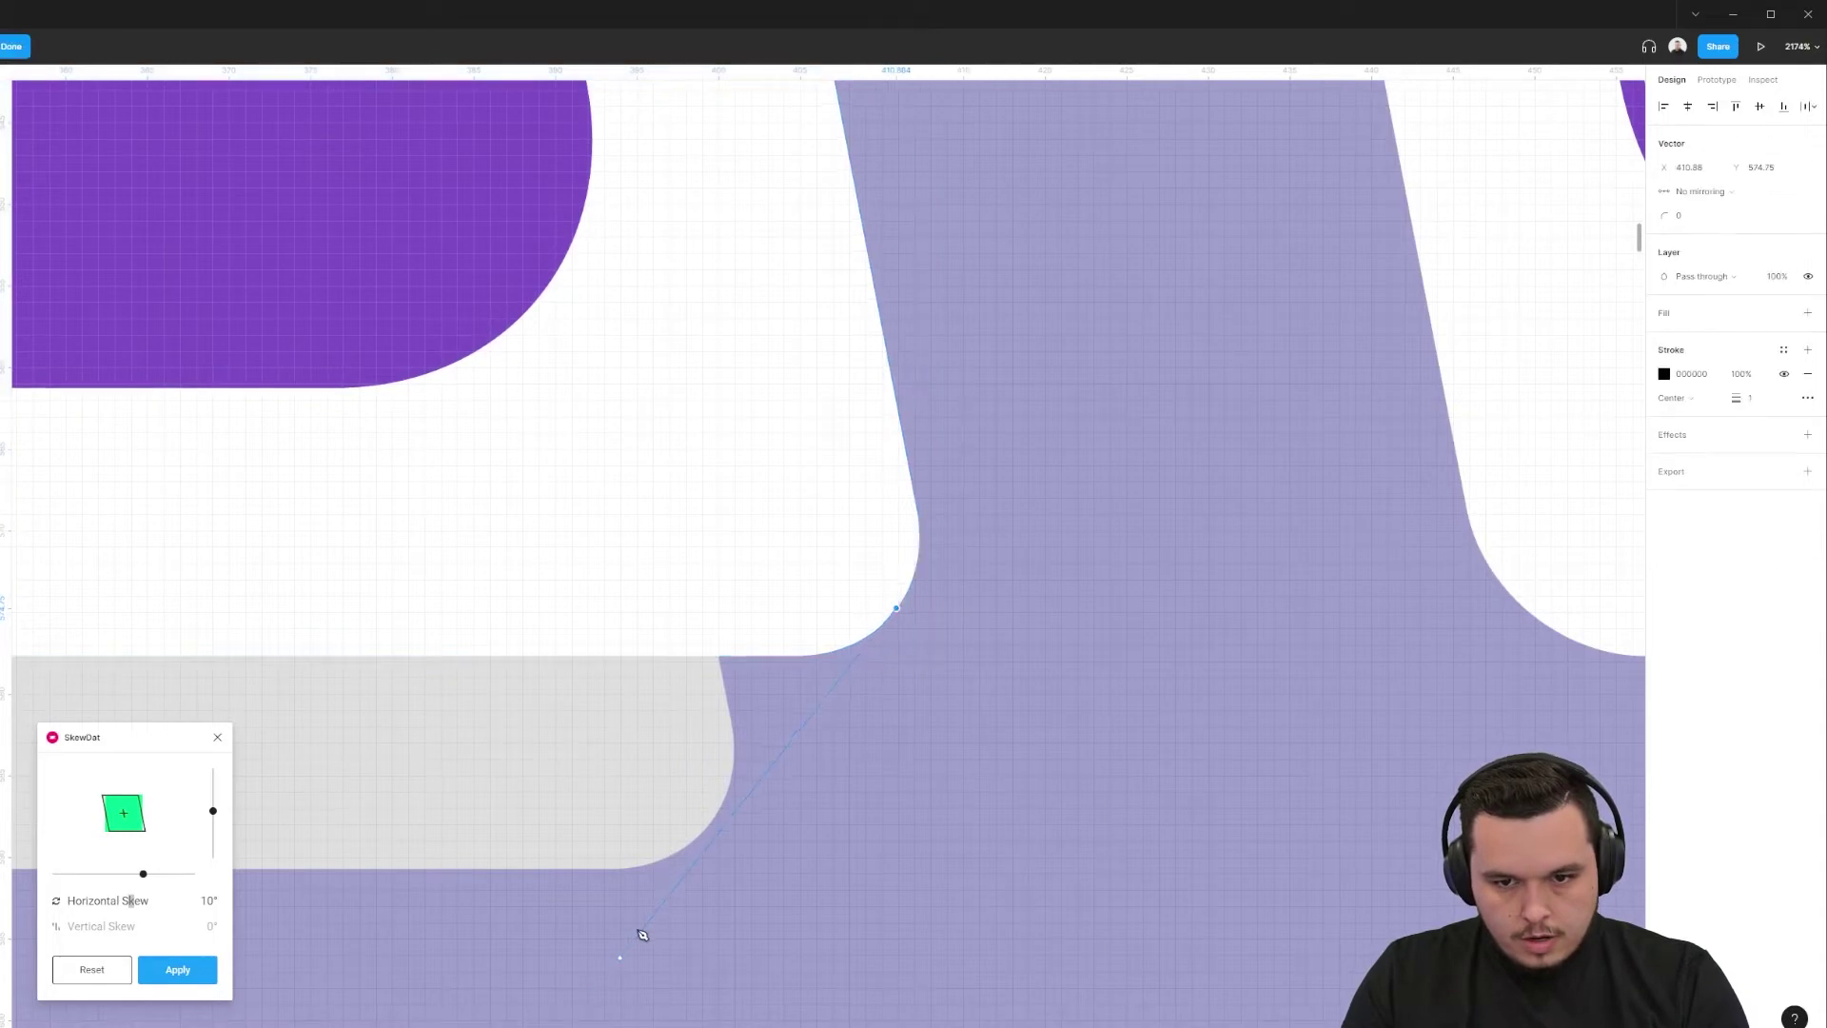
left_click(704, 841)
scroll(704, 841, "down", 6)
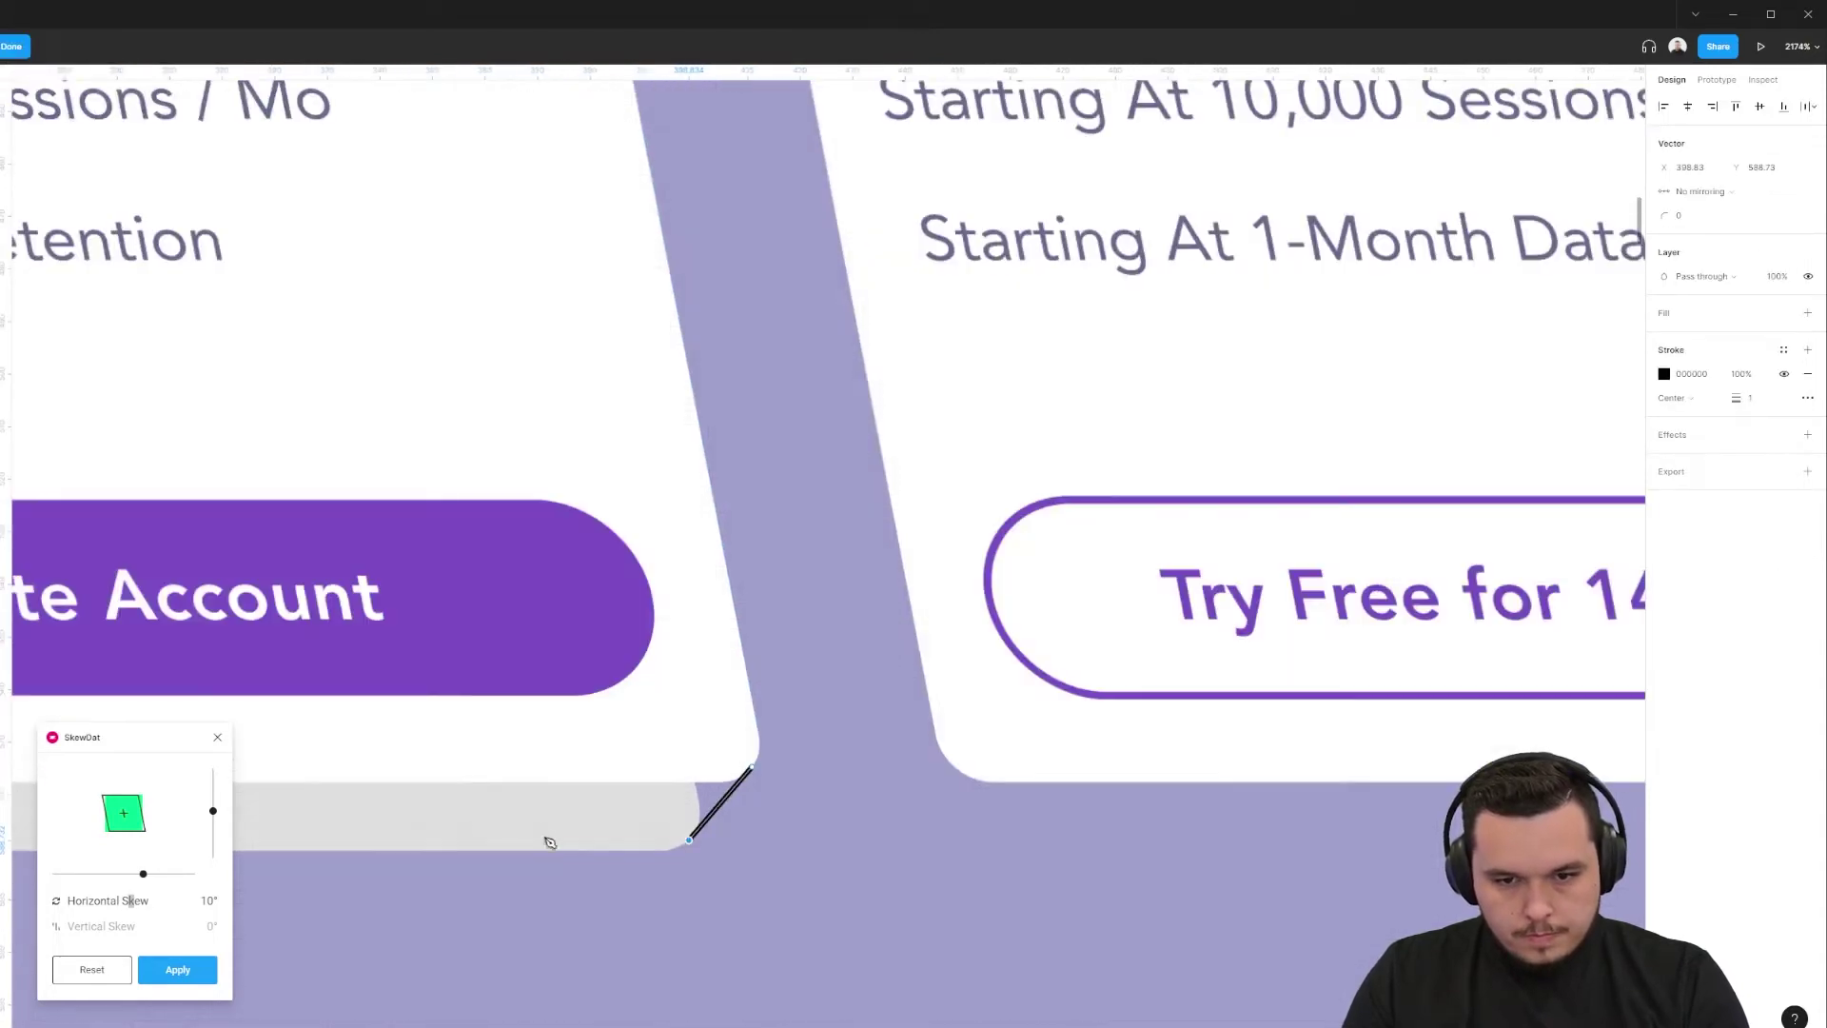
left_click(540, 809)
left_click(634, 757)
key("shift+x")
key("Return")
left_click_drag(665, 805, 918, 936)
- Draw a closed, black-filled Pen shape about 21 × 19 bridging the upper-left corners of the Developer card and grey panel
scroll(919, 937, "down", 3)
scroll(922, 939, "down", 3)
scroll(560, 465, "up", 10)
scroll(578, 360, "up", 2)
left_click(616, 274)
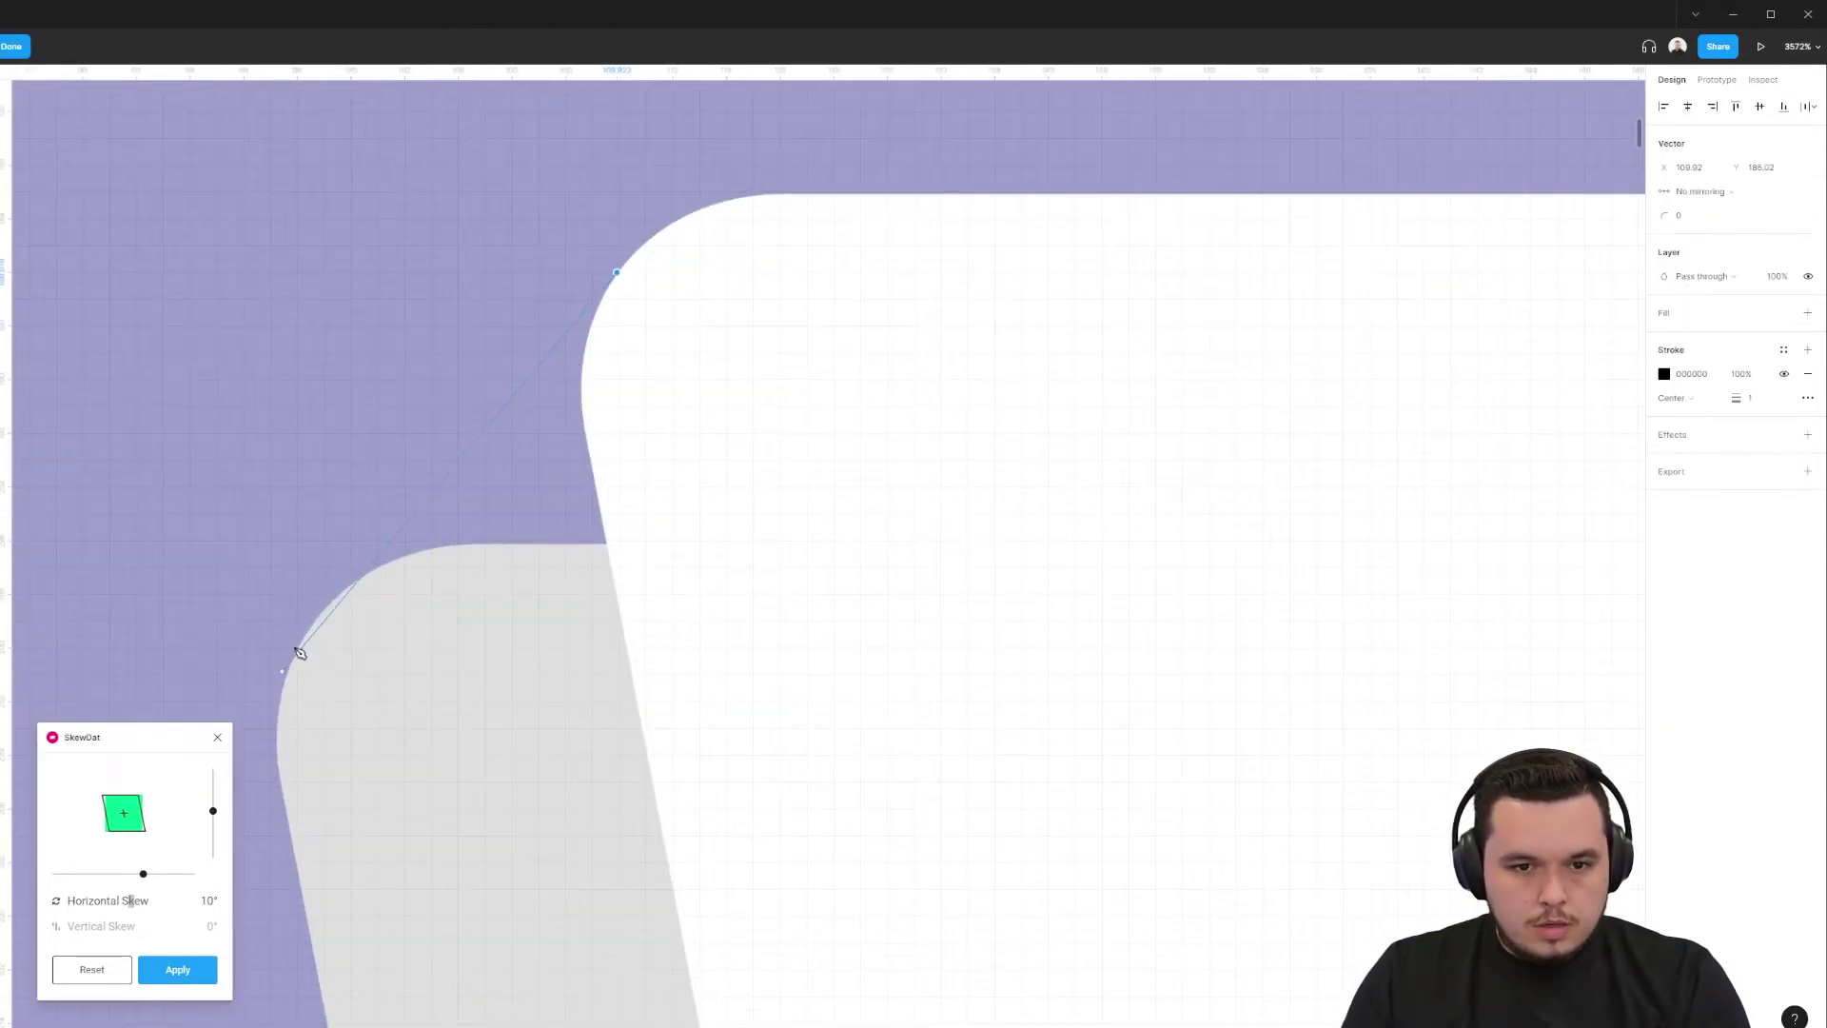
left_click(320, 618)
scroll(420, 745, "down", 1)
left_click(511, 774)
left_click_drag(781, 727, 820, 669)
left_click_drag(804, 539, 748, 474)
left_click(591, 335)
key("shift+x")
scroll(410, 481, "down", 4)
key("Escape")
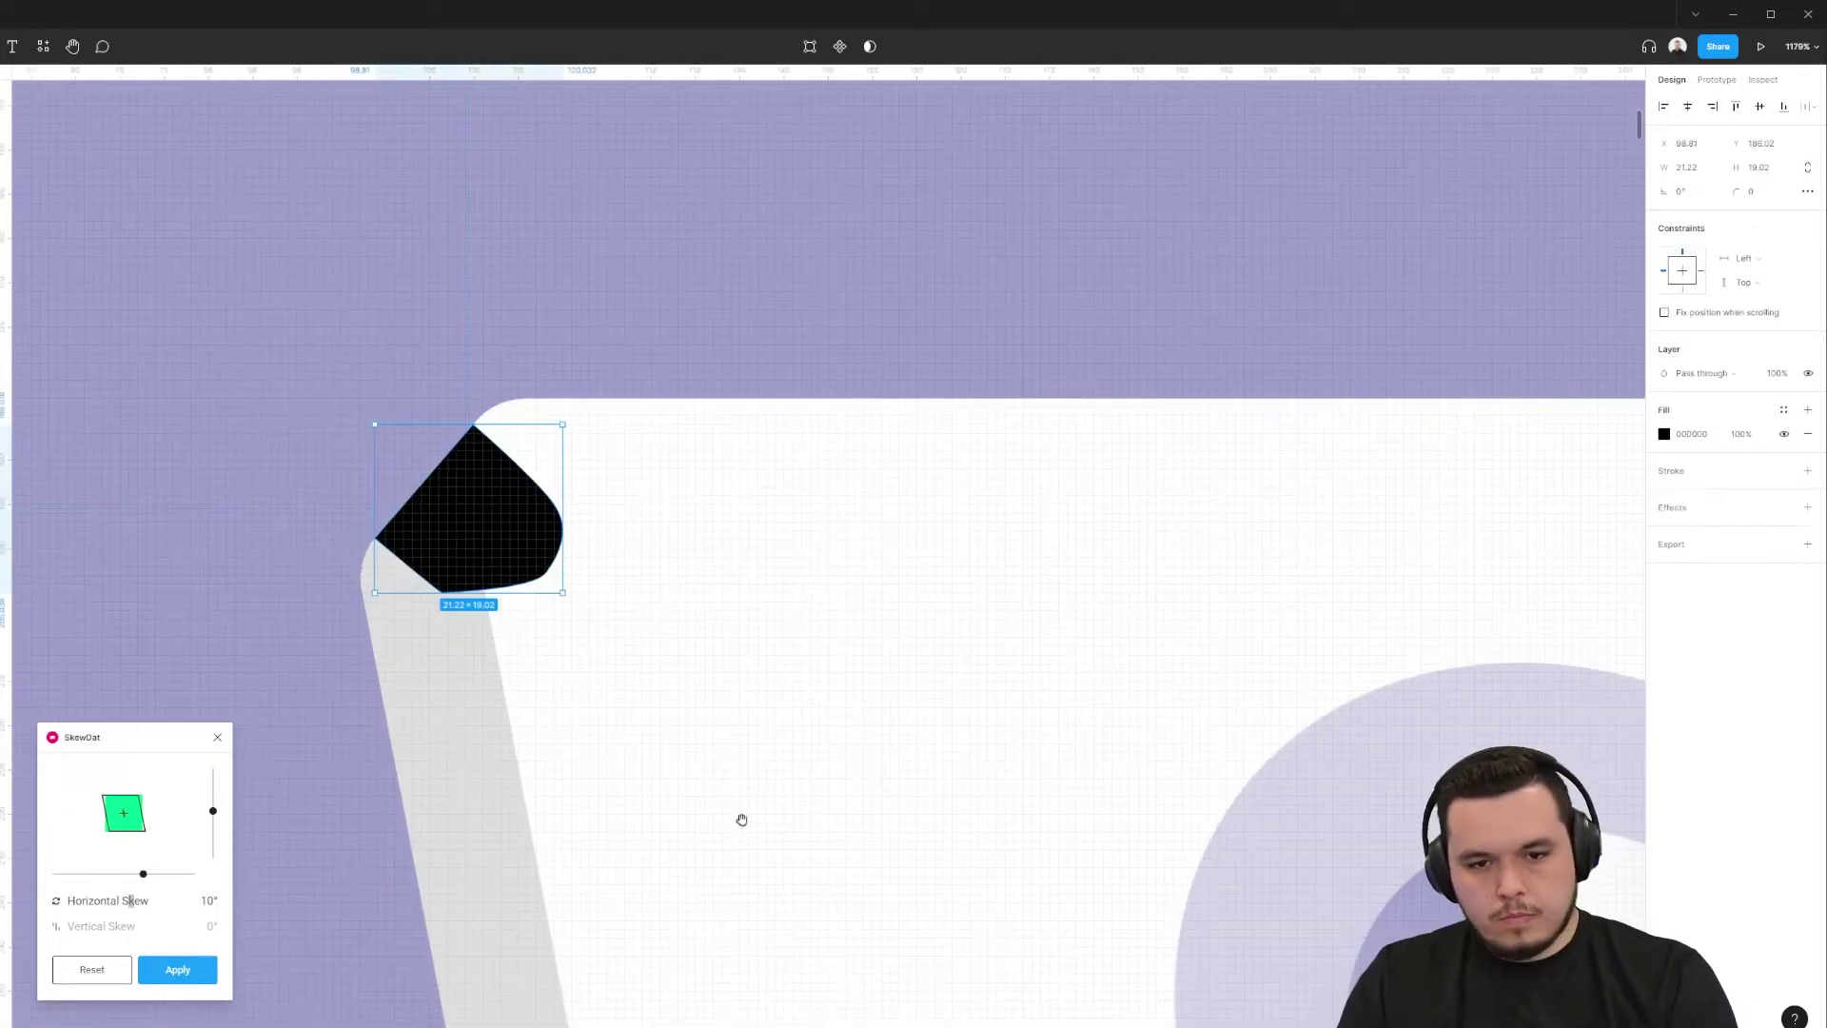
- Recolour both corner shapes with the grey sampled from the back panel, keeping their opacity at 100%
scroll(399, 559, "down", 4)
scroll(584, 394, "down", 4)
scroll(683, 554, "down", 3)
left_click(874, 790, "shift")
key("i")
key("0")
left_click(793, 797)
- Merge the grey panel and both corner shapes into one flattened shape and send it behind the Developer card
left_click(841, 405, "shift")
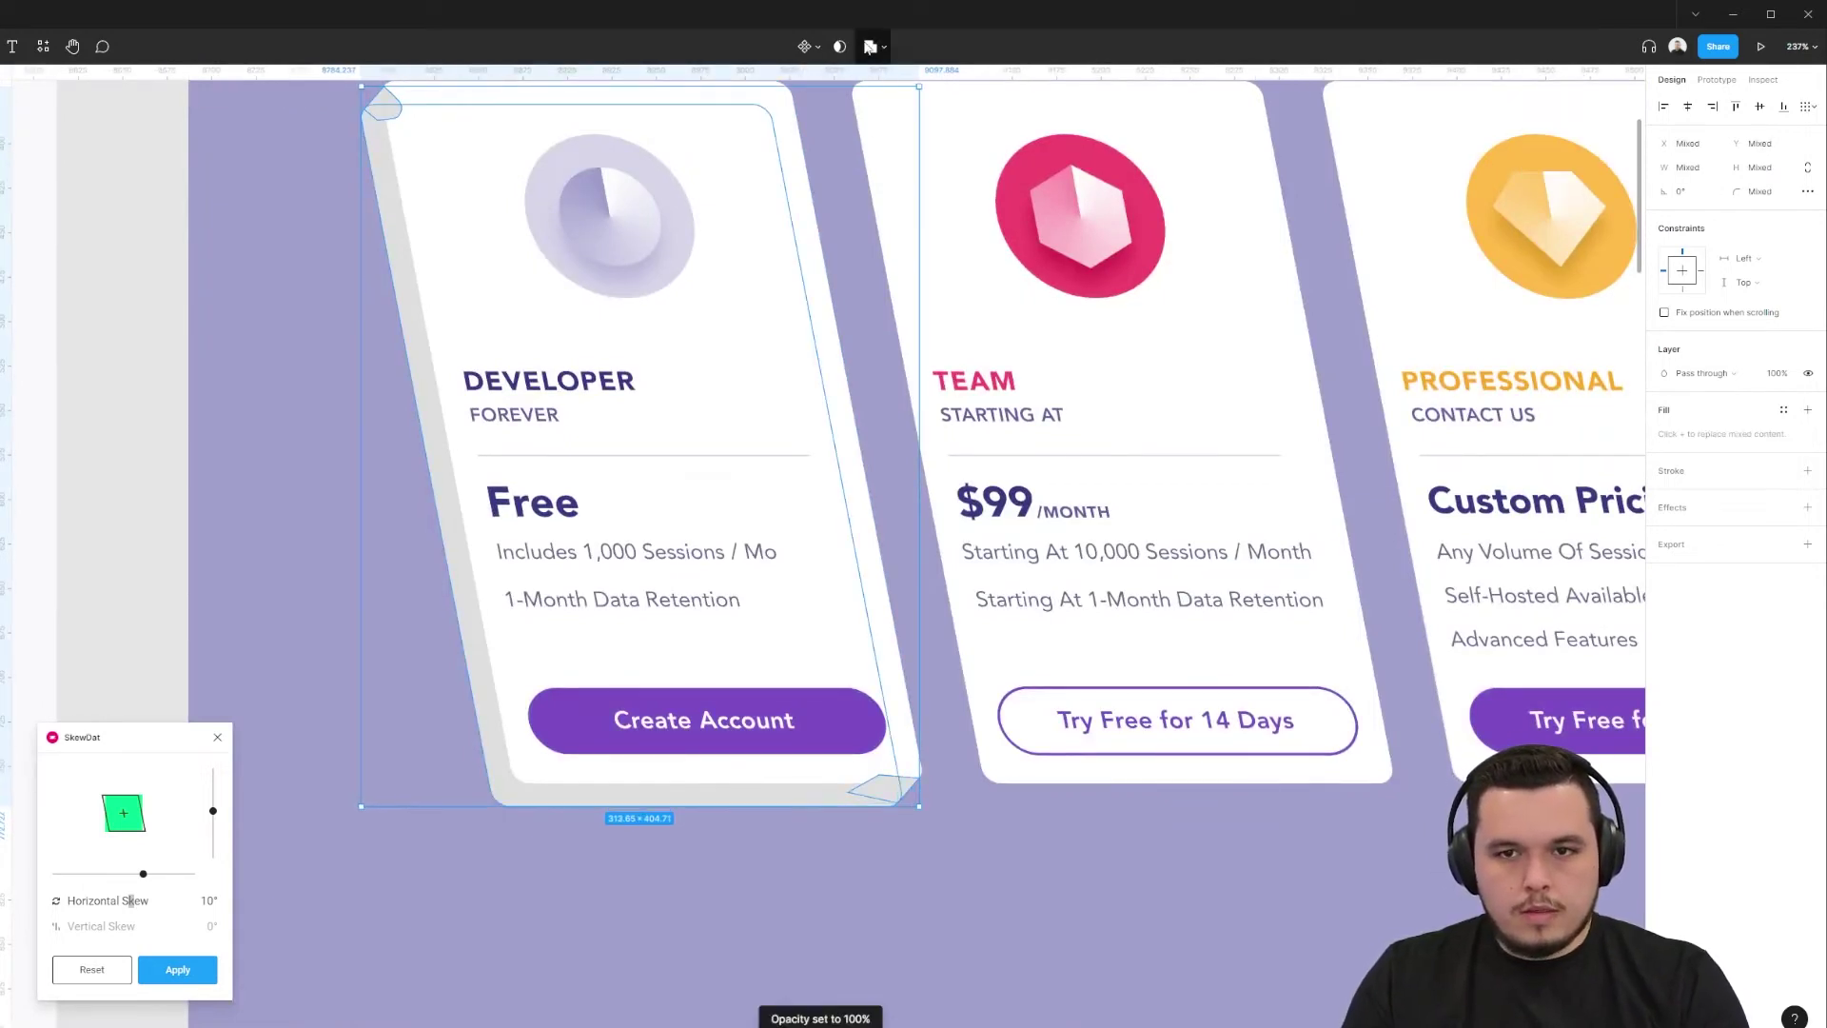
left_click(869, 47)
key("ctrl+e")
key("ctrl+alt+[")
- Align the merged grey panel with the Developer card's edges and place a copy of it behind the Team card
left_click_drag(940, 299, 933, 403)
left_click(130, 433)
mouse_move(130, 433)
left_mouse_down()
mouse_move(166, 439)
mouse_move(139, 453)
left_mouse_up()
scroll(167, 439, "down", 3)
mouse_move(283, 416)
left_mouse_down()
mouse_move(636, 425)
mouse_move(288, 383)
left_mouse_up()
- Change the fill of the Developer card's side panel to a linear gradient
left_click(1664, 434)
left_click(1494, 437)
left_click(1503, 473)
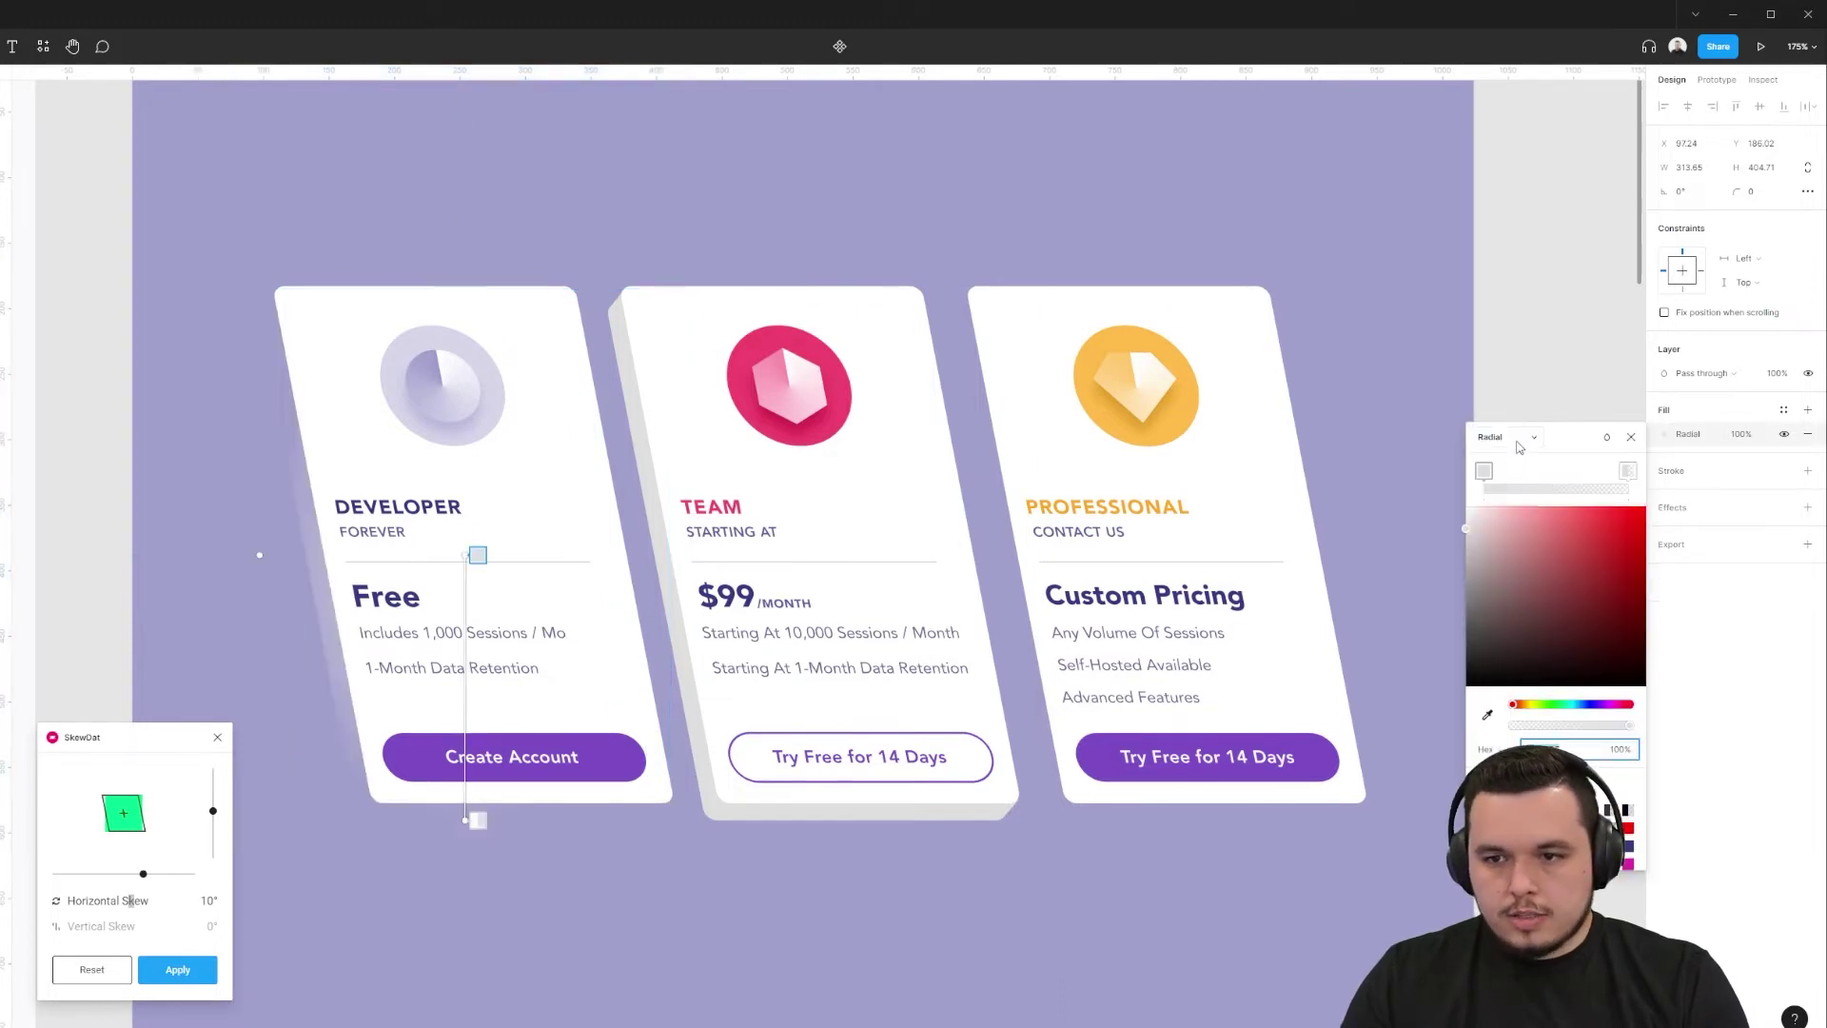
left_click(1523, 438)
left_click(1499, 413)
- Make the gradient's transparent lower stop a fully opaque grey and lighten its upper stop
scroll(342, 367, "up", 2)
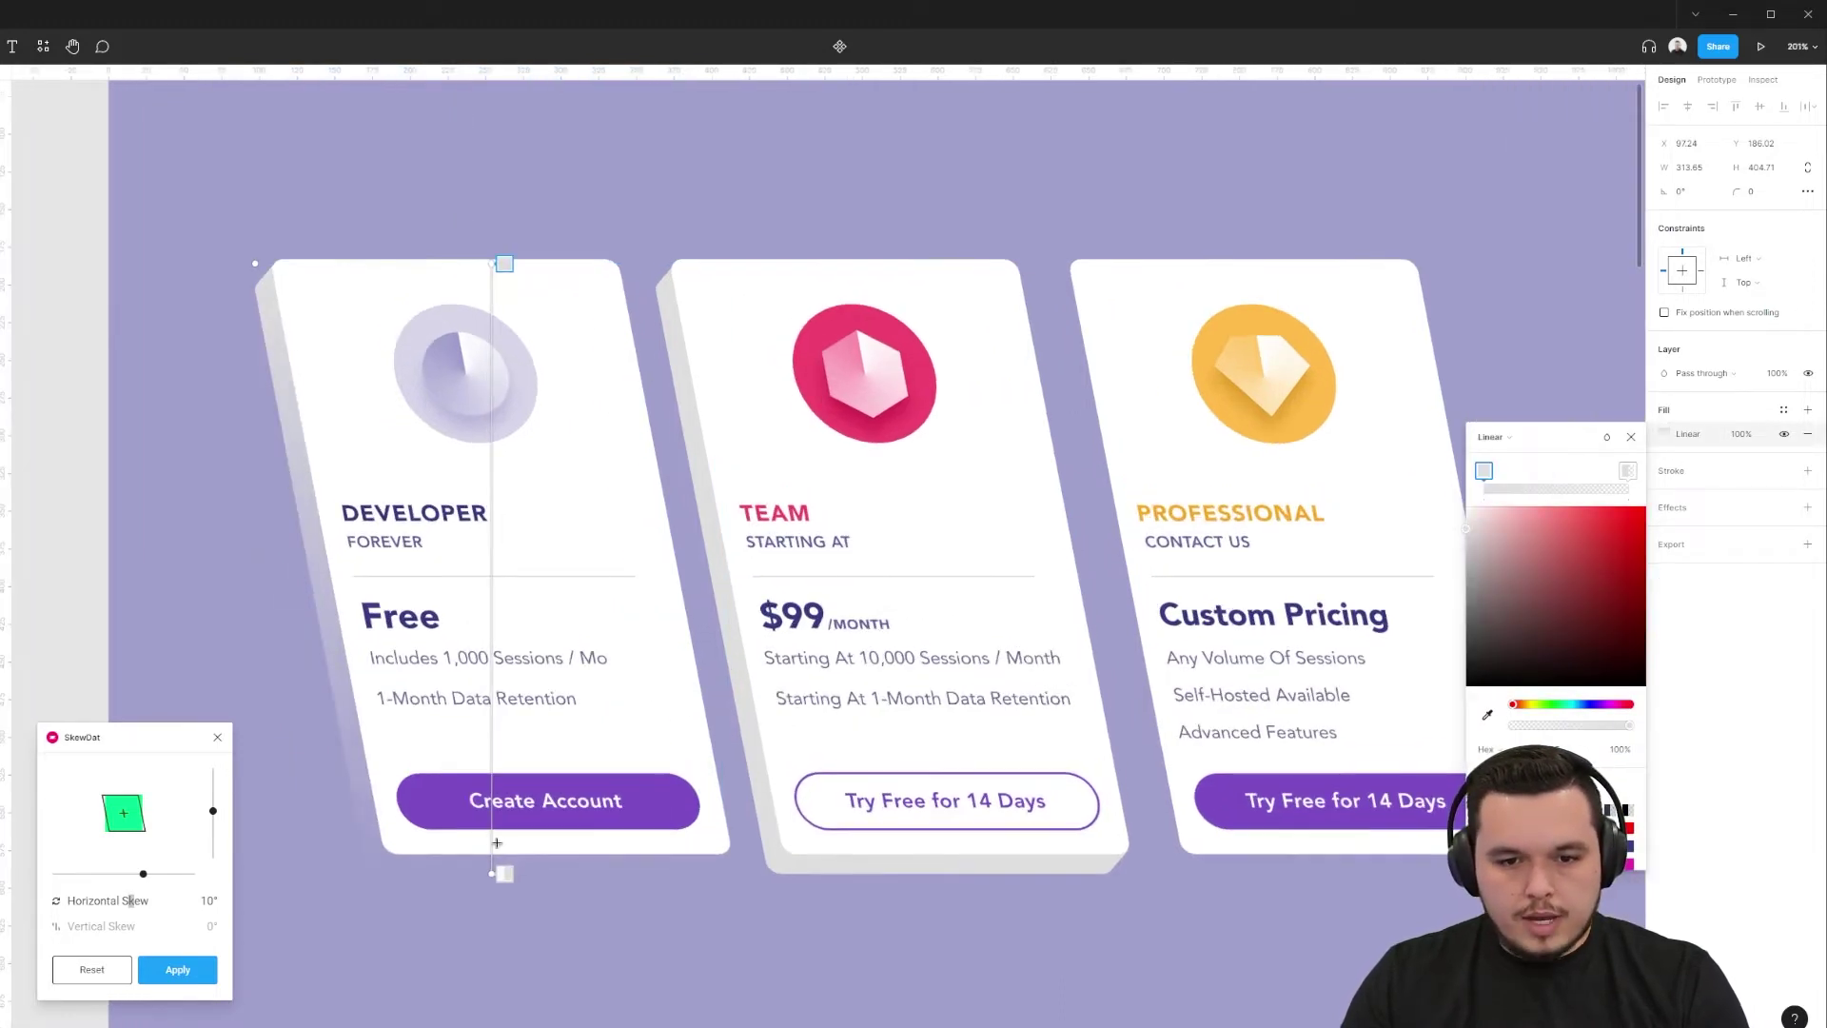
left_click(504, 873)
left_click_drag(1534, 727, 1633, 725)
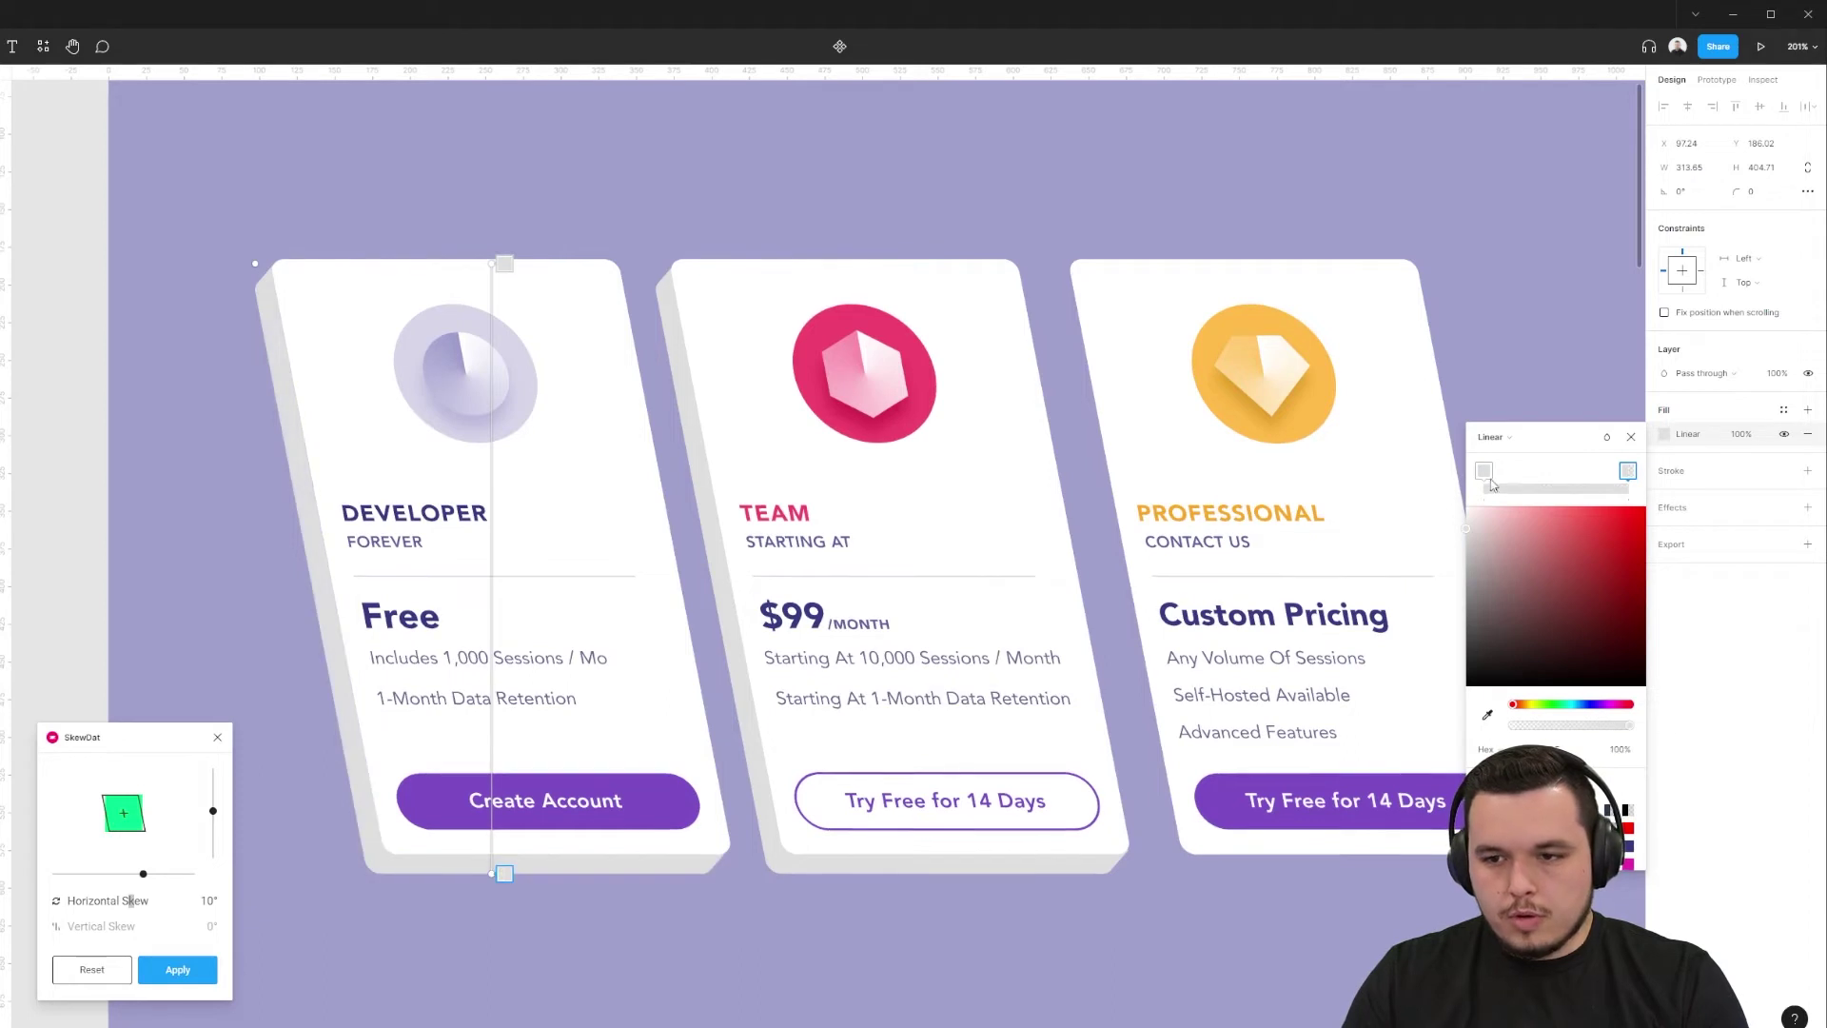
left_click_drag(1482, 522, 1468, 525)
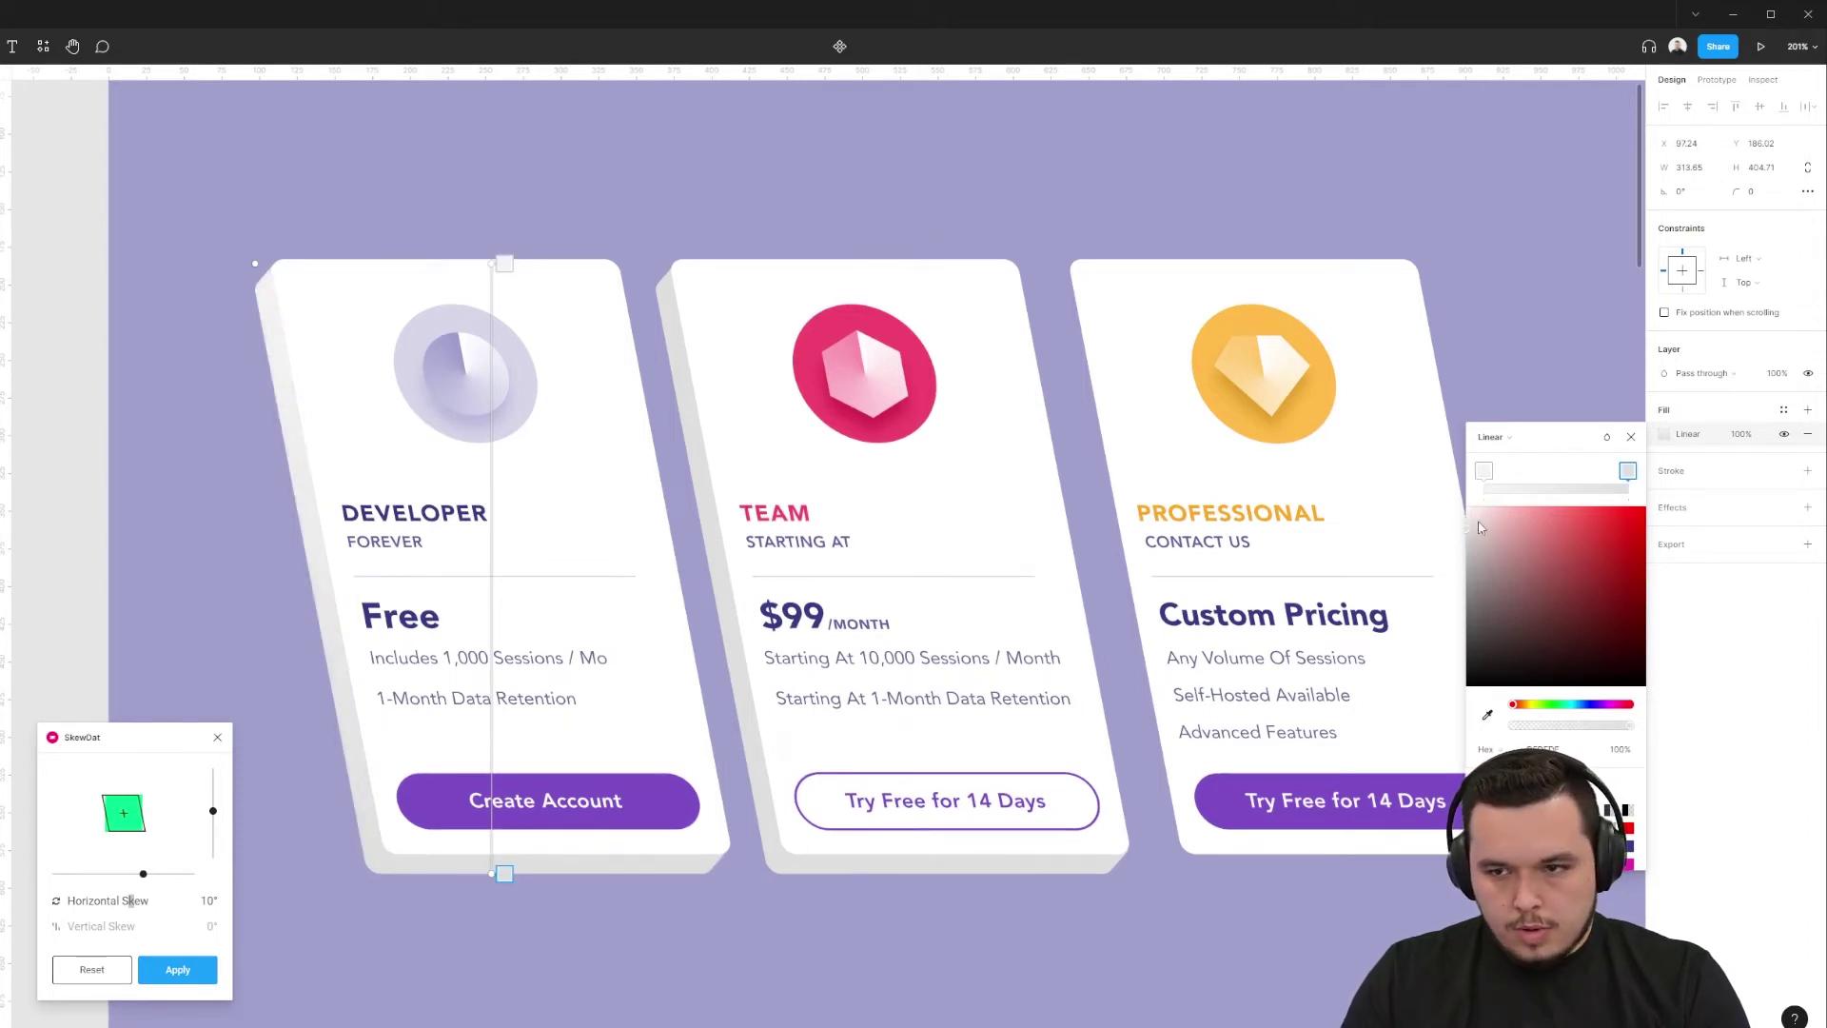
key("Escape")
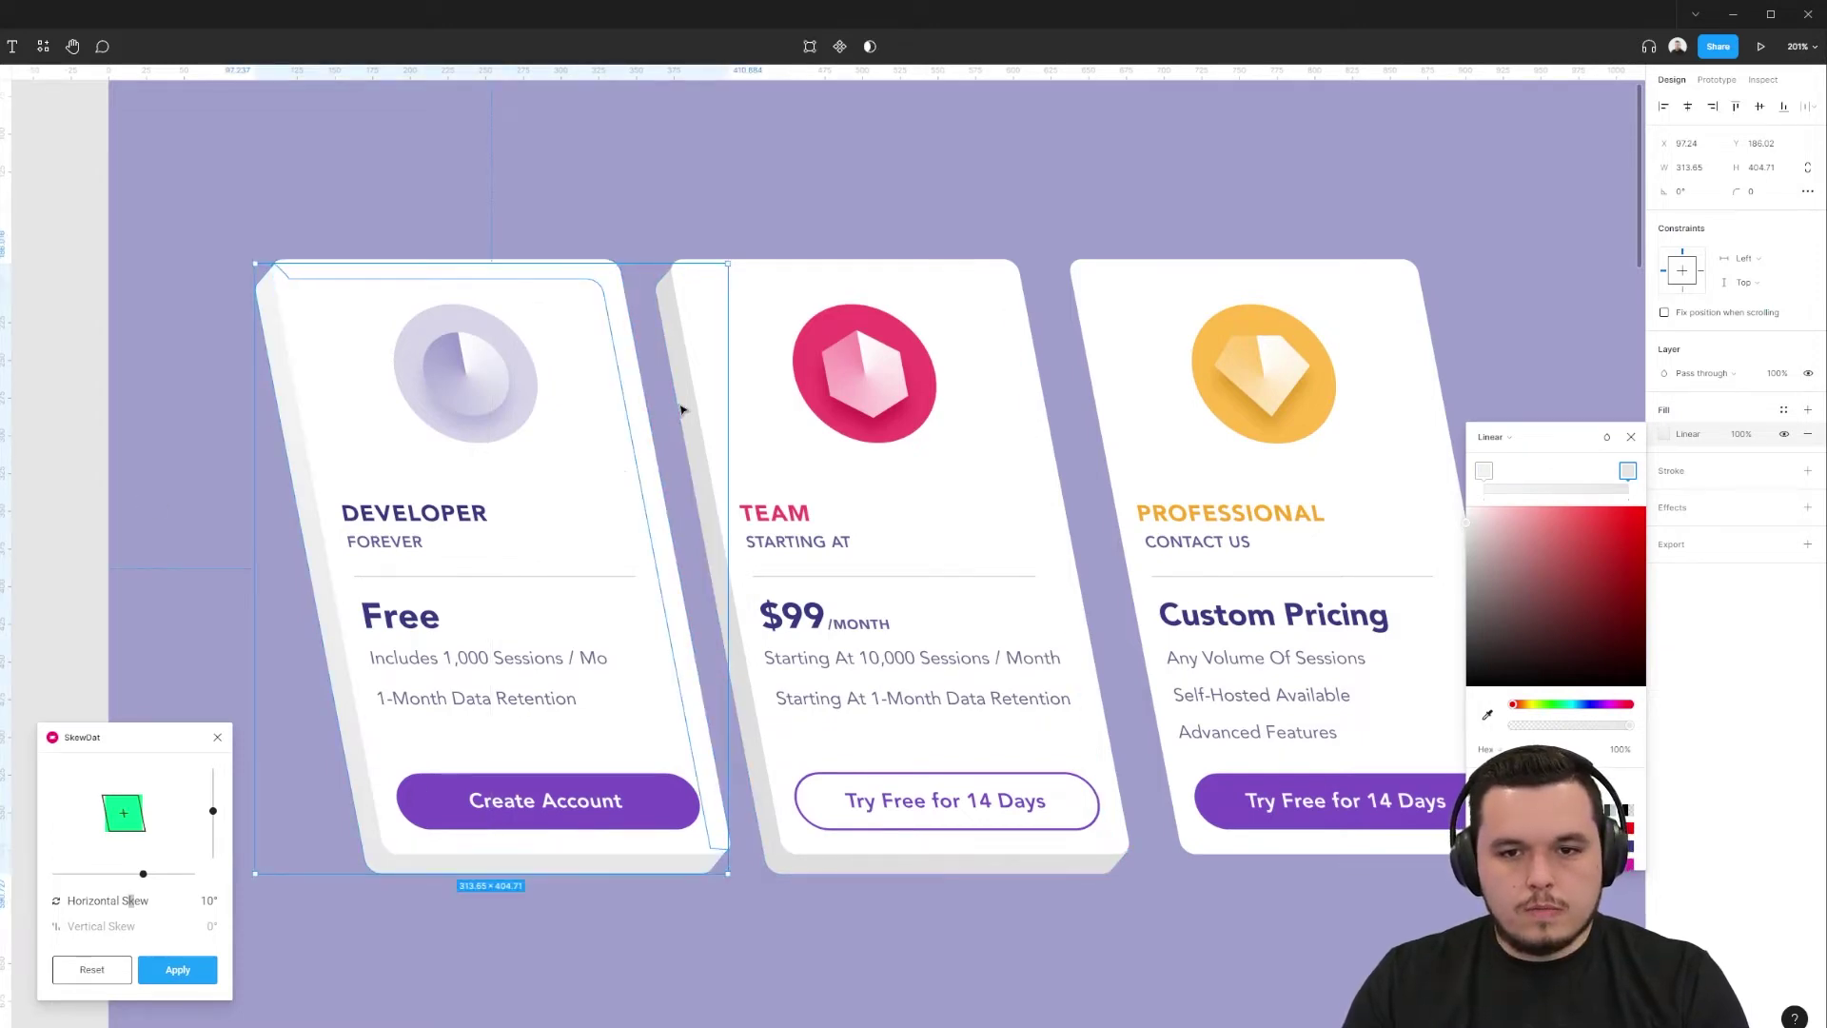
- Place the gradient side panel behind the Team card and align it precisely with the card's rounded upper-left corner
left_click(689, 282)
scroll(694, 277, "up", 10)
left_click_drag(712, 308, 707, 302)
scroll(718, 408, "down", 8)
scroll(689, 338, "up", 15)
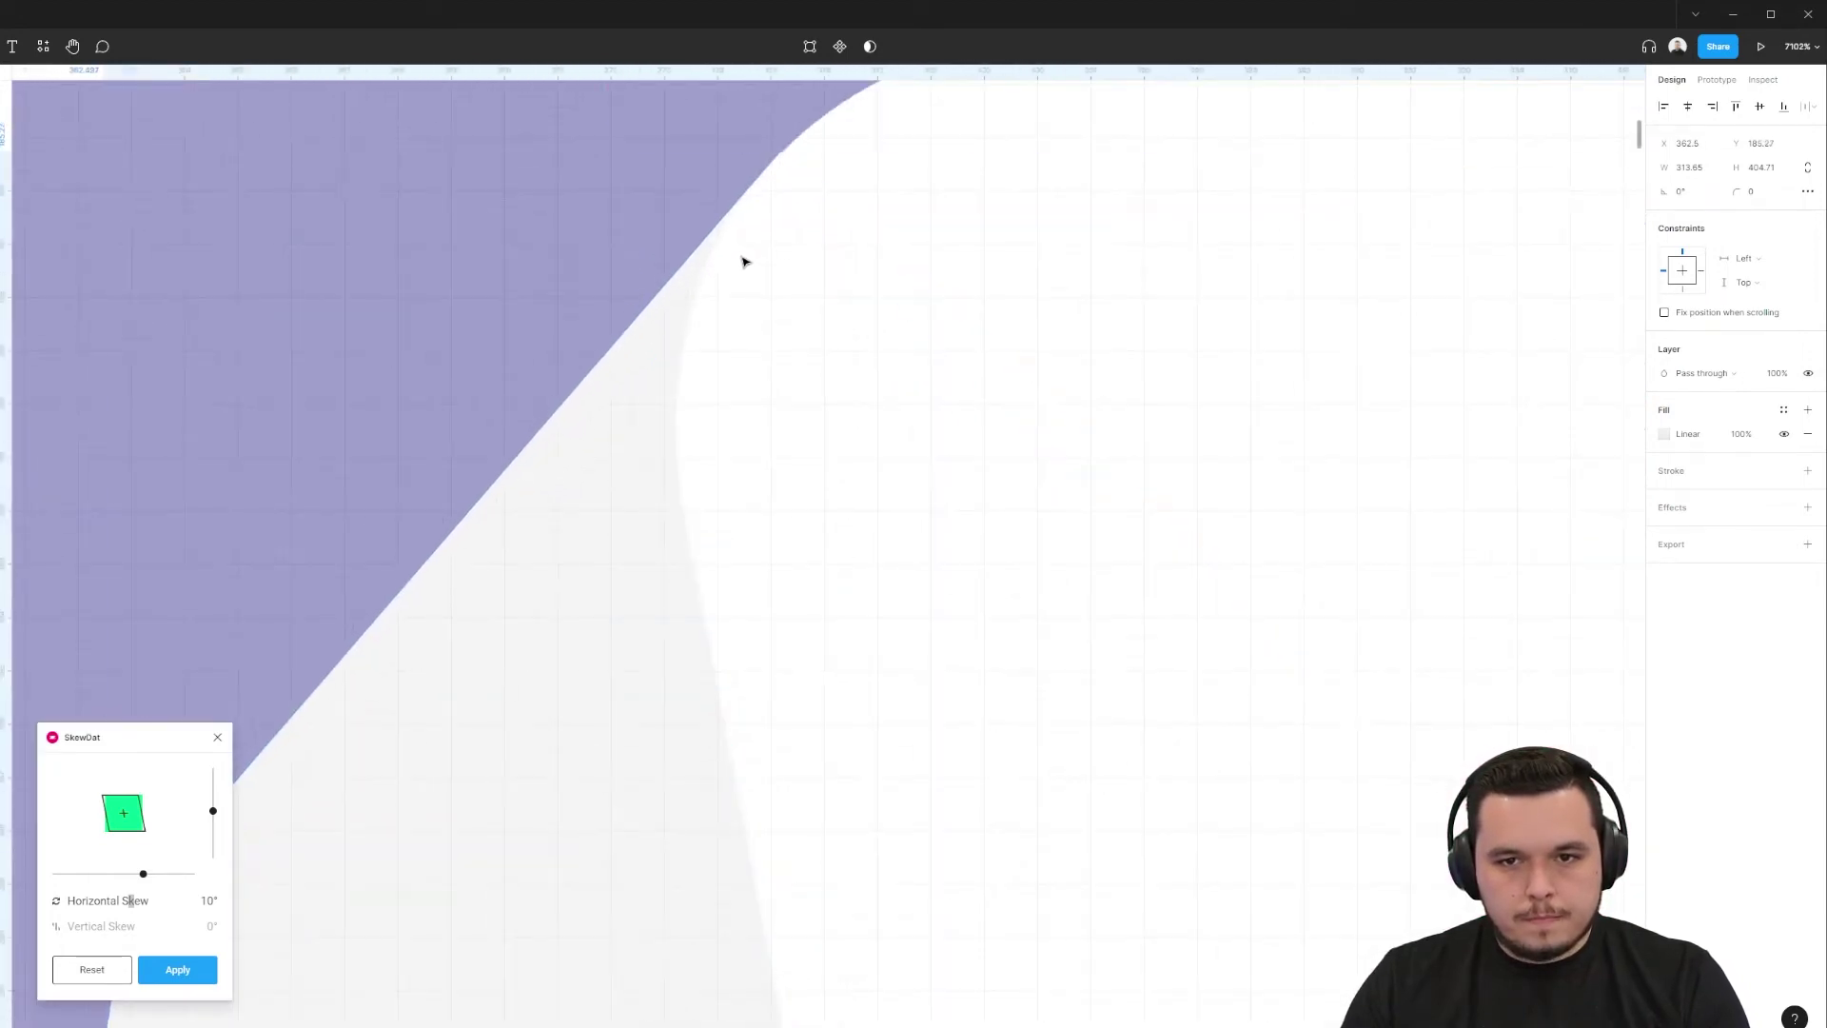
left_click_drag(746, 260, 746, 266)
scroll(799, 441, "down", 15)
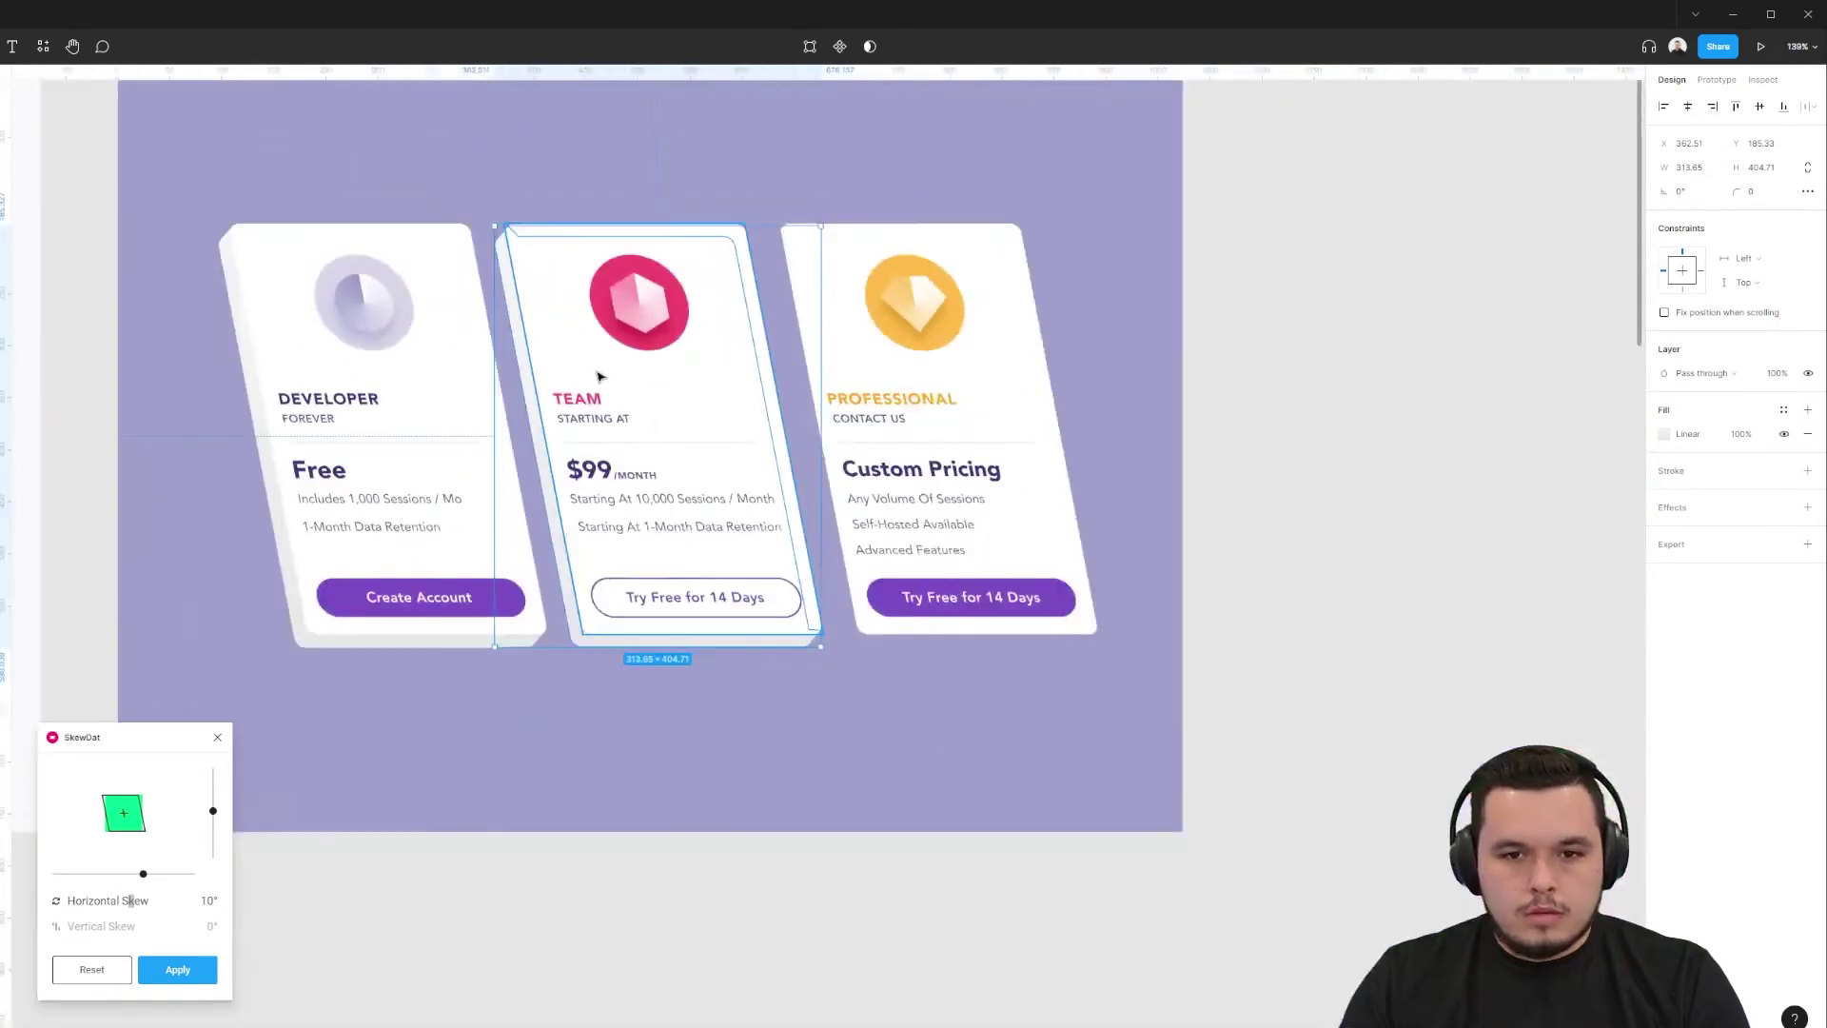
- Copy the gradient side panel behind the Professional card and align it with the card's lower-right corner
left_click_drag(599, 376, 873, 381)
scroll(1126, 663, "up", 10)
scroll(1126, 664, "up", 15)
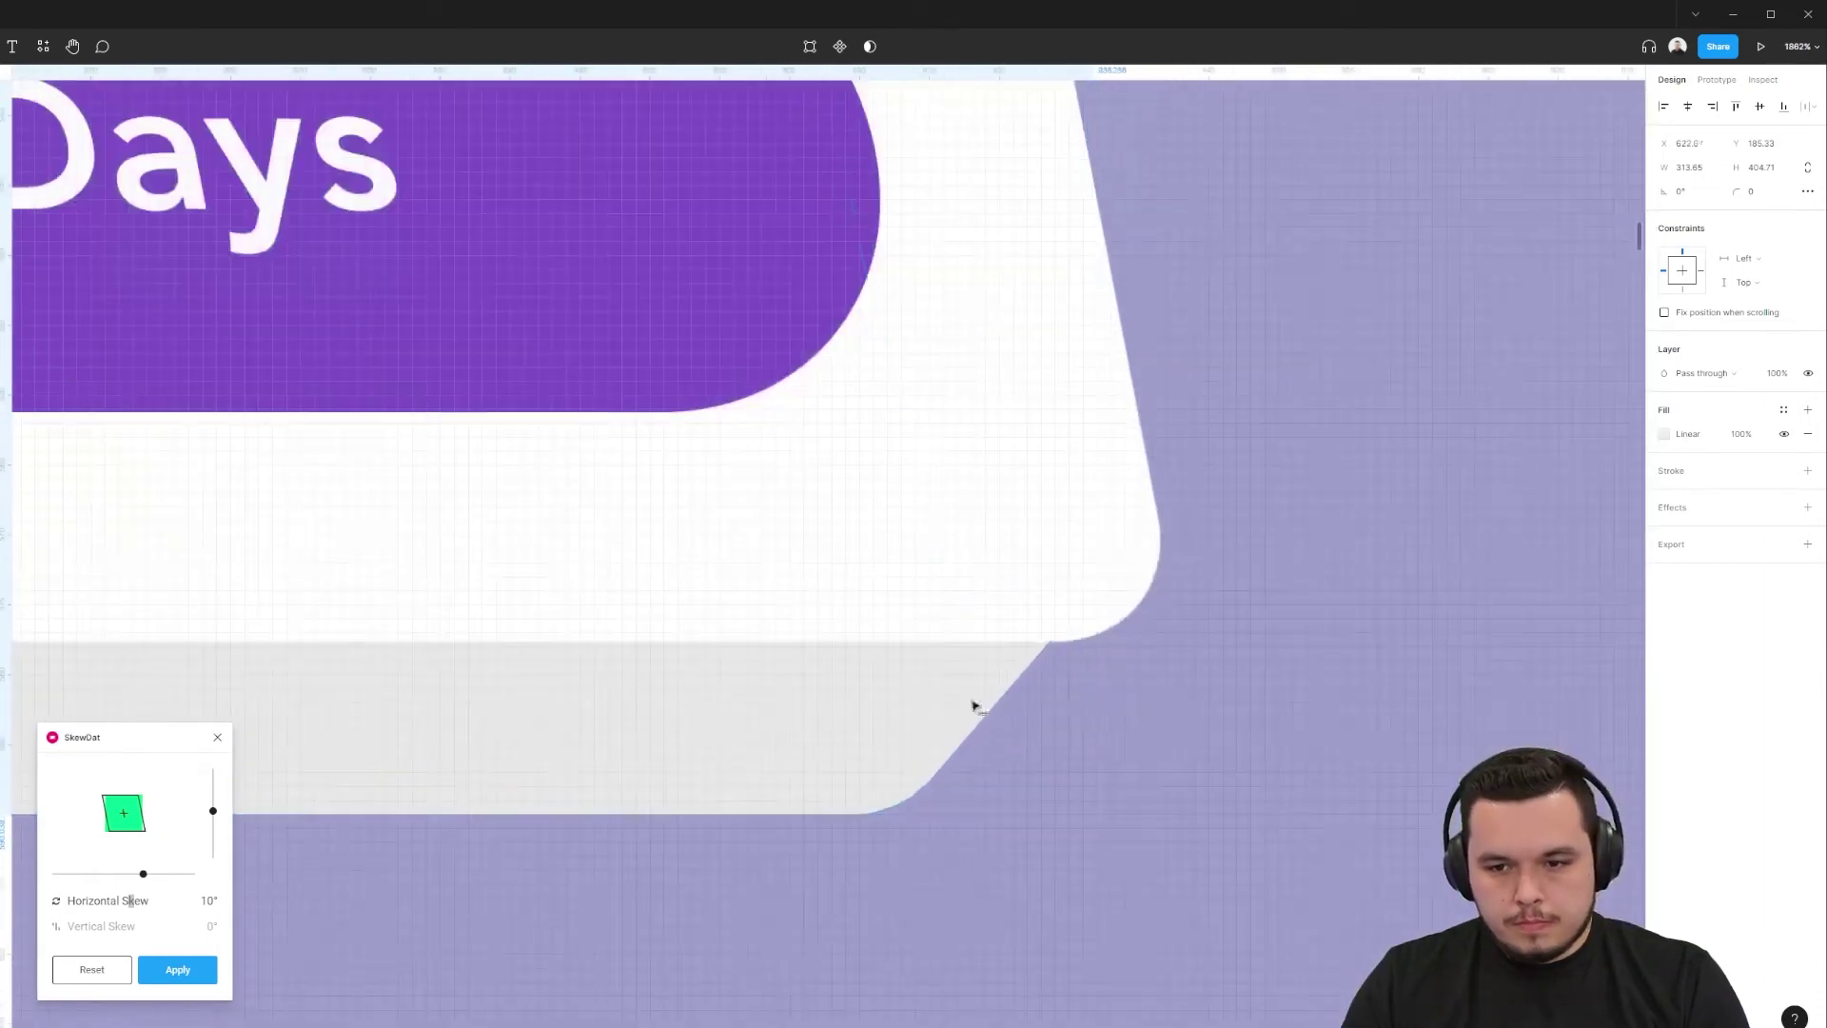
left_click_drag(999, 705, 974, 702)
scroll(1211, 701, "down", 10)
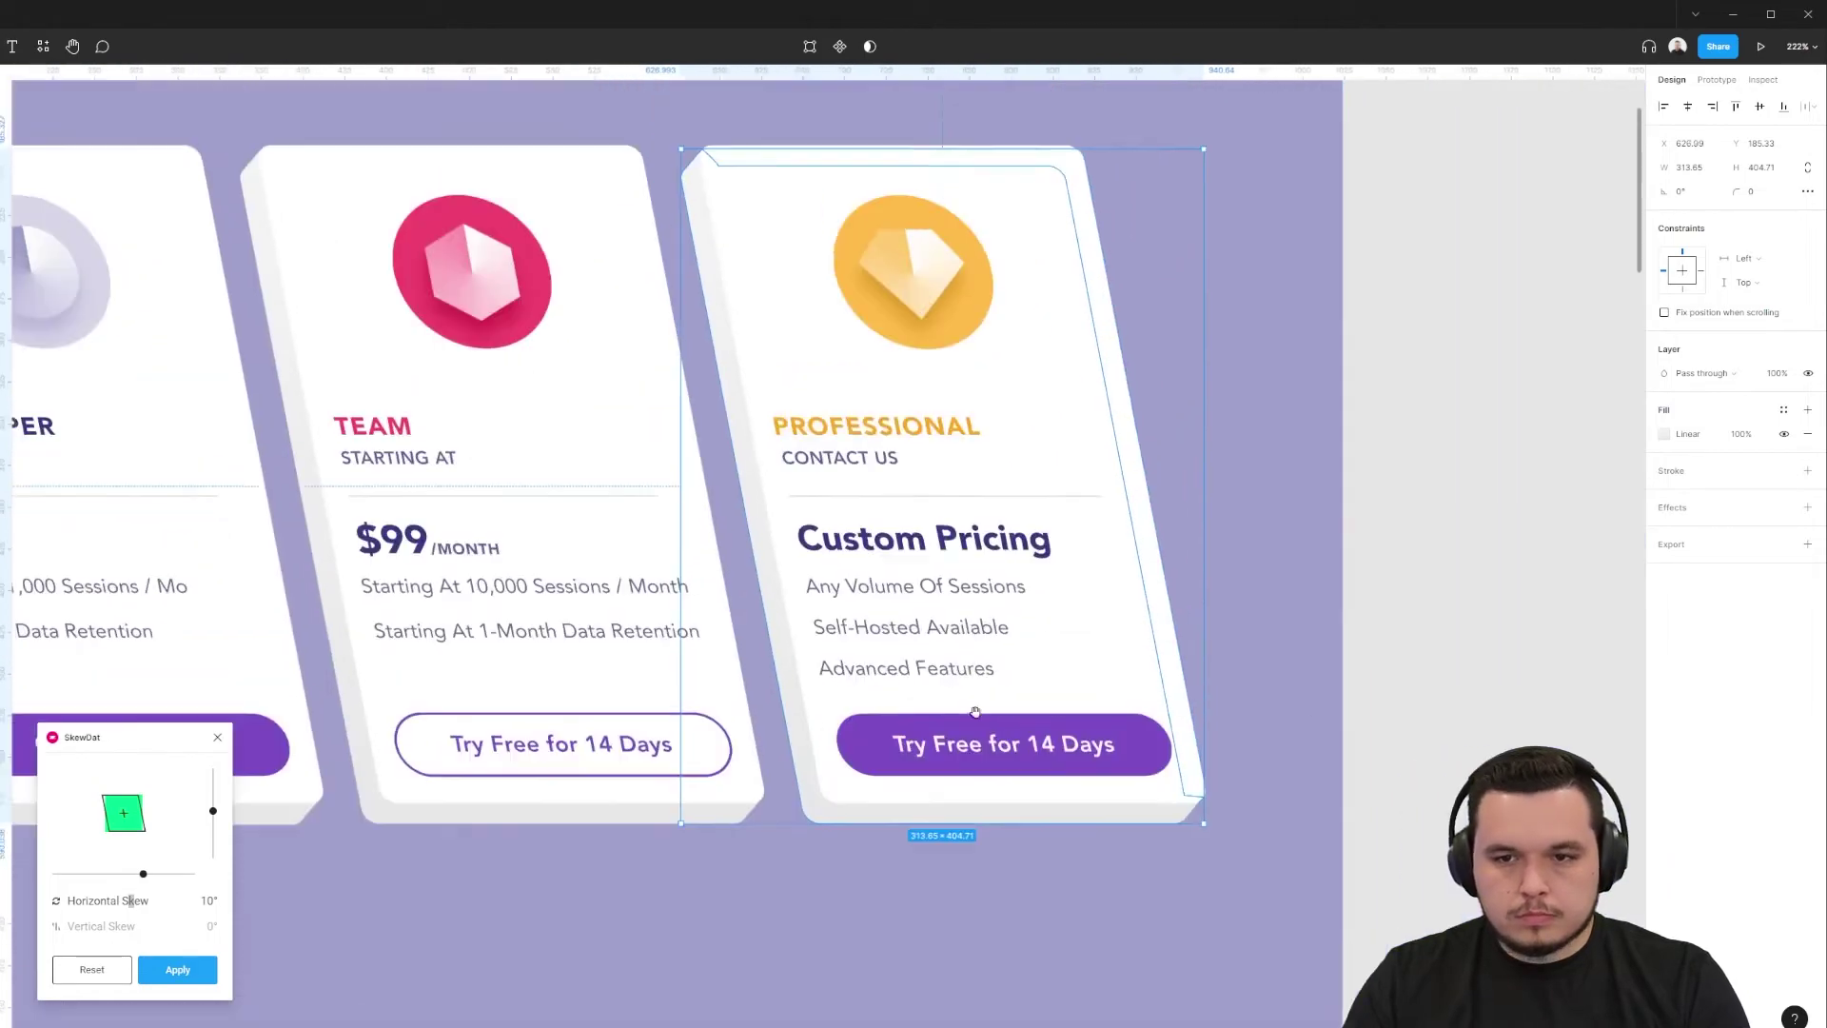
key("Escape")
- Duplicate the Developer card's gradient side panel and place the copy slightly below the original
left_click_drag(344, 382, 534, 461)
left_click(533, 461)
scroll(533, 462, "up", 3)
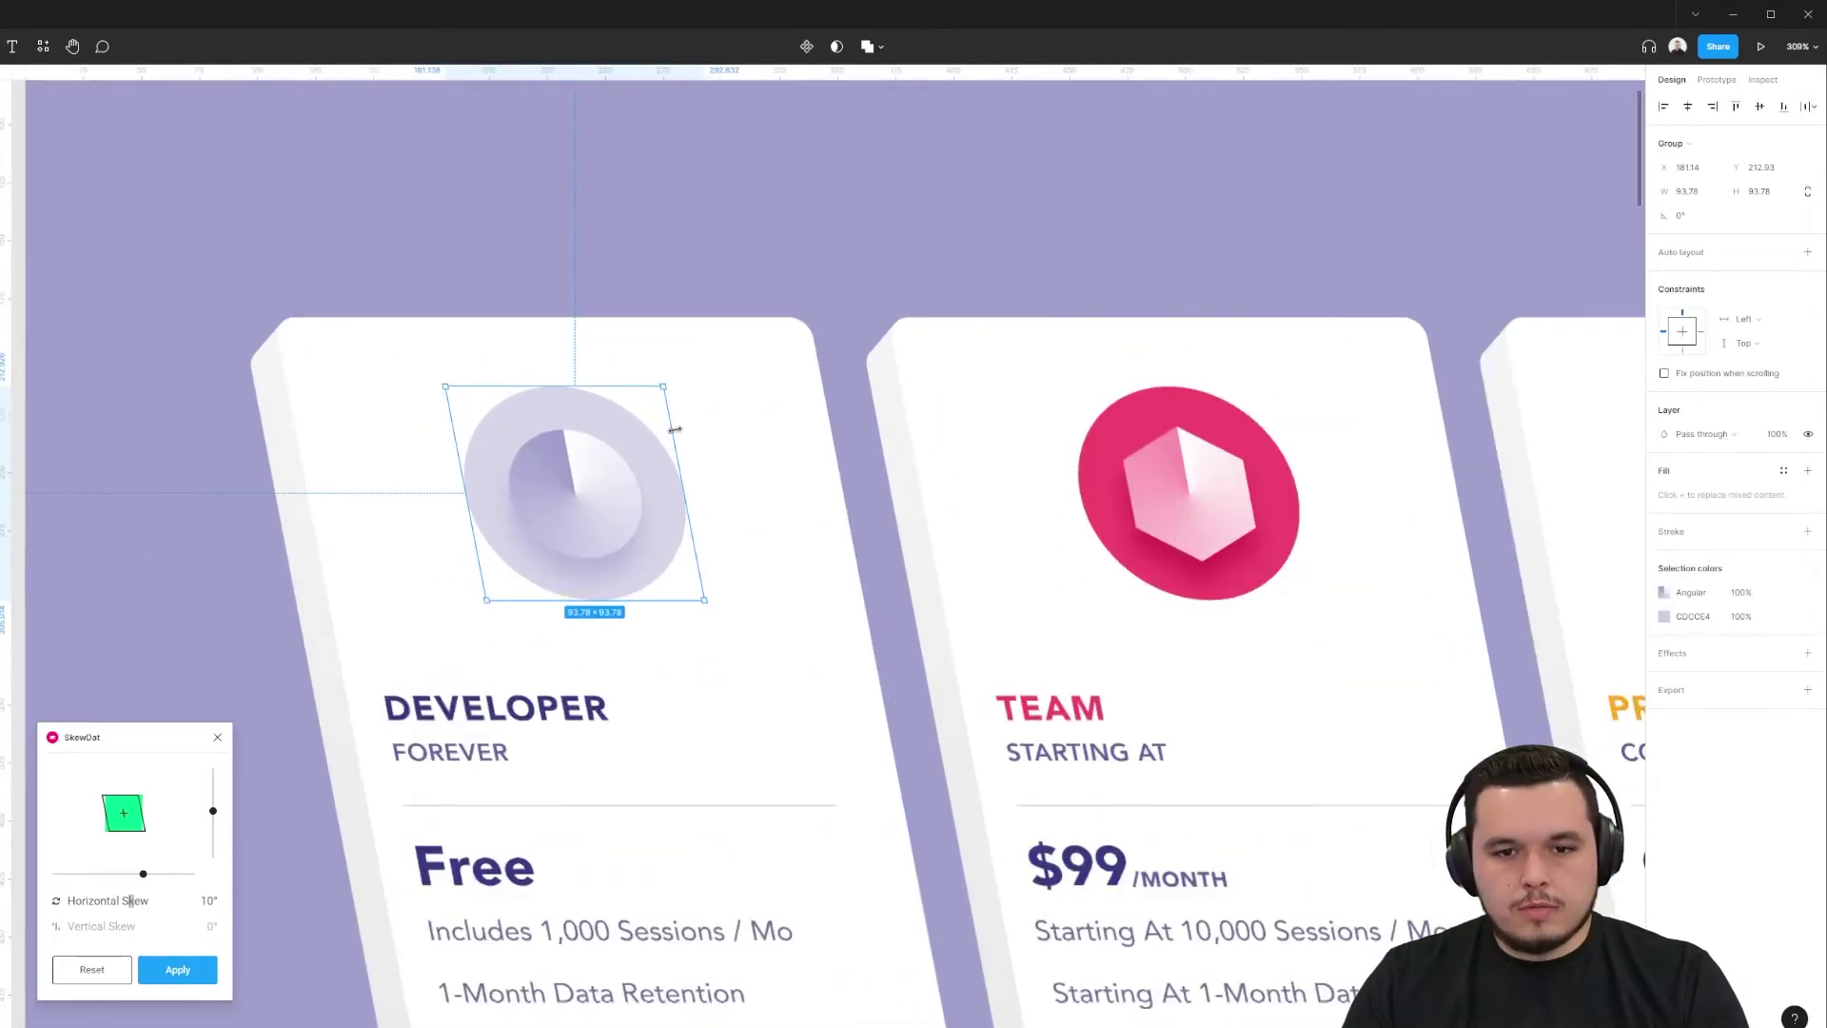
left_click(265, 385)
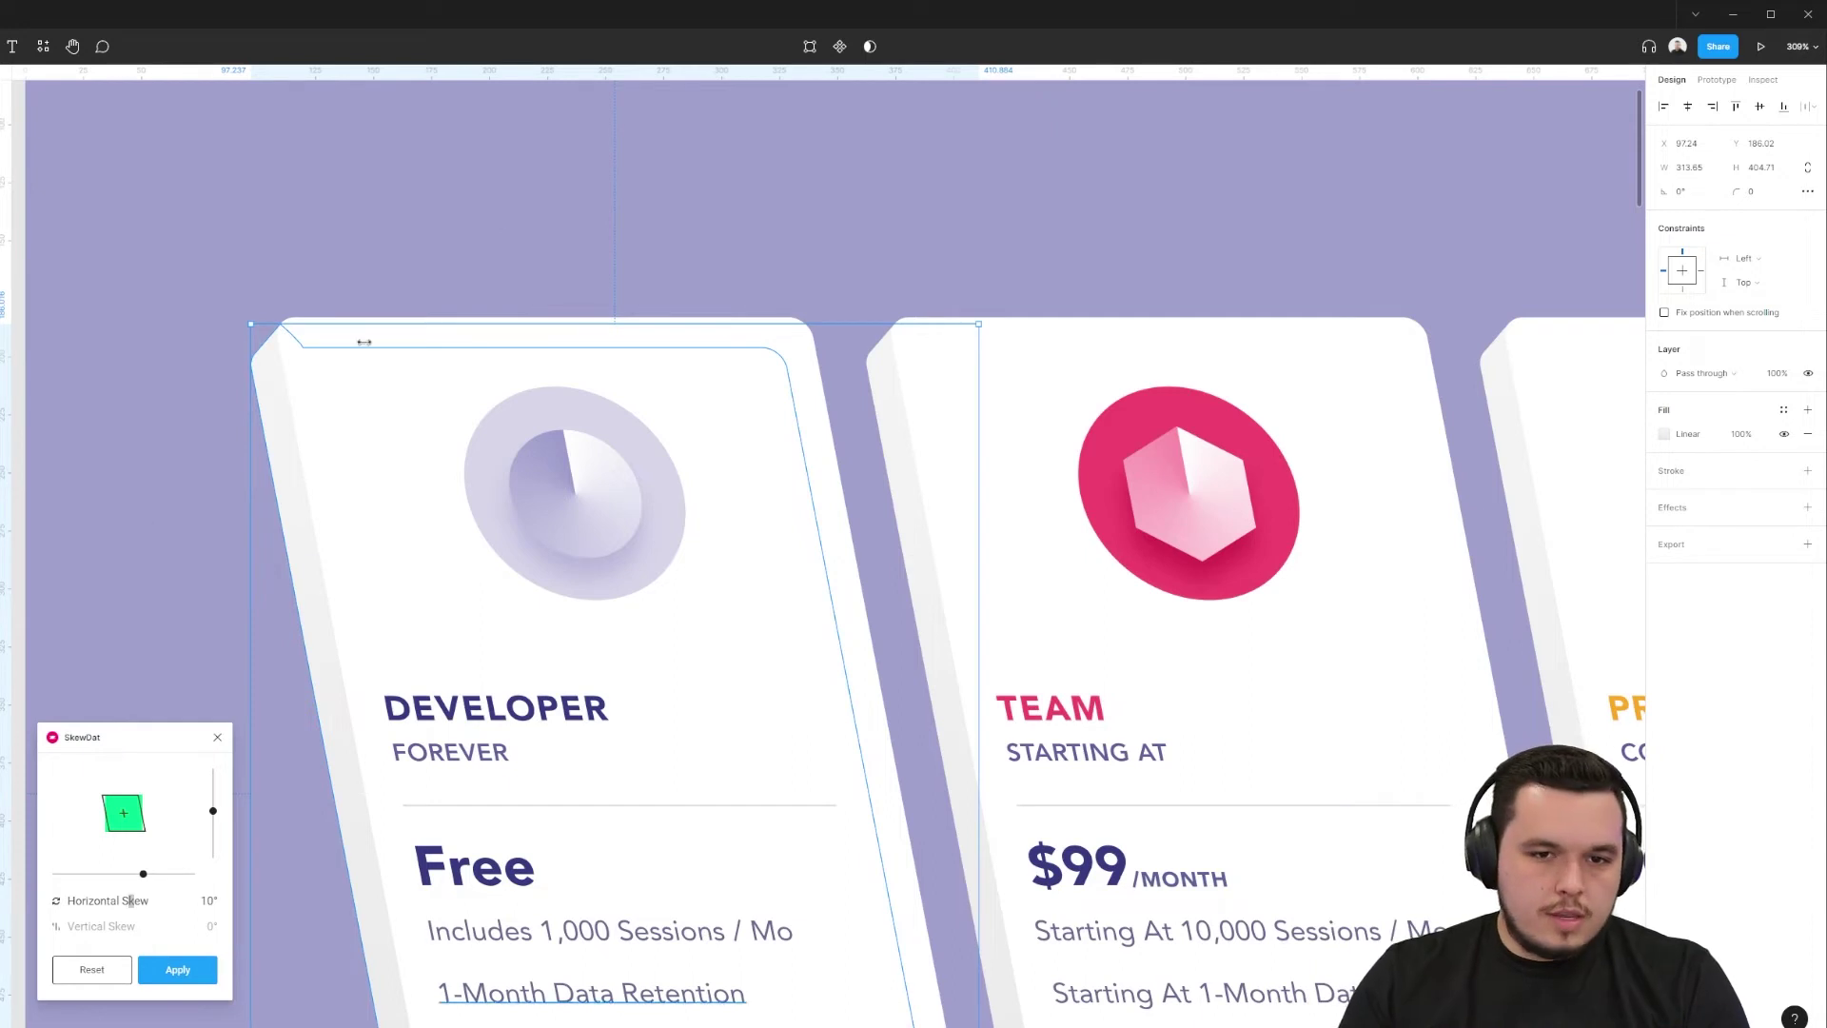
left_click_drag(274, 378, 275, 409)
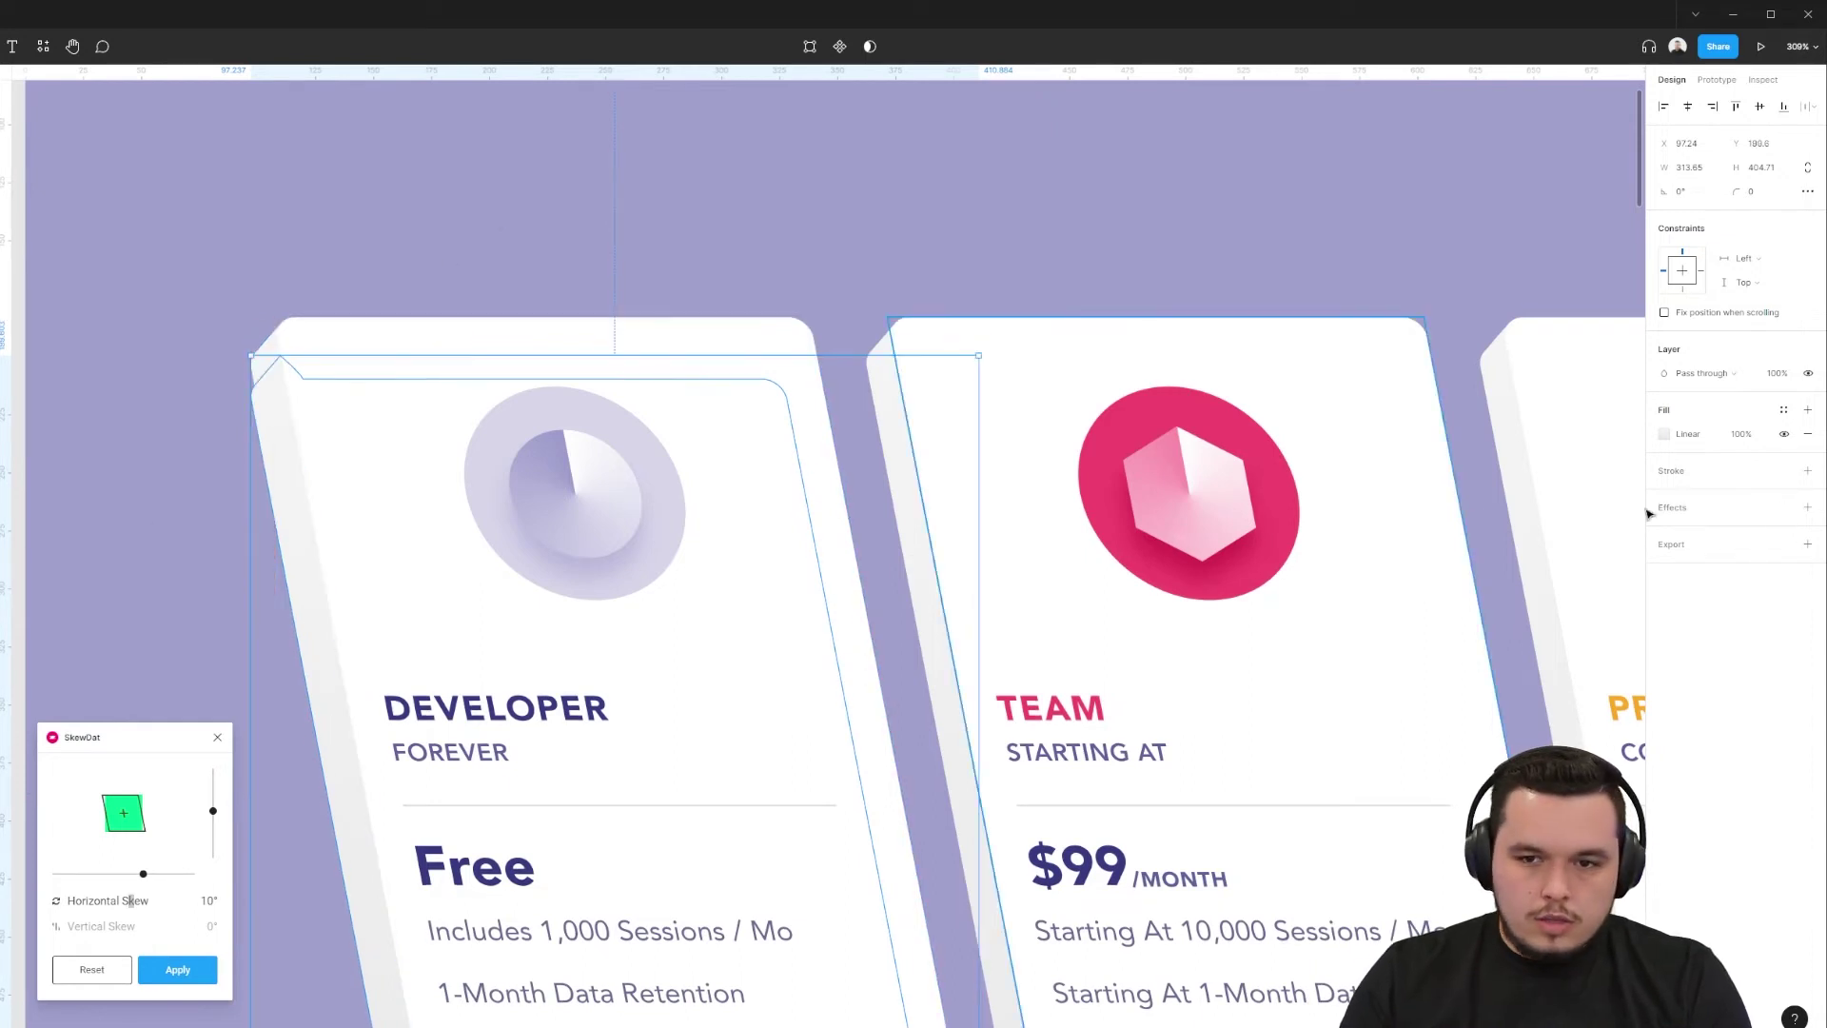
- Give the duplicated side panel a solid red FF4949 fill at 32% opacity, enlarge it, and bring it to the front
left_click(1807, 434)
left_click(1807, 409)
left_click(1664, 434)
left_click_drag(1609, 480, 1594, 452)
left_click_drag(318, 353, 295, 175)
key("3")
key("2")
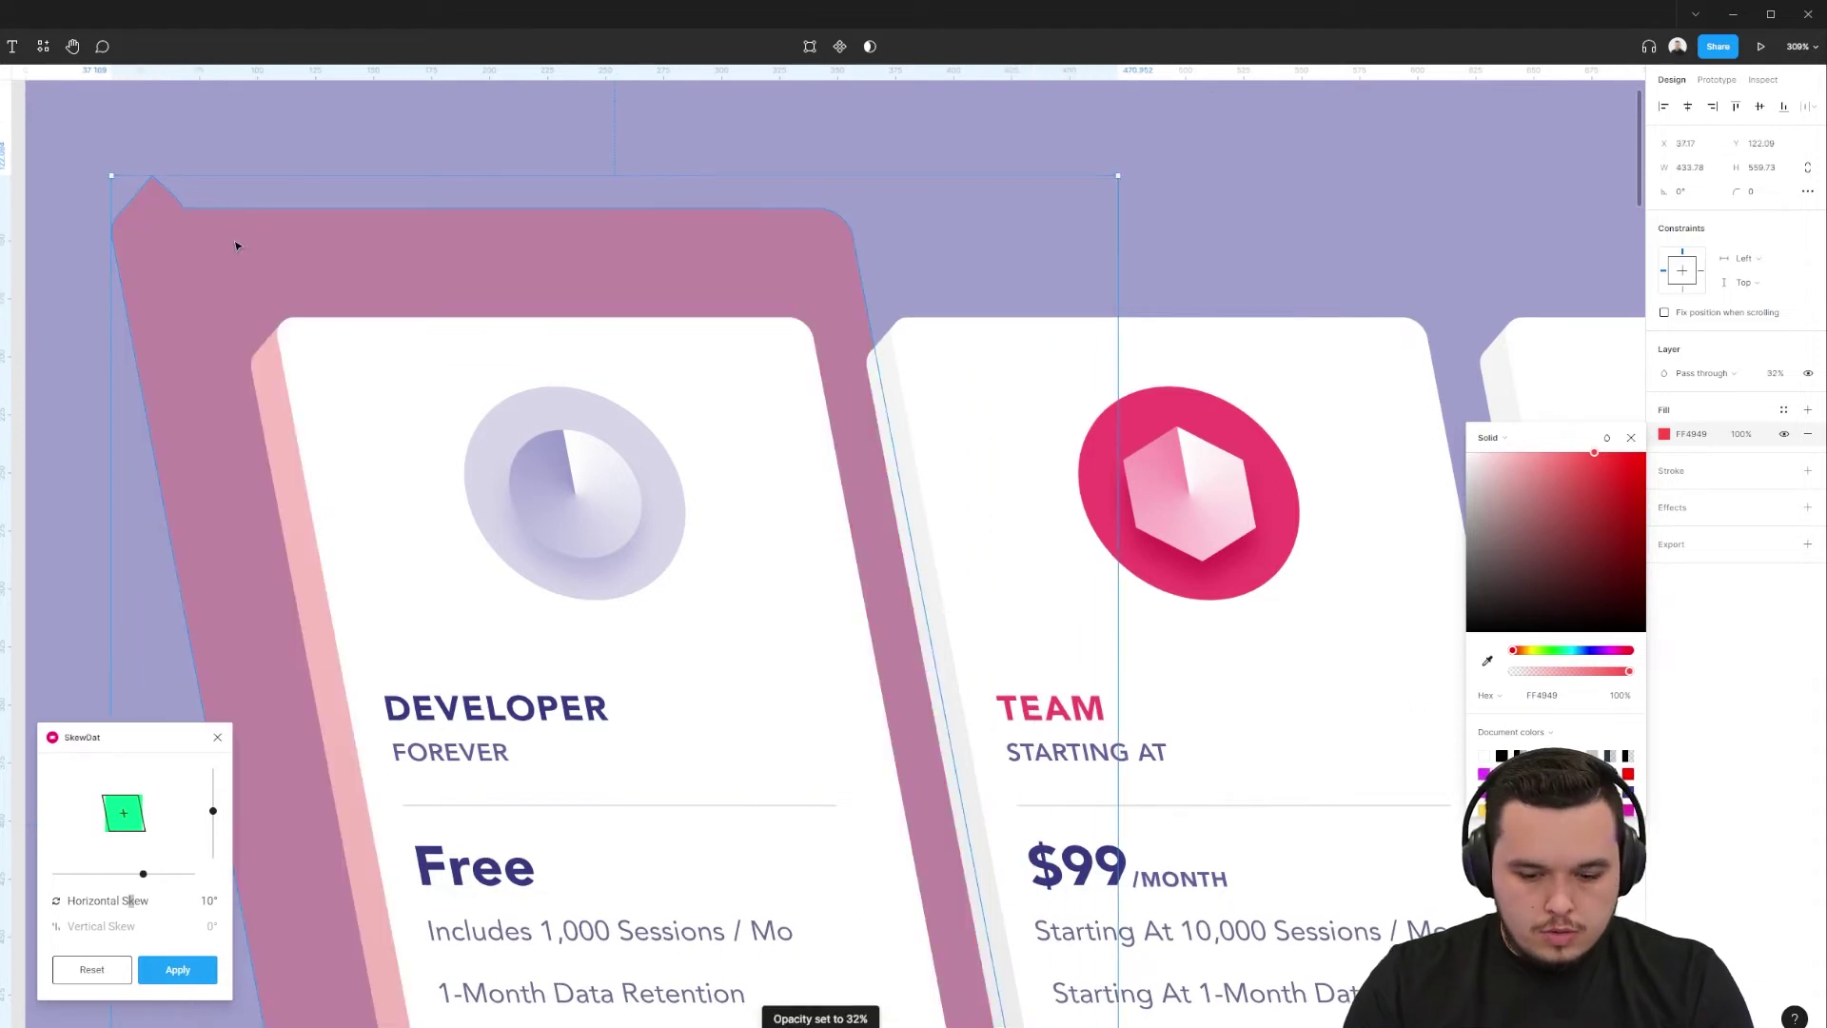
key("ctrl+shift+]")
- Crop the enlarged panel to its upper-left corner, about 112 × 93, by intersecting it with a drawn rectangle
left_click_drag(237, 245, 362, 392)
left_click_drag(311, 322, 301, 170)
mouse_move(172, 222)
left_mouse_down()
mouse_move(326, 355)
mouse_move(500, 432)
mouse_move(506, 54)
left_mouse_up()
left_click_drag(321, 151, 412, 277)
key("r")
left_click_drag(155, 115, 448, 341)
left_click_drag(518, 391, 530, 398)
left_click(636, 360, "shift")
left_click(883, 49)
left_click(836, 120)
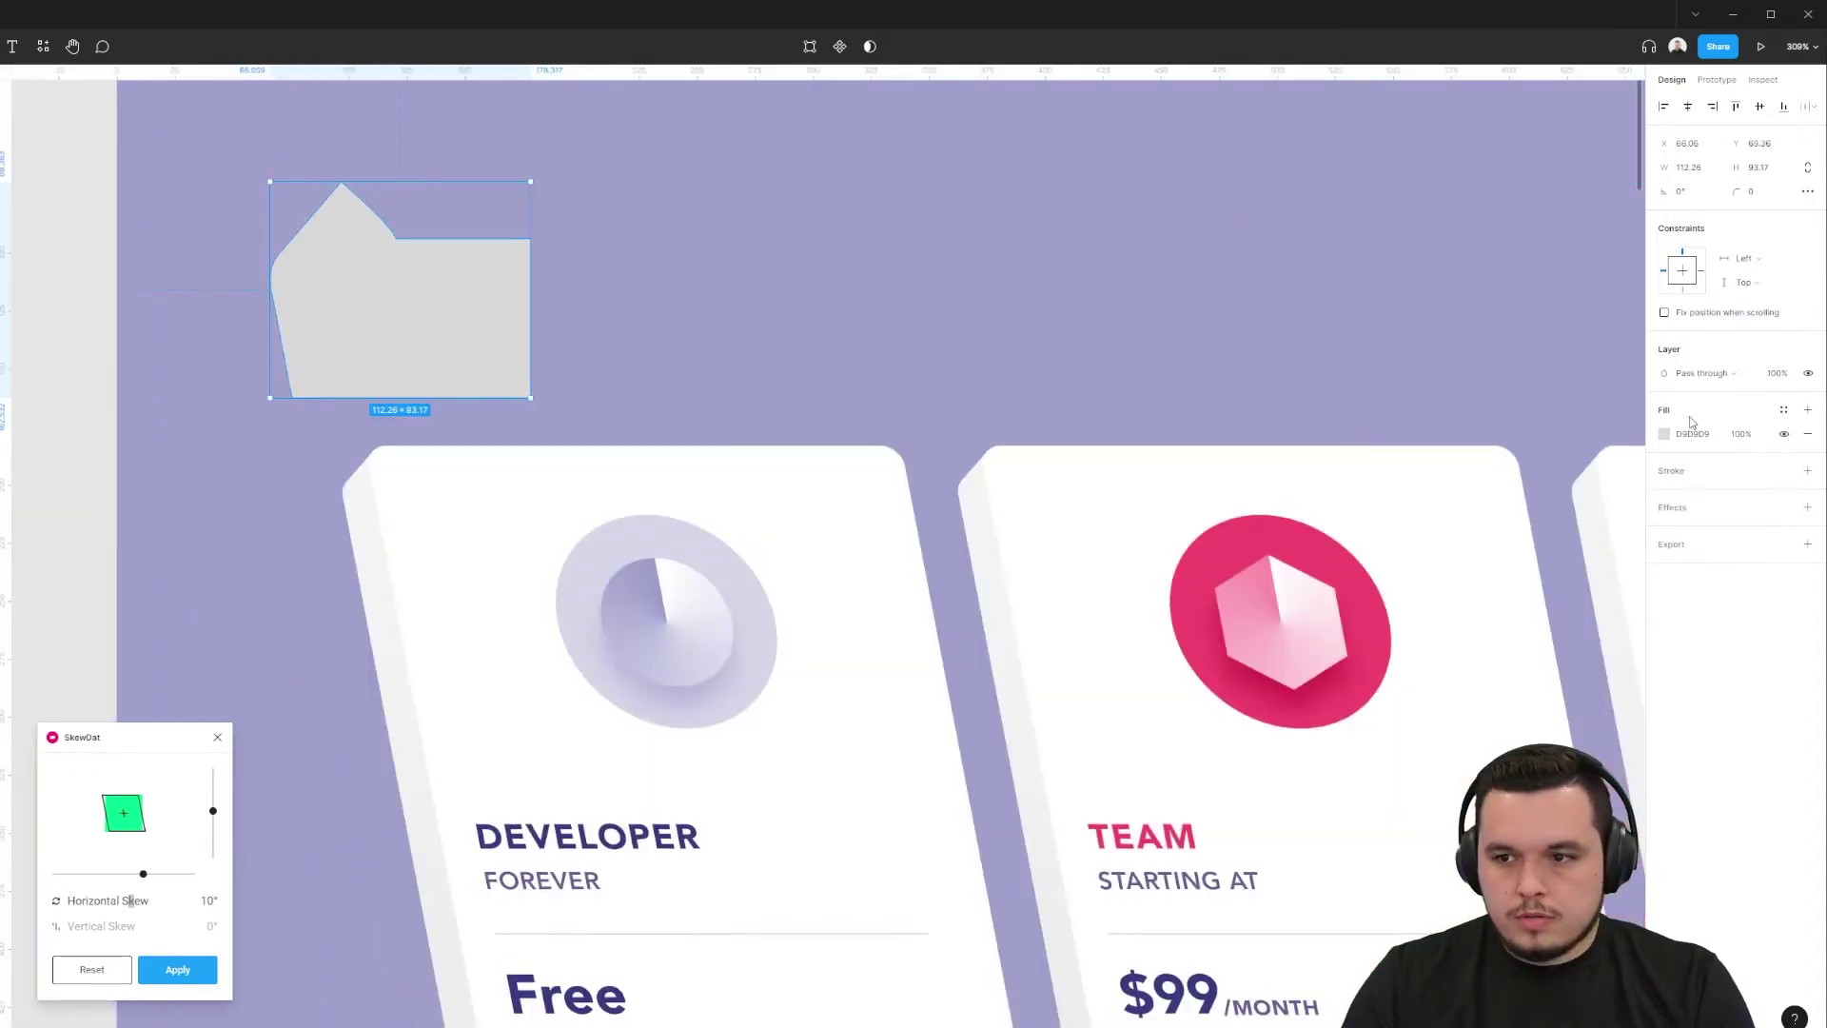
- Fill the cropped corner shape with red FF5A5A at 30% opacity and place it over the Developer icon as a guide
left_click(1663, 434)
left_click(1582, 452)
key("3")
left_click_drag(334, 285, 618, 581)
scroll(602, 576, "up", 5)
left_click_drag(621, 517, 611, 518)
- Paste a copy of the Developer icon's circle, offset it down-left along the guide's slanted edge, and delete the guide
key("ctrl+v")
scroll(640, 167, "down", 4)
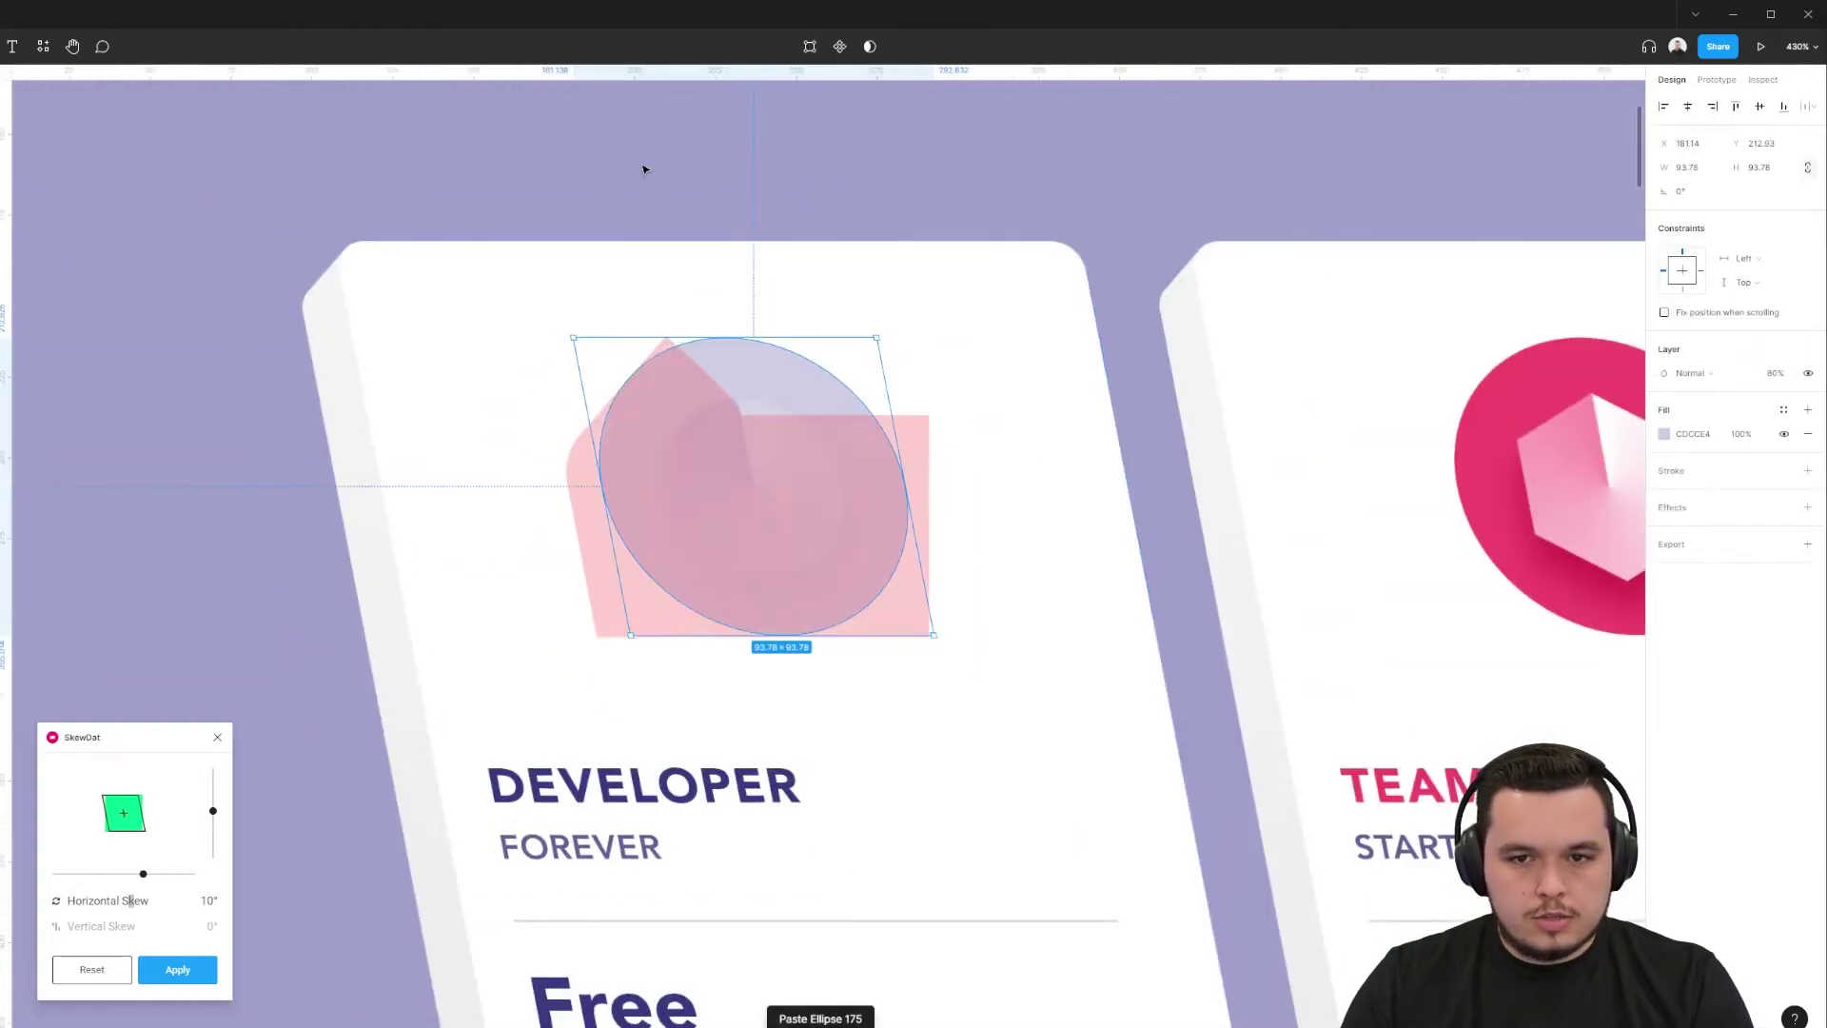
scroll(664, 432, "up", 5)
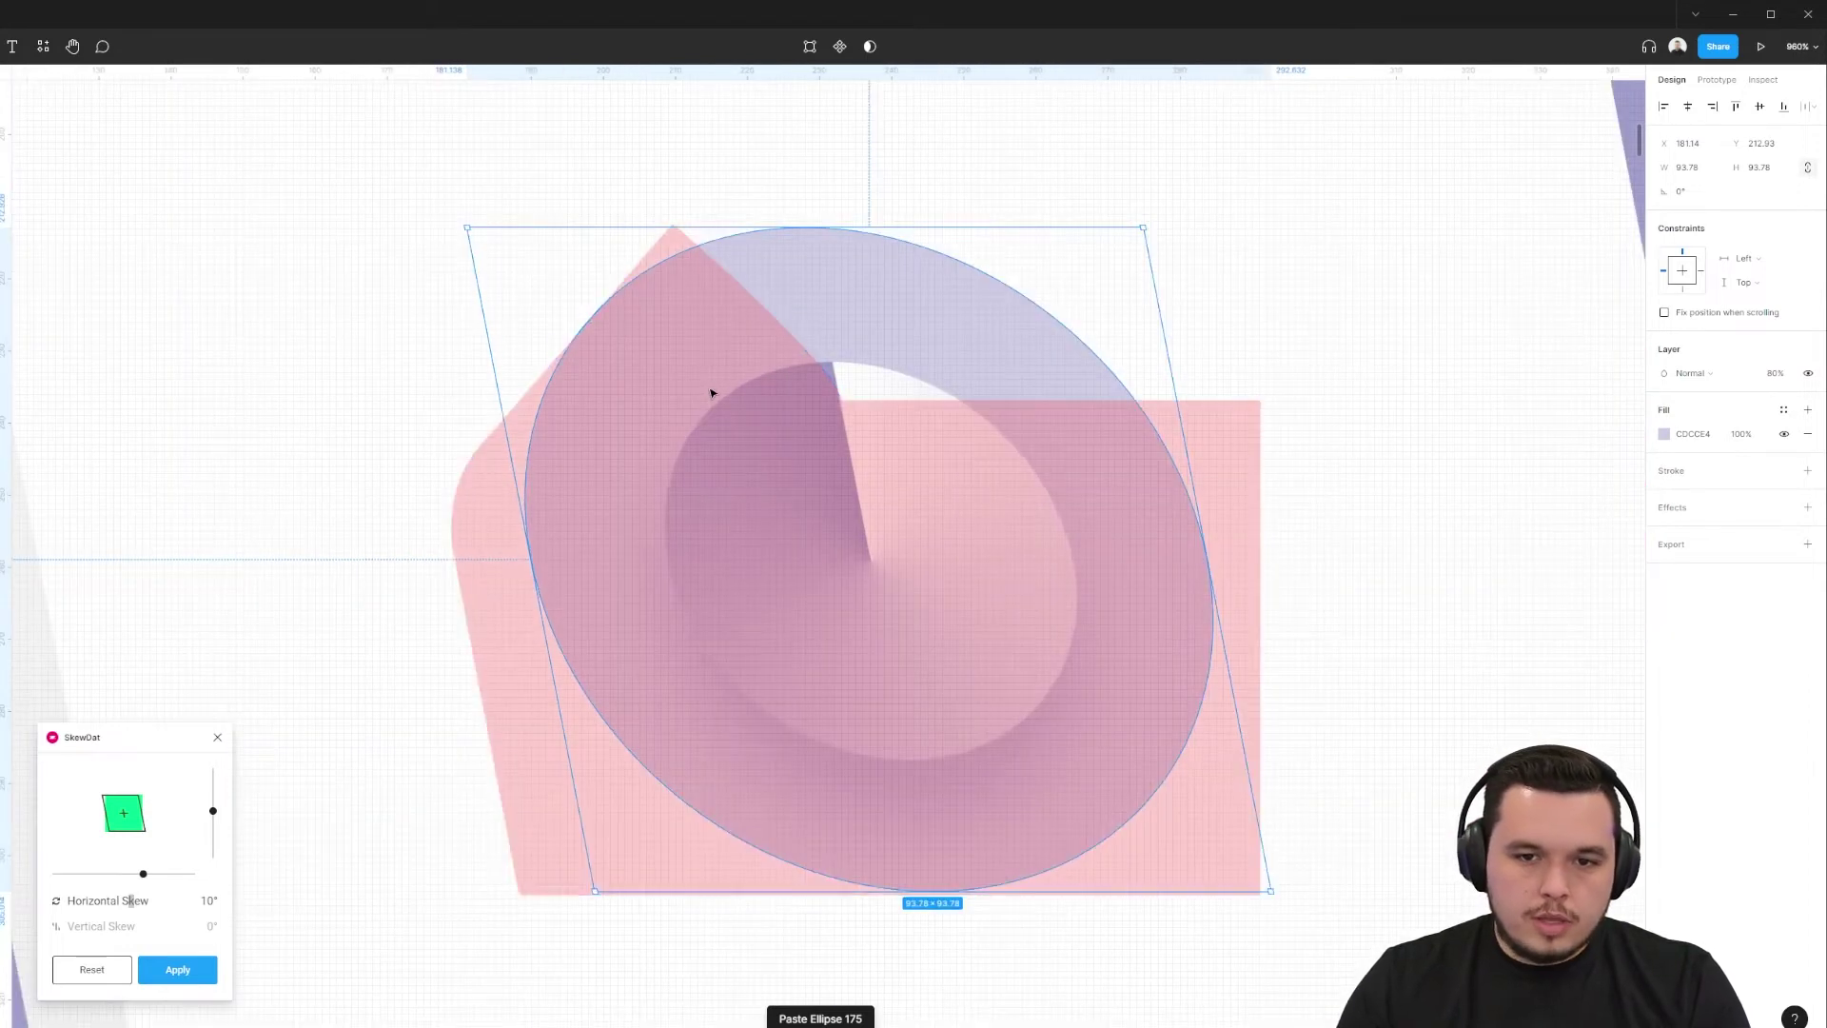
left_click_drag(710, 396, 639, 476)
left_click(575, 635)
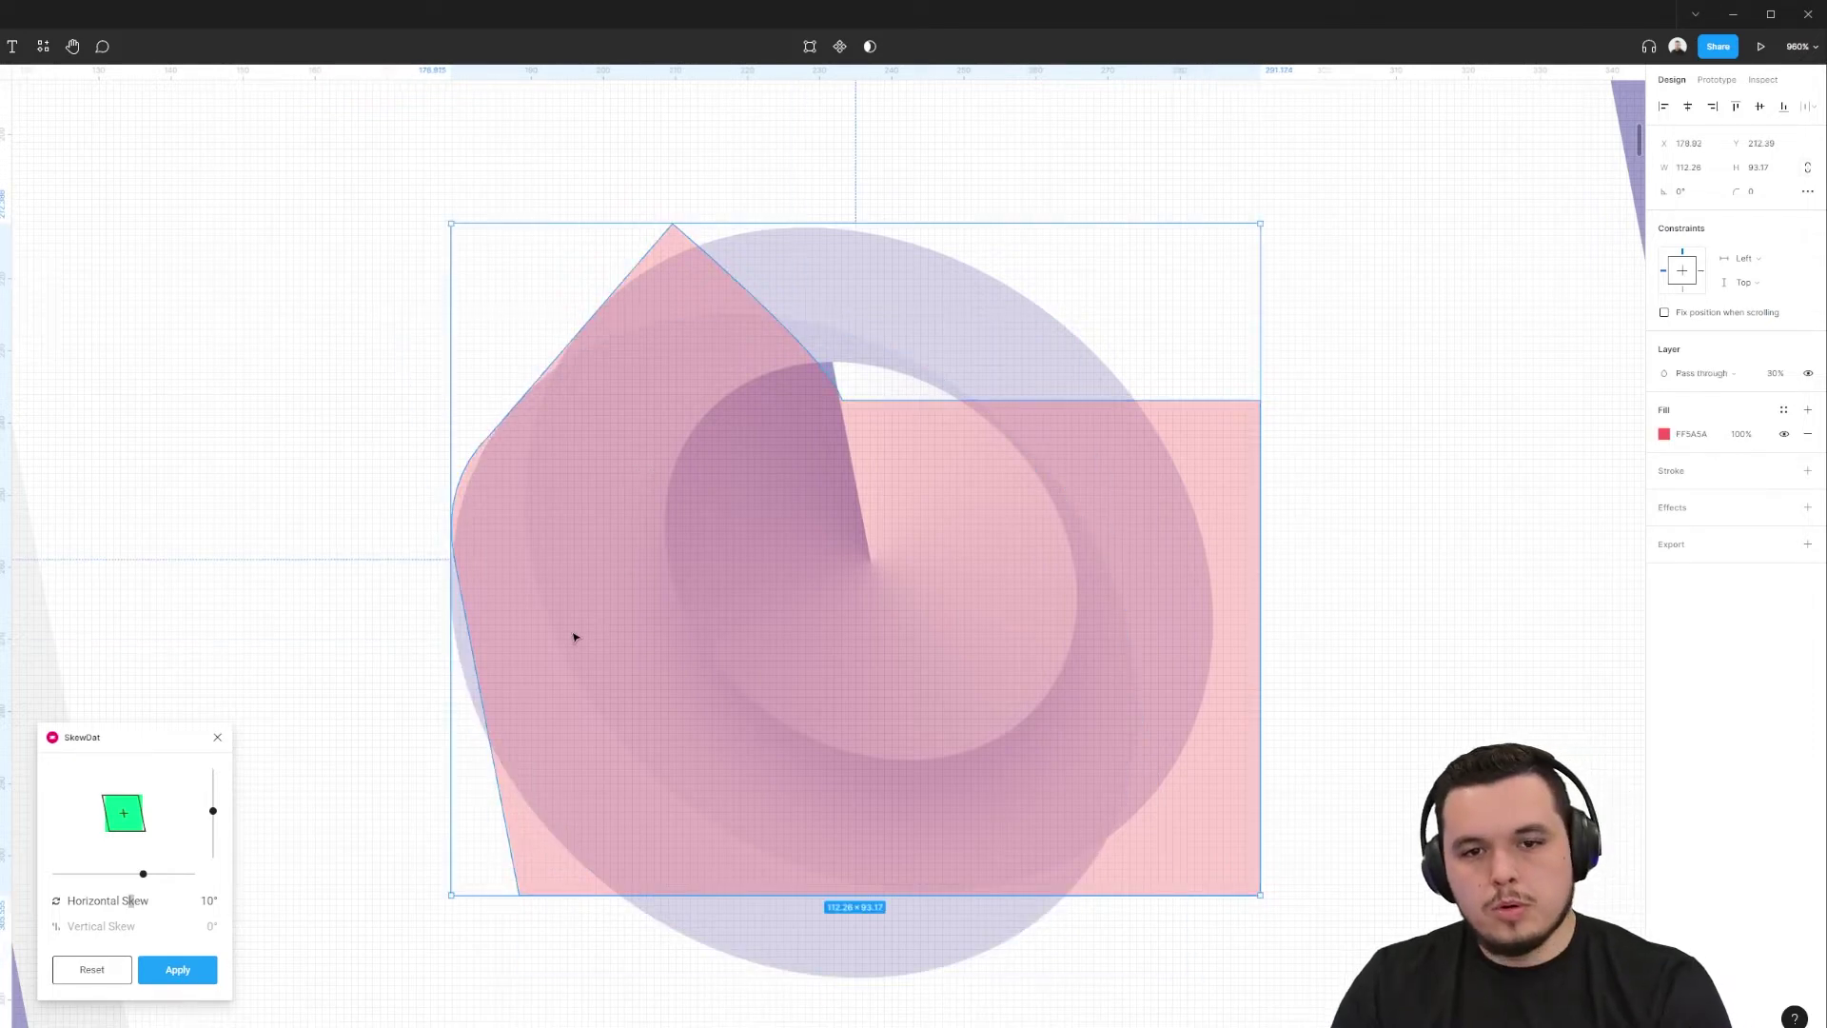
key("Delete")
- Draw a filled wedge about 18 × 18 with the Pen tool, bridging the gap between the two circles' upper-left edges
scroll(579, 359, "up", 5)
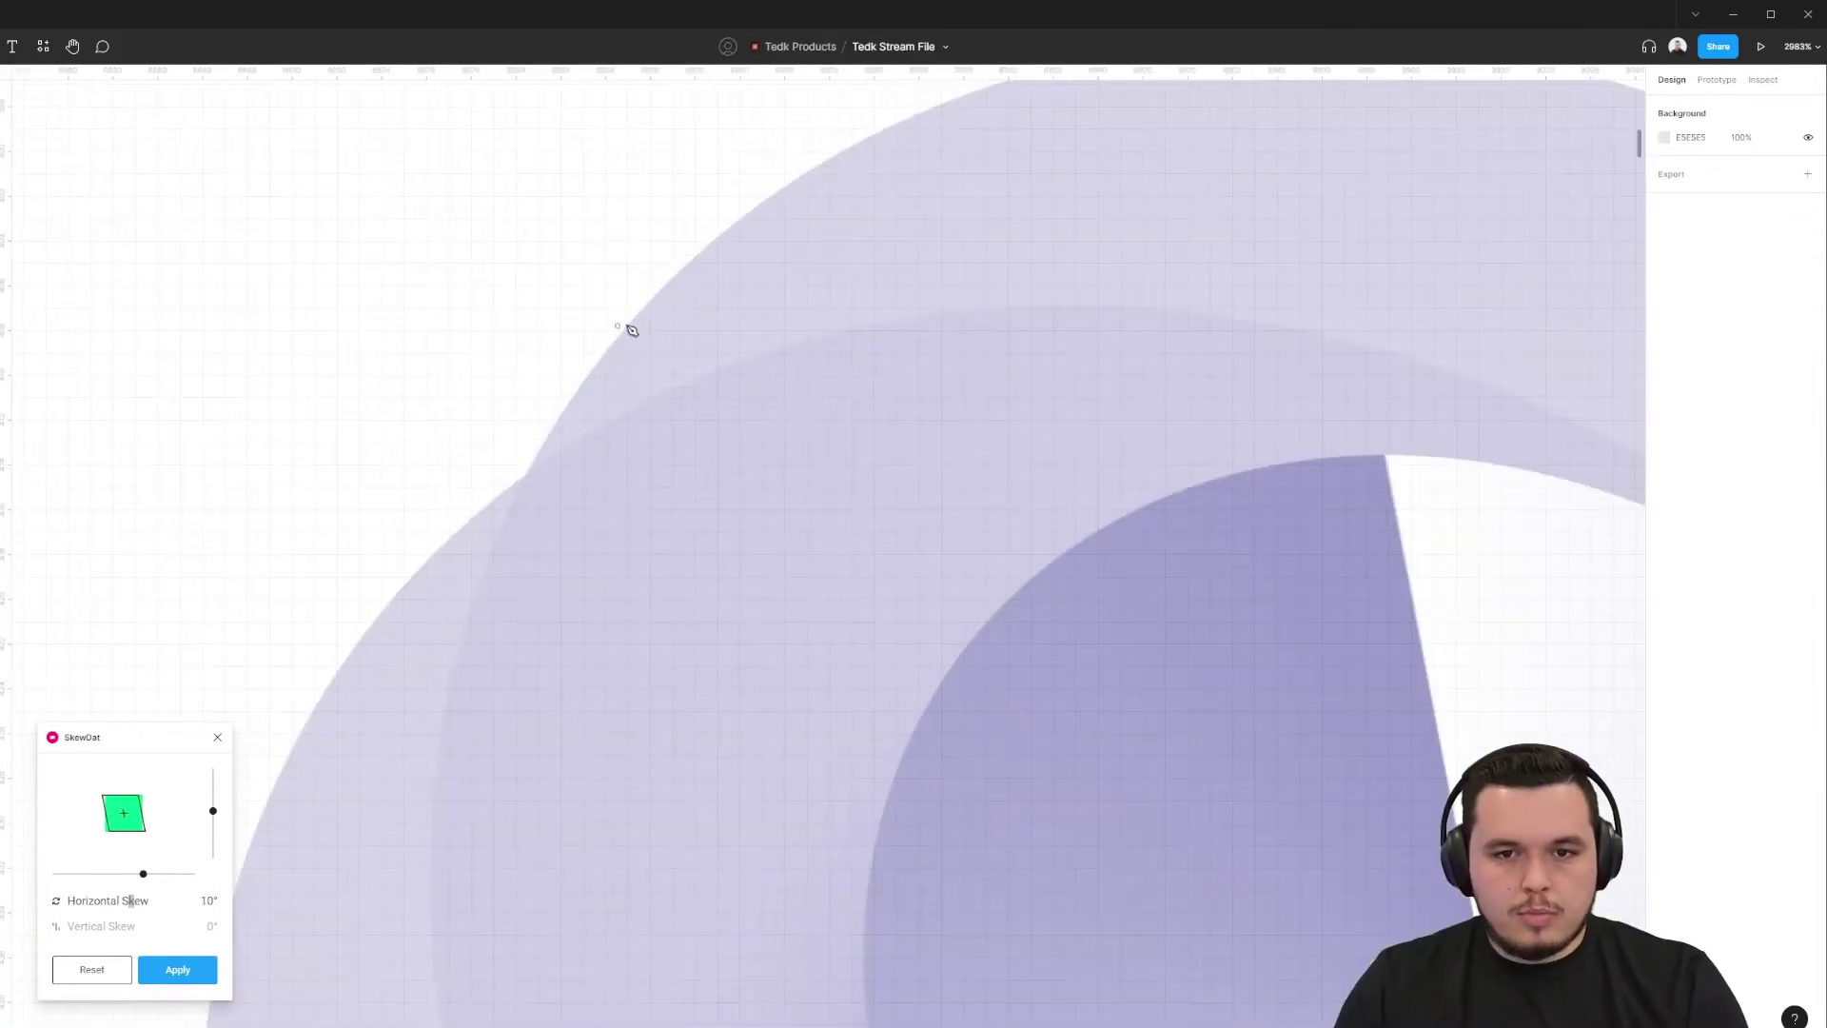
left_click(648, 302)
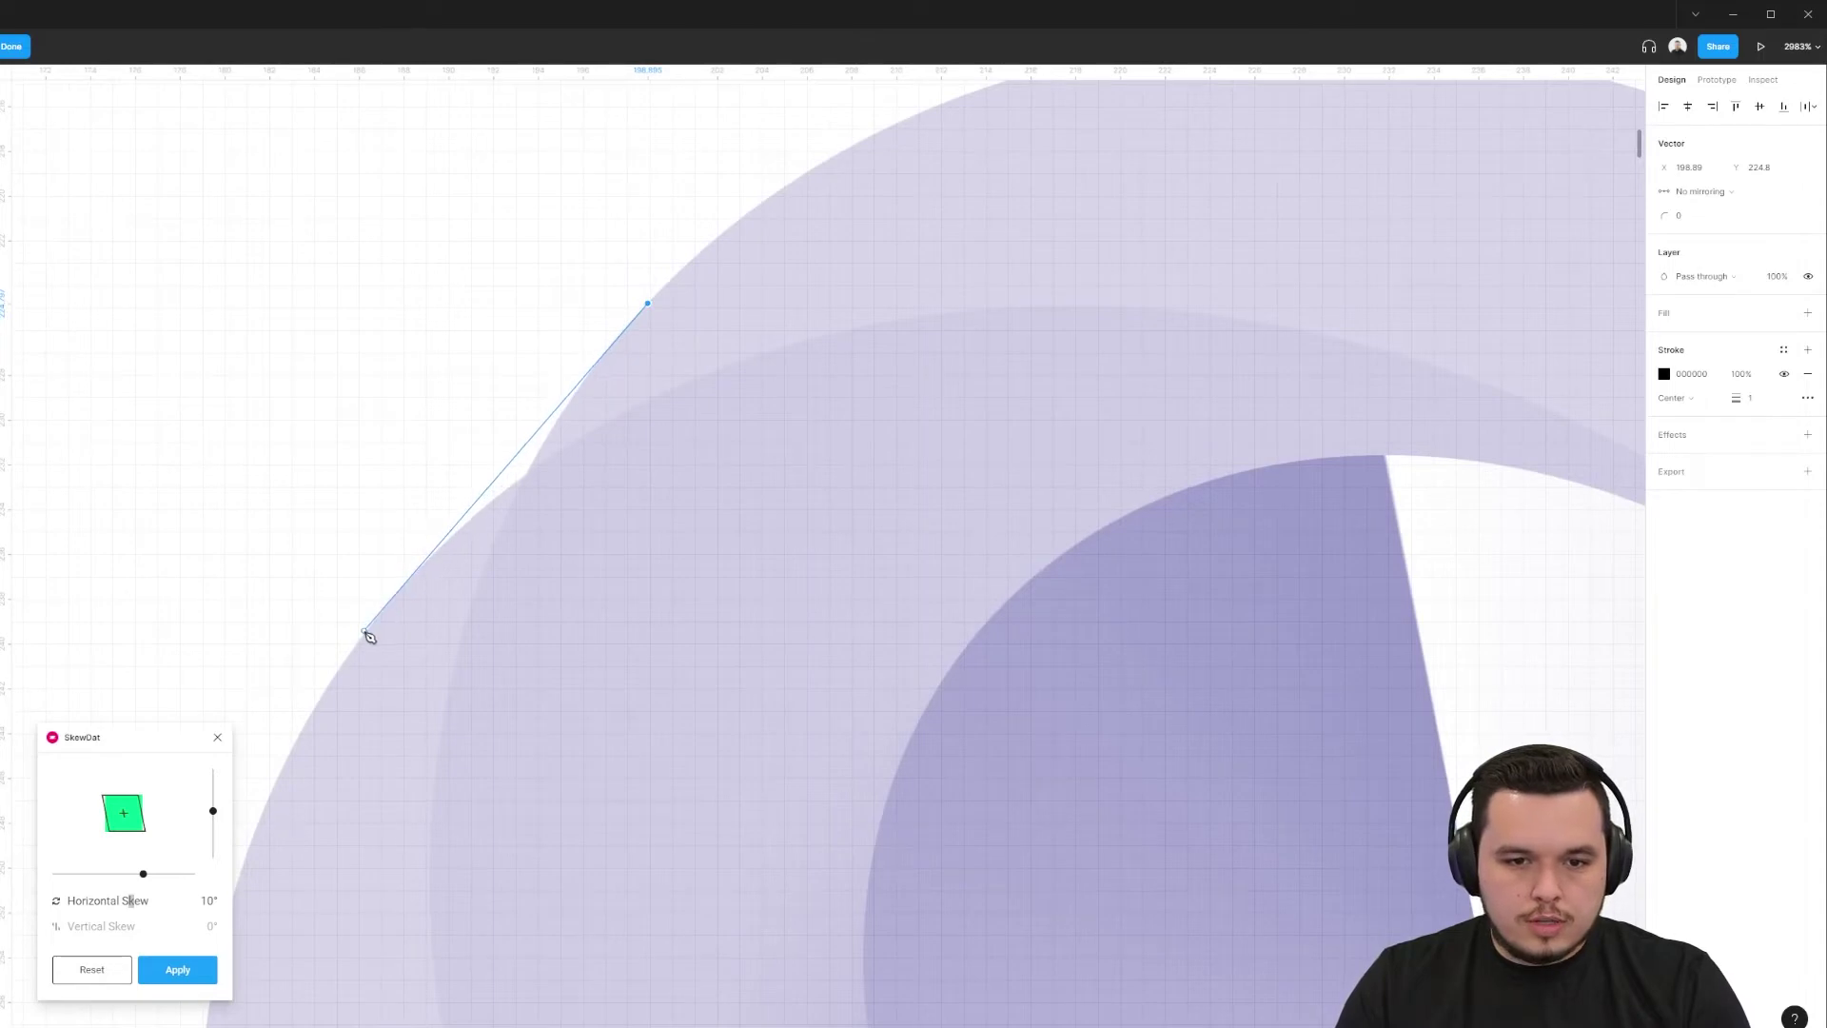
left_click(392, 602)
left_click(576, 697)
left_click_drag(793, 617, 788, 573)
left_click(647, 303)
key("shift+x")
- Copy the wedge to the gap at the circles' lower-right edges and merge both wedges with the offset circle
scroll(536, 485, "down", 8)
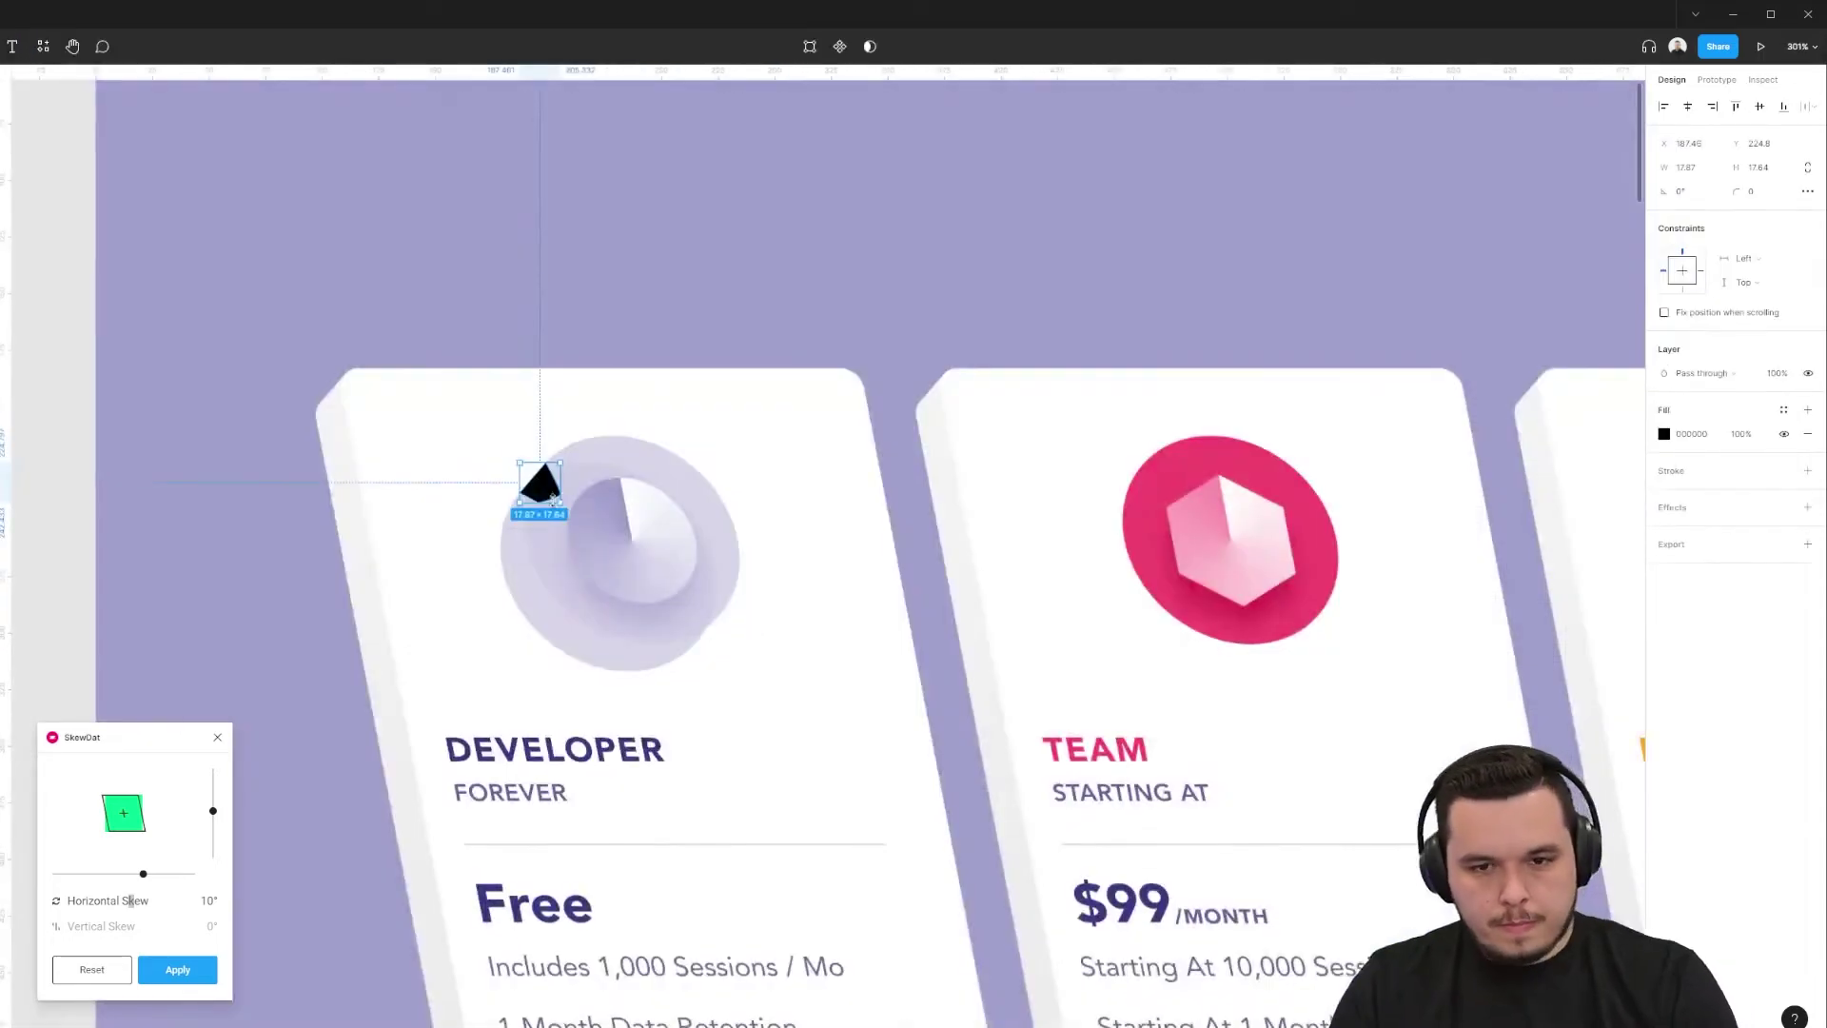
left_click_drag(542, 493, 706, 636)
scroll(718, 648, "up", 7)
left_click_drag(646, 546, 669, 526)
scroll(828, 623, "down", 5)
left_click(828, 623)
left_click(972, 551, "shift")
left_click(867, 47)
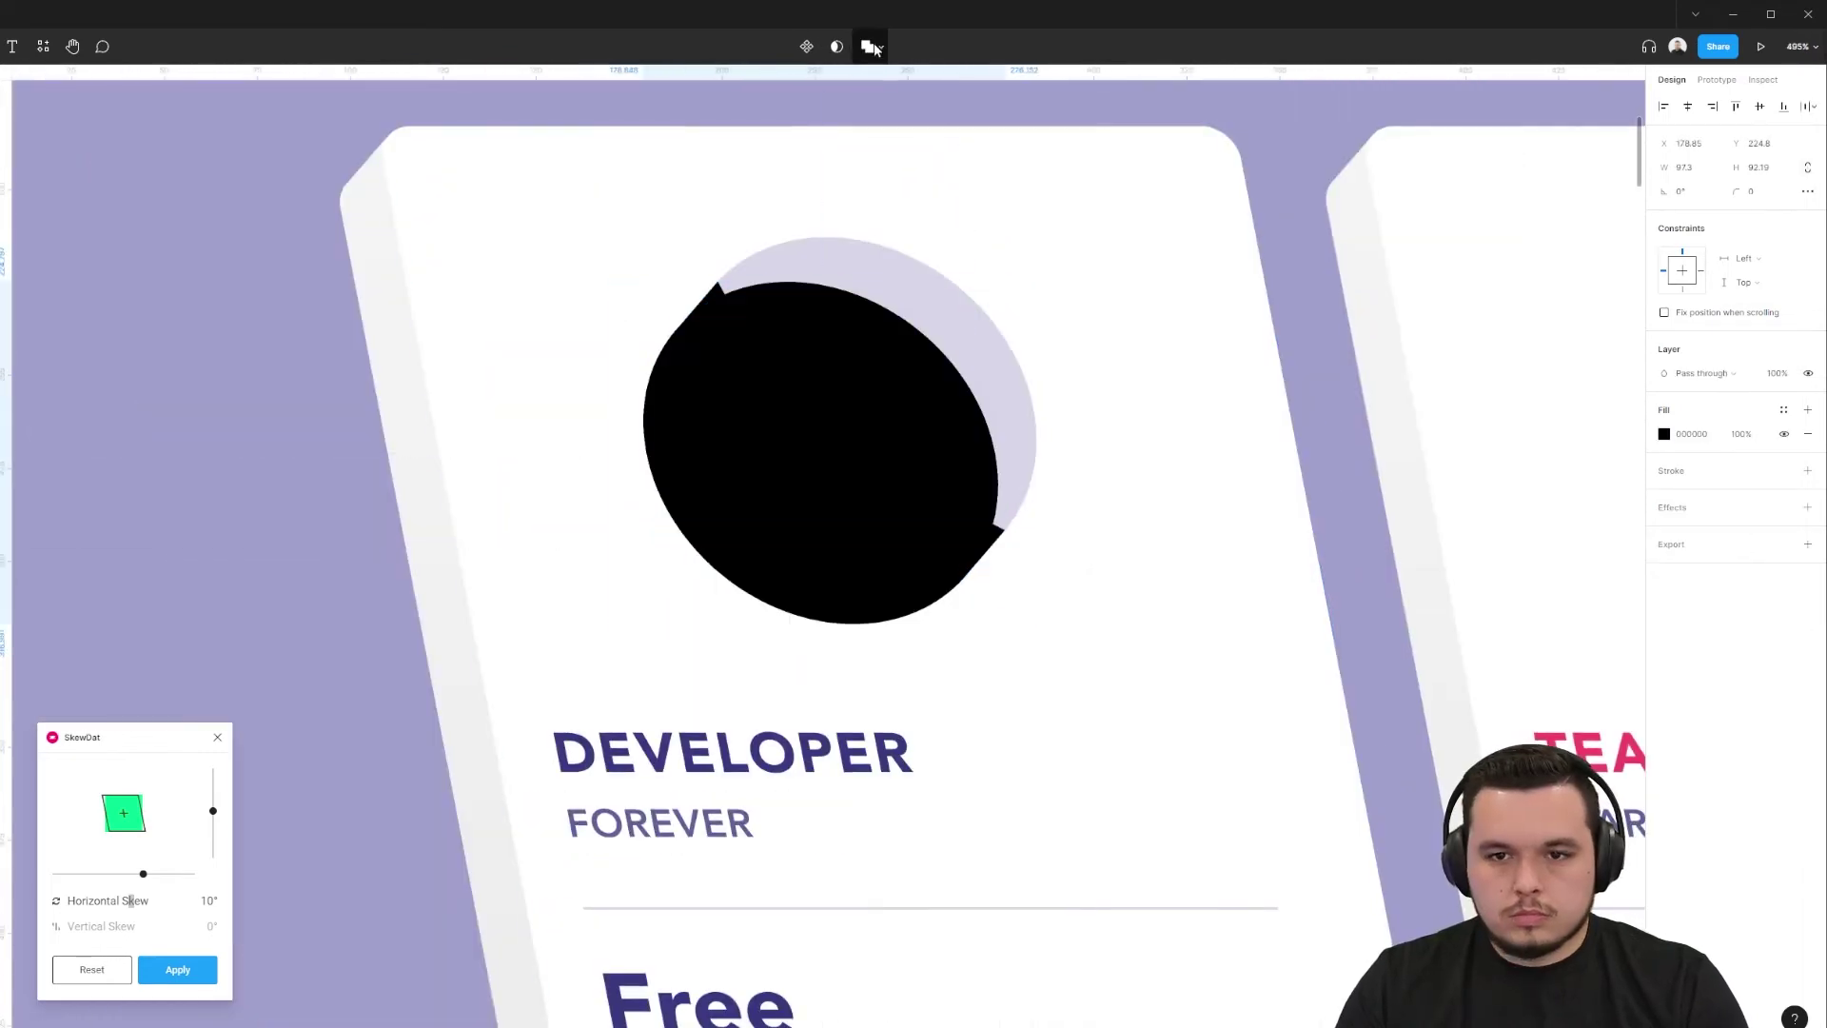
key("alt")
- Arrange the merged black shape behind the Developer icon's light circle and set the circle's opacity to 100%
left_click(883, 298)
key("]")
double_click(762, 298)
key("0")
left_click_drag(695, 472, 628, 547)
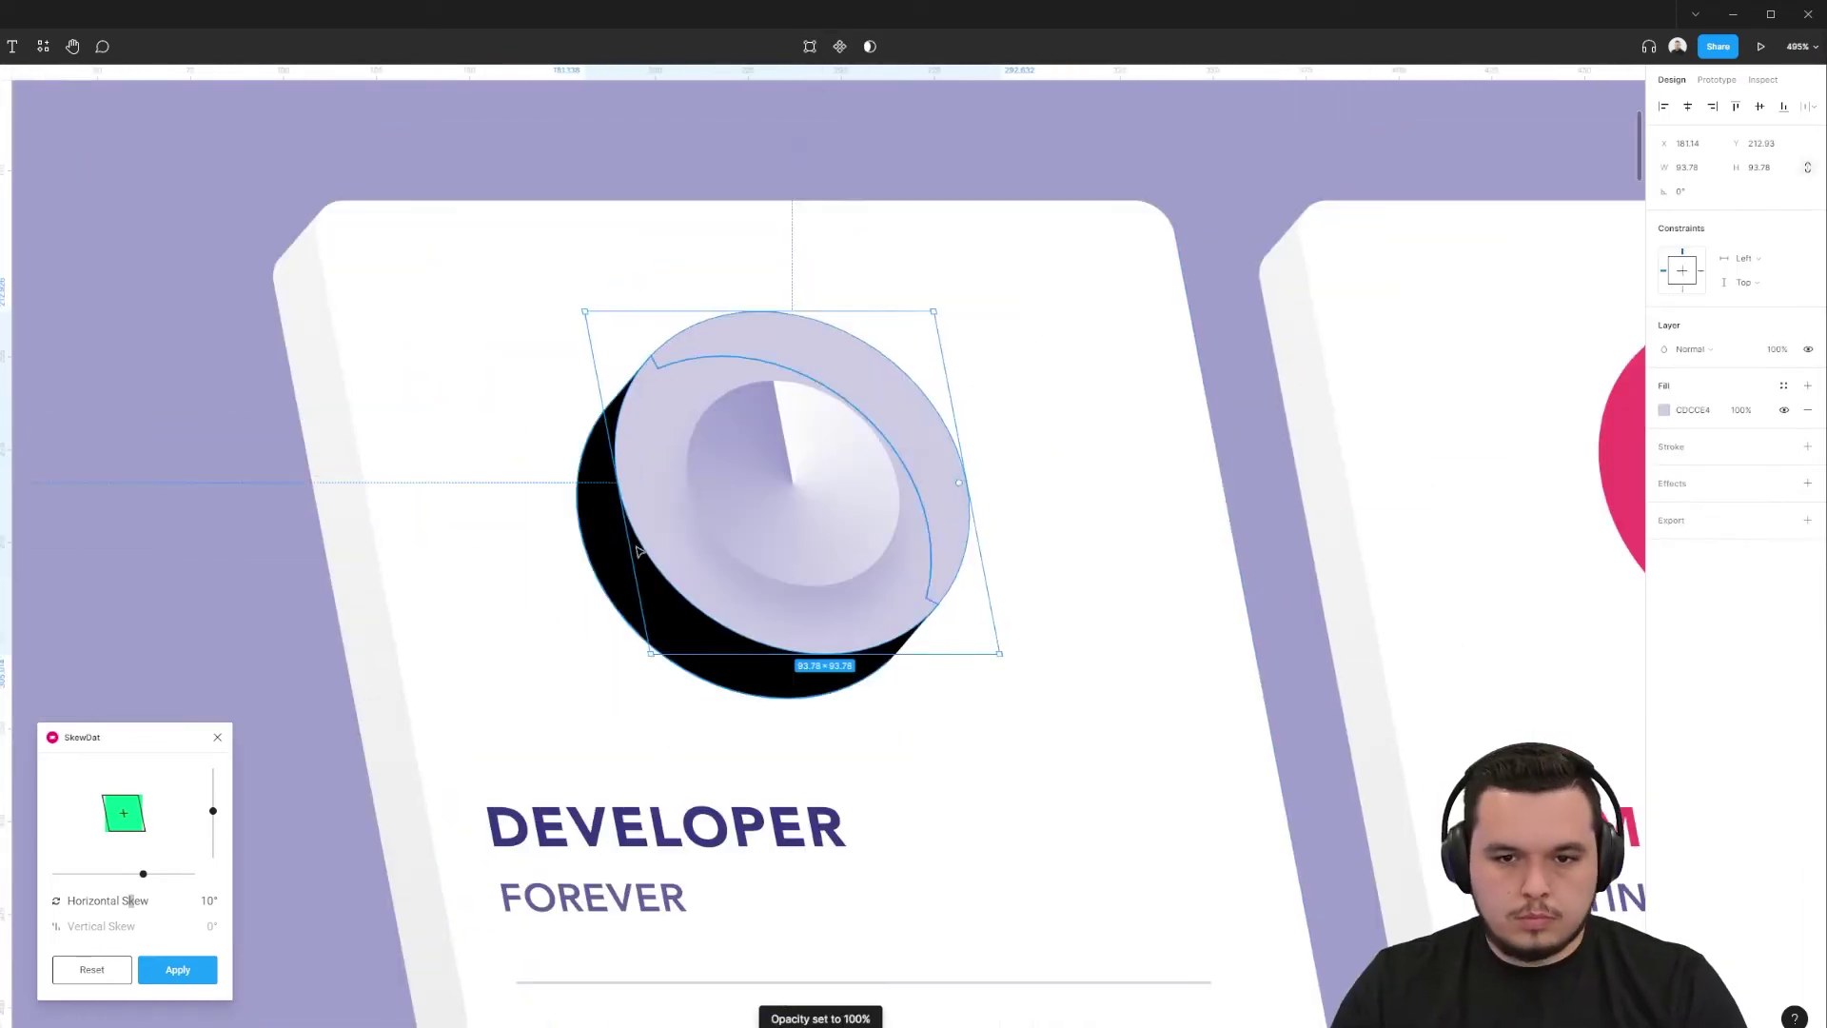
- Recolour the black side shape with the darker lavender A8A7D0 sampled from the Developer icon
left_click(628, 546)
key("i")
left_click(697, 476)
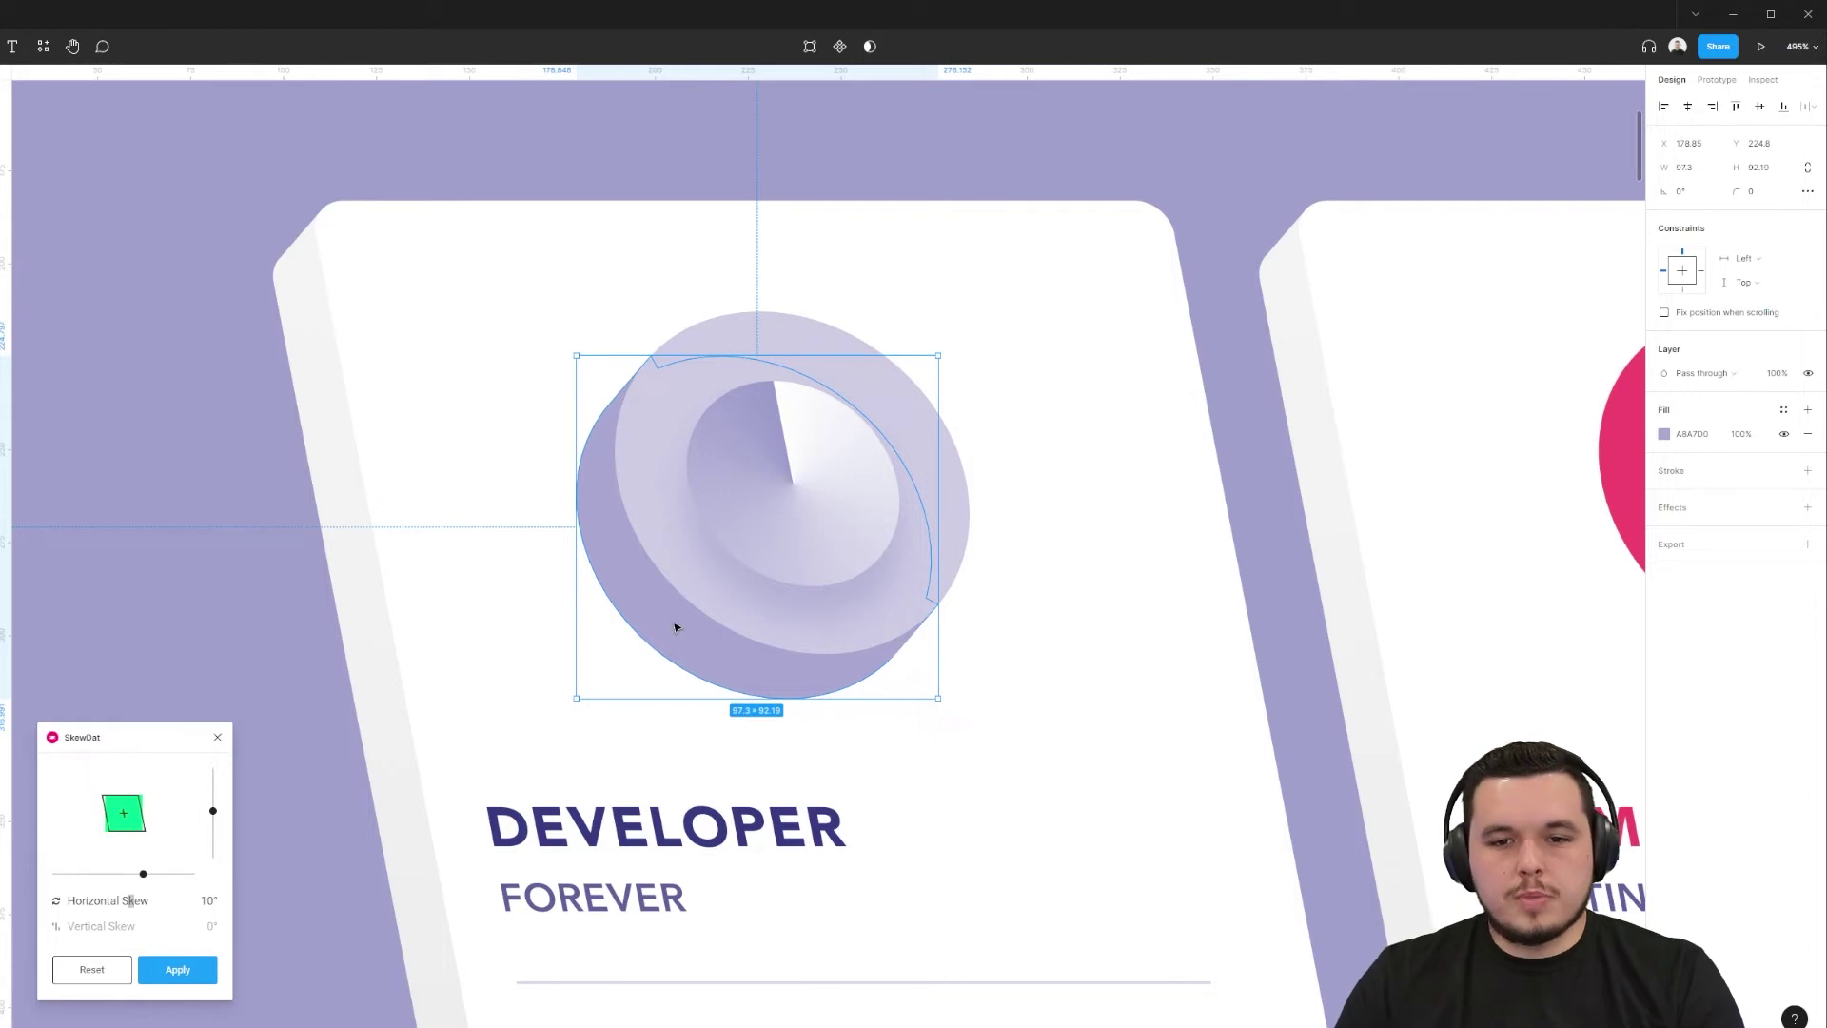
- Refine the lavender side shape's vector points so its curve runs smoothly into the slanted edges at both ends
double_click(664, 635)
left_click_drag(486, 366, 619, 560)
left_click_drag(922, 737, 745, 636, "shift")
scroll(786, 663, "up", 10)
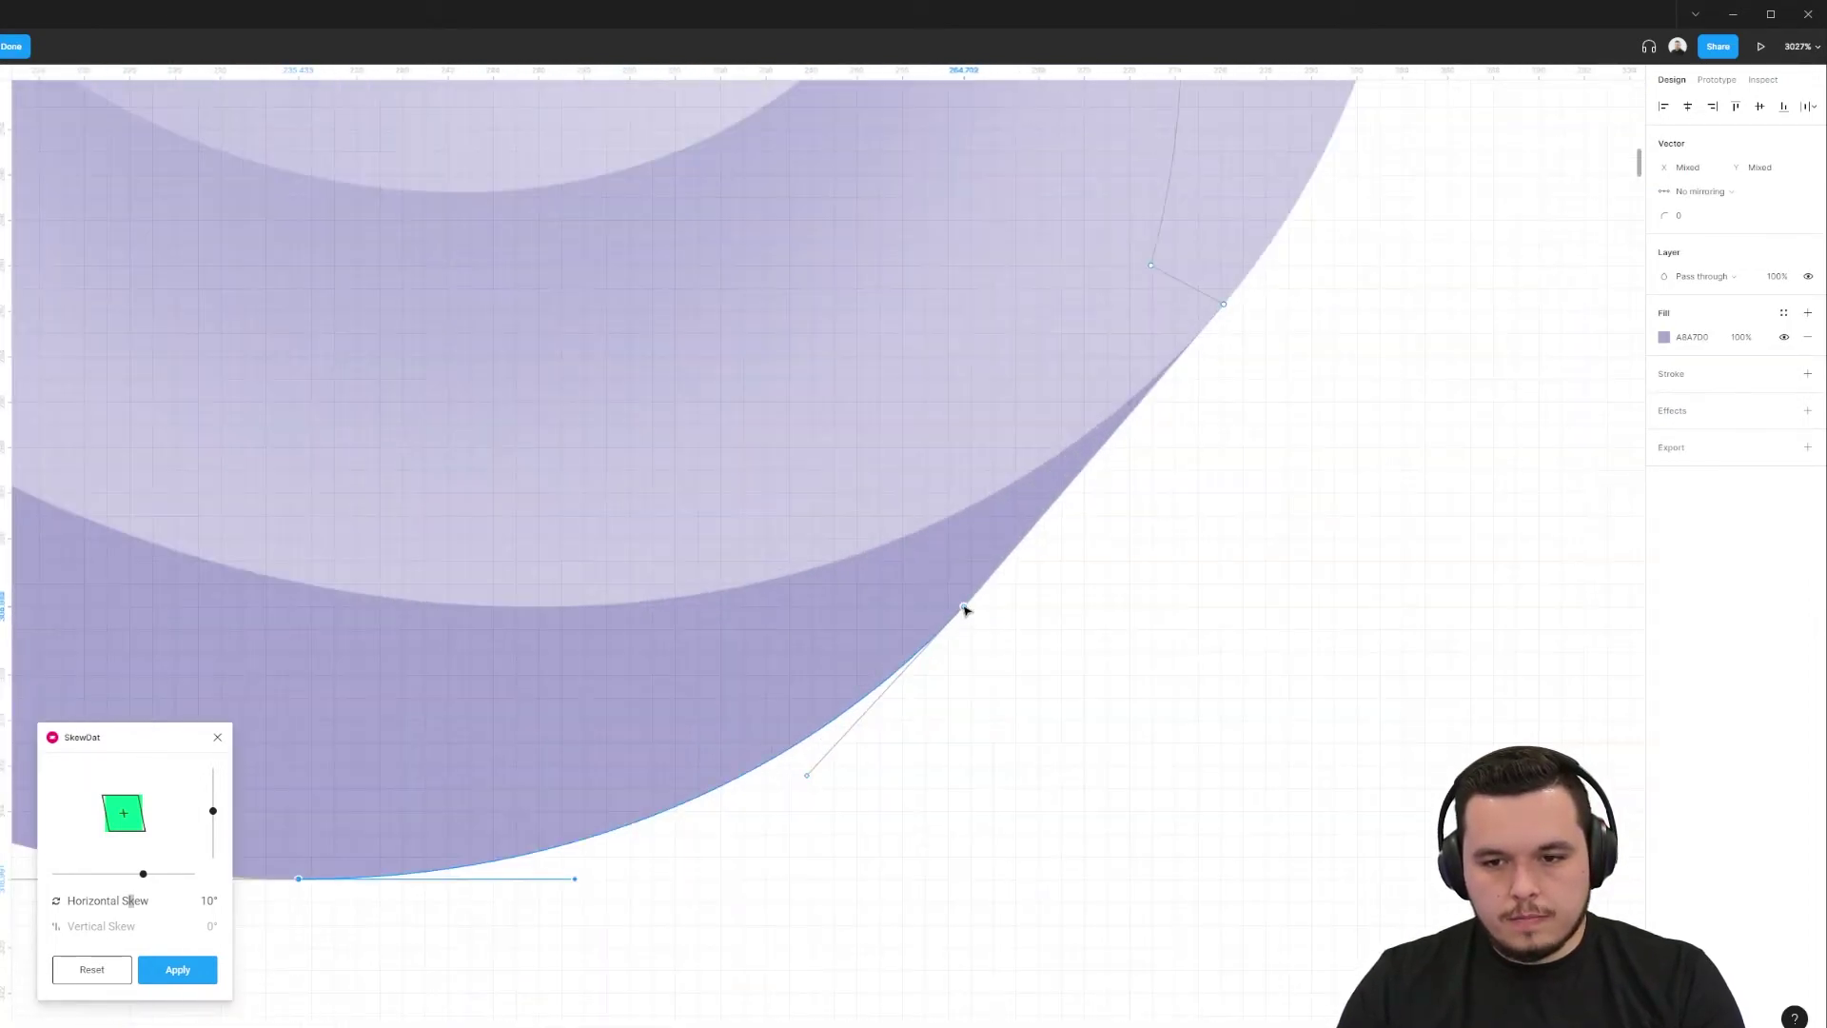
left_click(964, 608)
left_click_drag(966, 612, 970, 615)
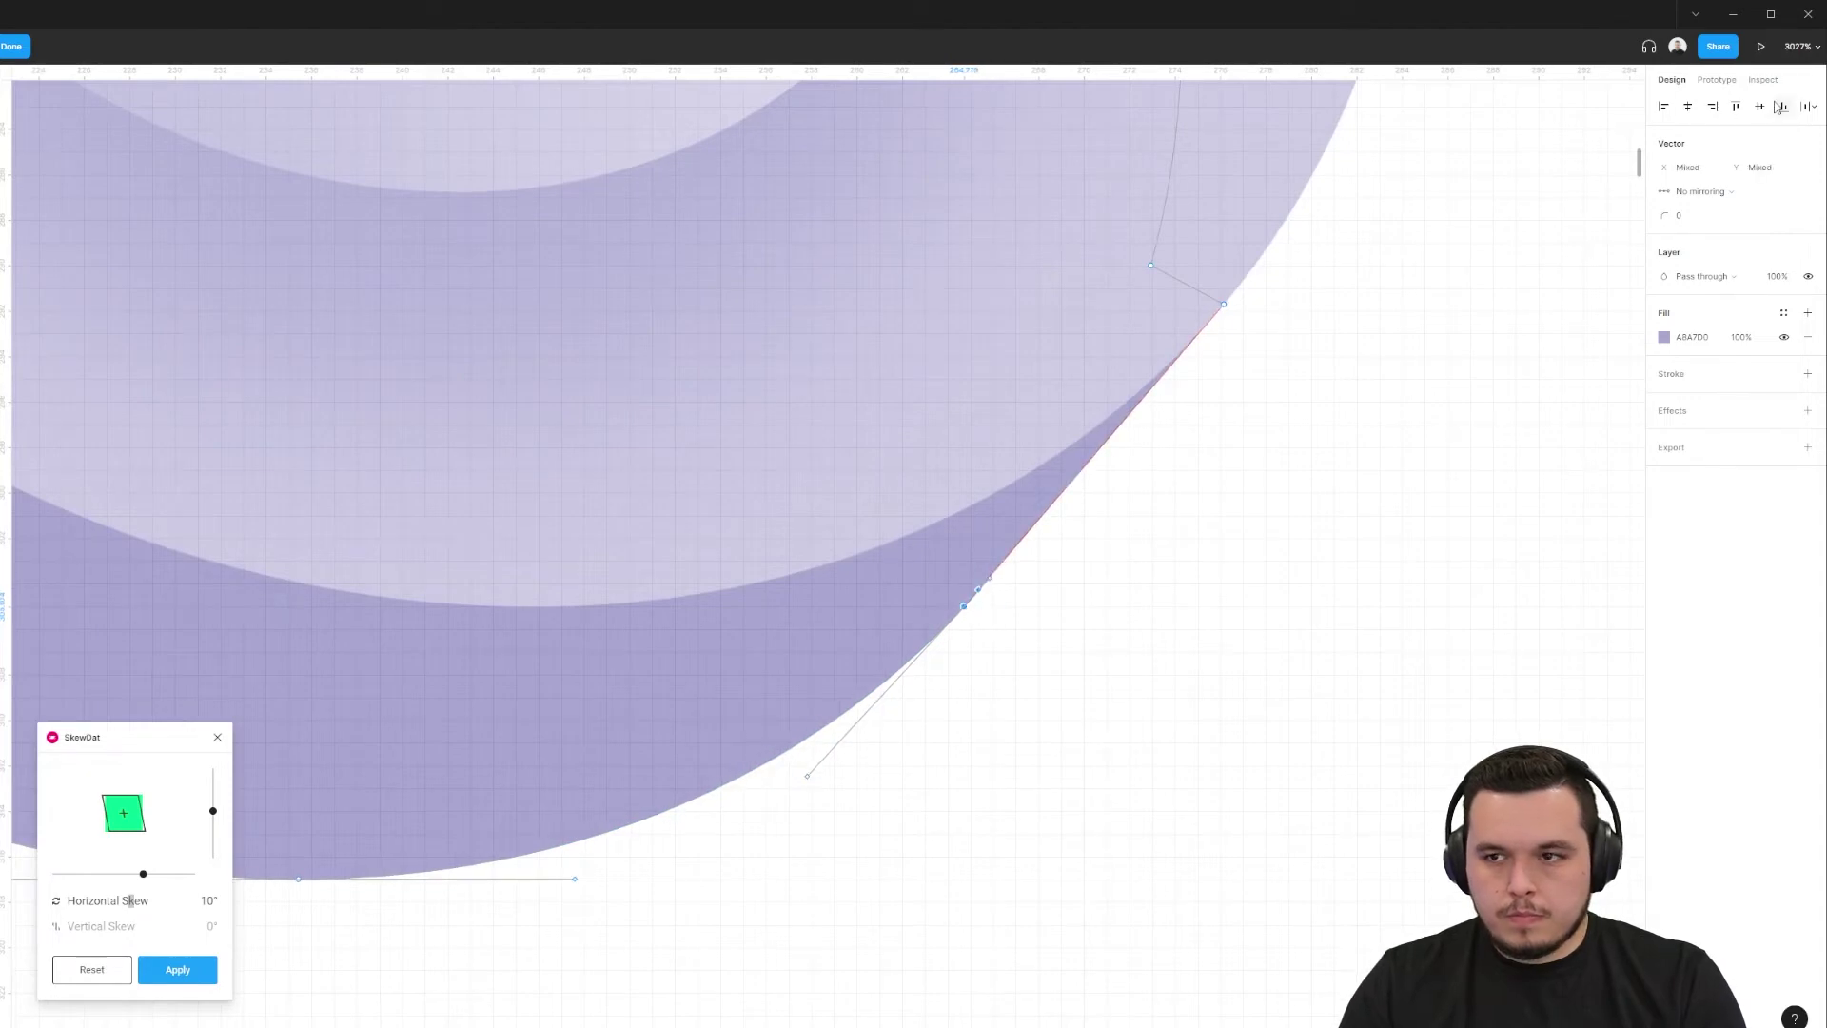
scroll(979, 600, "down", 10)
scroll(783, 665, "up", 5)
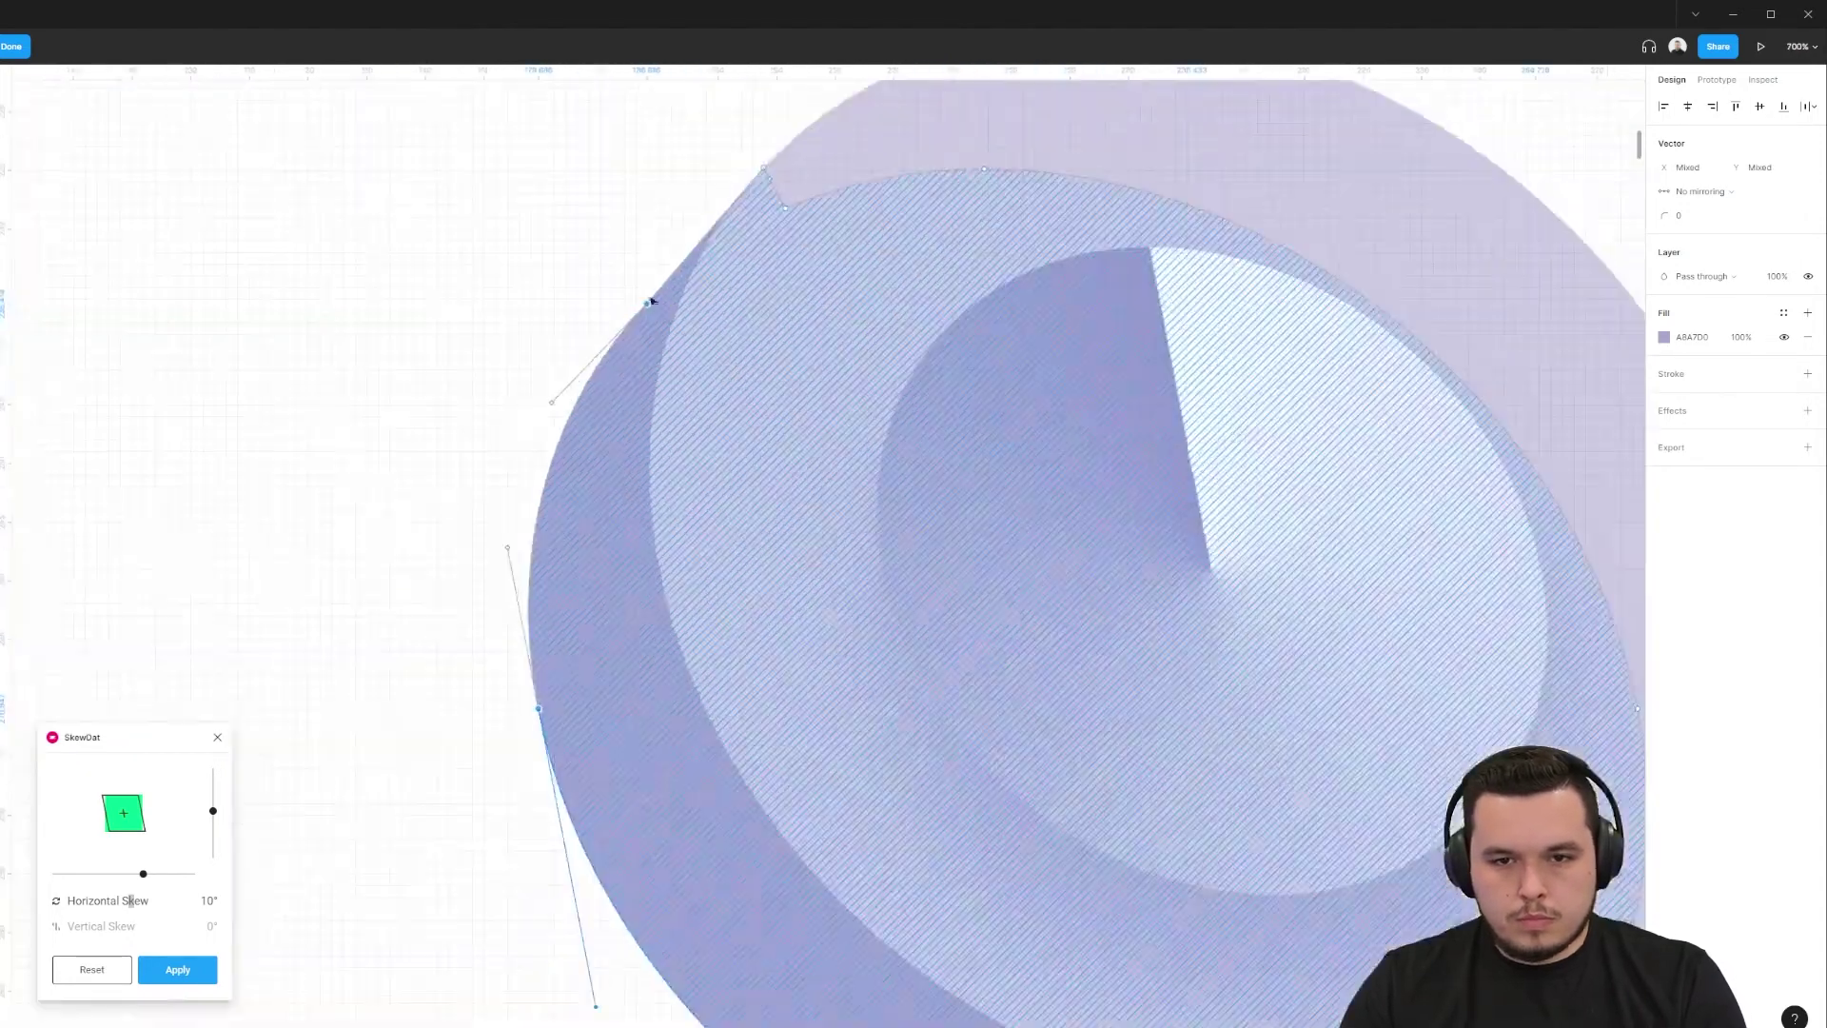
scroll(664, 343, "down", 8)
scroll(603, 686, "up", 8)
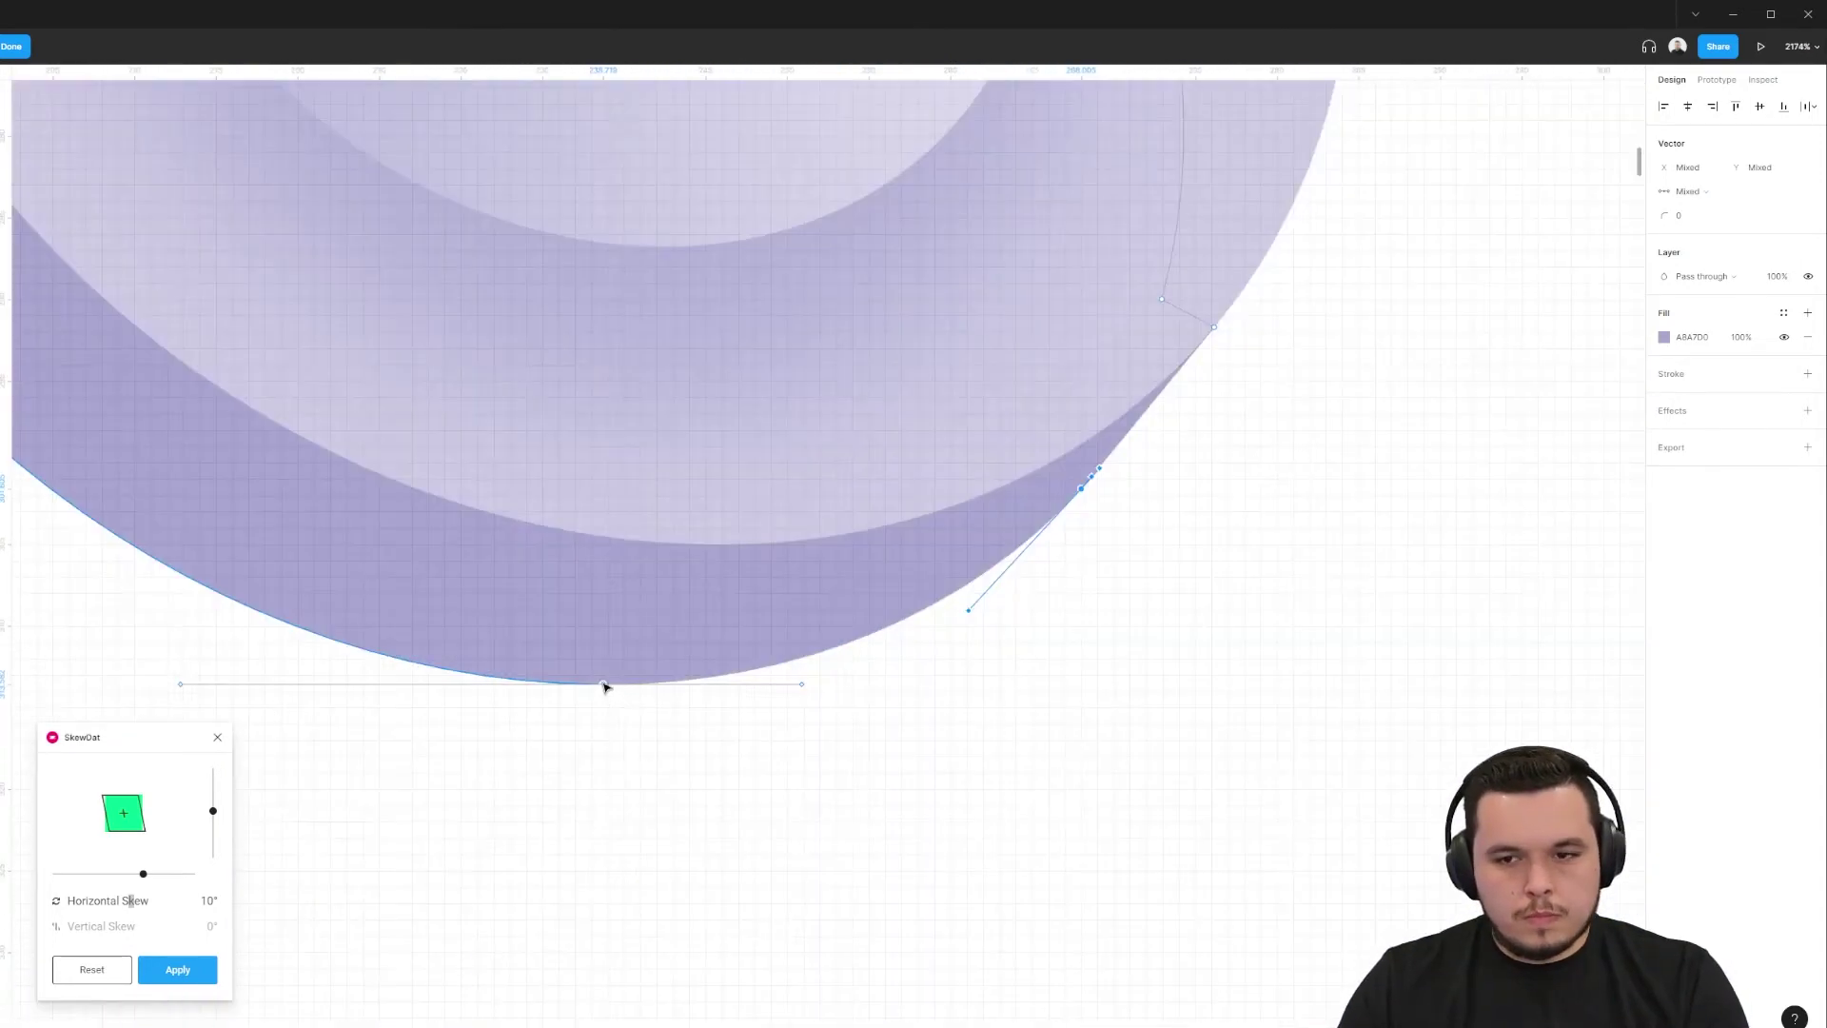
scroll(603, 685, "down", 8)
key("Escape")
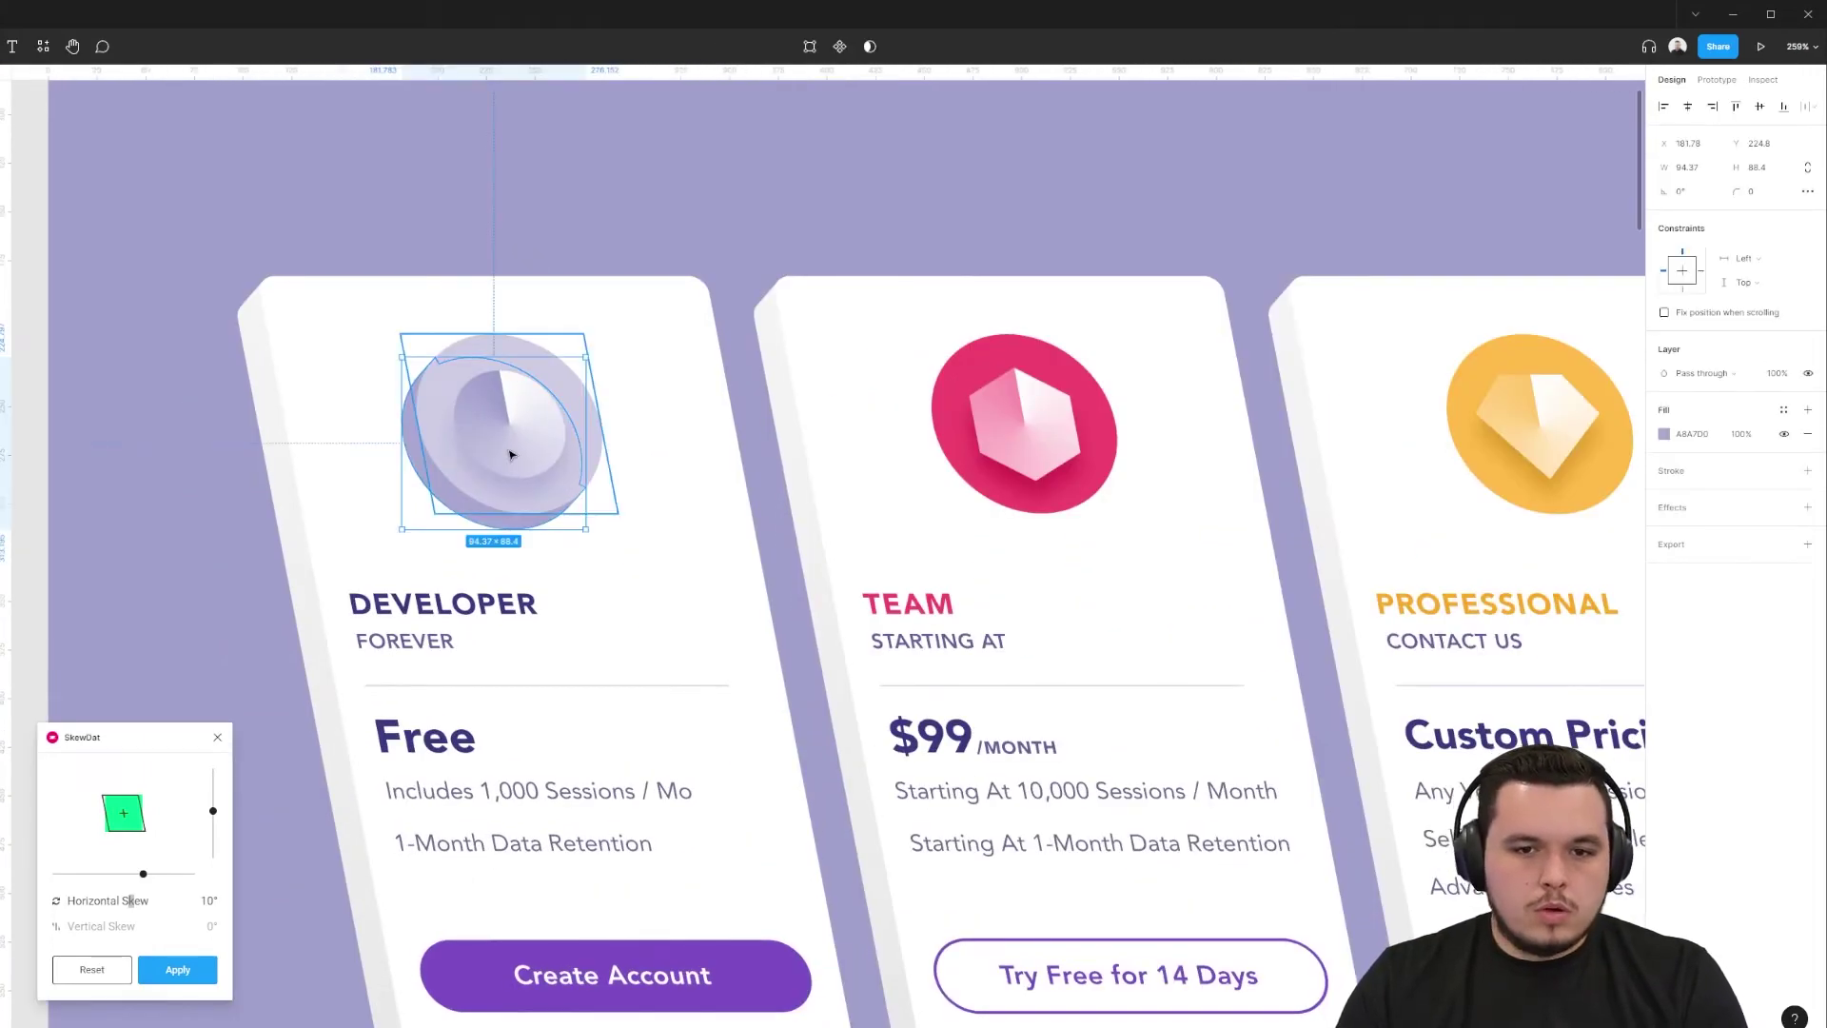
- Group the Developer icon's parts with the lavender side shape and shift the group slightly upward on the card
left_click(495, 455, "shift")
key("ctrl+g")
left_click_drag(541, 432, 542, 417)
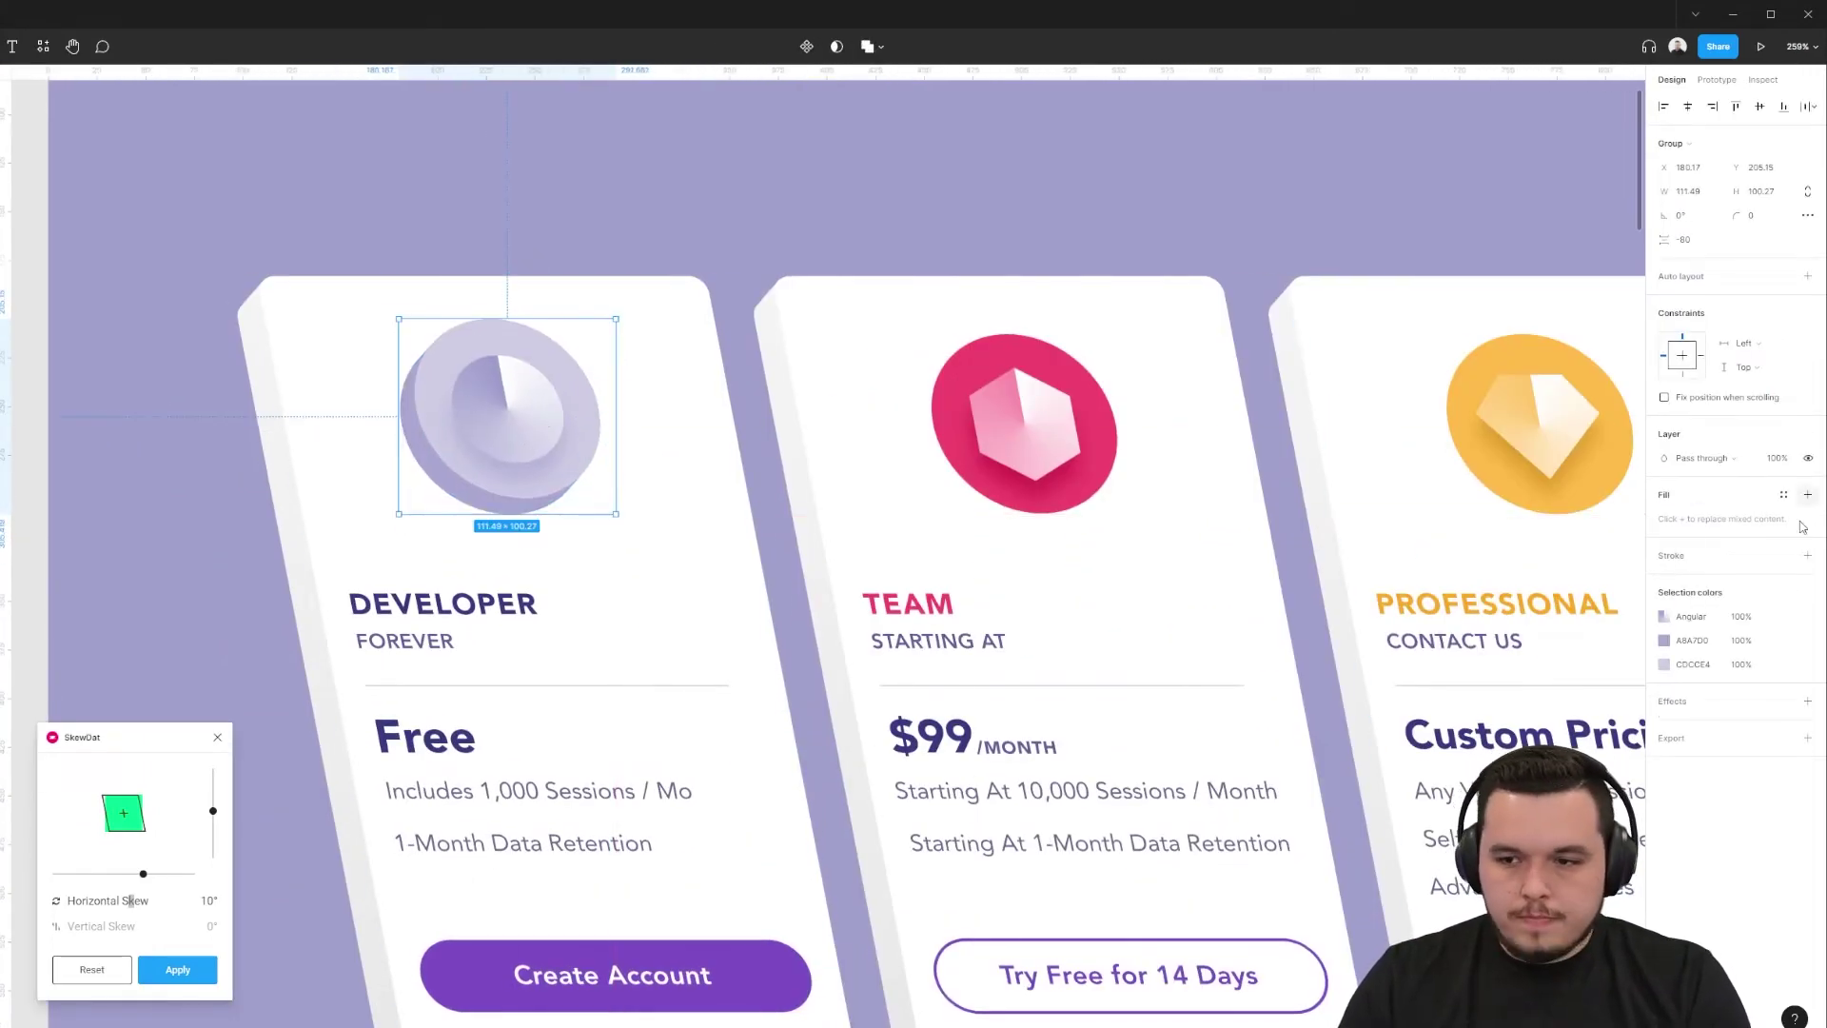
- Add a drop shadow to the Developer icon group with a wide blur and an offset toward the lower left
left_click(1807, 739)
left_click(1786, 763)
left_click(1807, 702)
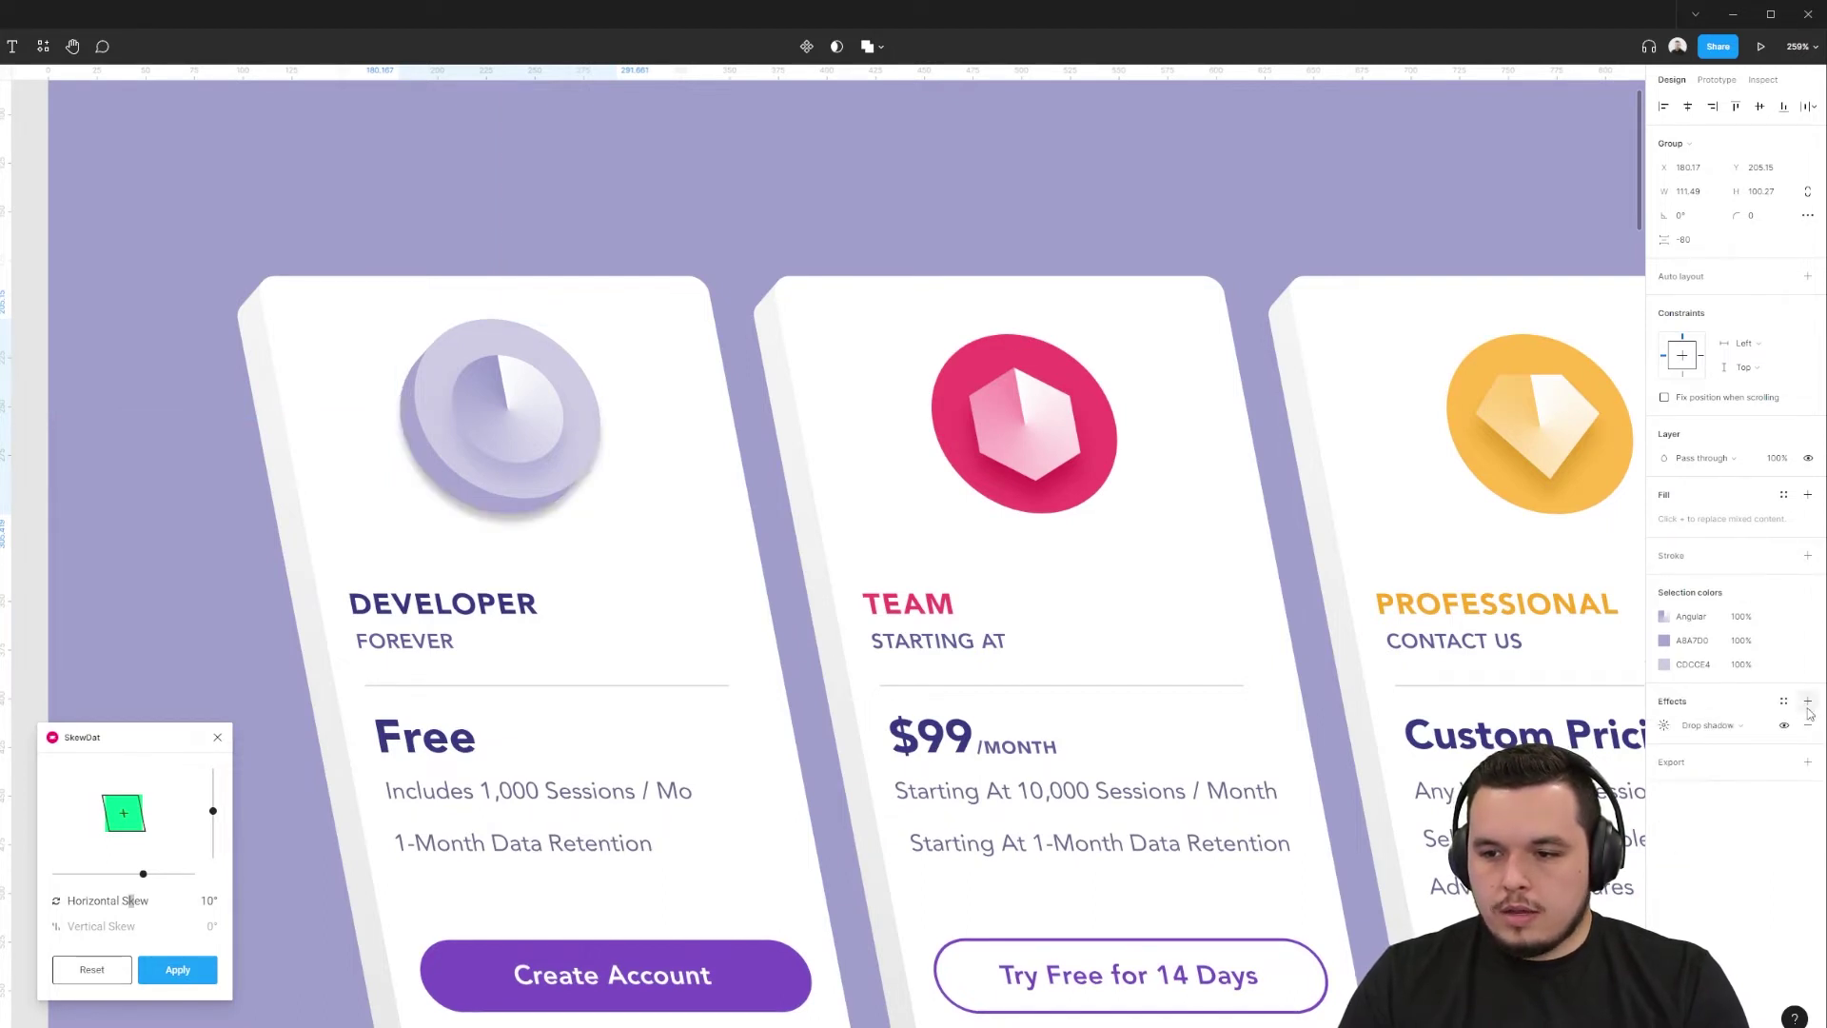
left_click(1666, 727)
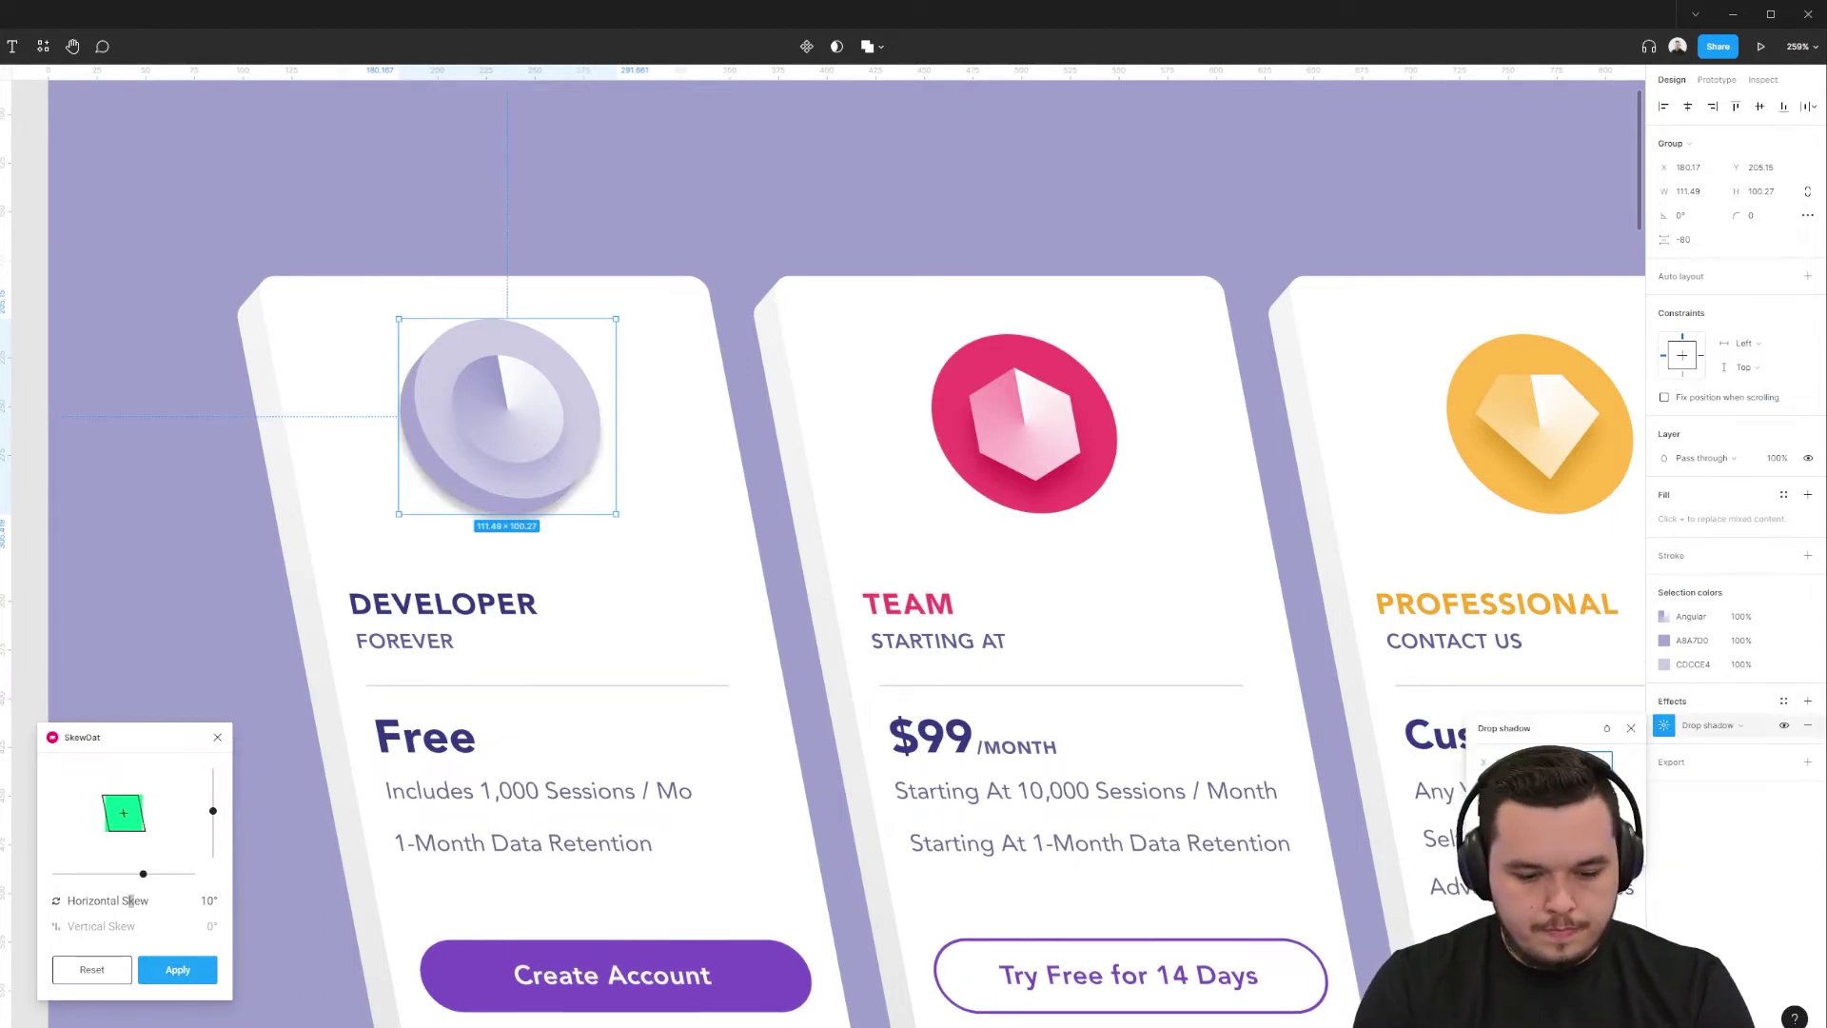
key("Return")
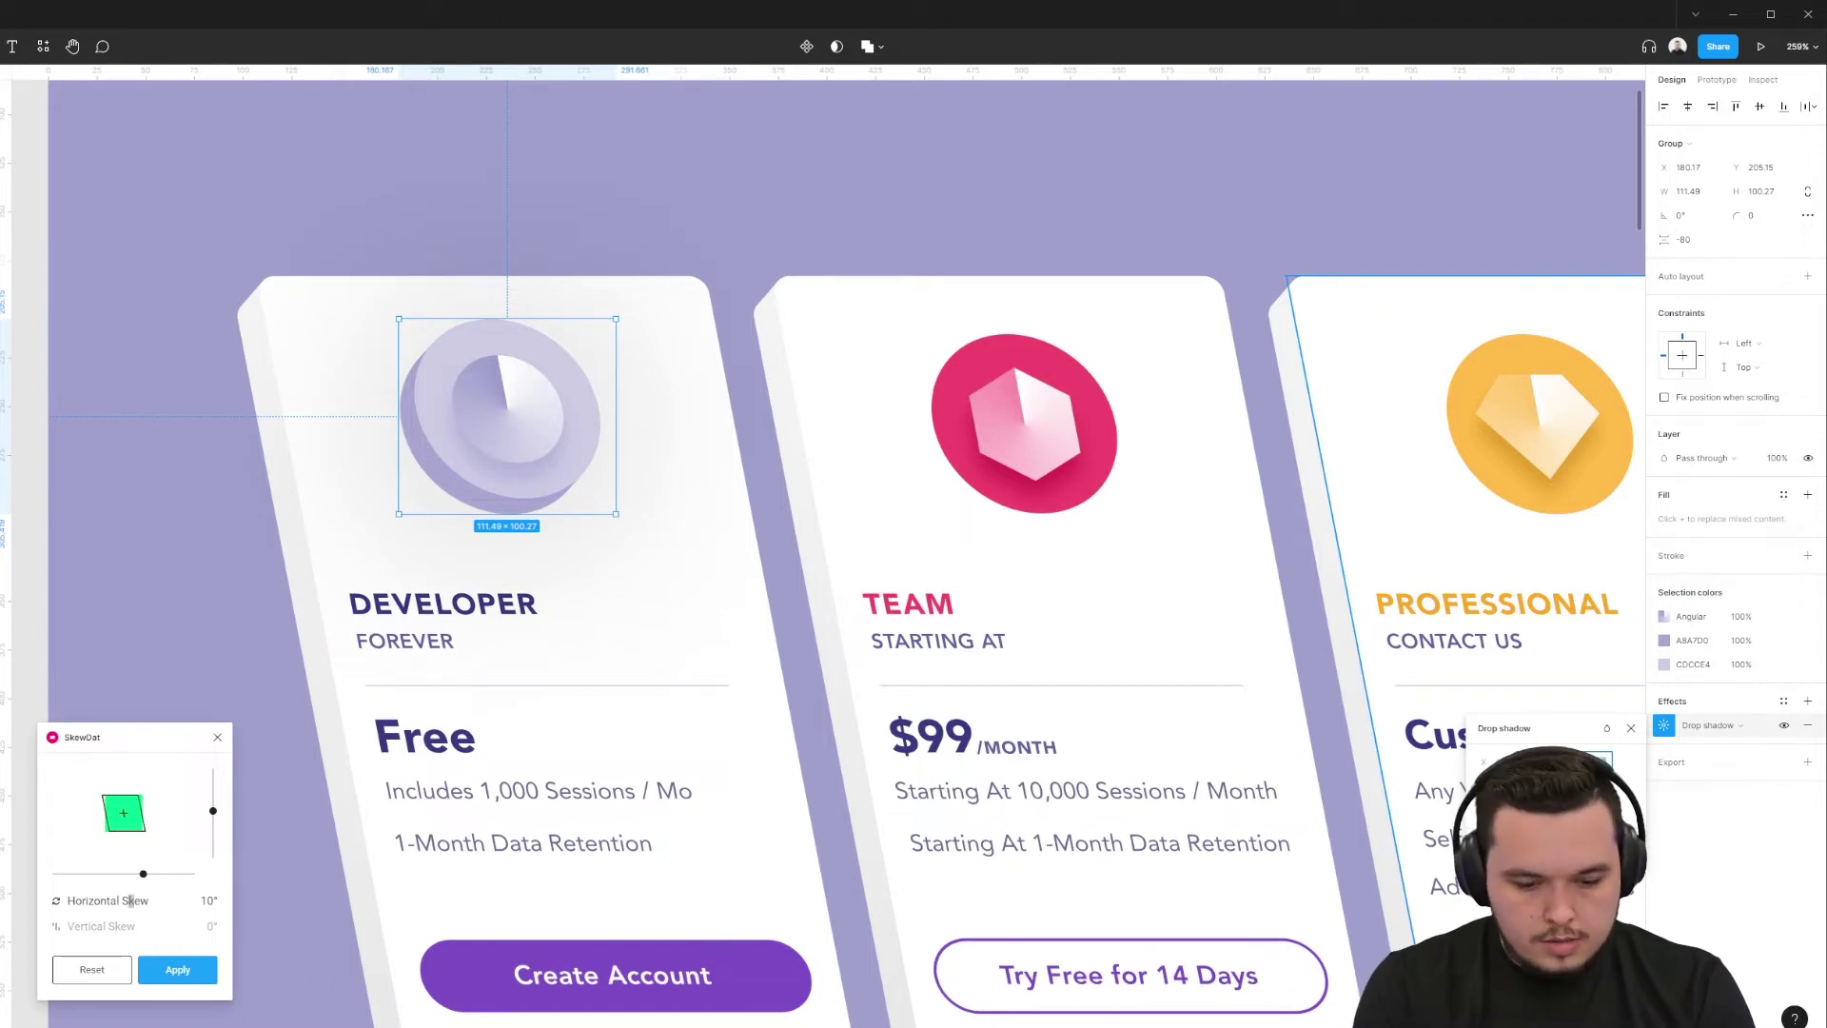
key("Return")
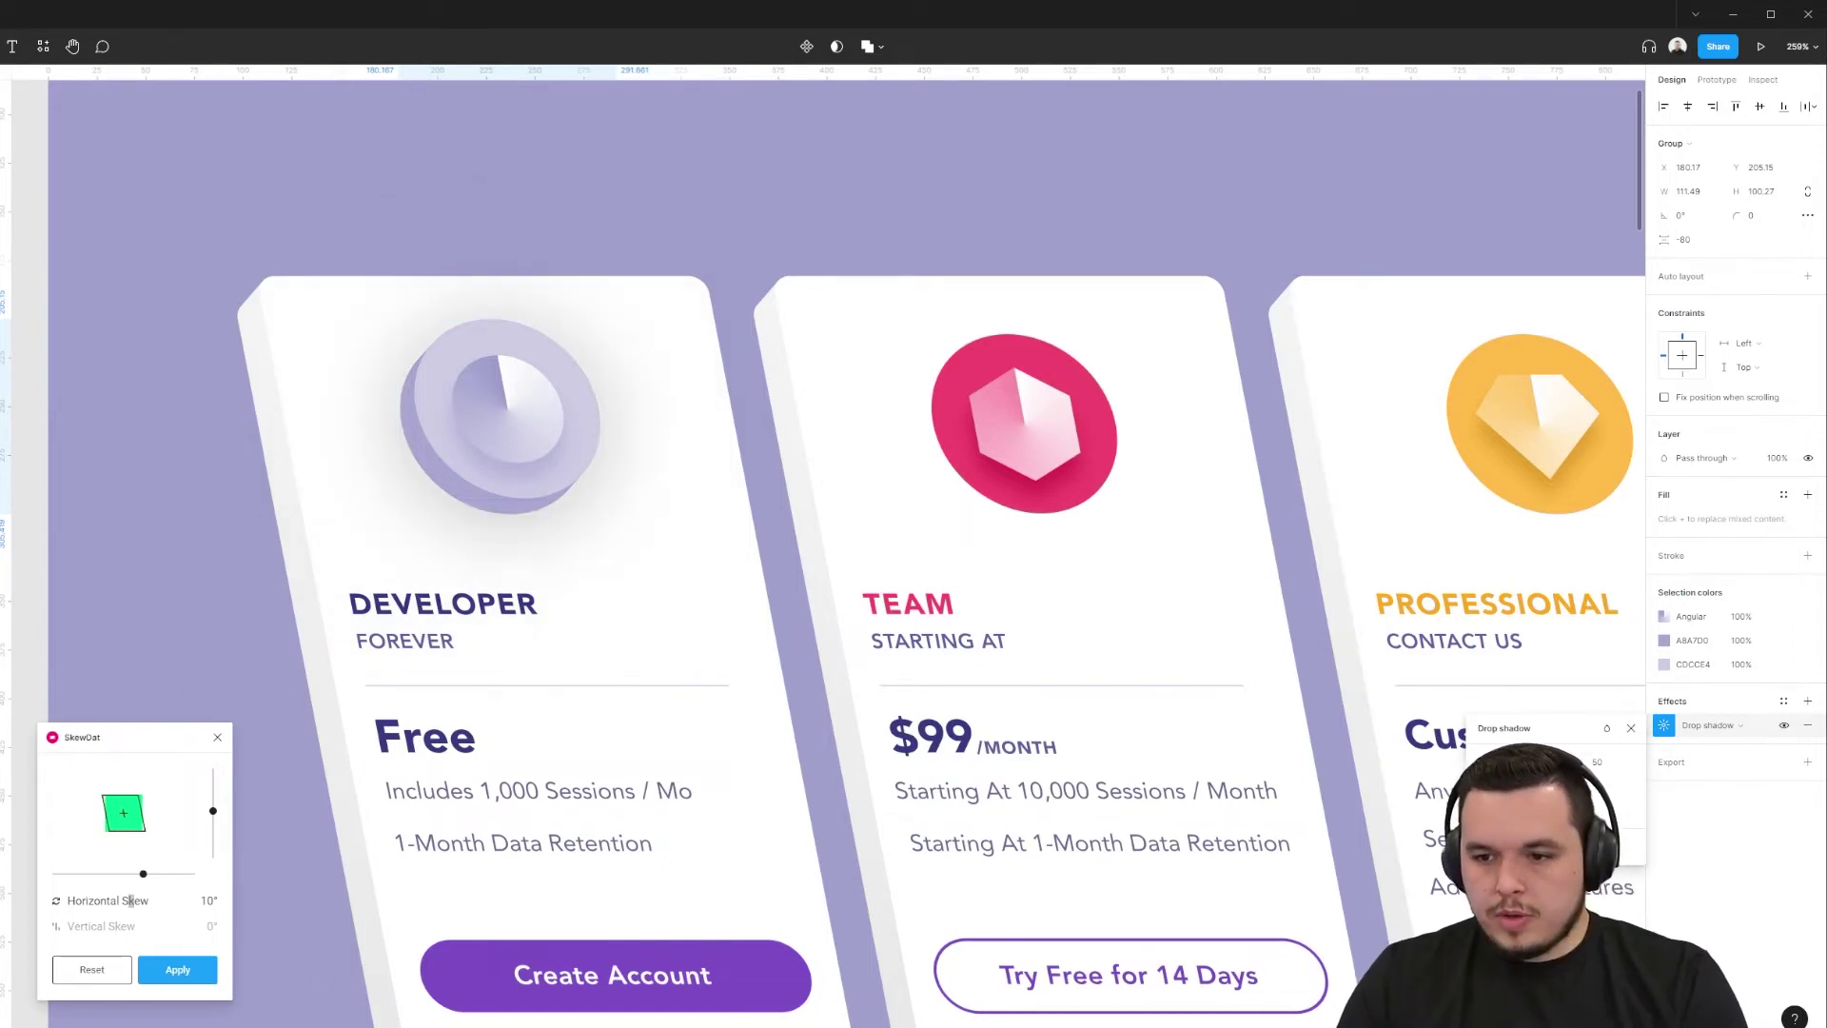
key("alt")
mouse_move(1492, 761)
left_mouse_down()
mouse_move(1472, 760)
mouse_move(1506, 791)
left_mouse_up()
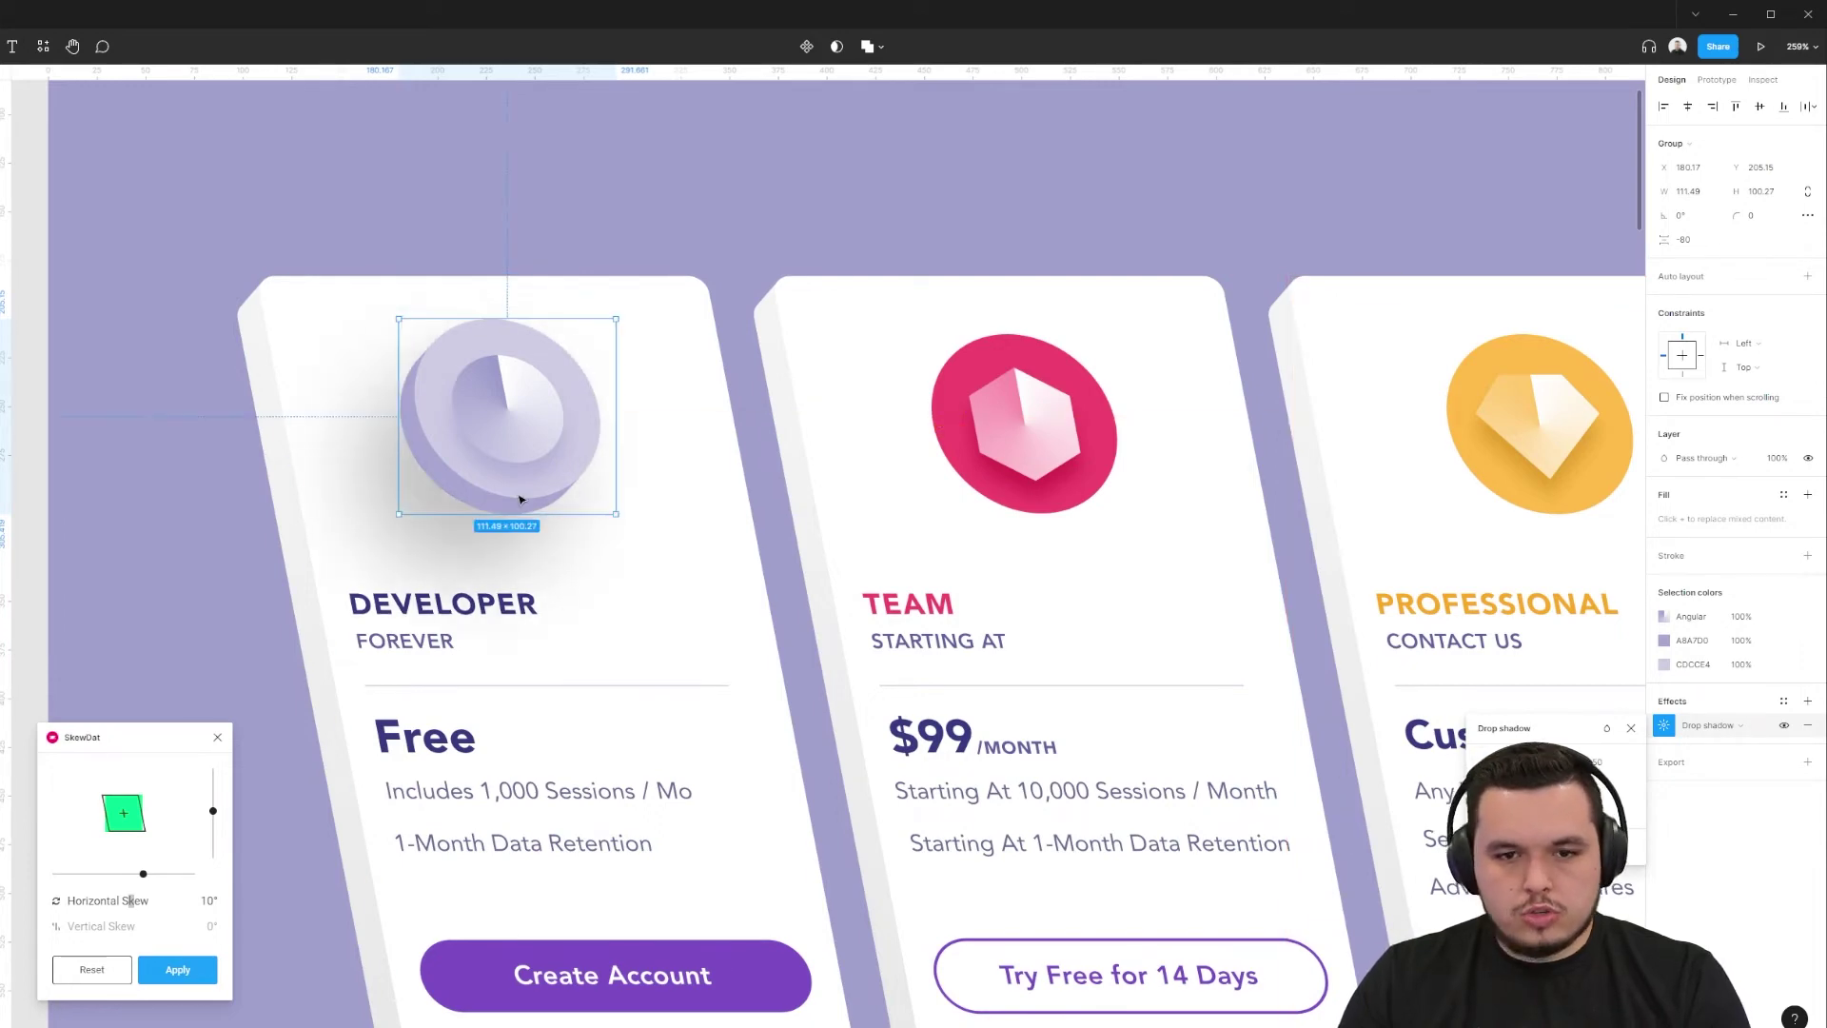
- Enlarge the Developer icon group to about 116 × 104 and tint its shadow dark purple at 41% opacity
left_click_drag(522, 319, 522, 310)
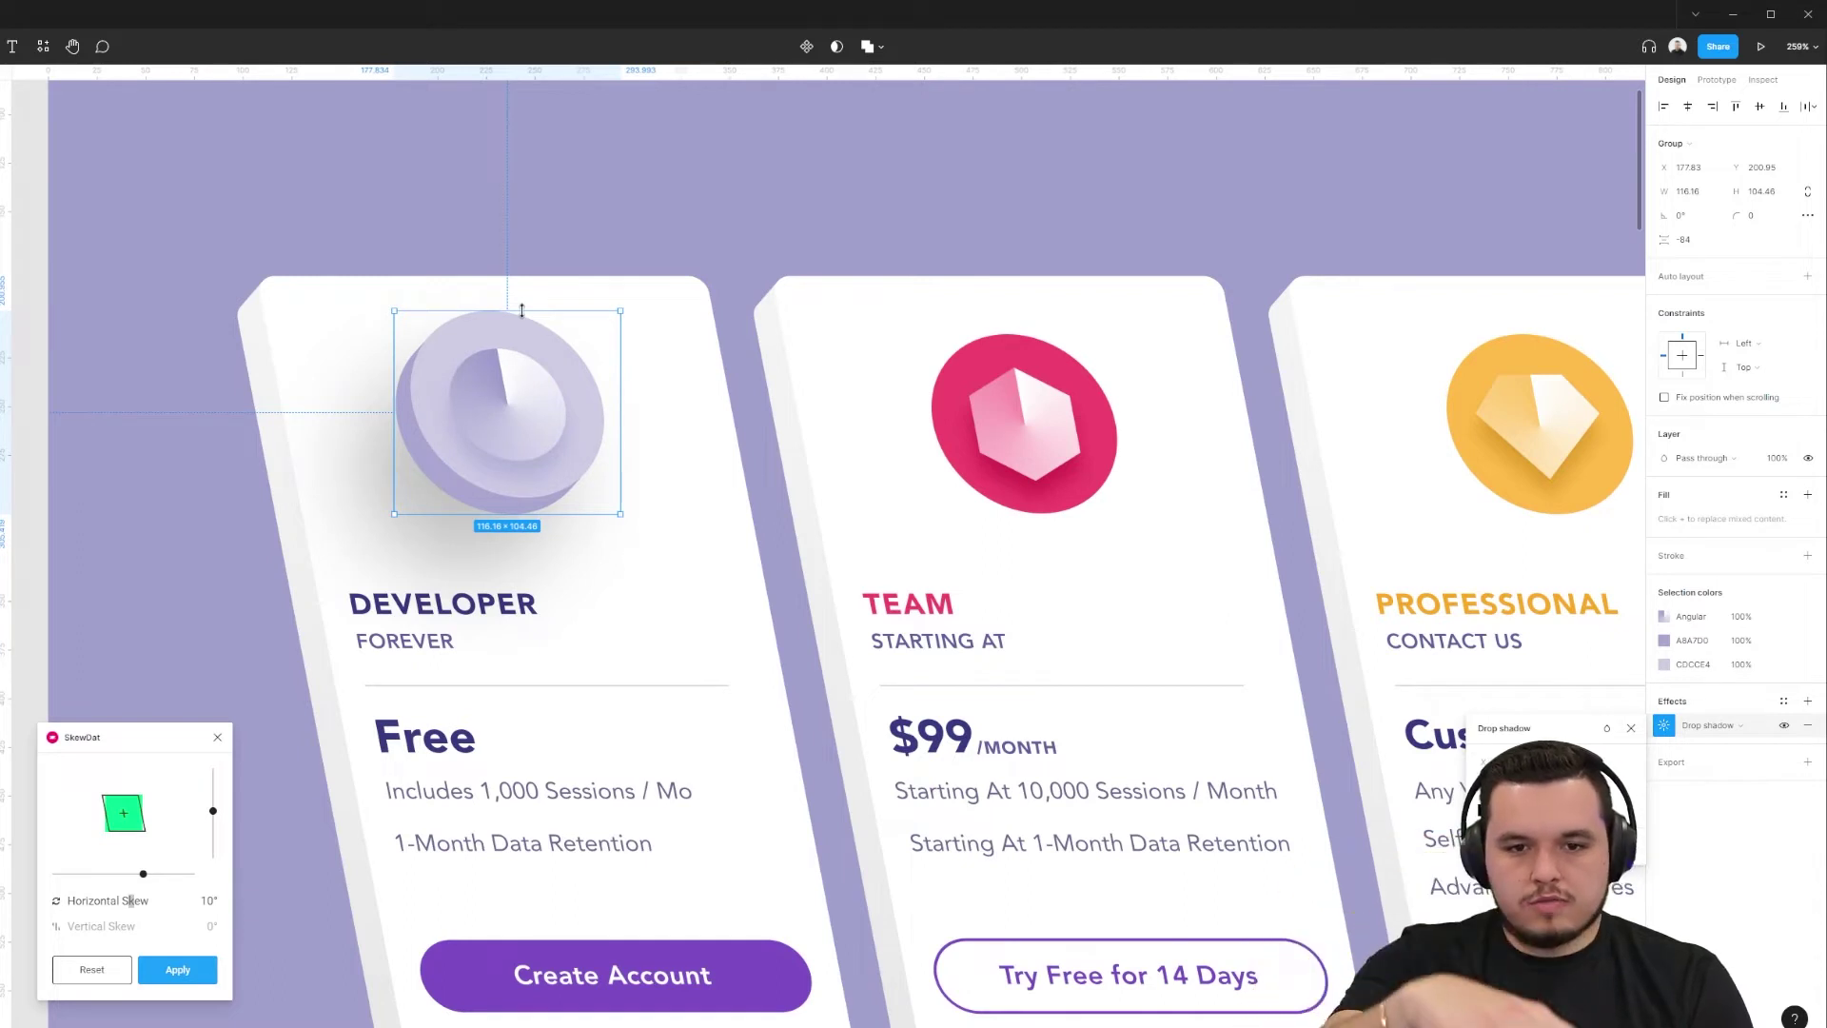
left_click(1485, 810)
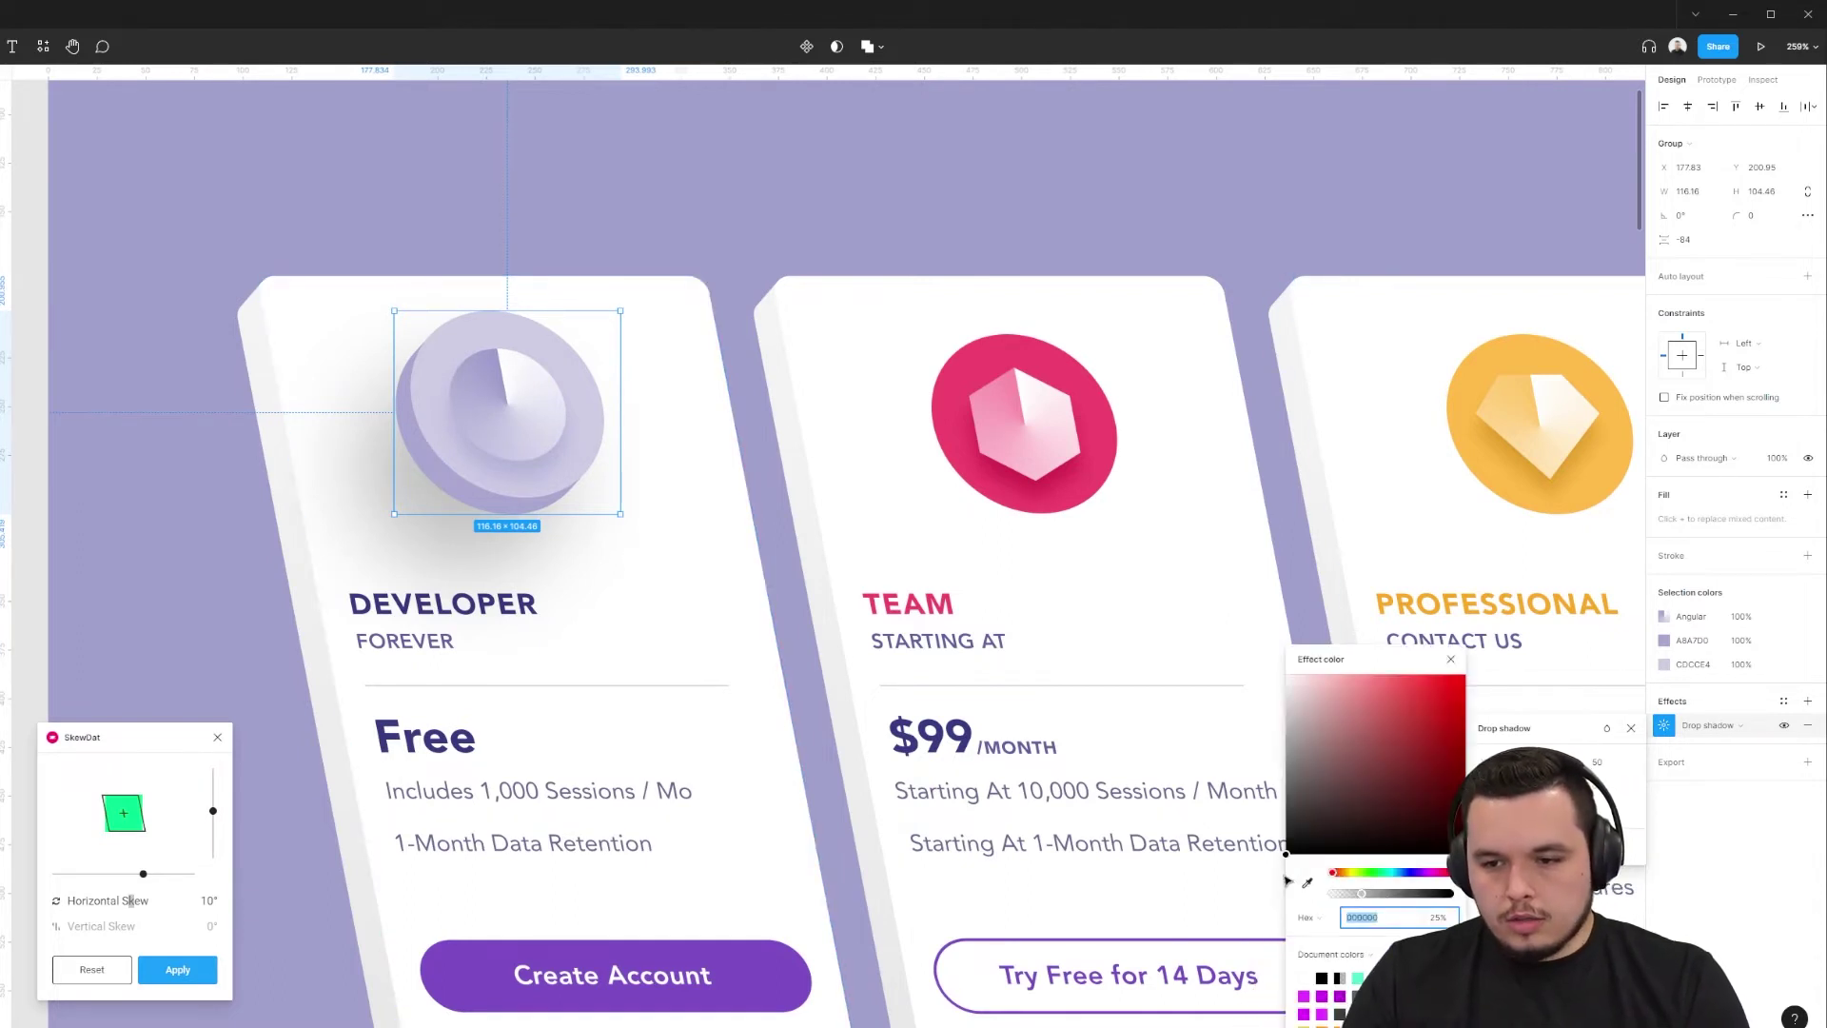
left_click(1306, 884)
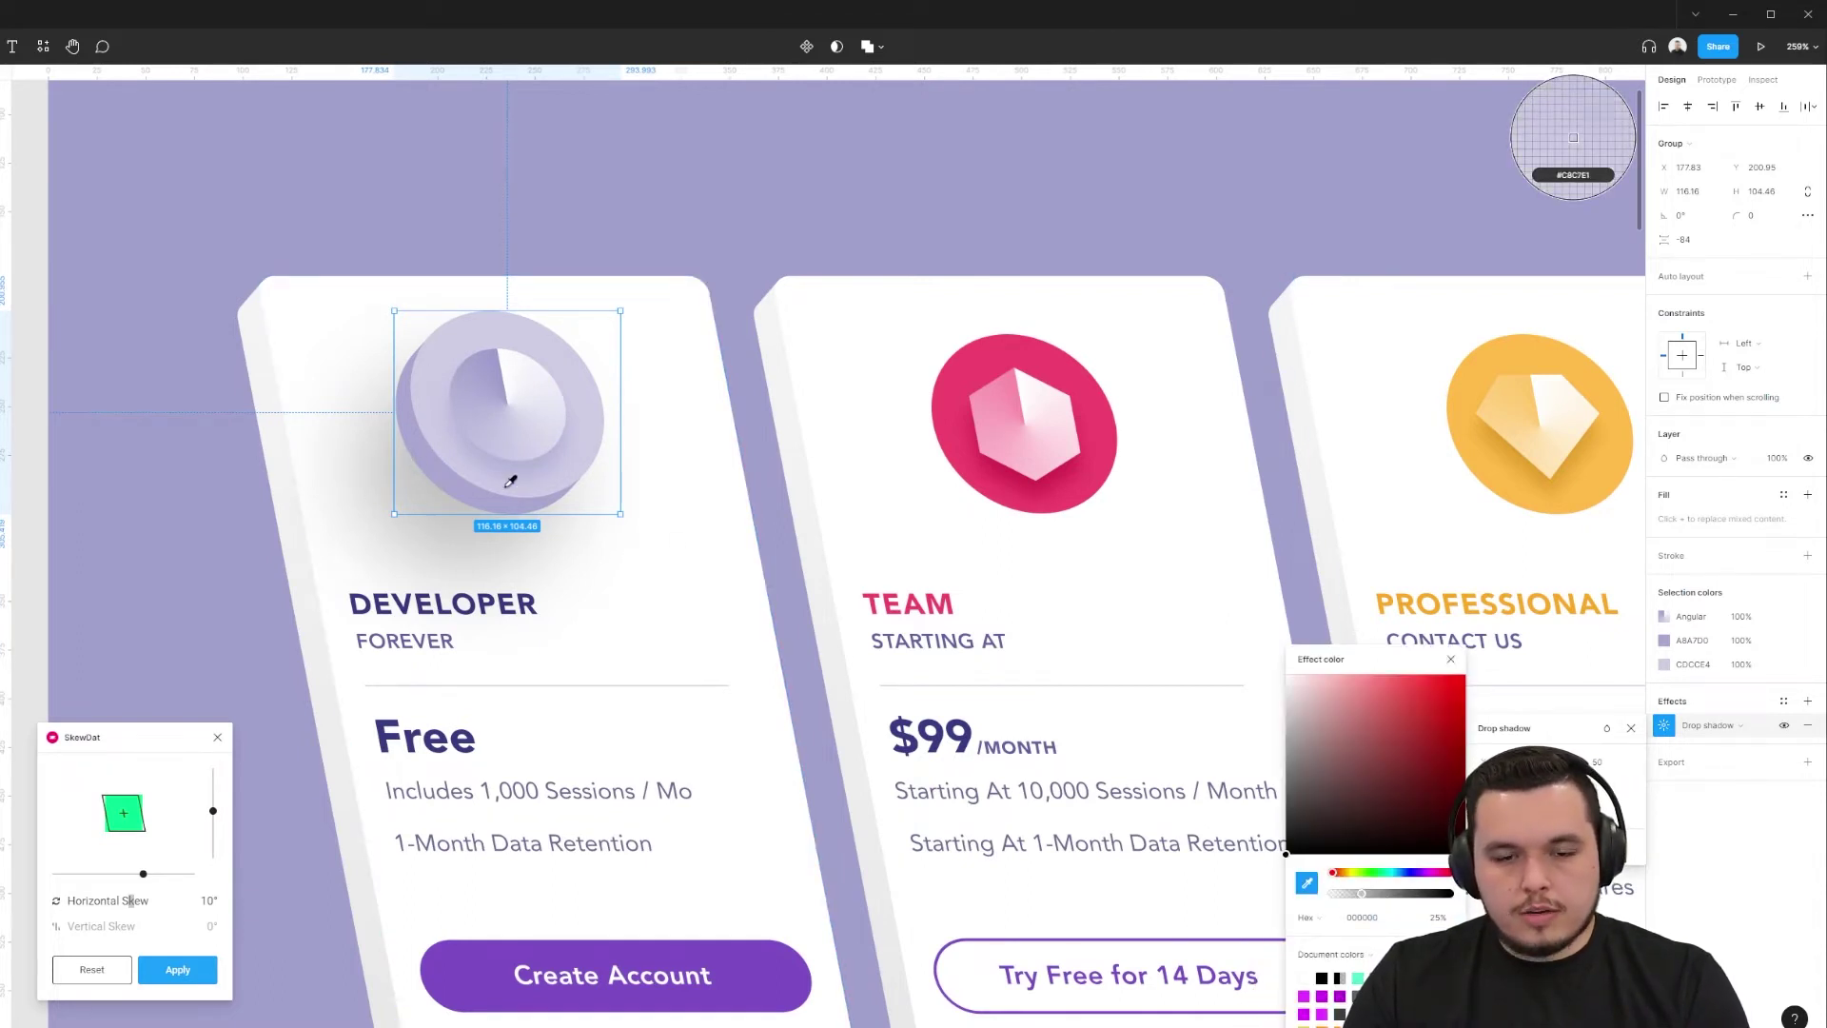
left_click(436, 453)
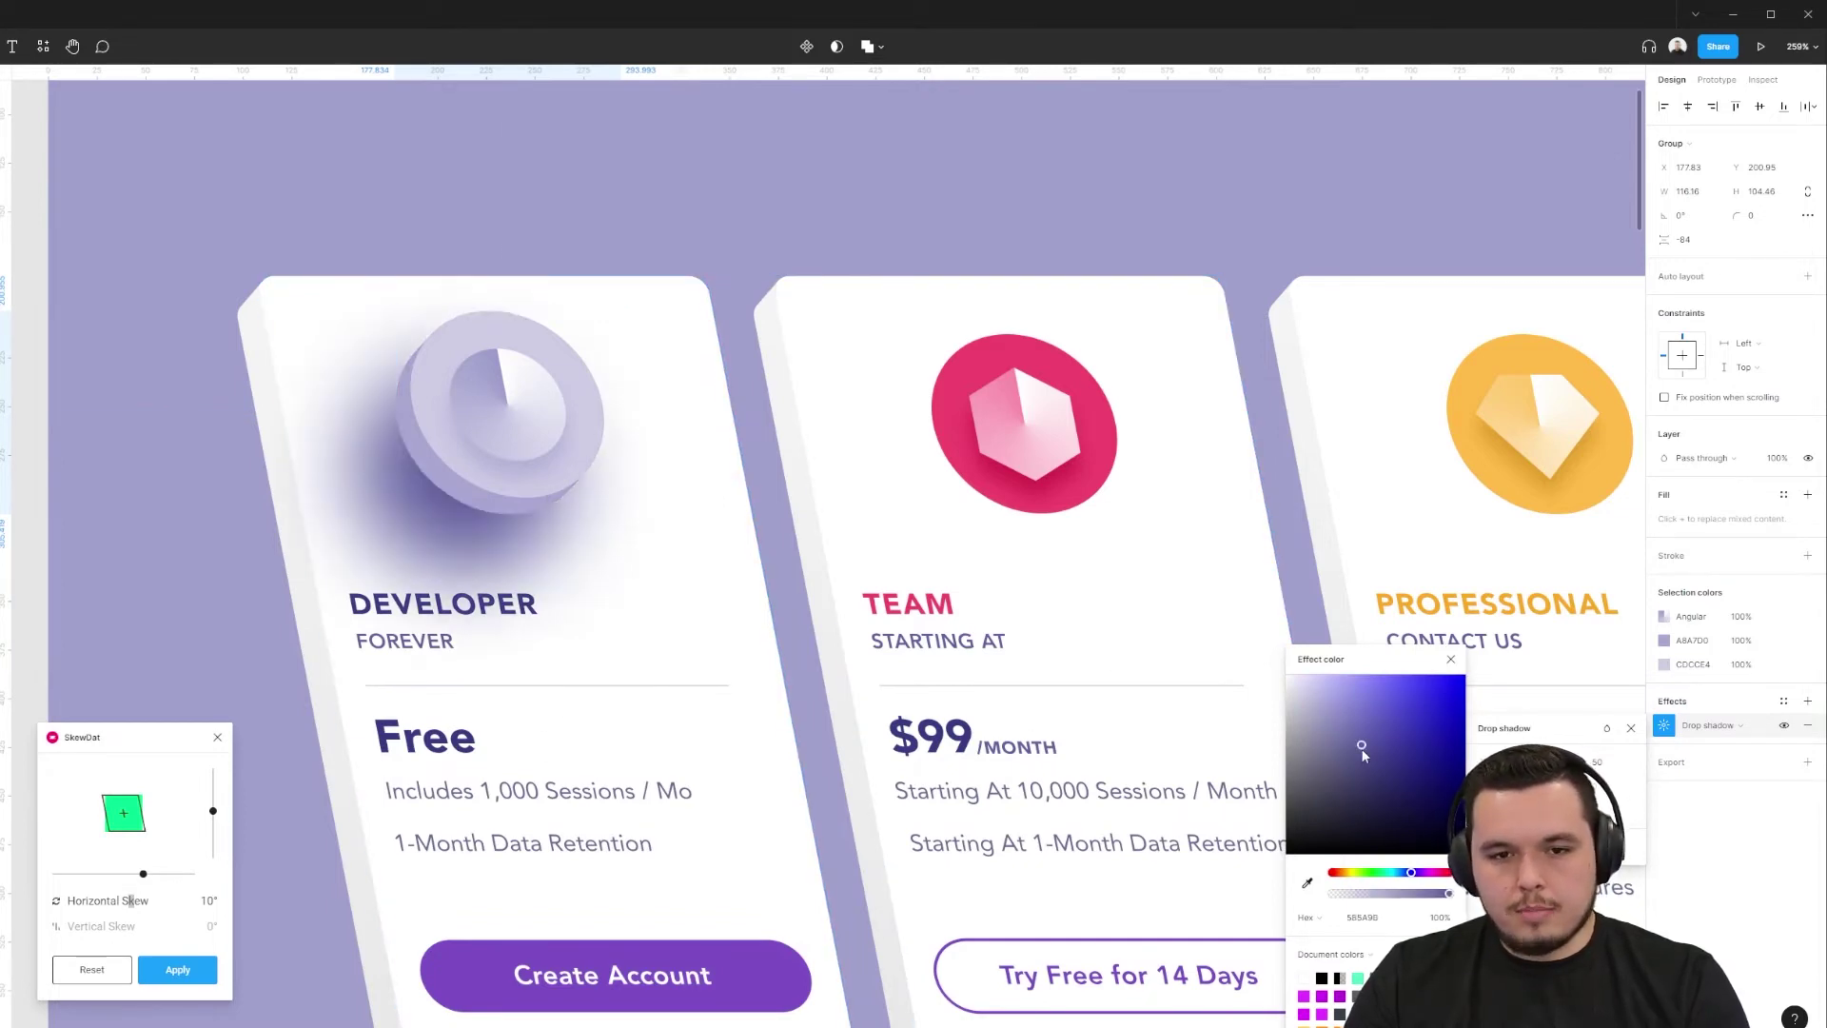
left_click_drag(1401, 894, 1380, 893)
key("alt")
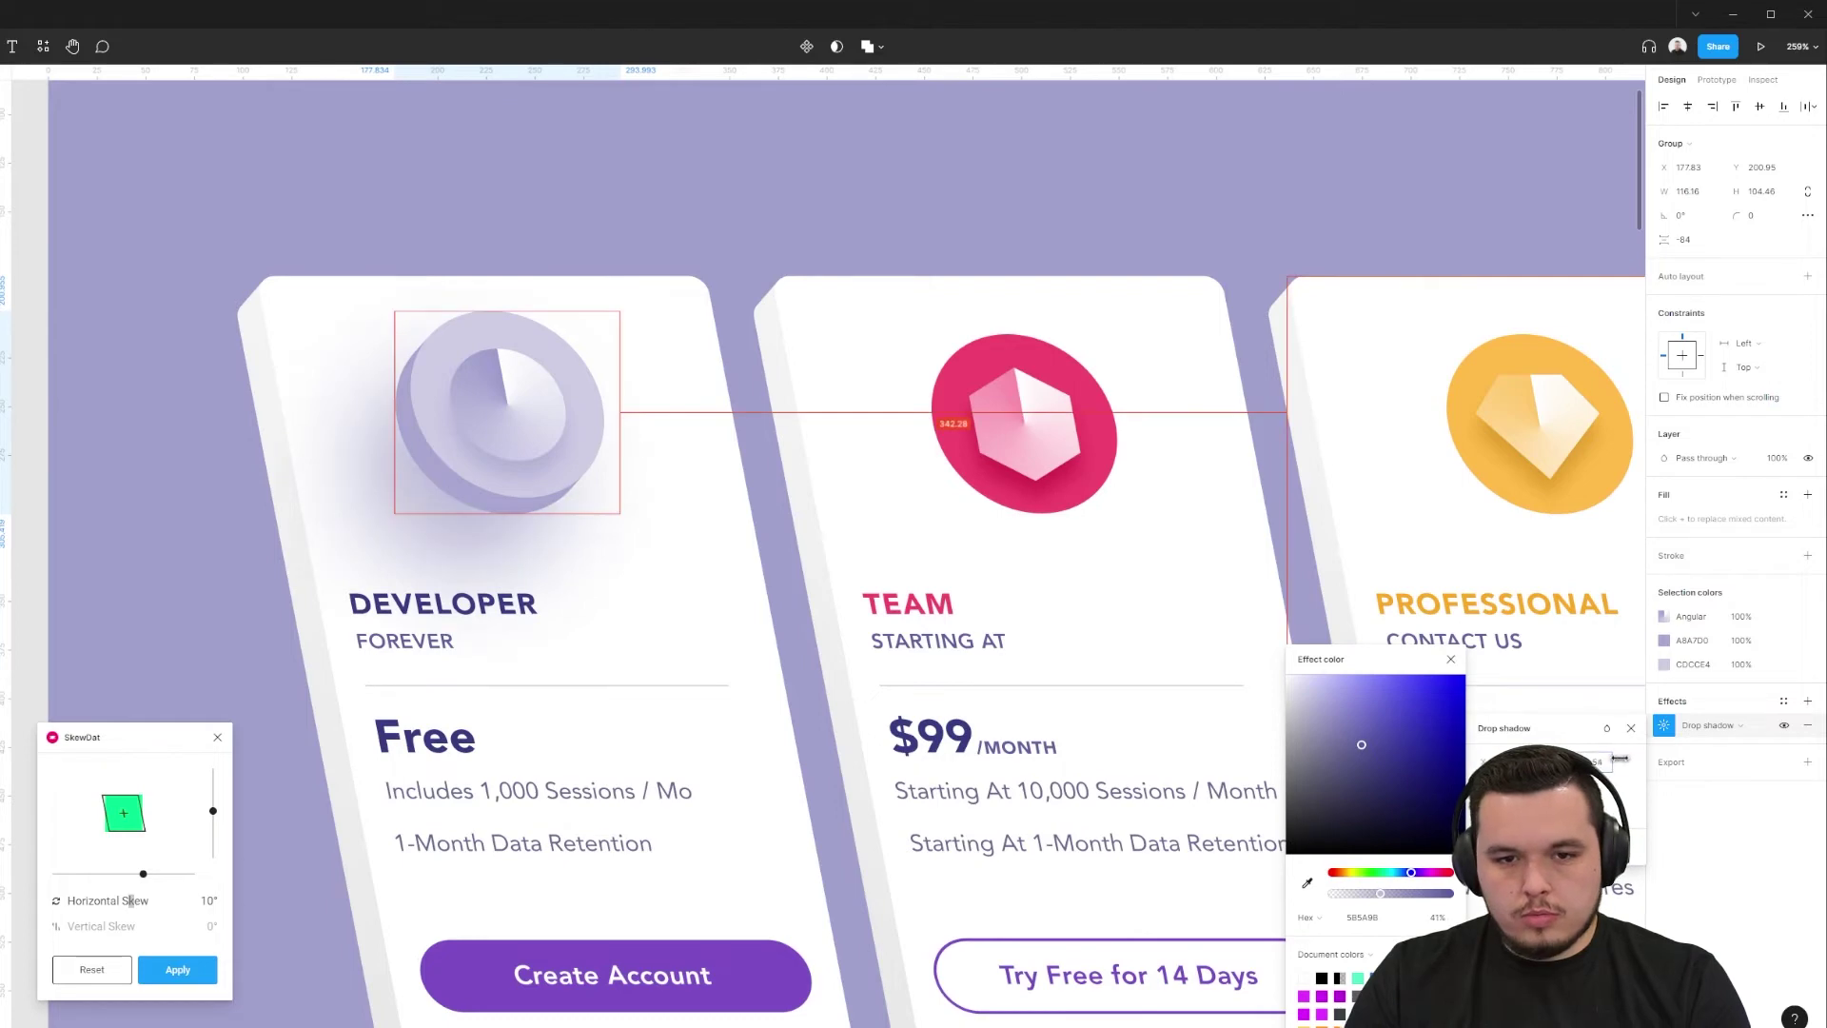
left_click_drag(542, 347, 510, 273)
key("ctrl+z")
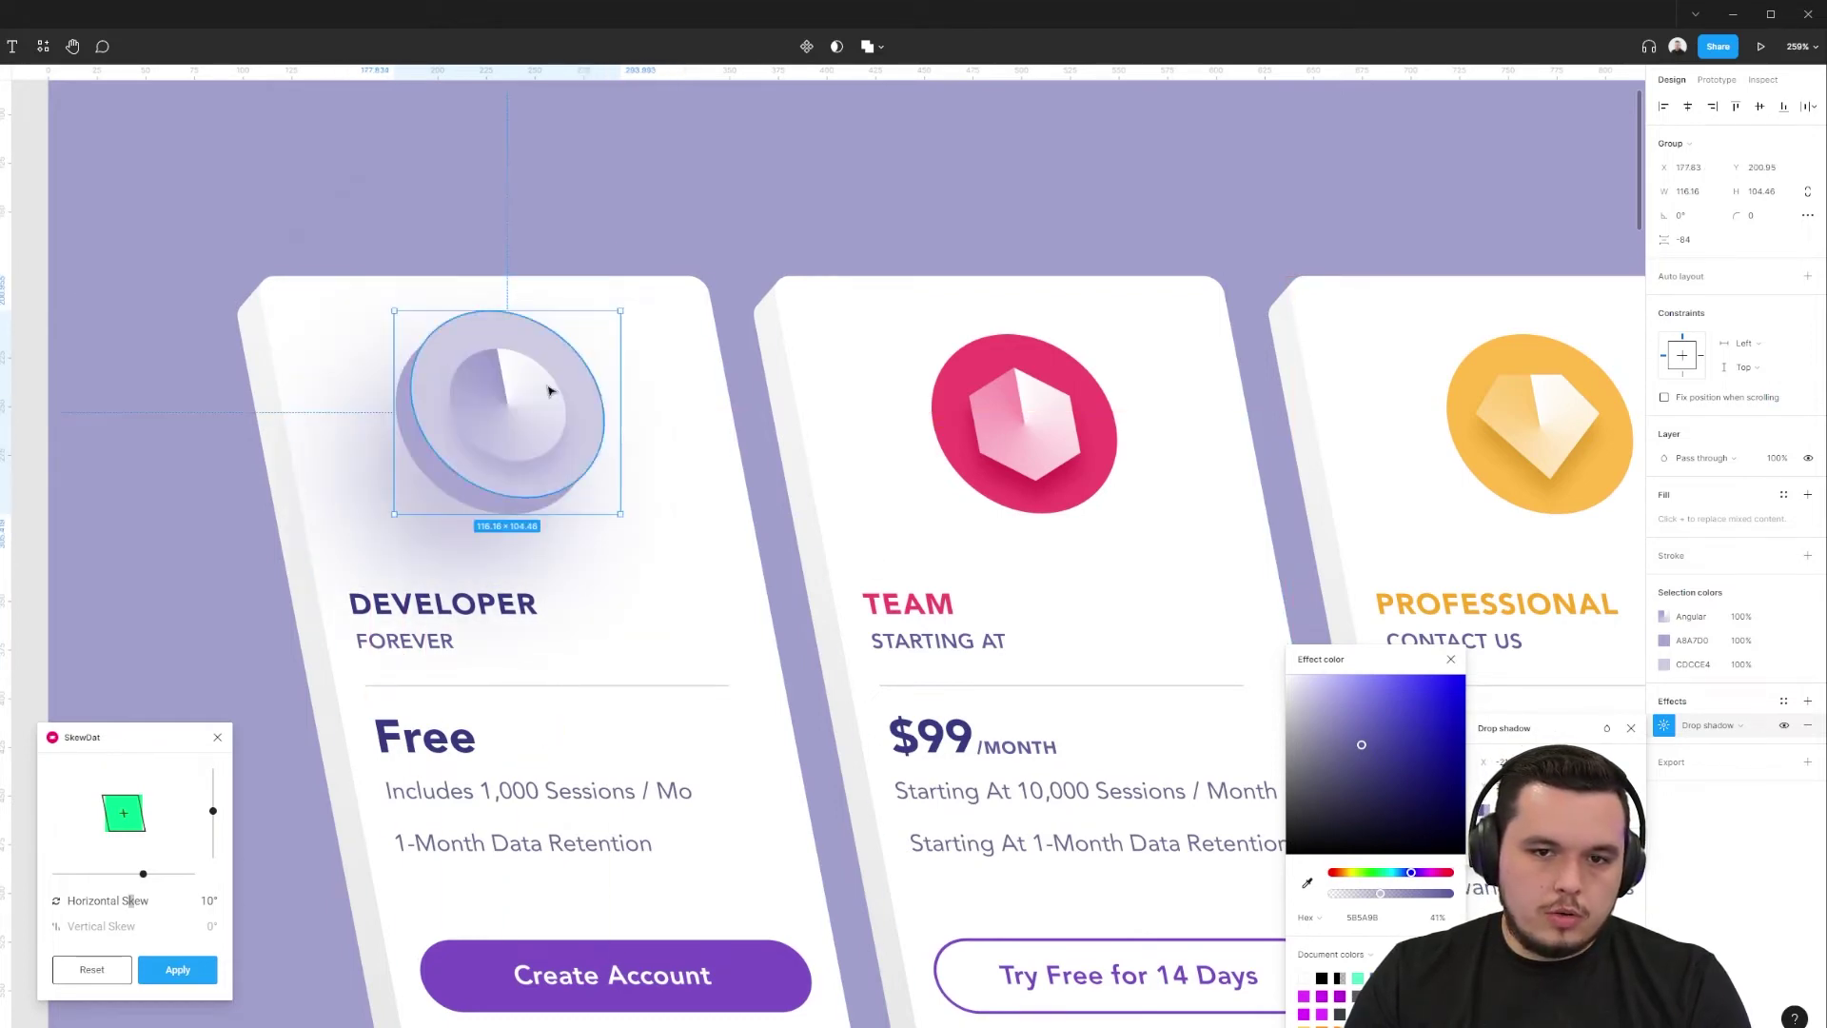
left_click_drag(580, 445, 371, 576)
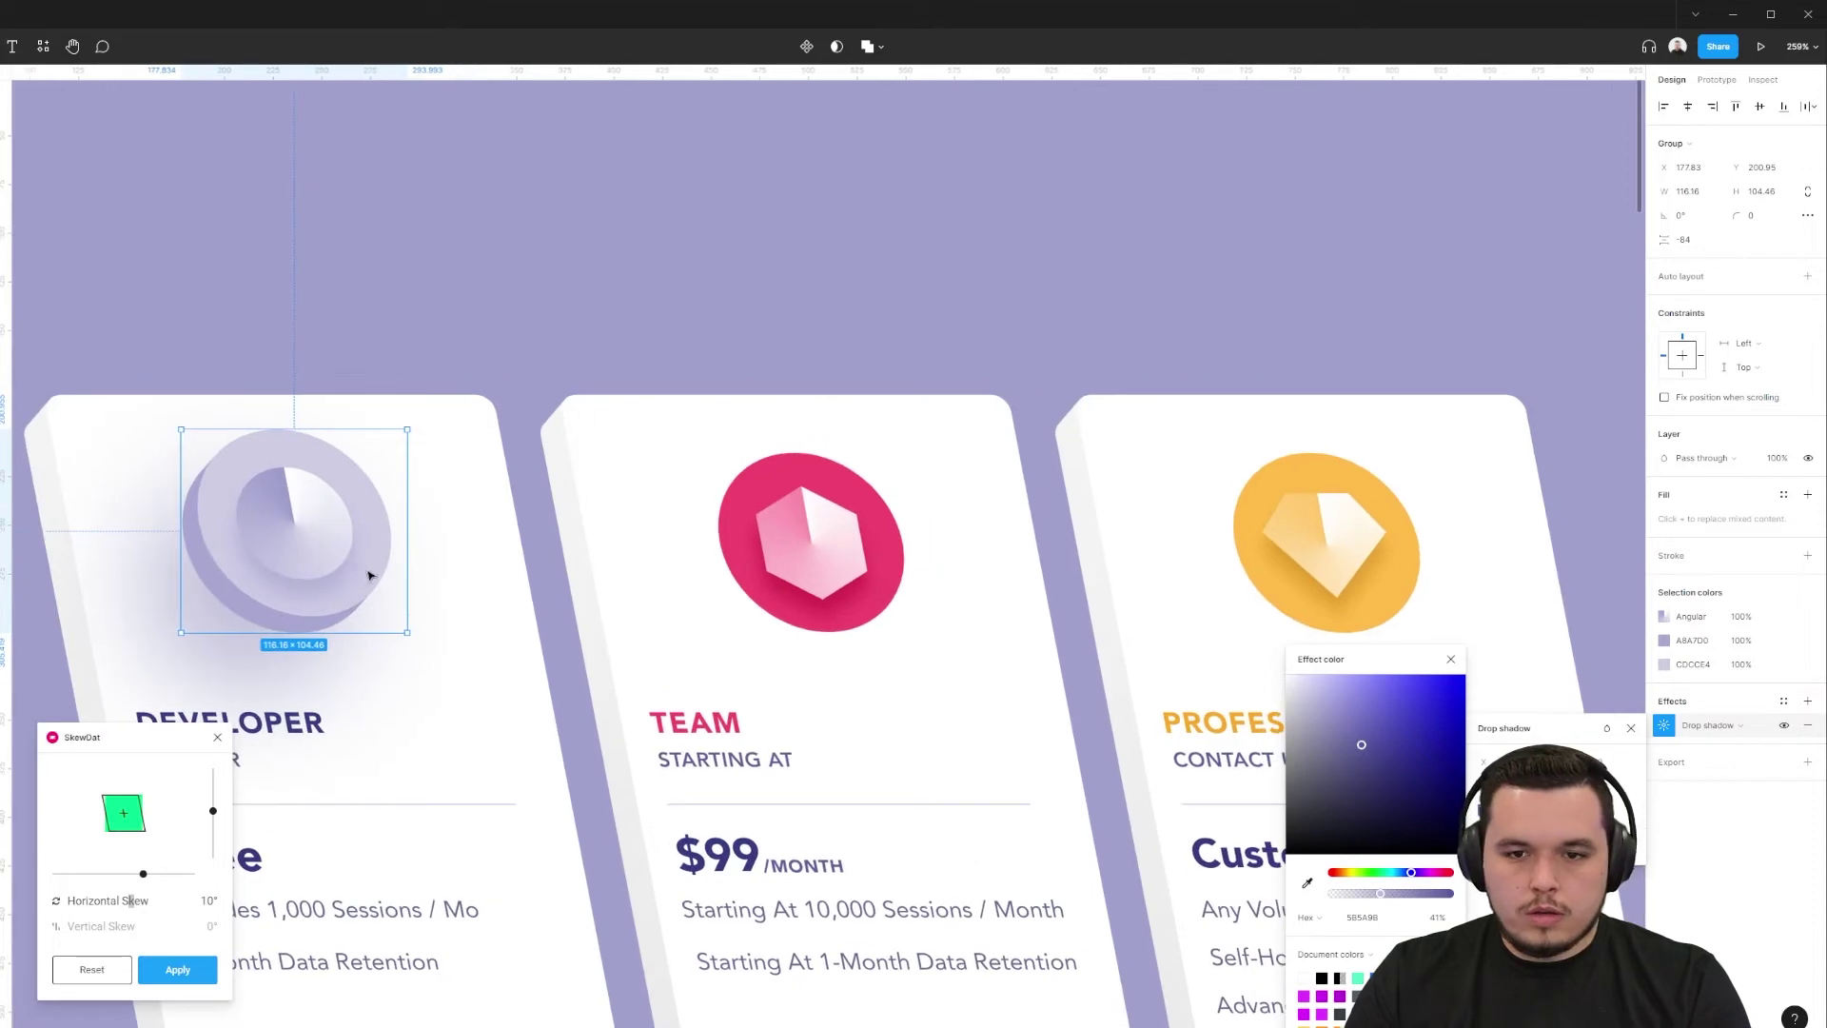
left_click(1451, 658)
- Duplicate the Developer icon onto the Team card and apply the Team circle's pink fill to the copy's circle and side
left_click_drag(281, 591, 619, 590)
left_click(794, 470)
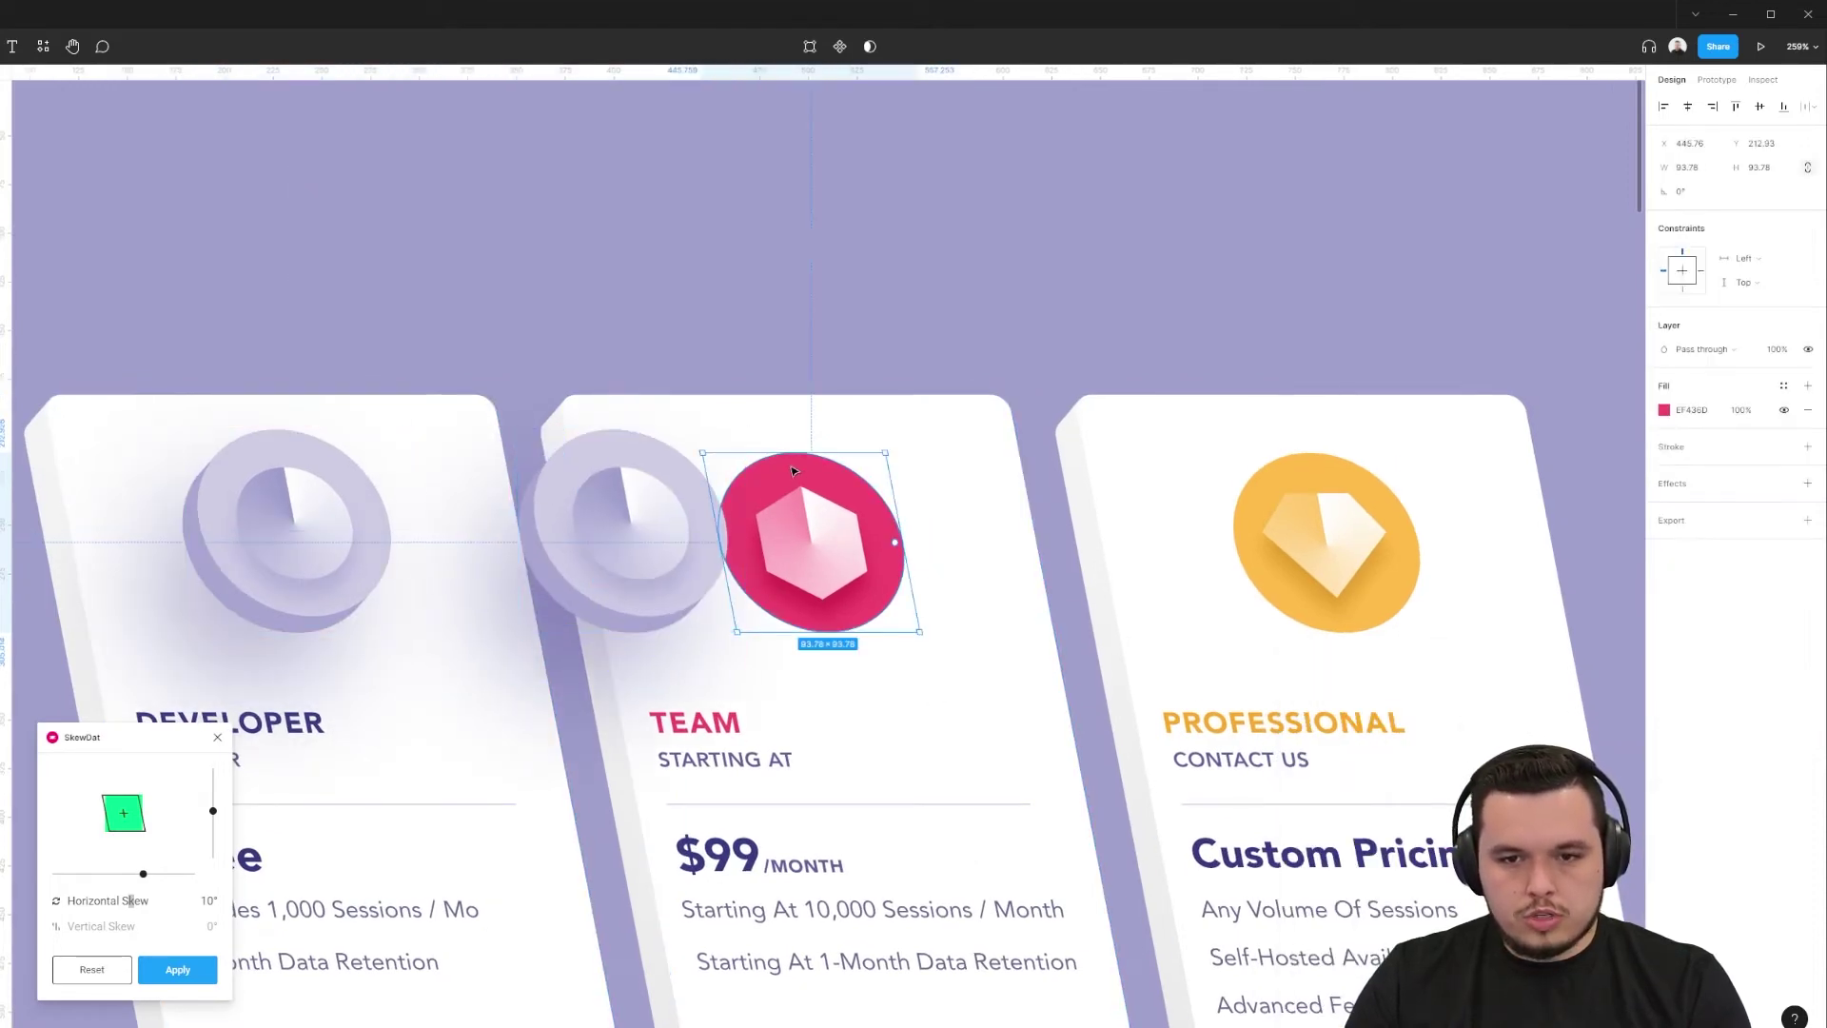
left_click(590, 460)
key("ctrl+alt+v")
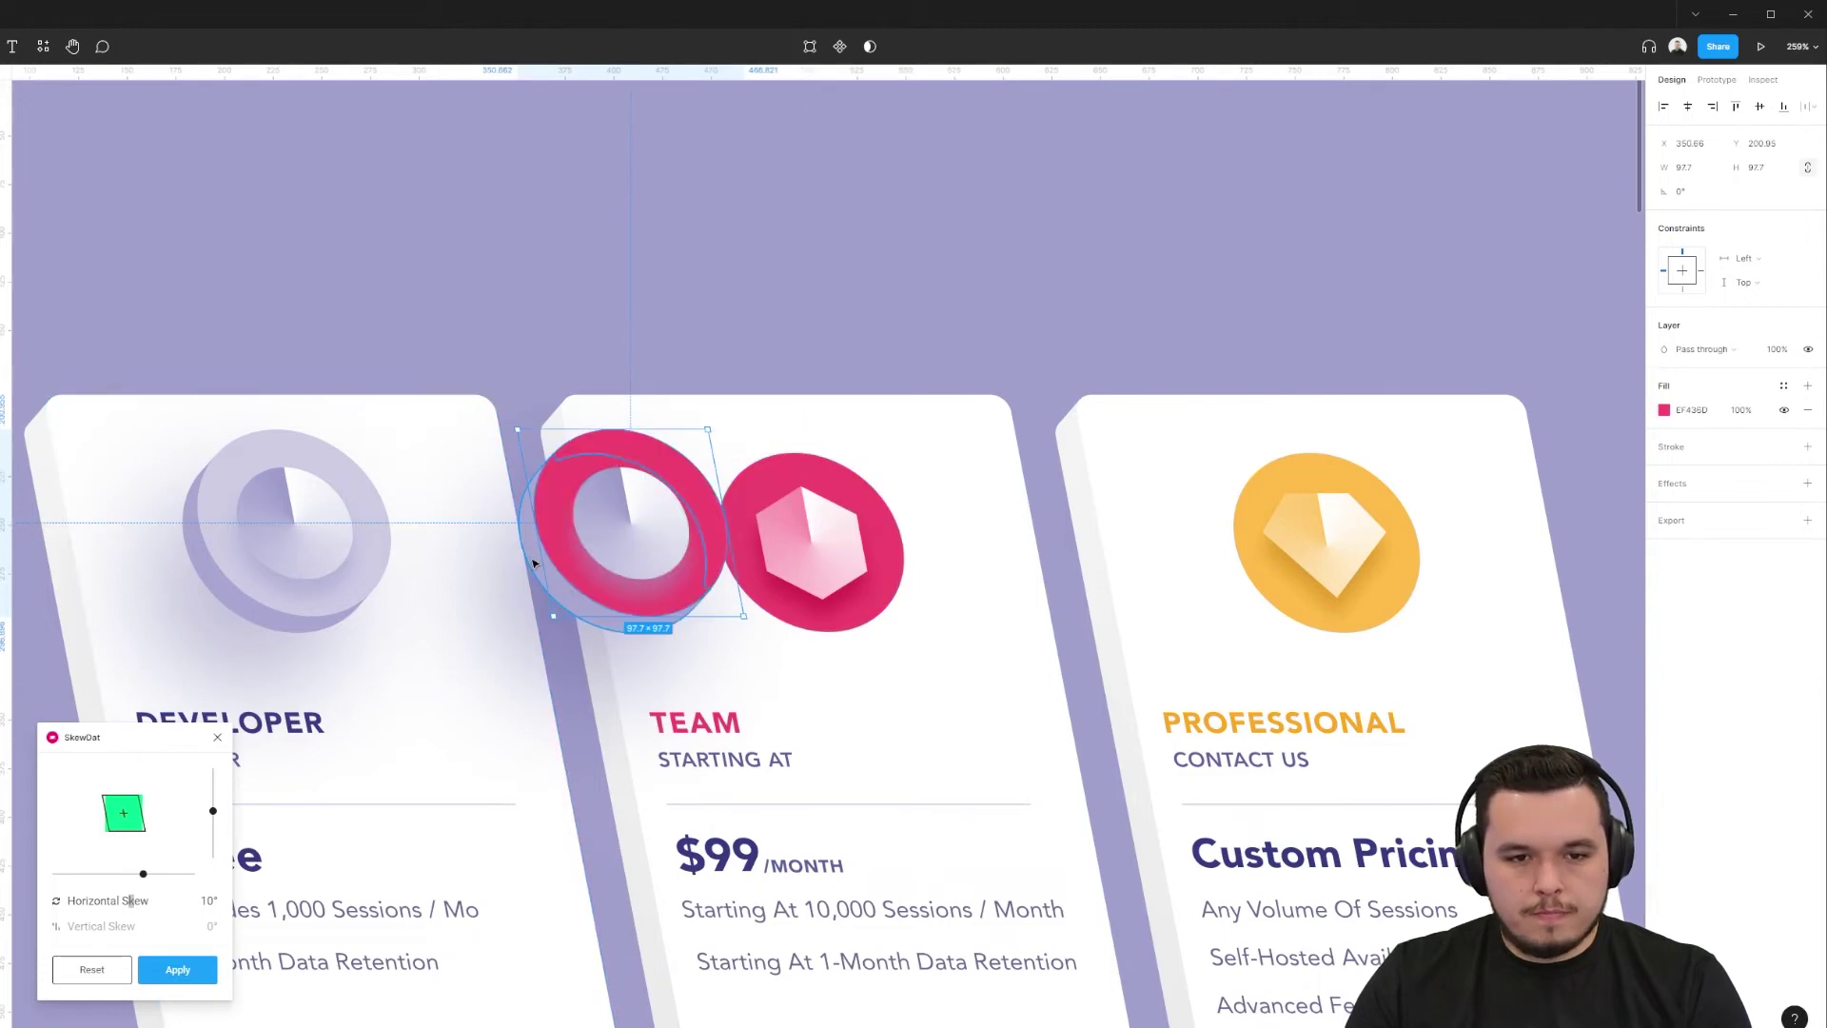
- Replace the copied icon's inner cone with the Team icon's hexagon and delete the original flat Team icon
left_click(624, 528)
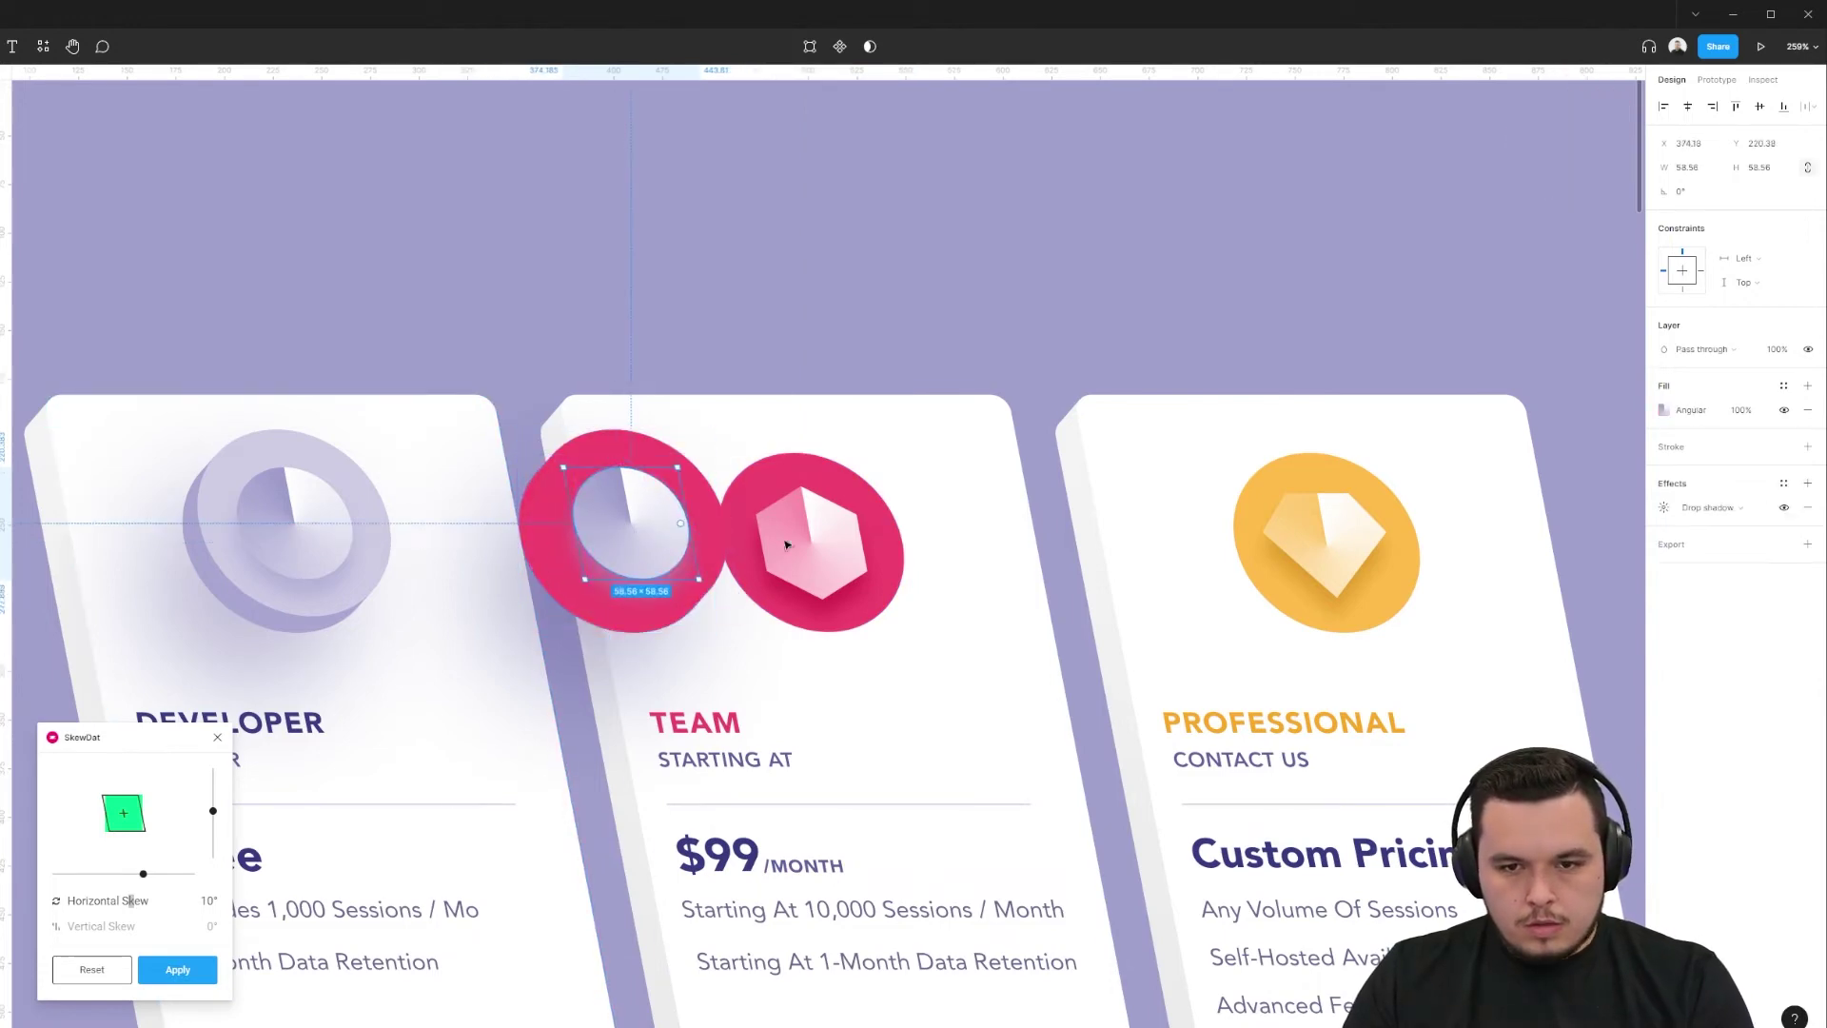
left_click(814, 544)
key("ctrl+c")
left_click(655, 532)
key("ctrl+shift+r")
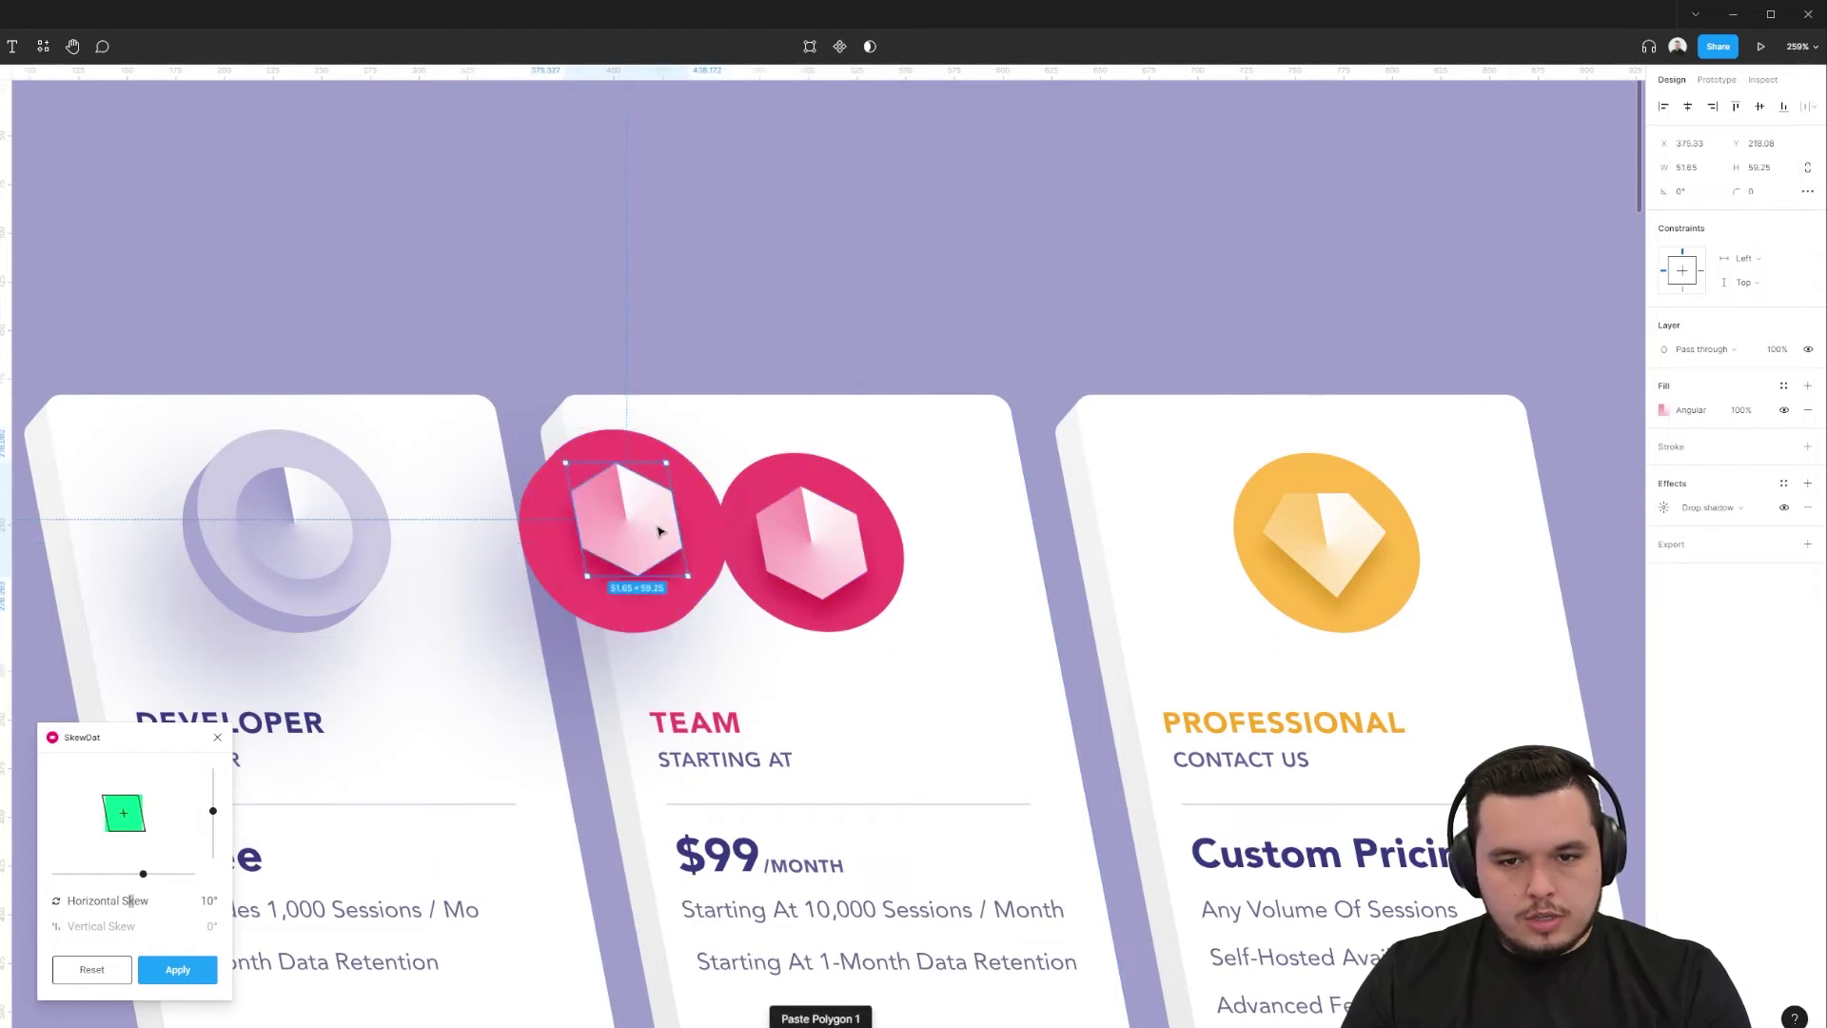
left_click(833, 539)
key("Delete")
- Give the copied Team icon's side a linear gradient from pink to a darker pink
left_click(552, 558)
left_click(1661, 410)
left_click(1506, 412)
left_click(1509, 448)
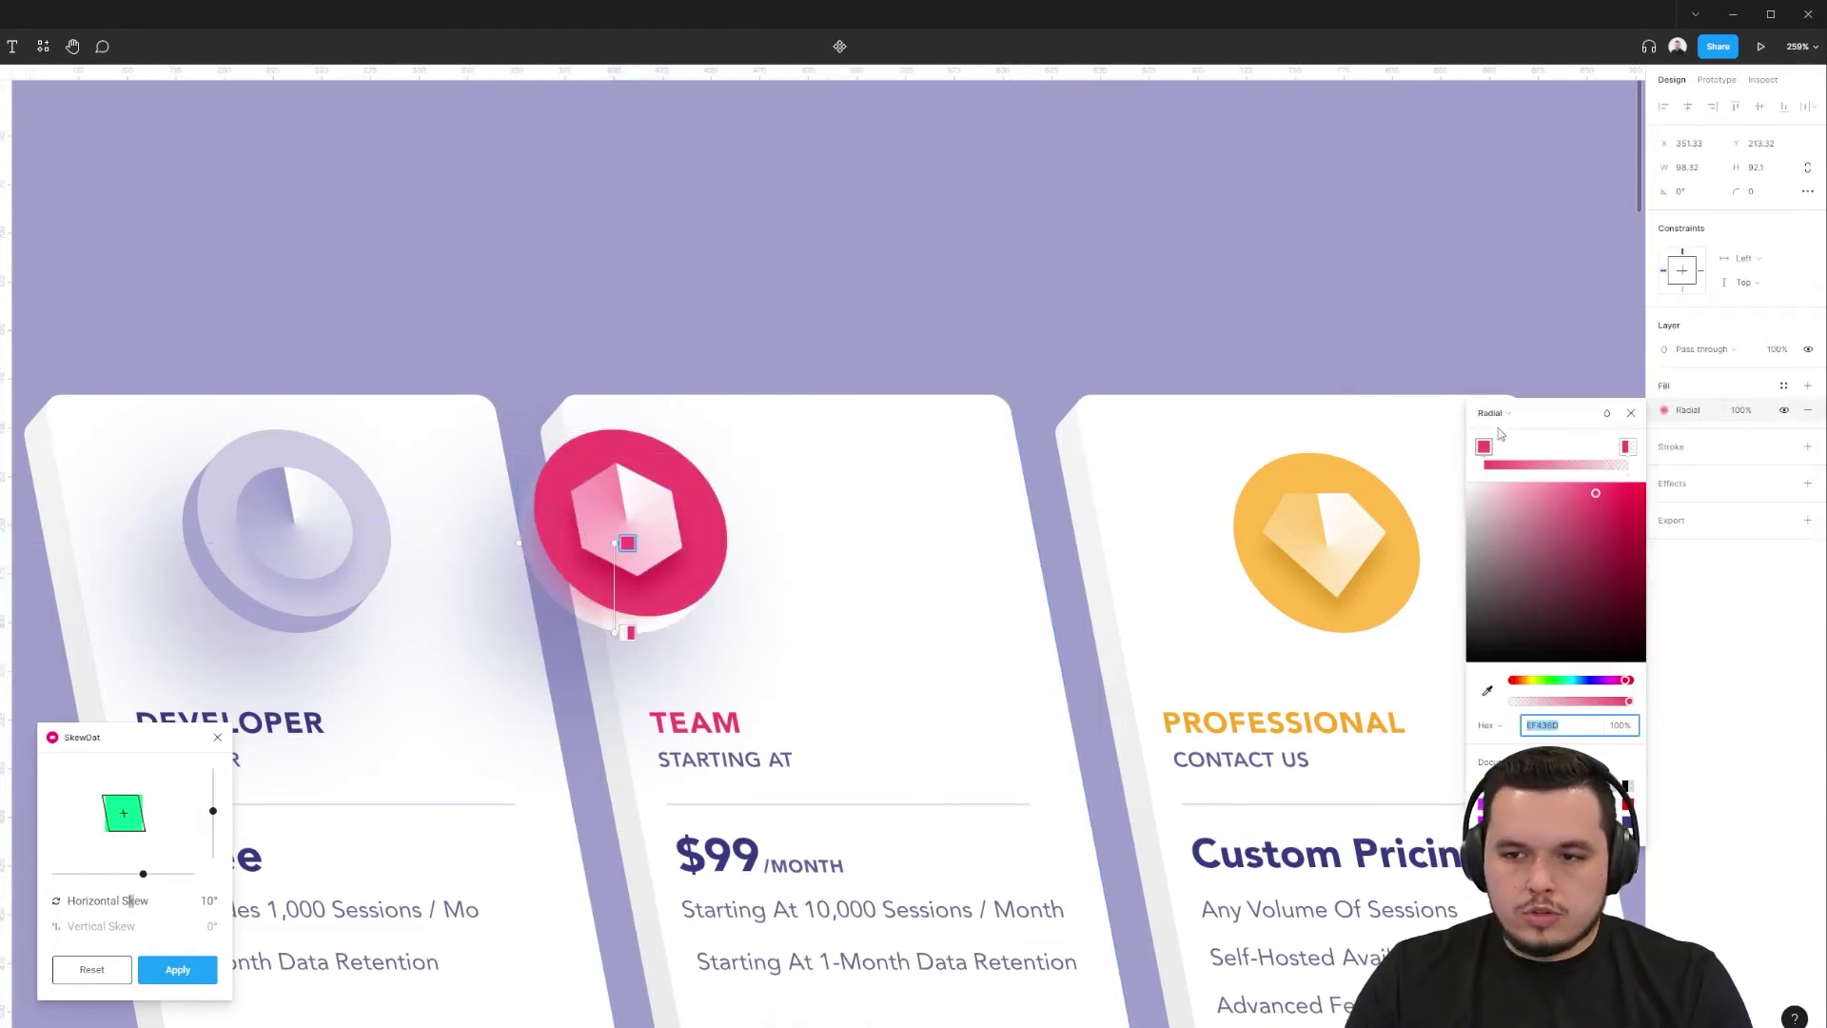
left_click(1508, 412)
left_click(1508, 394)
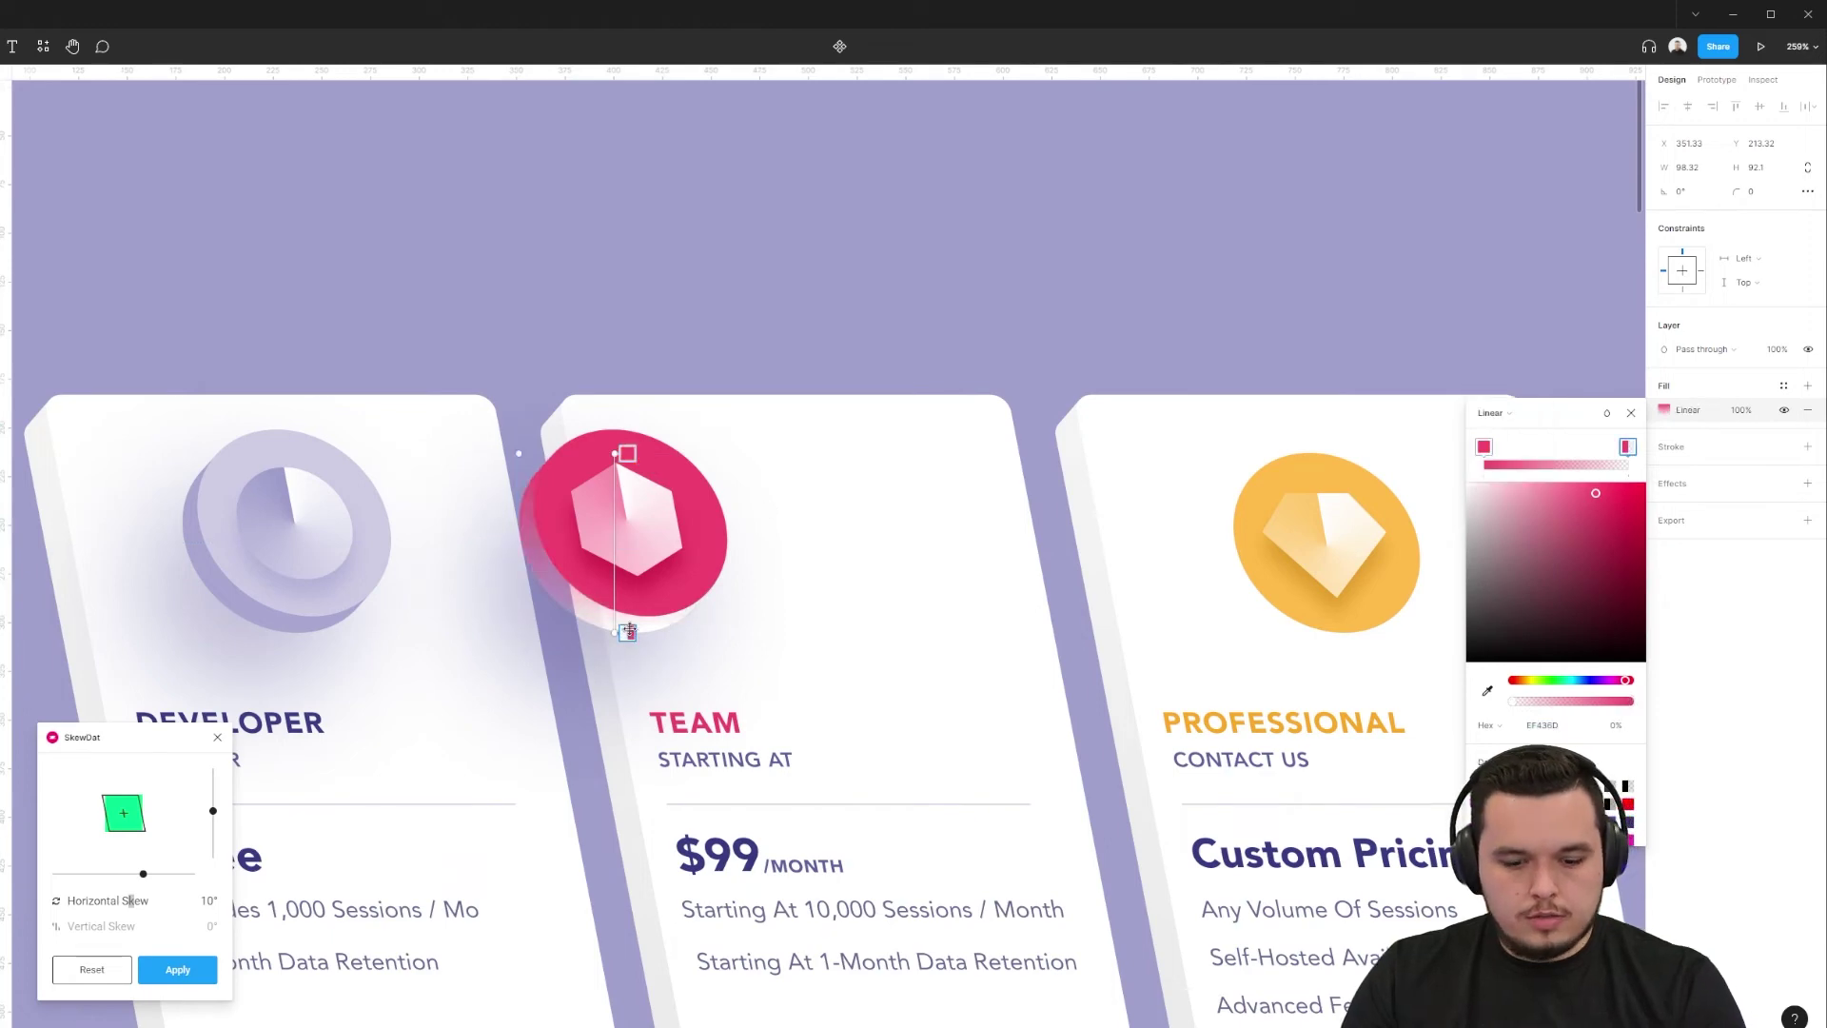
key("i")
left_click(657, 573)
key("Escape")
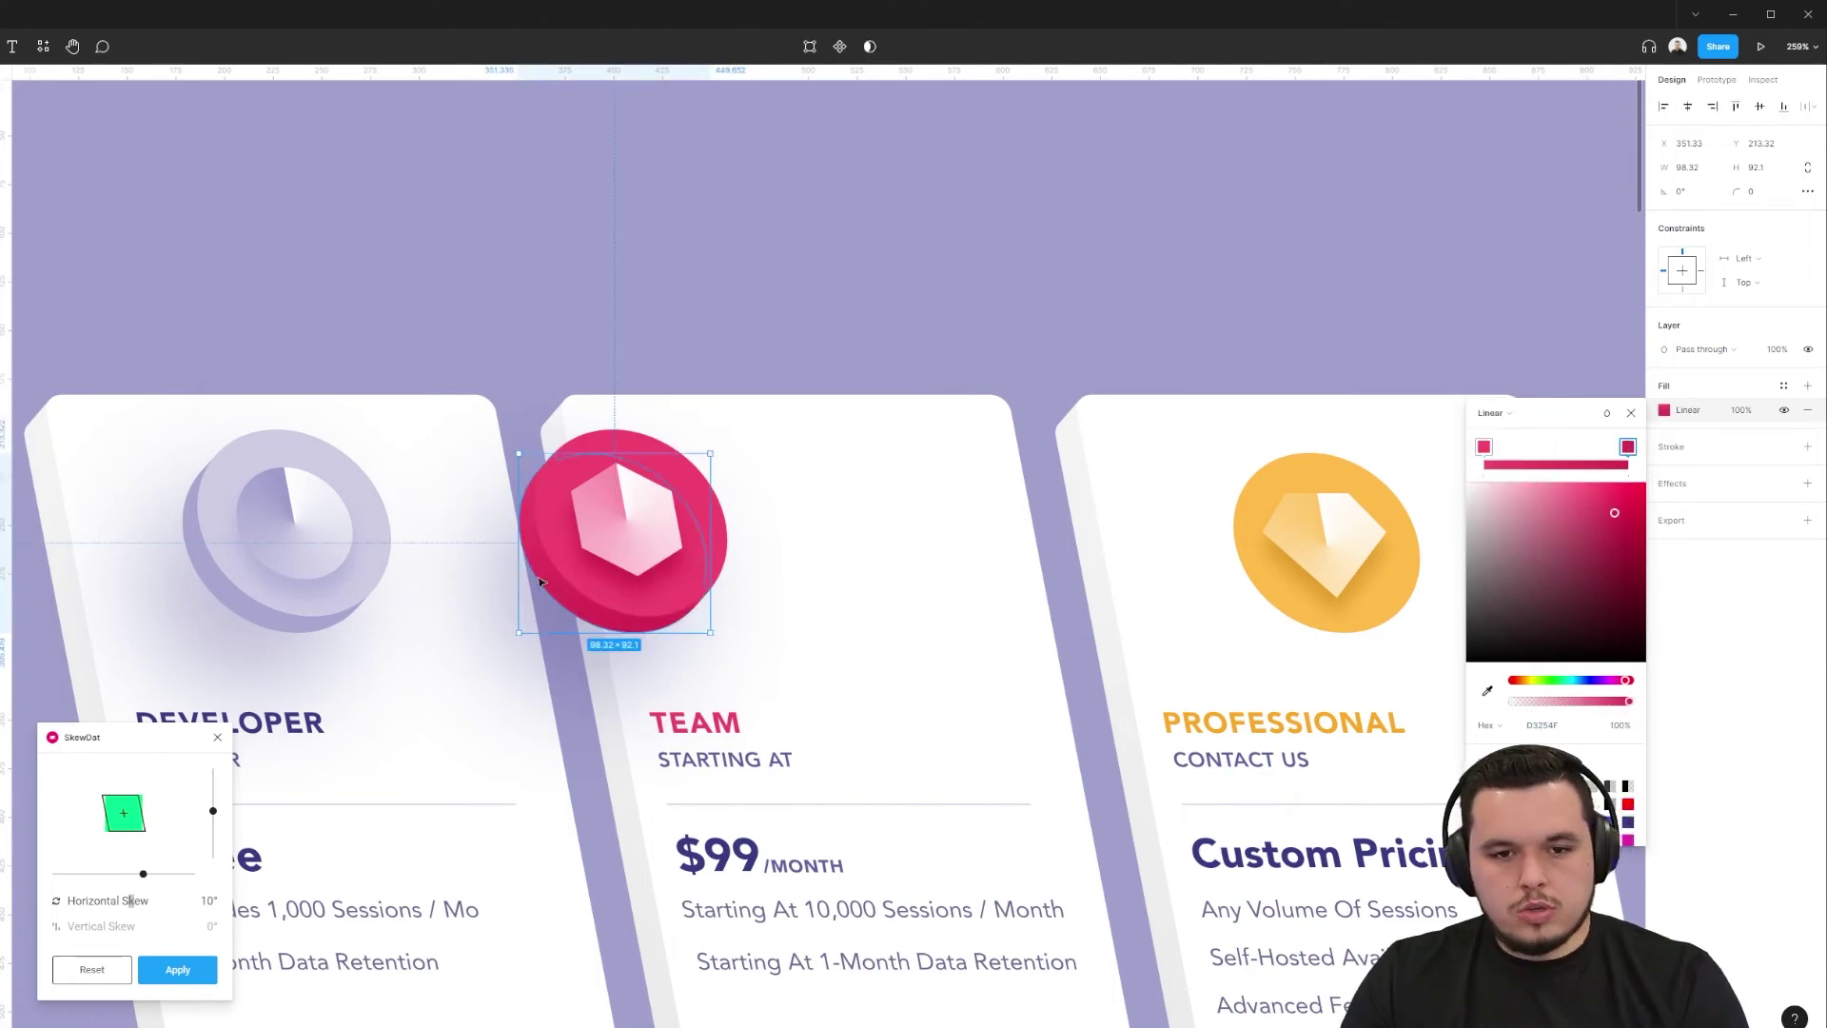
- Give the Developer icon's side a linear lavender gradient and extend its lighter end above the icon
left_click(255, 613)
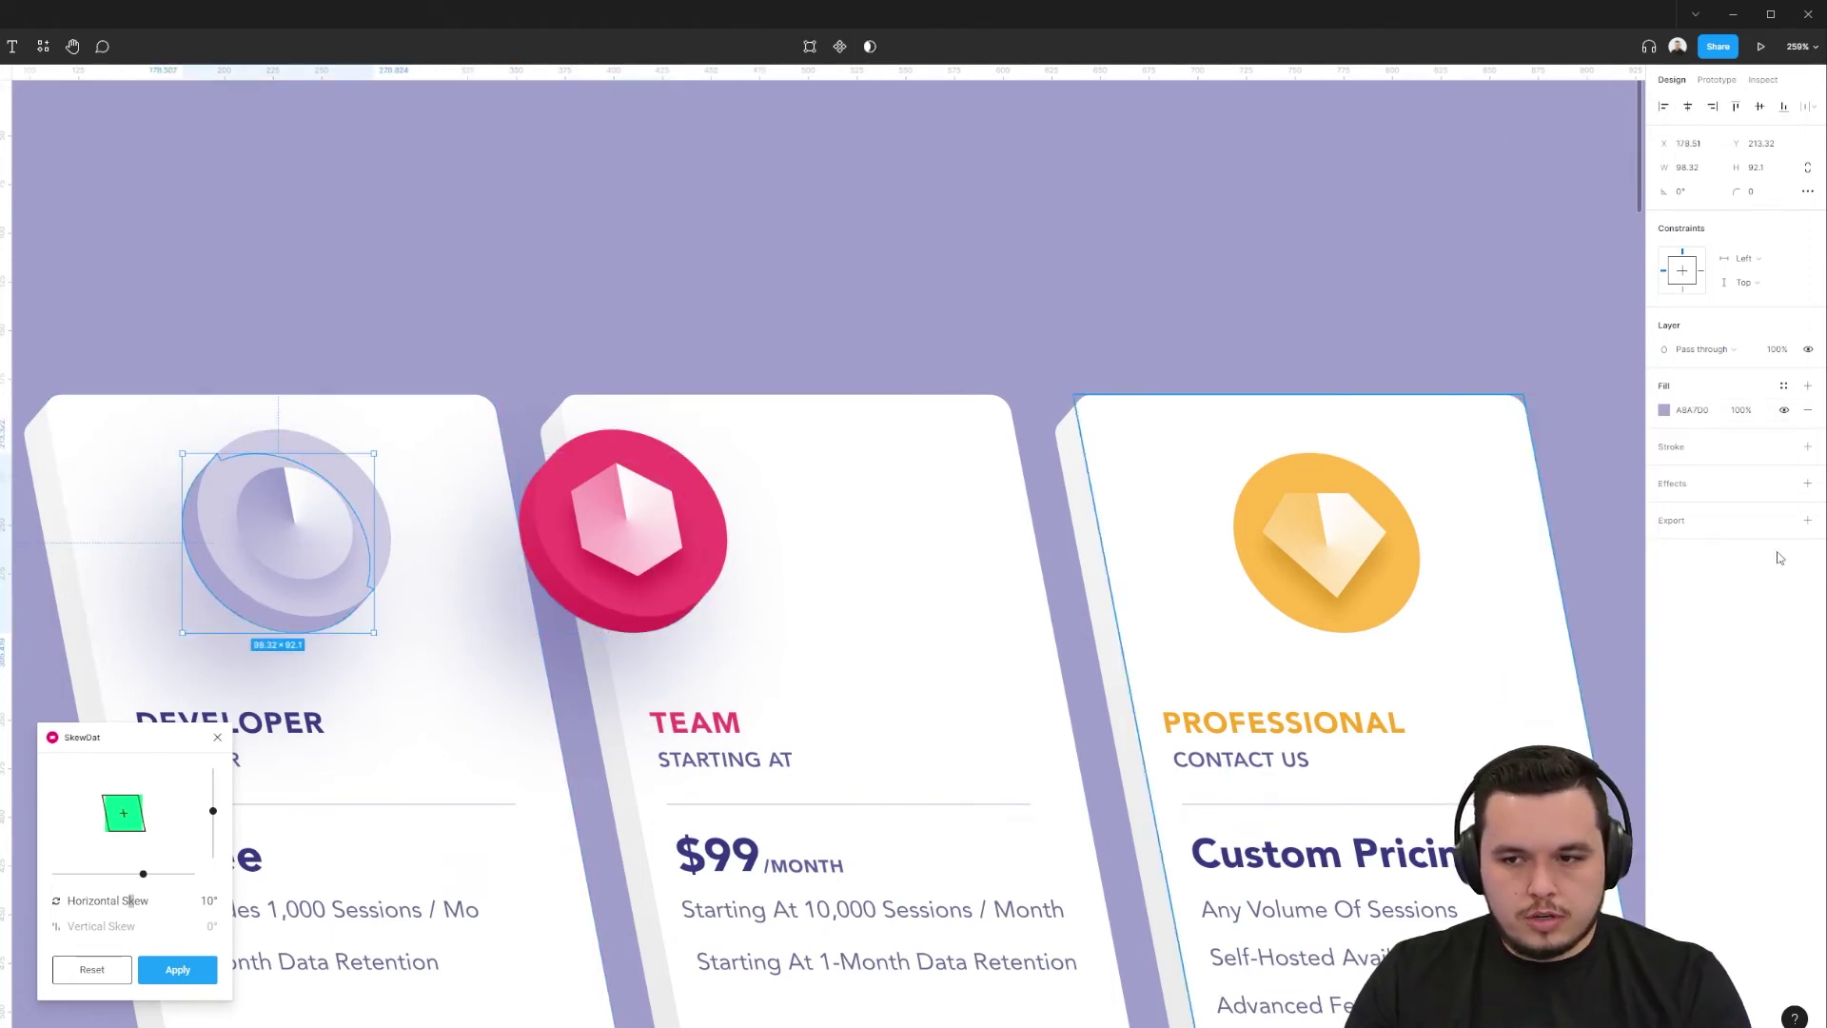
left_click(1664, 415)
left_click(1490, 413)
left_click(1499, 428)
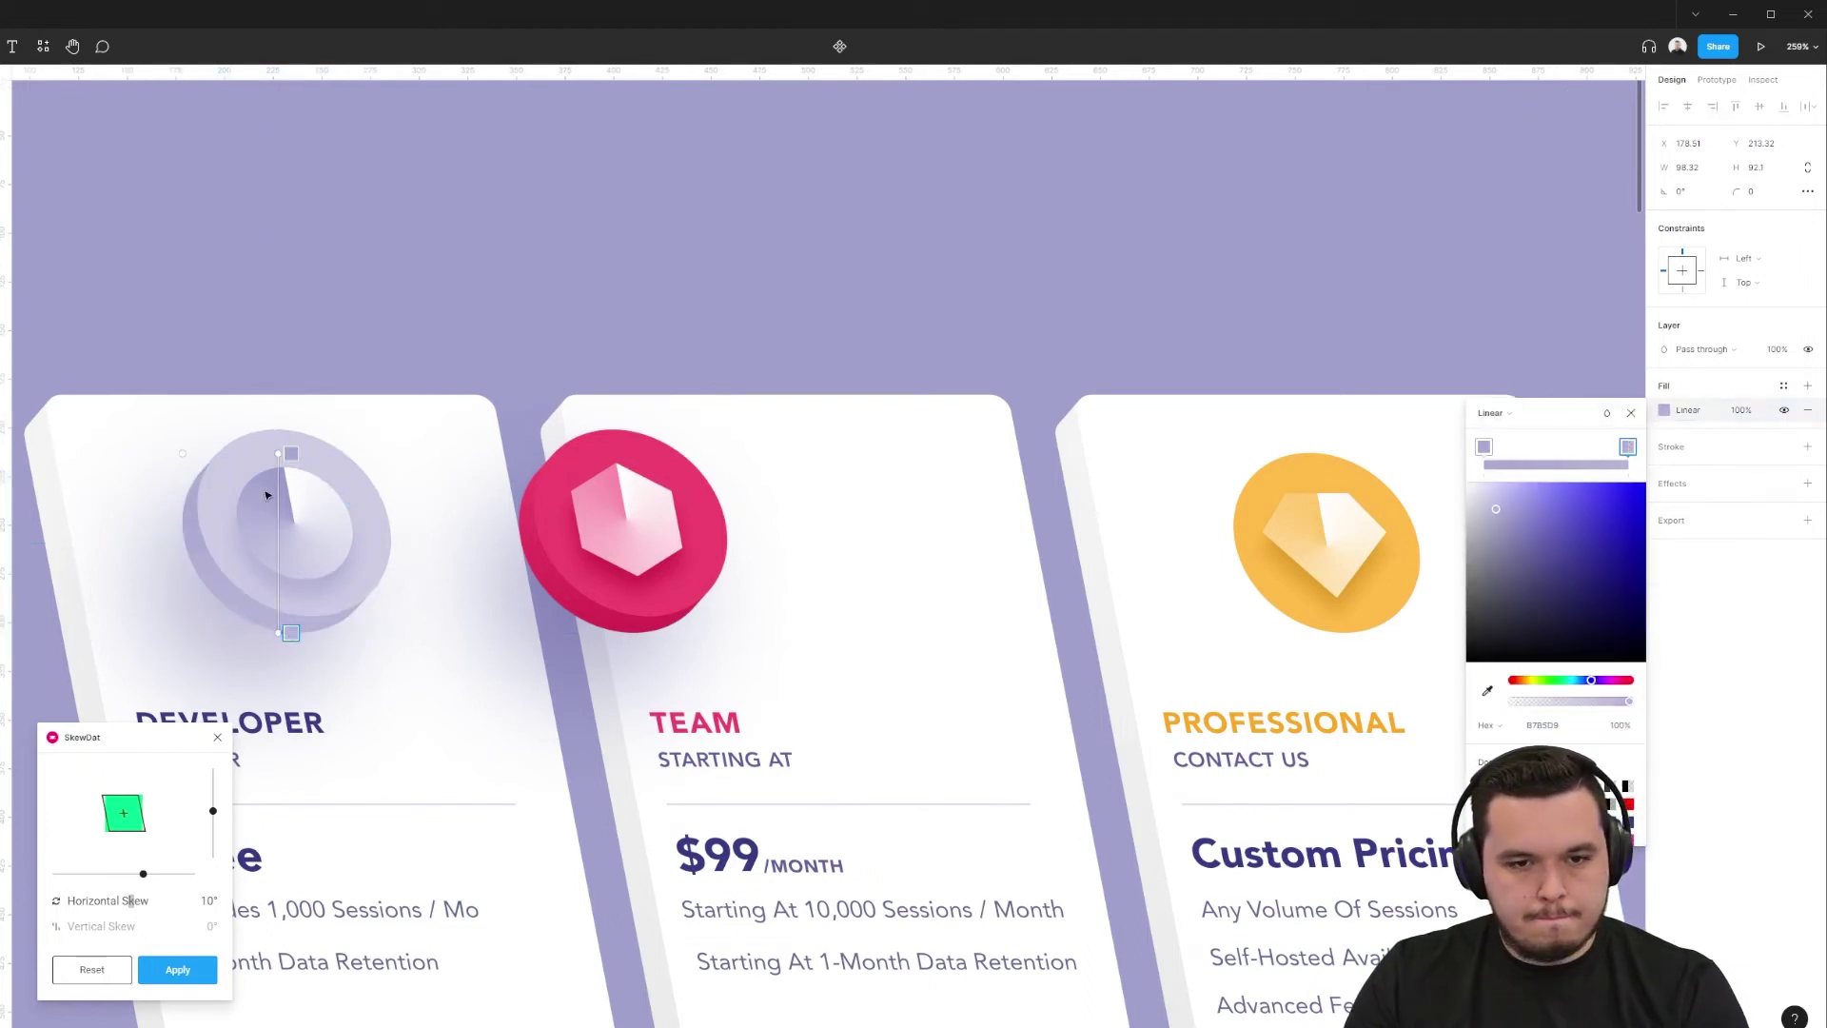
left_click(290, 454)
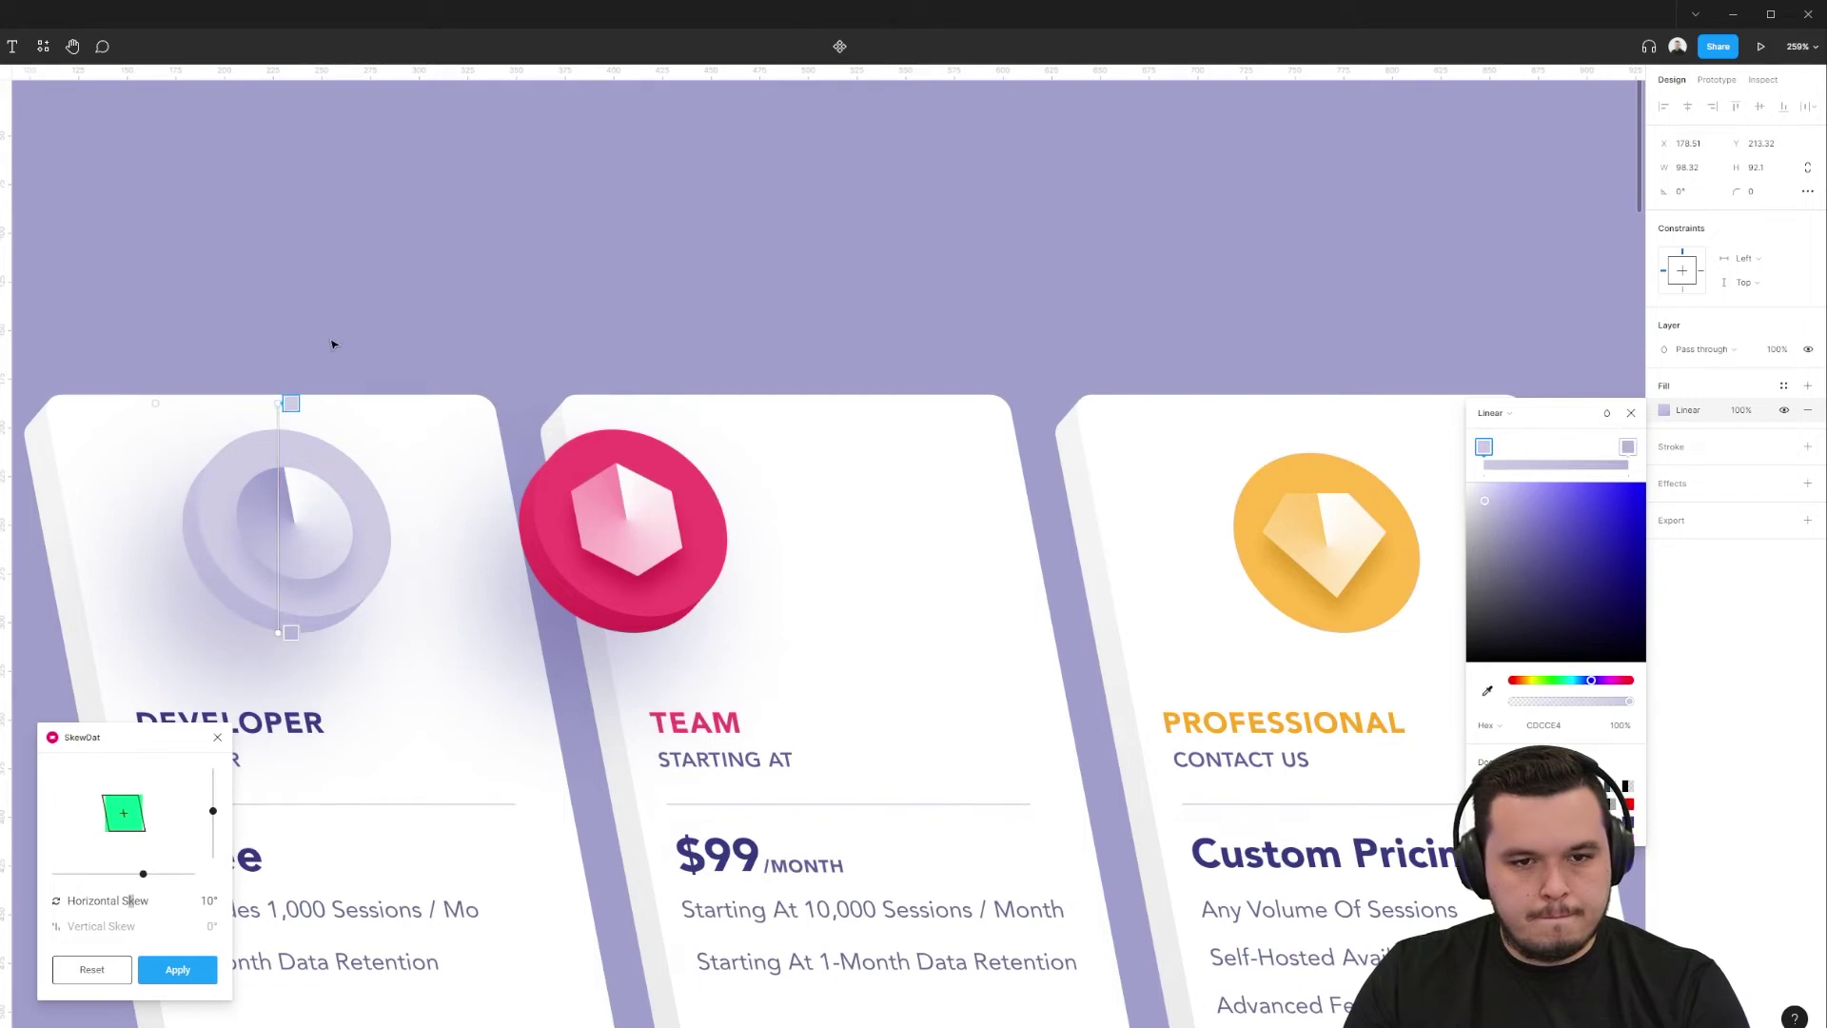
left_click(375, 362)
- Move the pink Team icon fully onto the Team card, over the spot of the deleted flat icon
left_click_drag(612, 625, 828, 625)
double_click(828, 626)
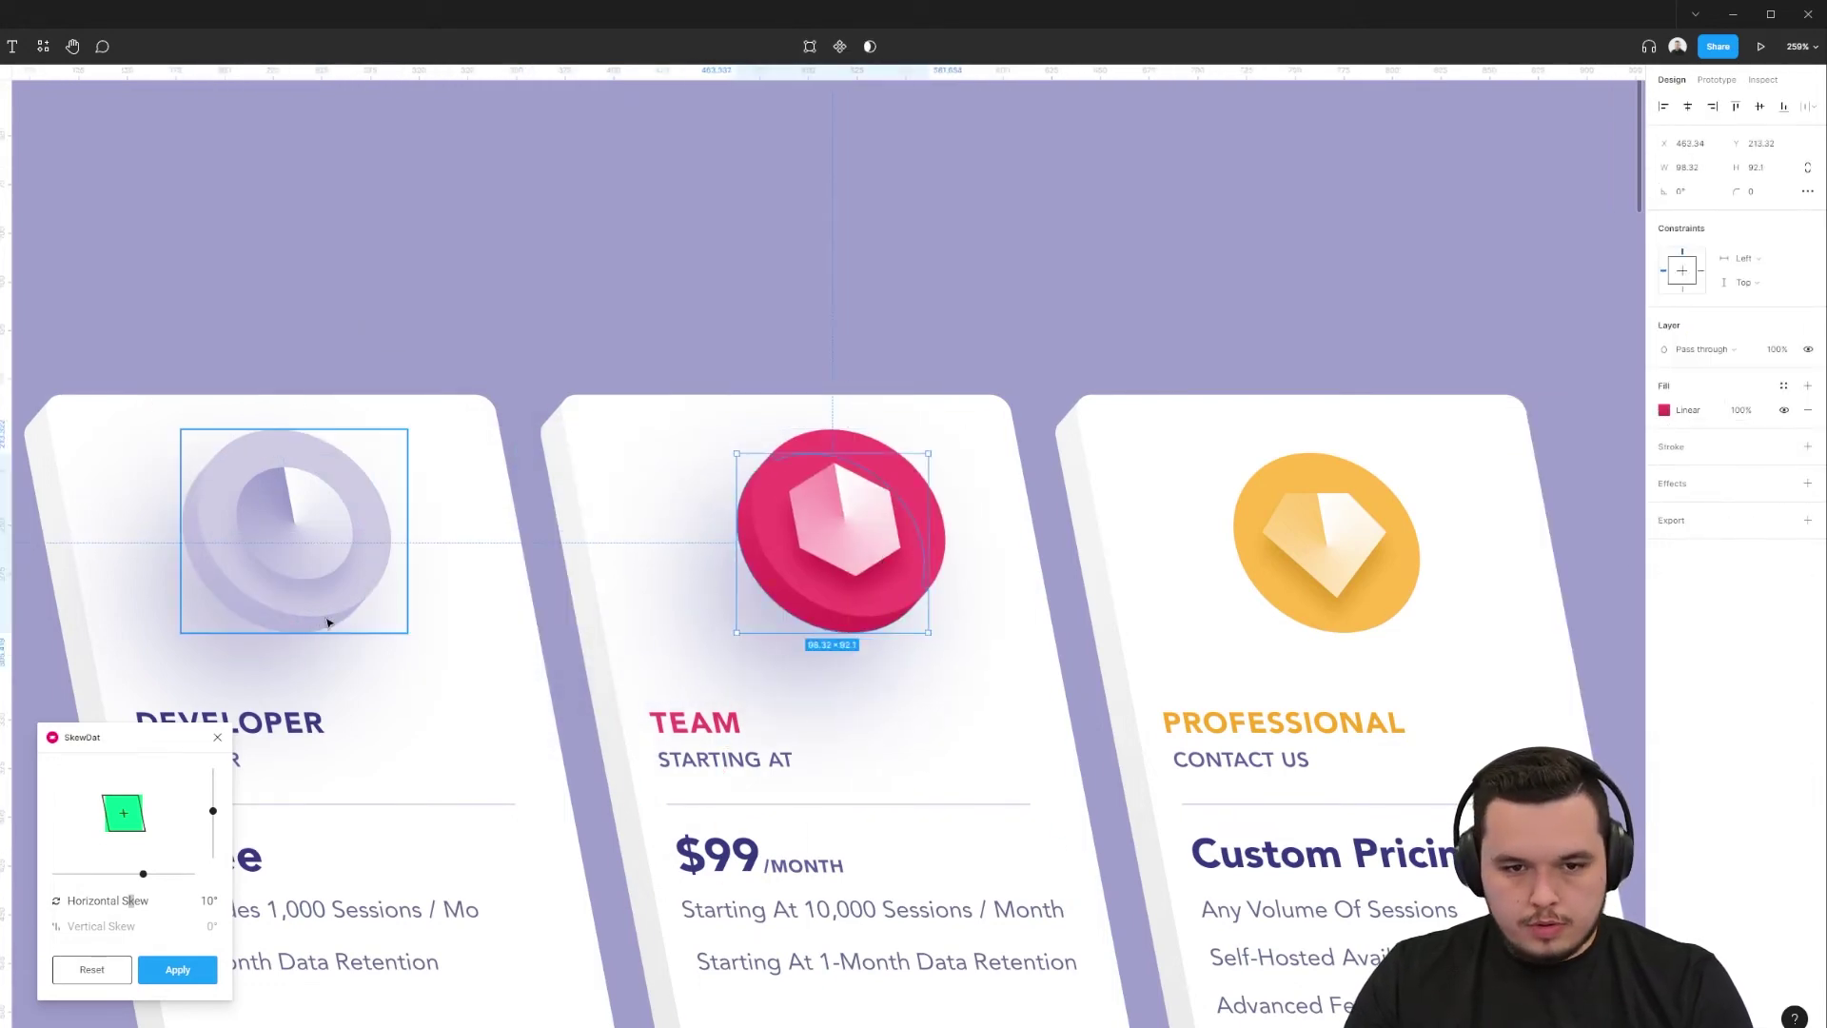
left_click(942, 613)
double_click(857, 594)
left_click(818, 664)
- Tint the Team icon group's drop shadow with the icon's dark pink at about 48% opacity
double_click(831, 606)
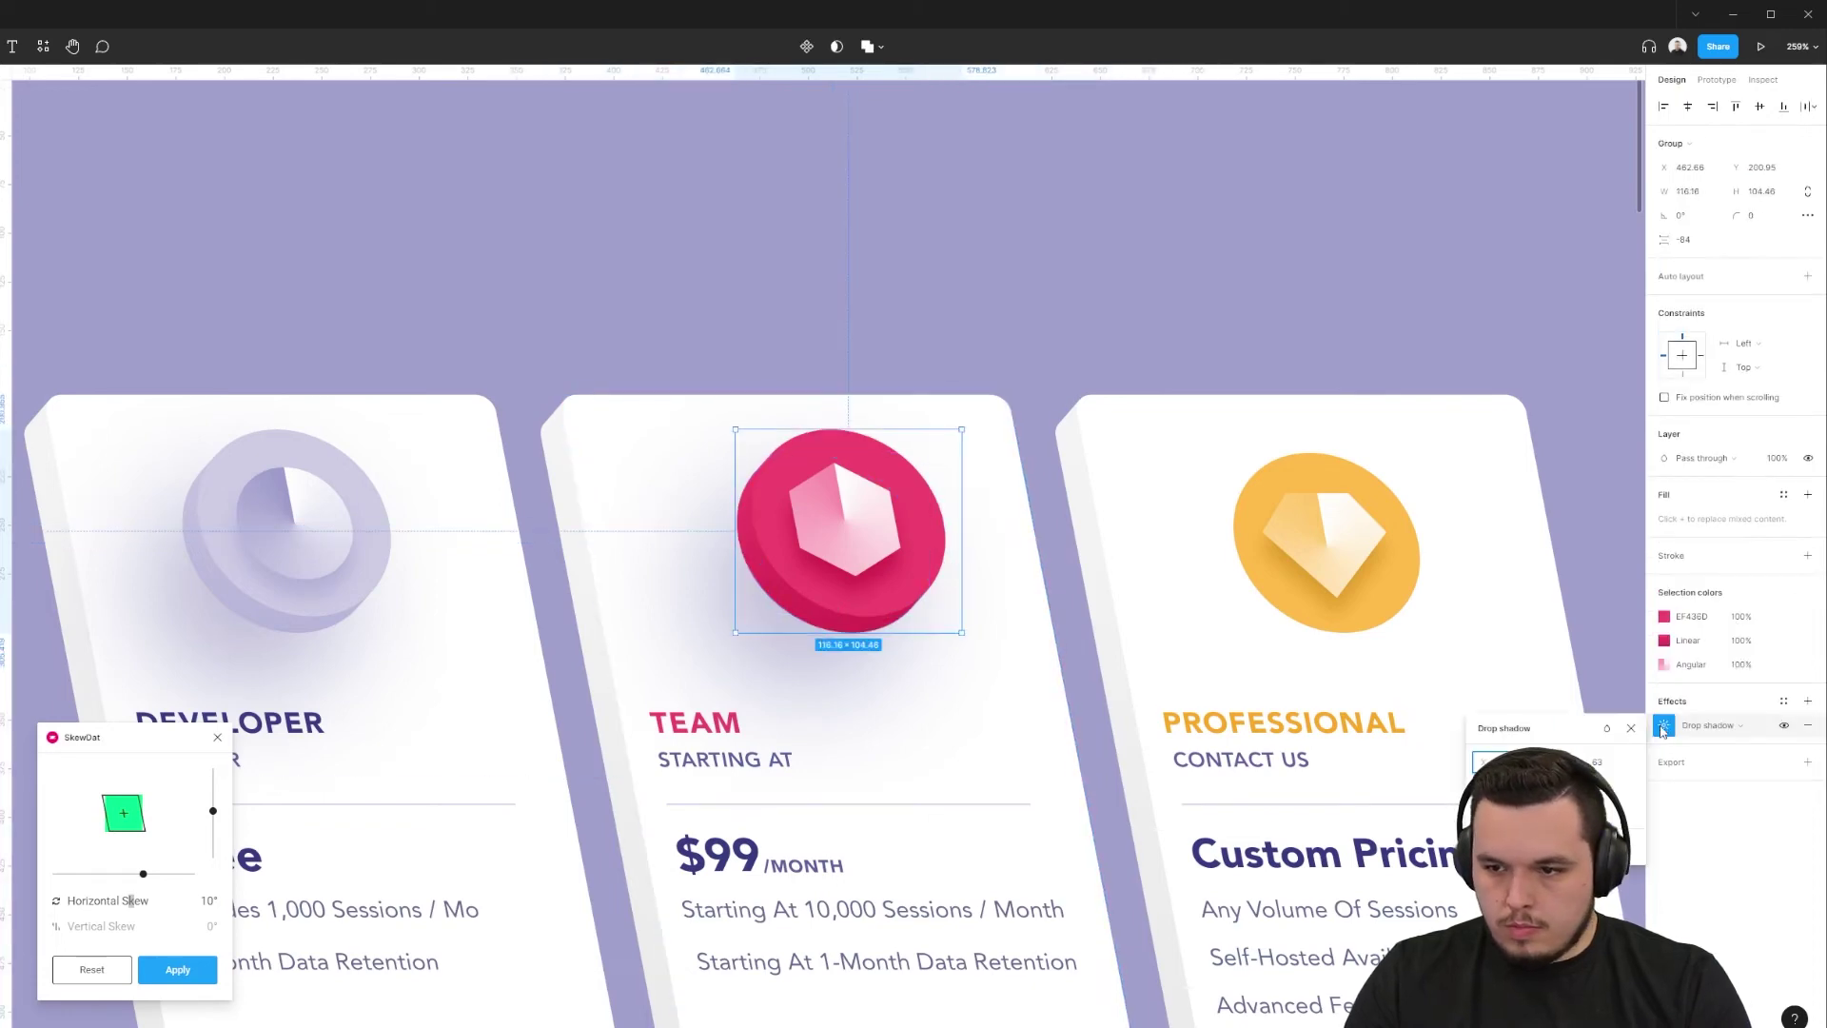
left_click(1488, 810)
left_click(1307, 882)
left_click(839, 571)
left_click_drag(1396, 892, 1389, 905)
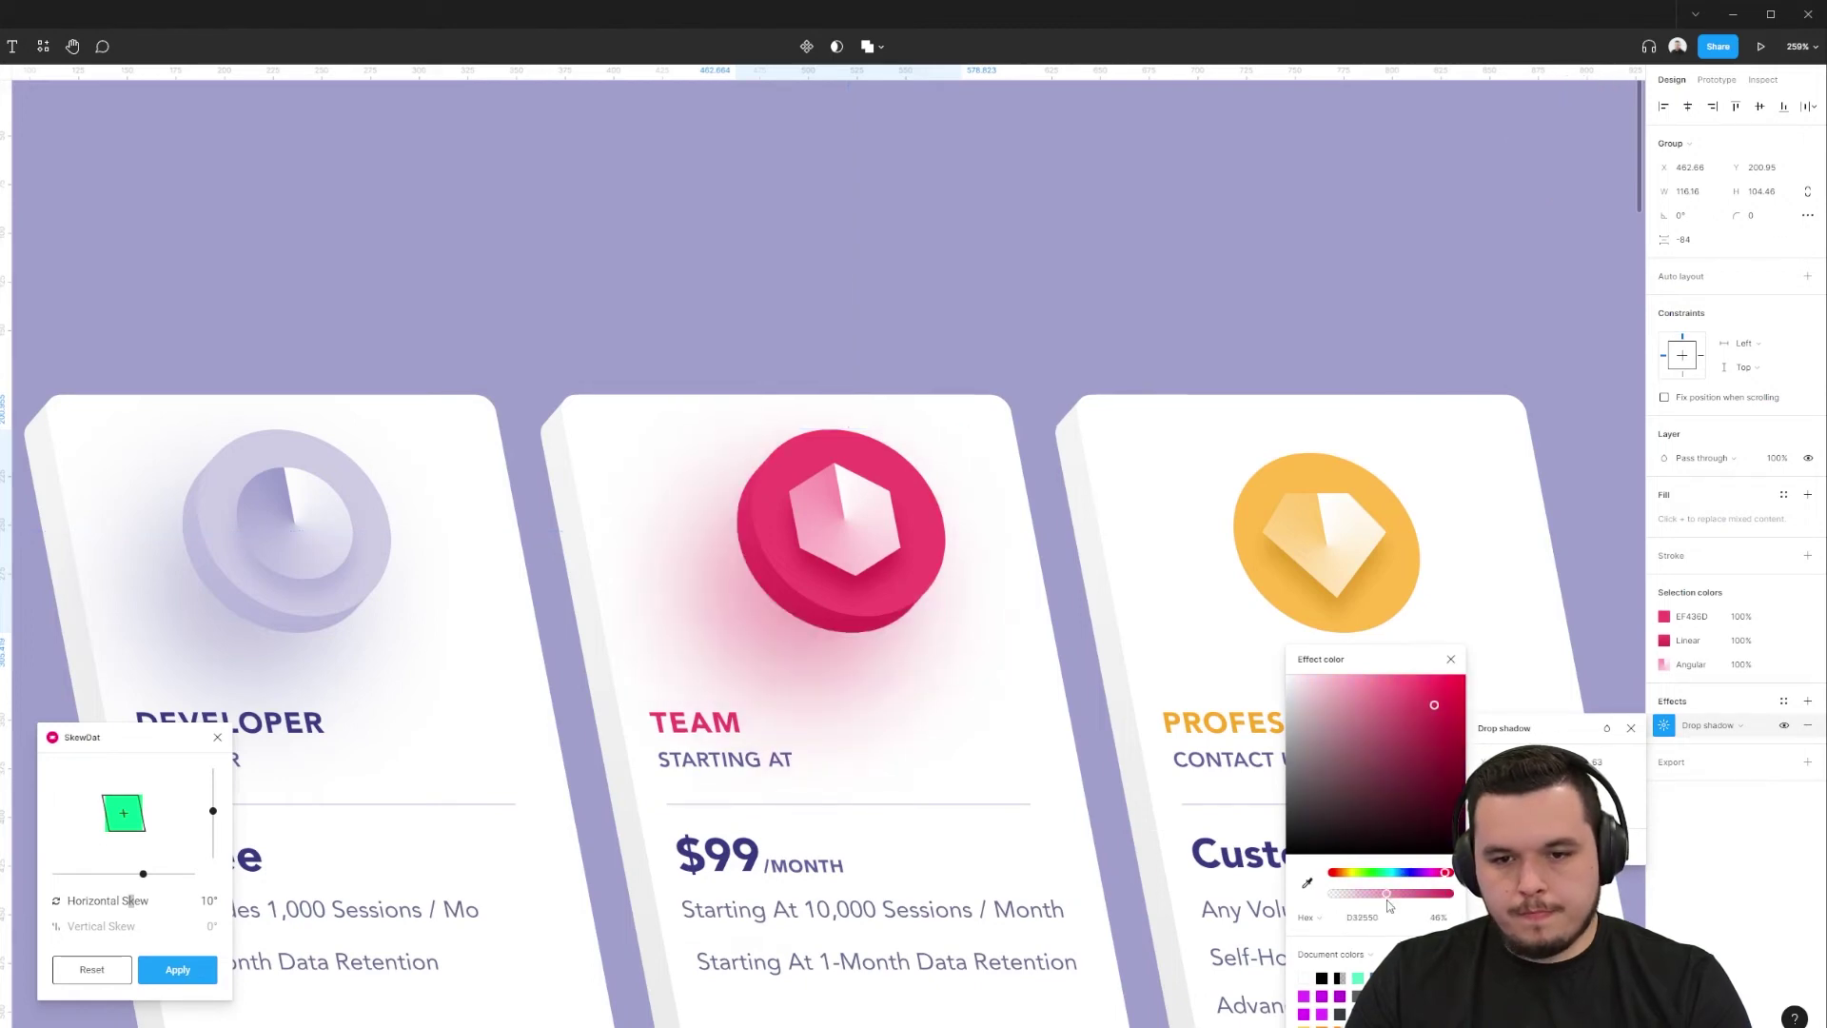
left_click(1155, 368)
- Duplicate the Team icon toward the Professional card and apply the Professional circle's yellow fill to the copy's circle
scroll(951, 475, "right", 5)
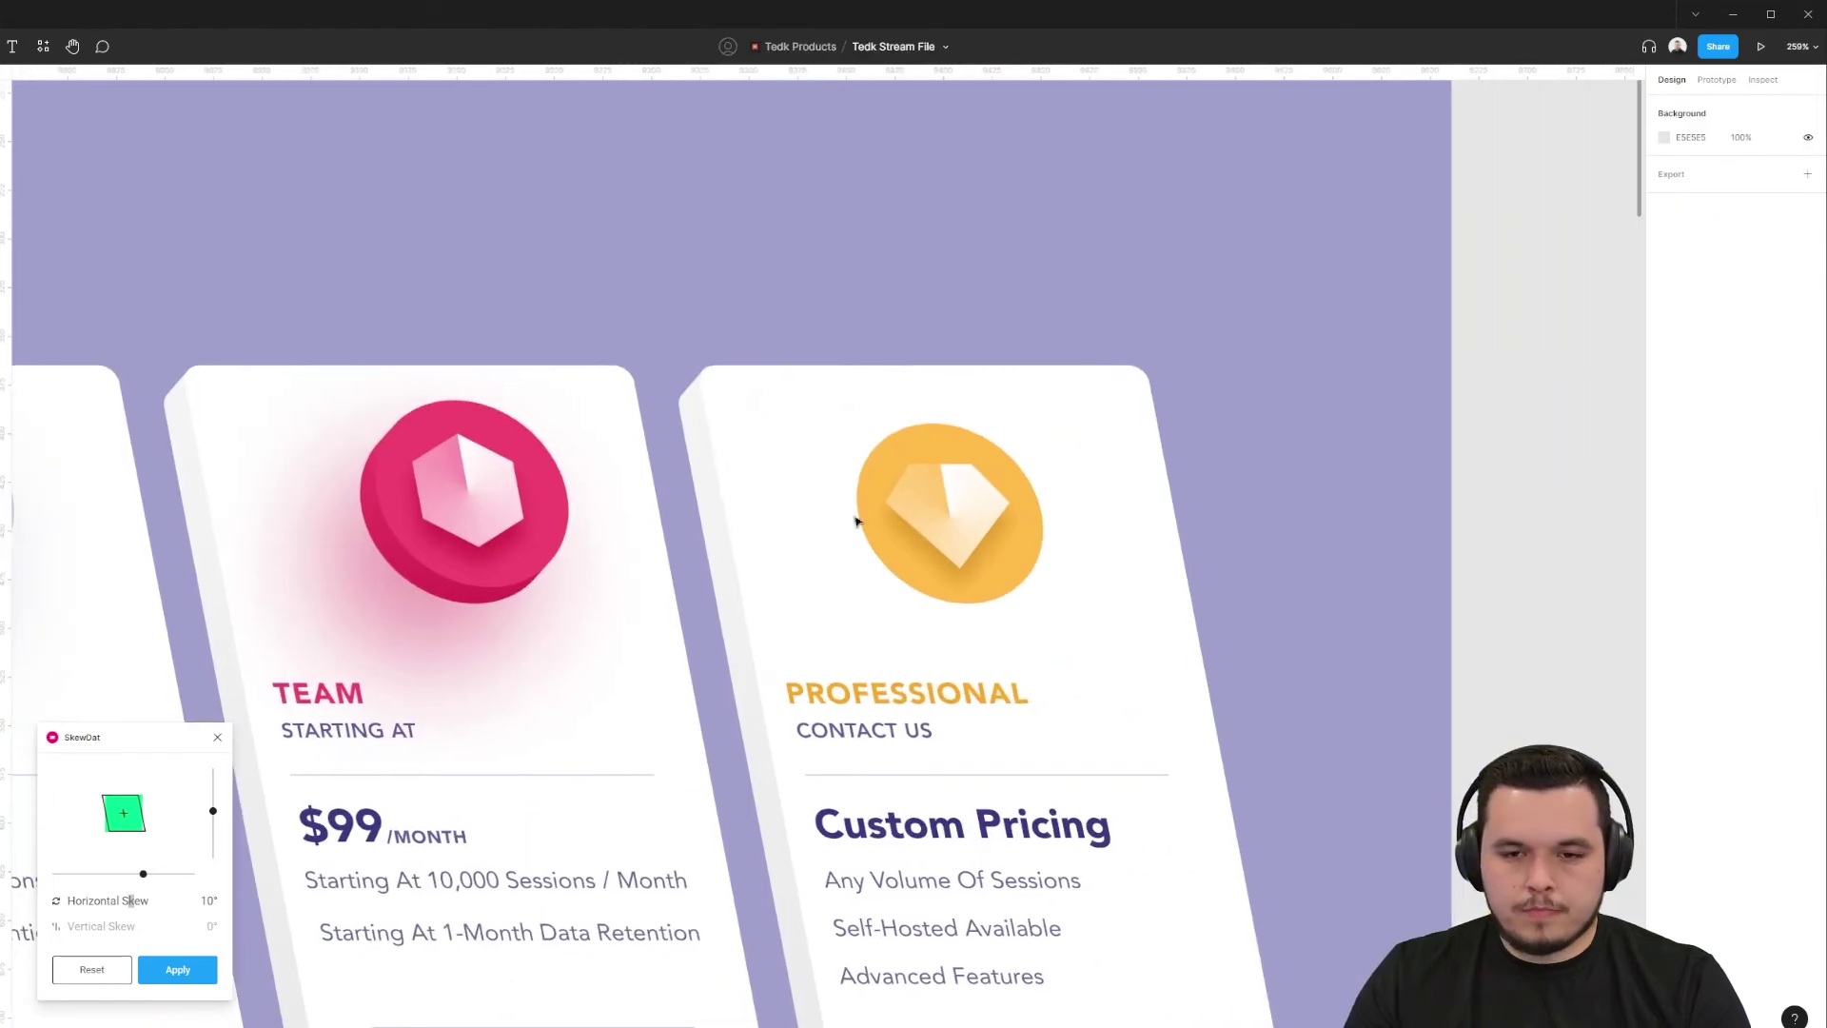
left_click_drag(528, 530, 809, 530)
left_click(927, 450, "ctrl")
left_click(774, 434)
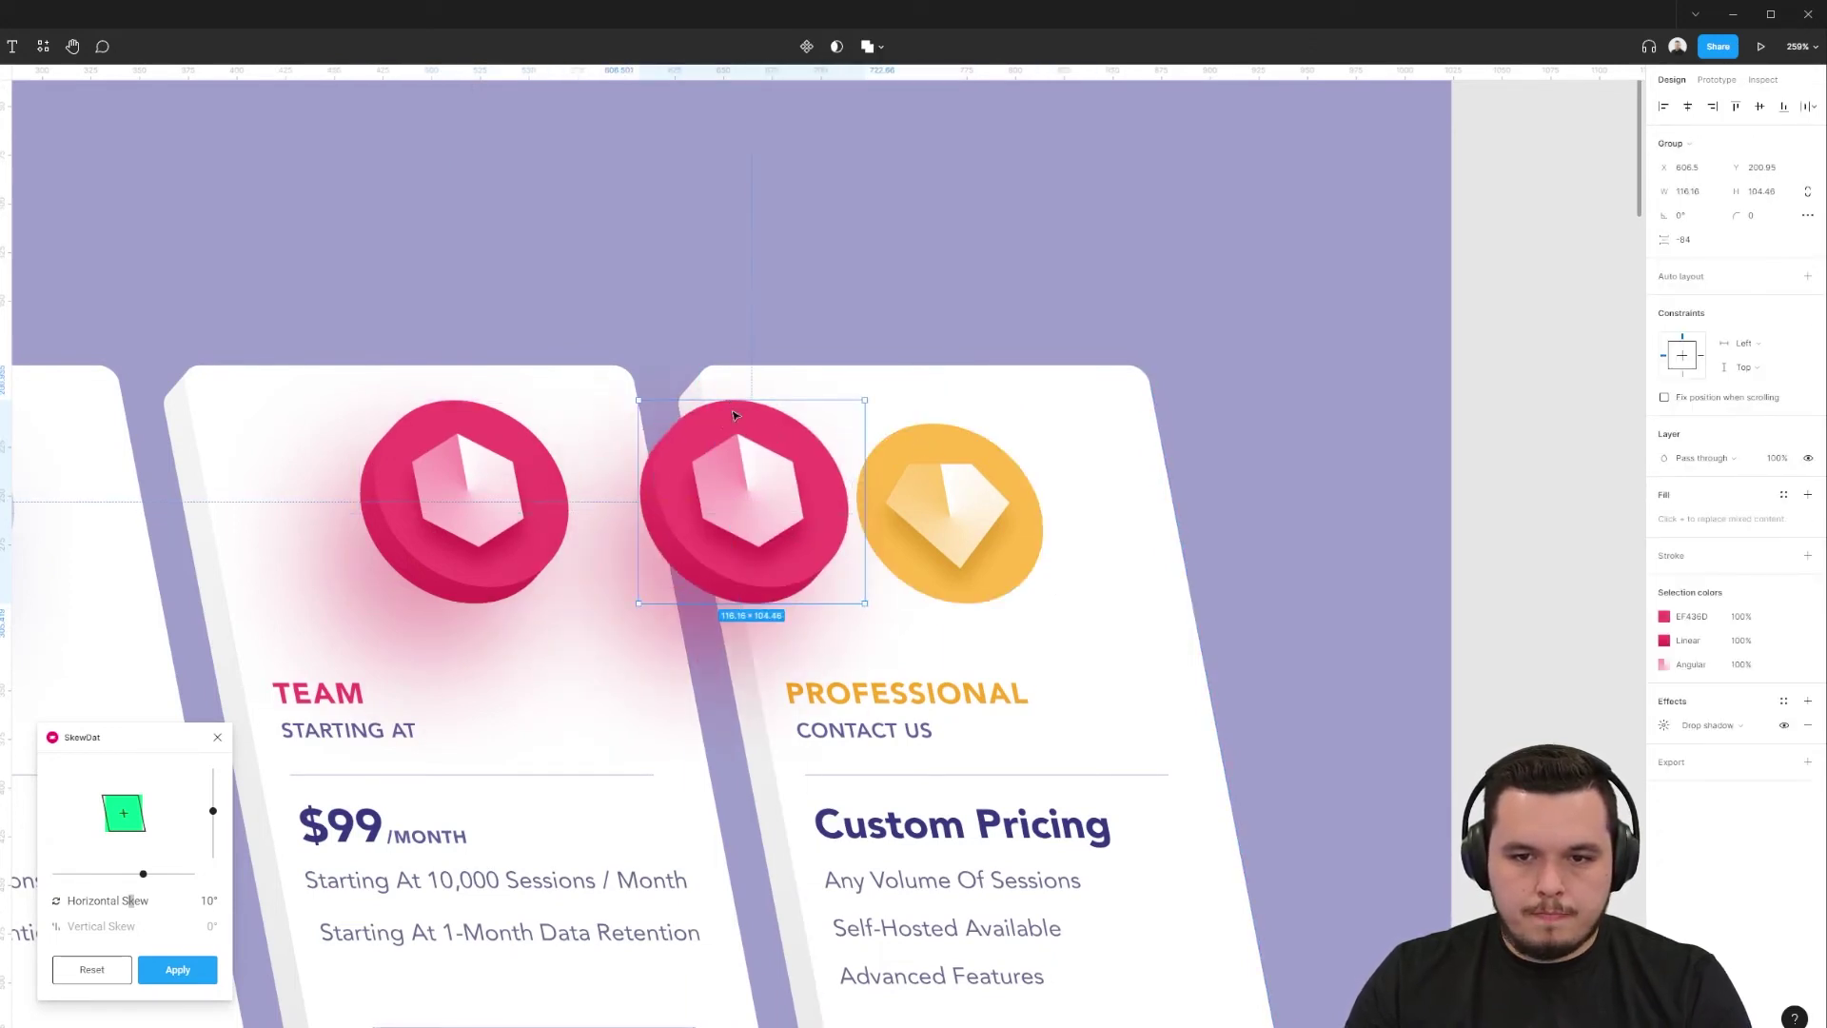
left_click(741, 420, "ctrl")
key("ctrl+alt+v")
- Recolour the copied icon's side with a linear gradient from the Professional yellow to an orange-red
left_click(657, 519, "ctrl")
left_click(1664, 410)
key("i")
left_click(705, 417)
left_click(748, 603)
left_click(789, 556)
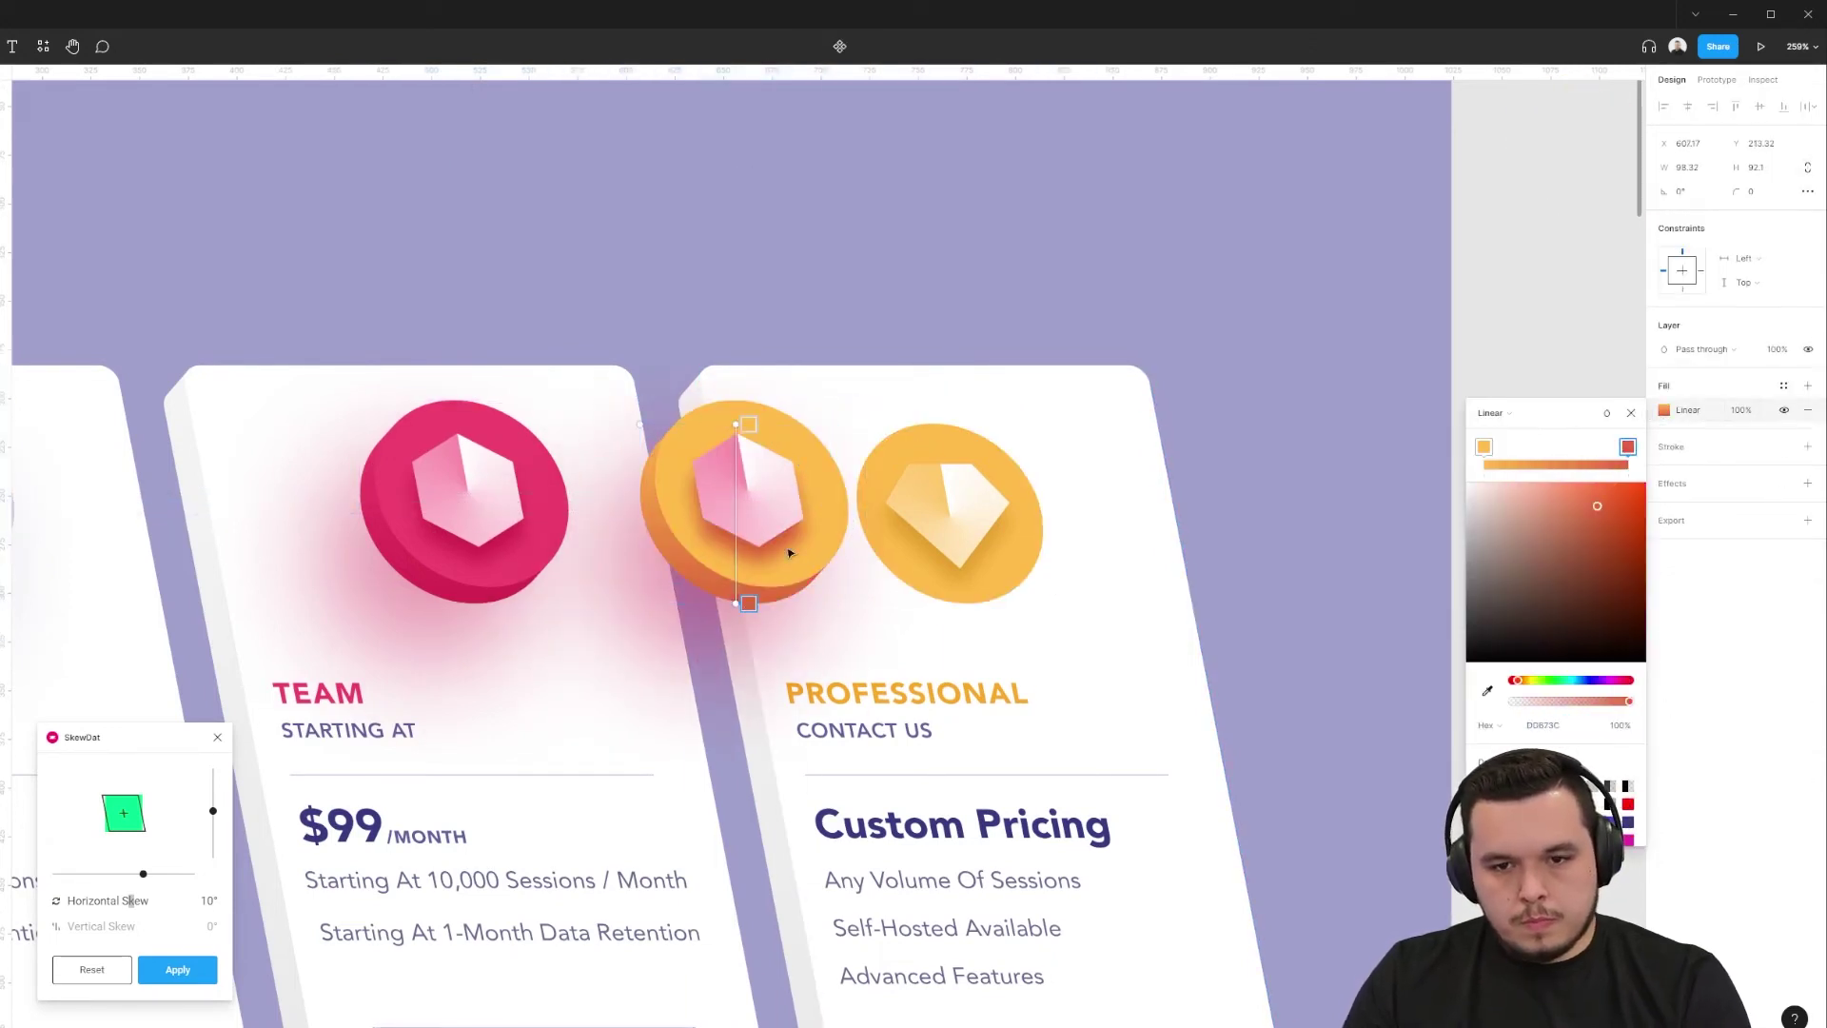
- Replace the copied icon's hexagon with the Professional icon's diamond and delete the original flat Professional icon
left_click(776, 509, "ctrl")
key("Delete")
left_click(808, 489, "ctrl")
key("ctrl+v")
left_click(942, 514)
key("Delete")
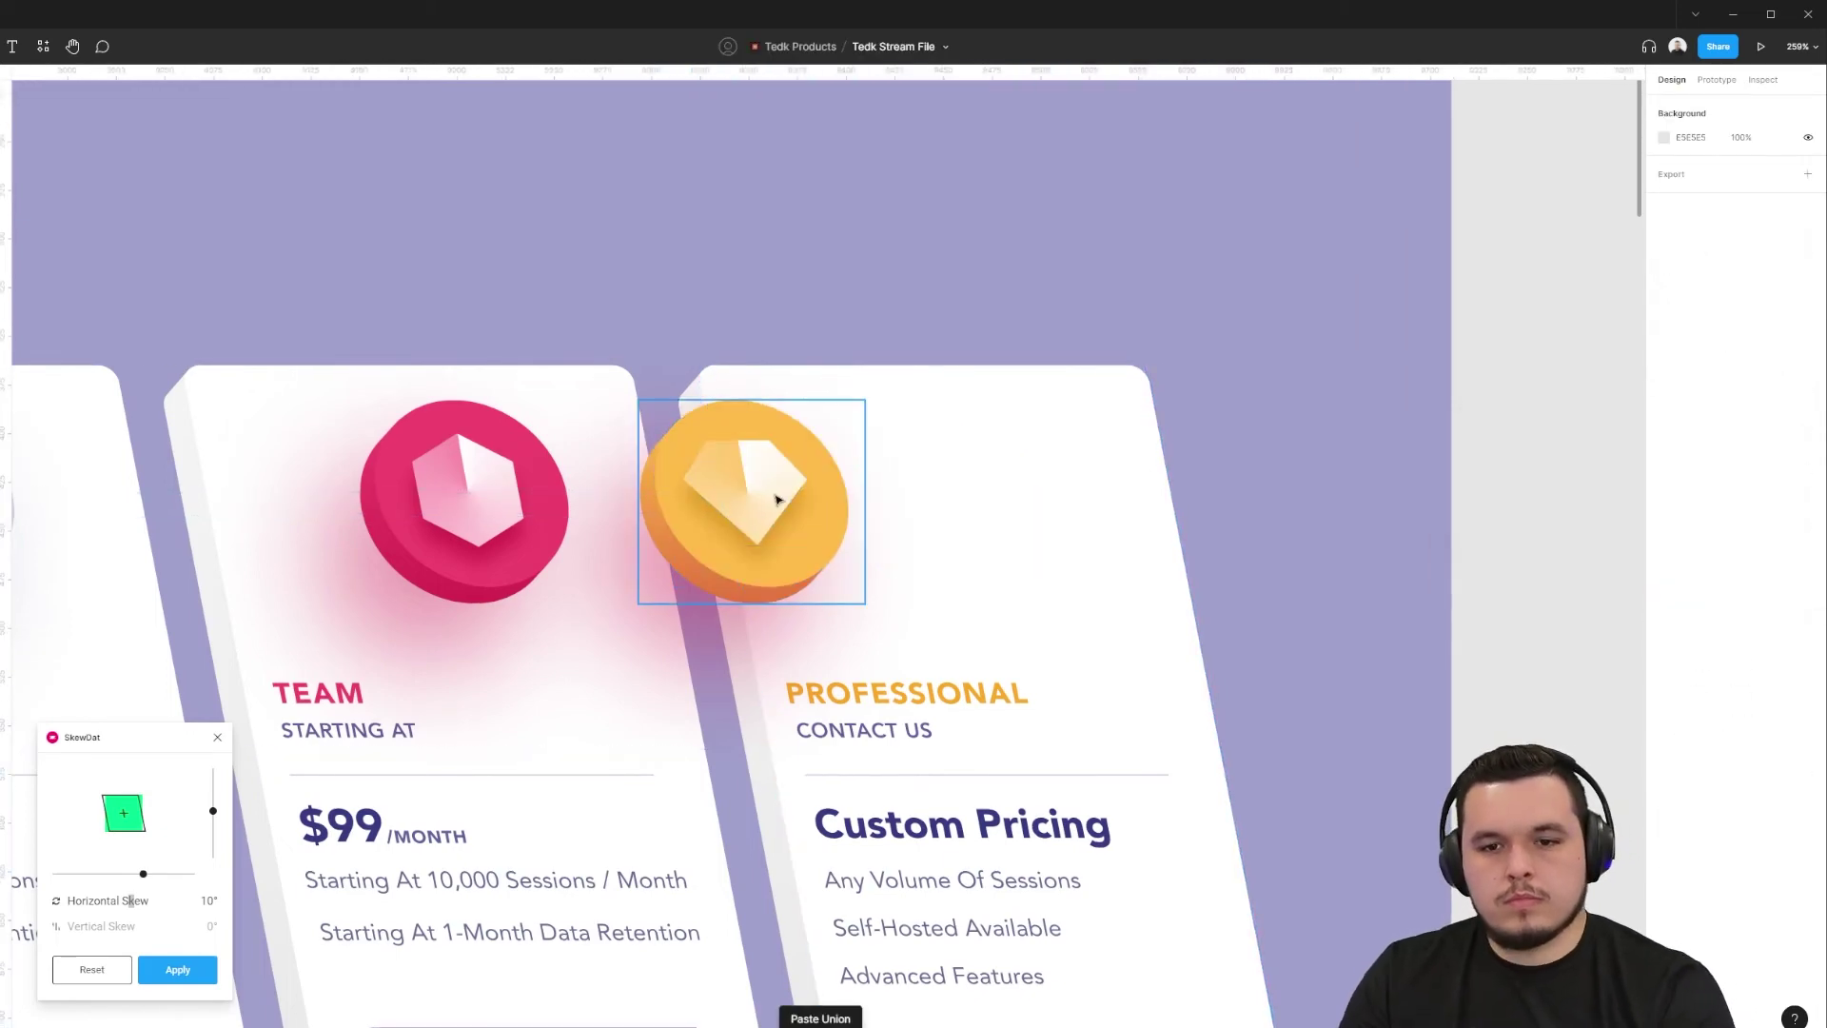
- Position the yellow icon on the Professional card and tint its drop shadow with the icon's yellow-orange
left_click_drag(757, 504, 965, 510)
left_click(990, 595, "ctrl")
key("ctrl+z")
left_click(1664, 725)
left_click(1489, 812)
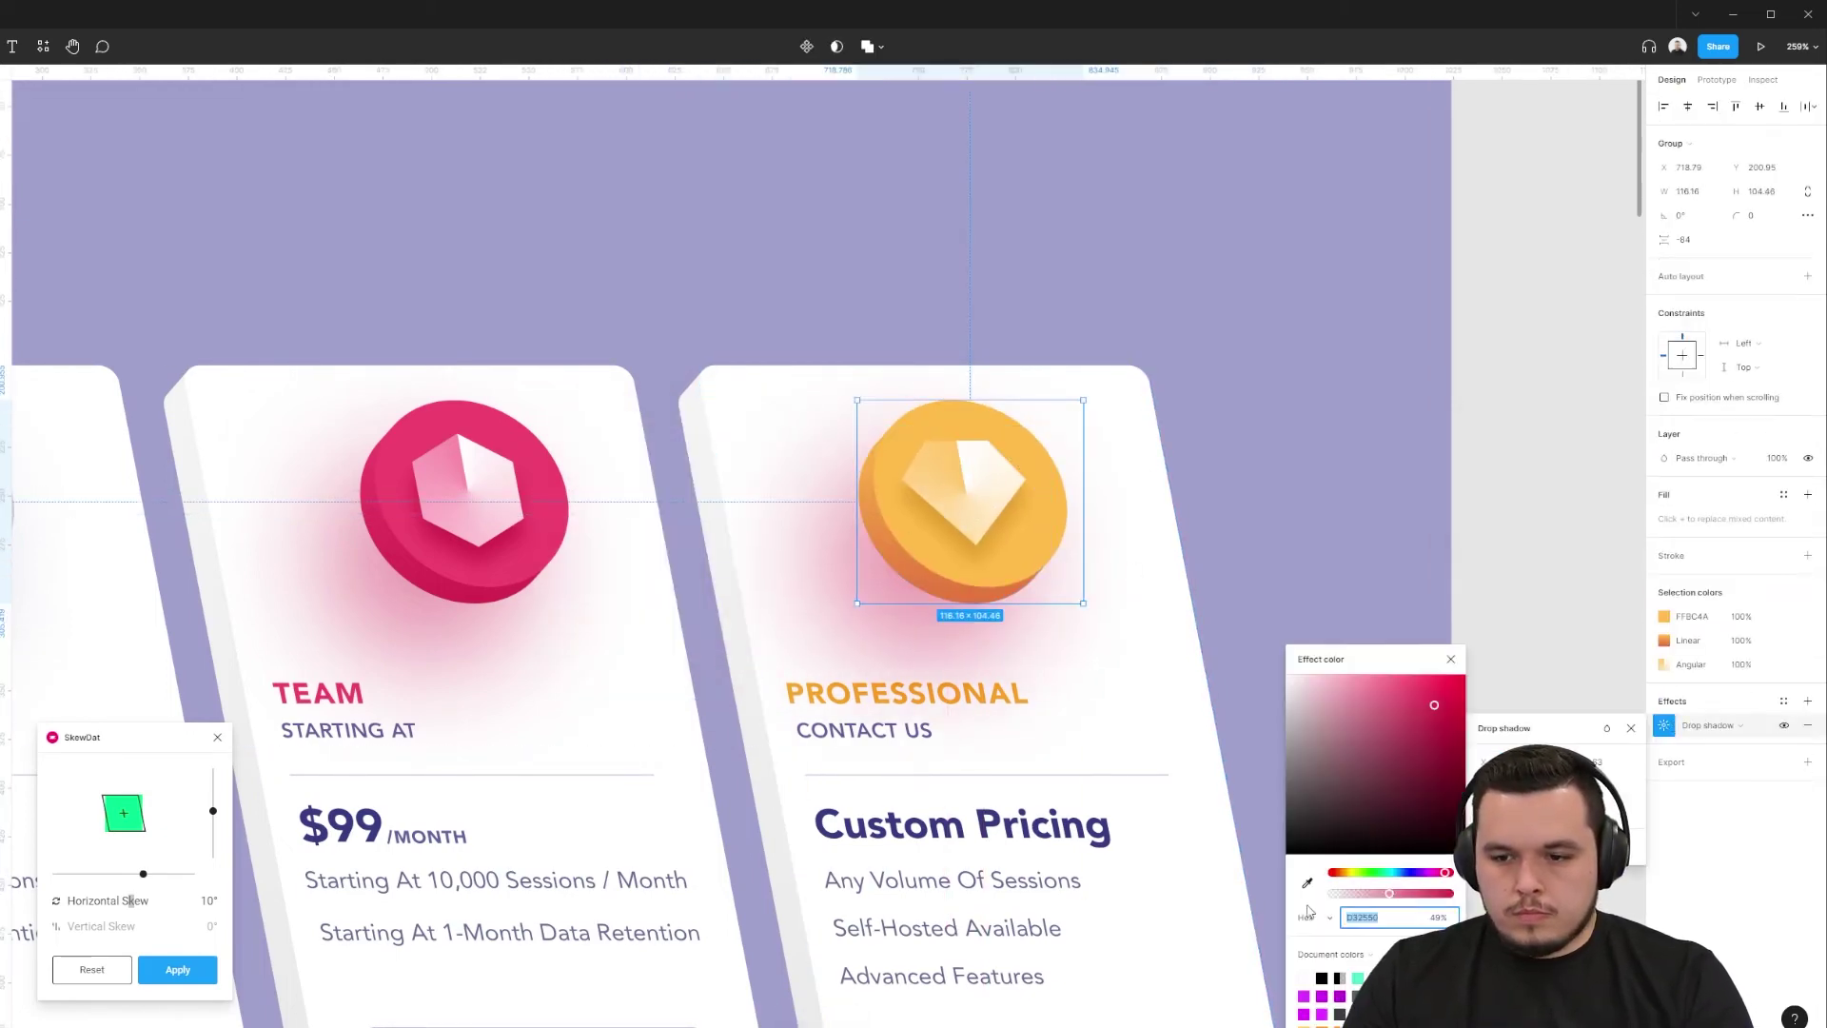
key("i")
left_click(1033, 533)
left_click(1397, 892)
scroll(1252, 617, "down", 3)
left_click(1391, 485)
- Place a 40% opacity copy of the Team icon's side over the outlined Team button as a depth guide
left_click_drag(1076, 865, 1057, 721)
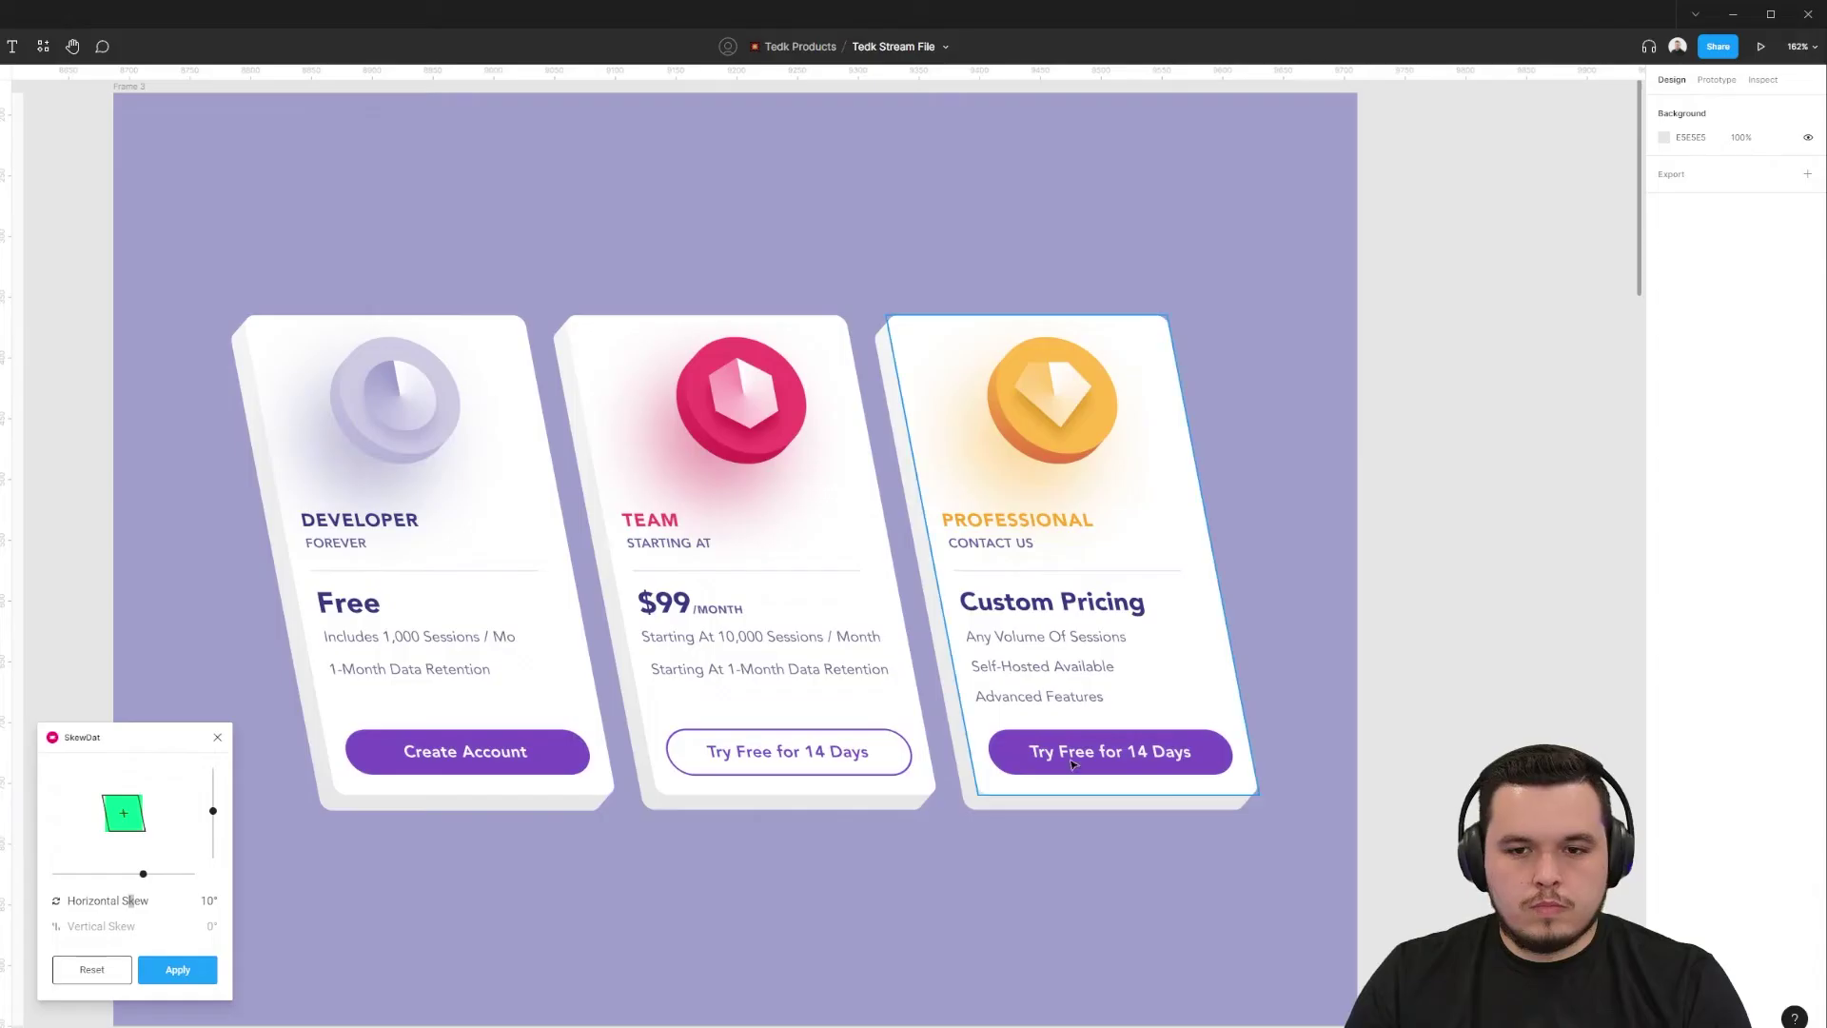
left_click_drag(1022, 621, 1072, 622)
scroll(1453, 578, "down", 1)
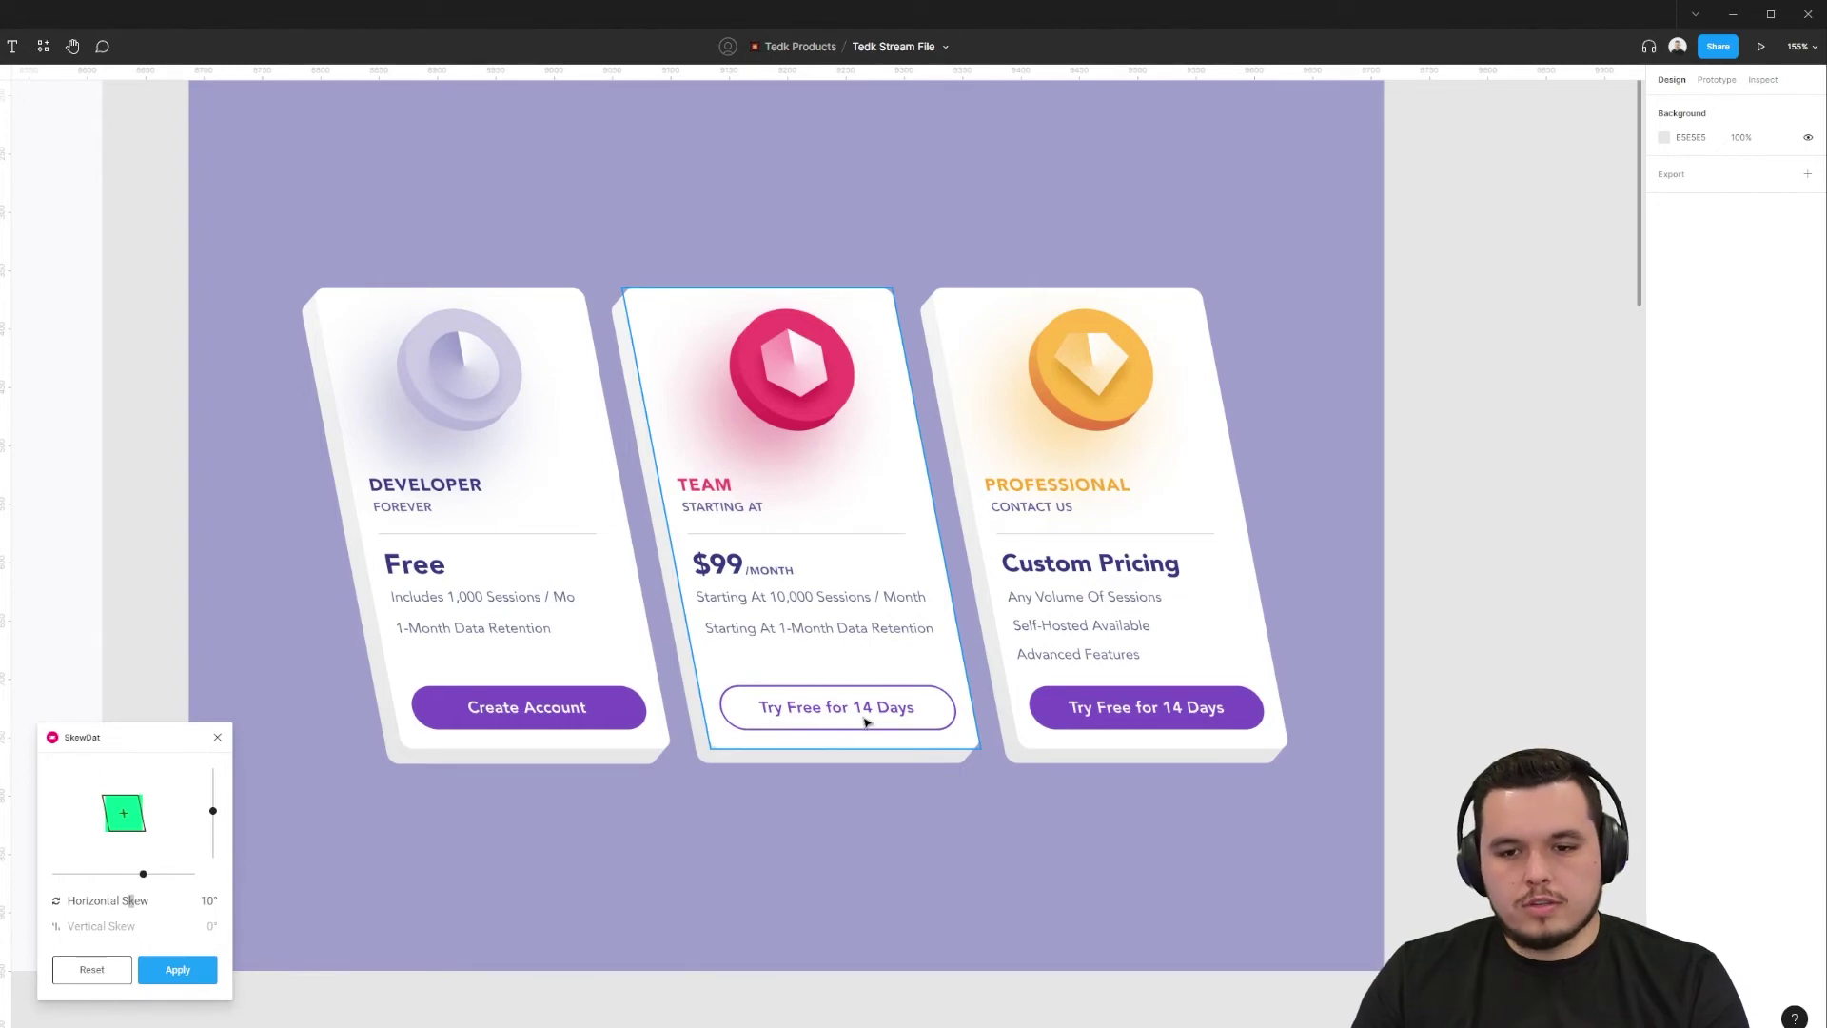
scroll(750, 710, "up", 3)
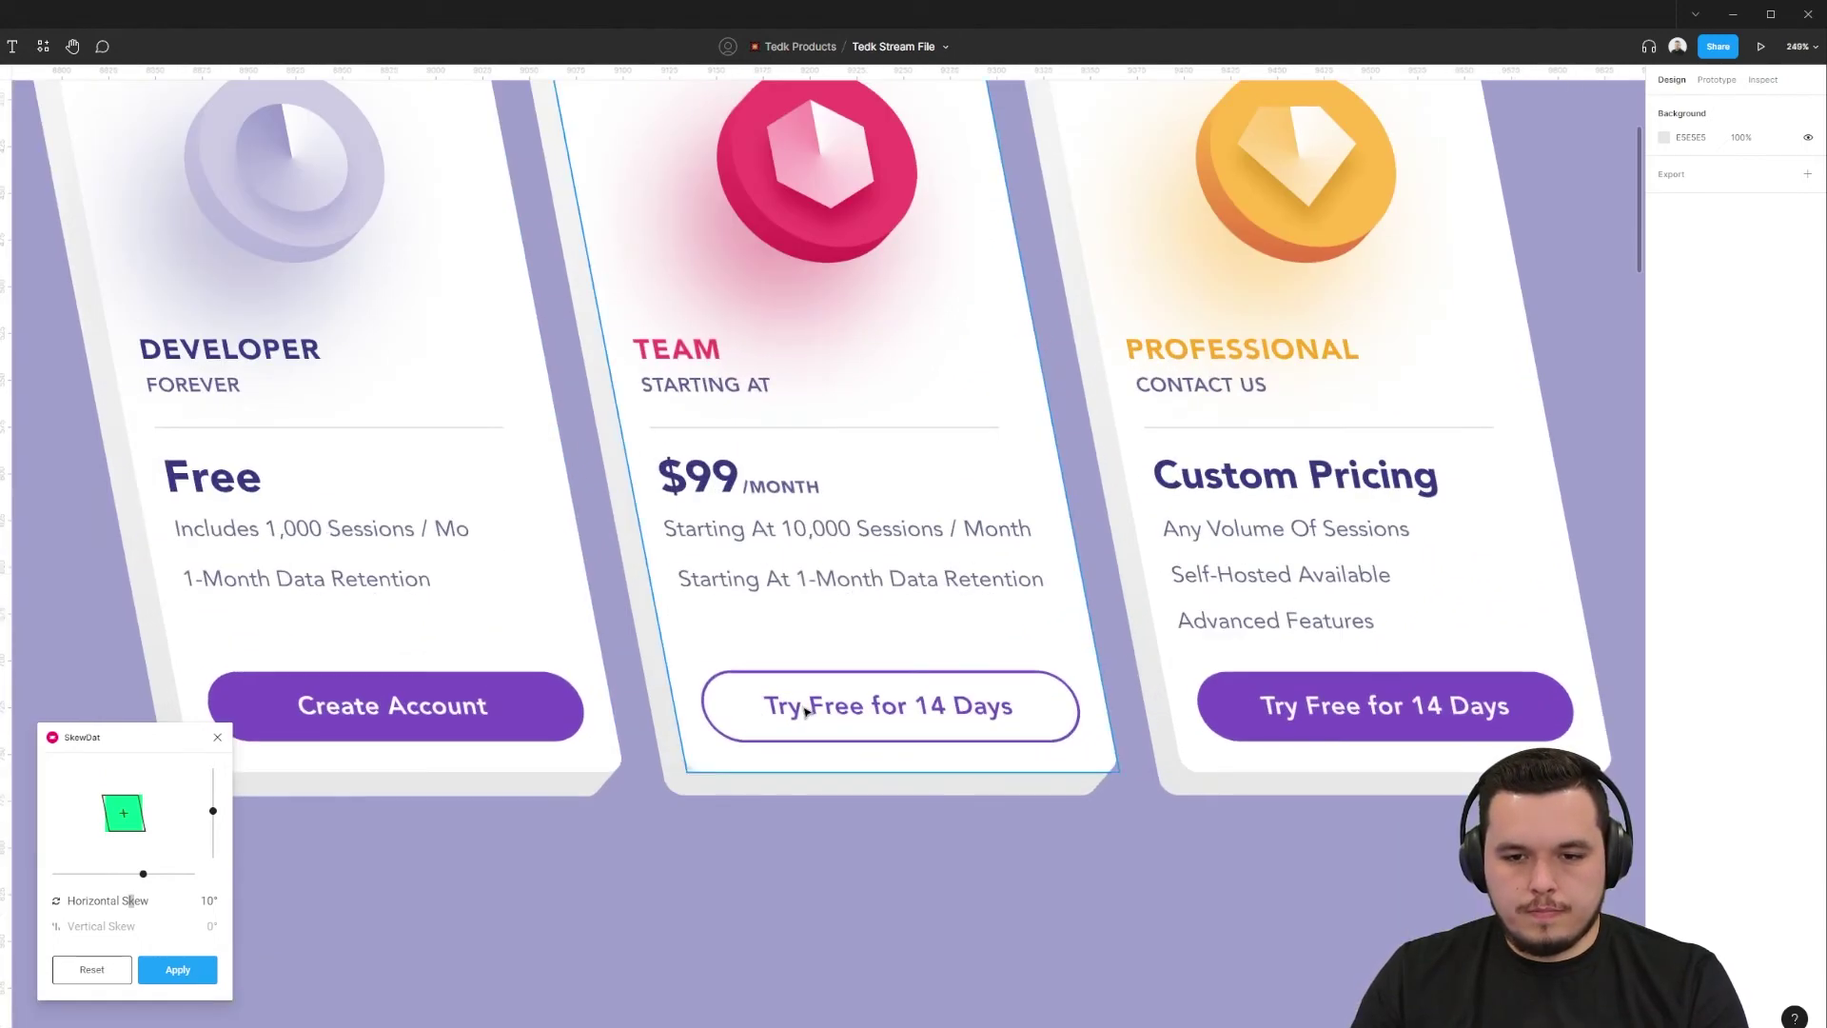
left_click(747, 715, "ctrl")
left_click(1675, 388)
left_click(1664, 410)
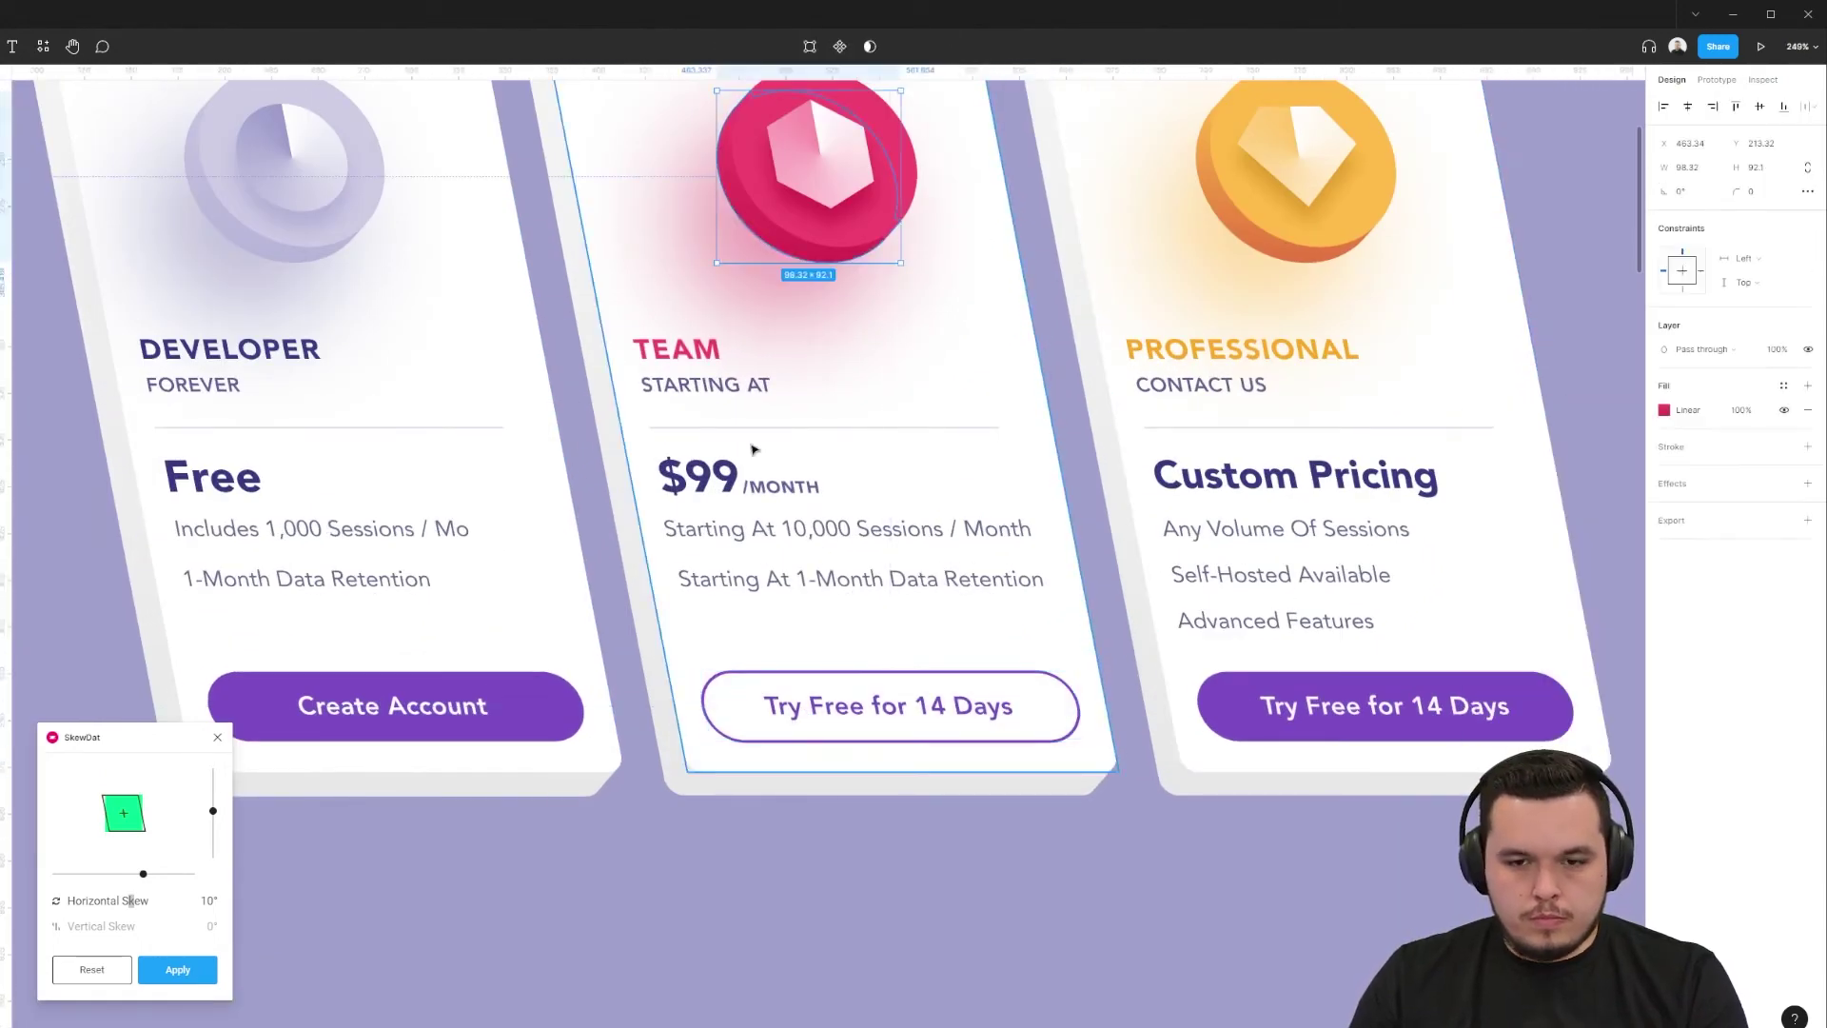
key("4")
left_click_drag(643, 381, 637, 494)
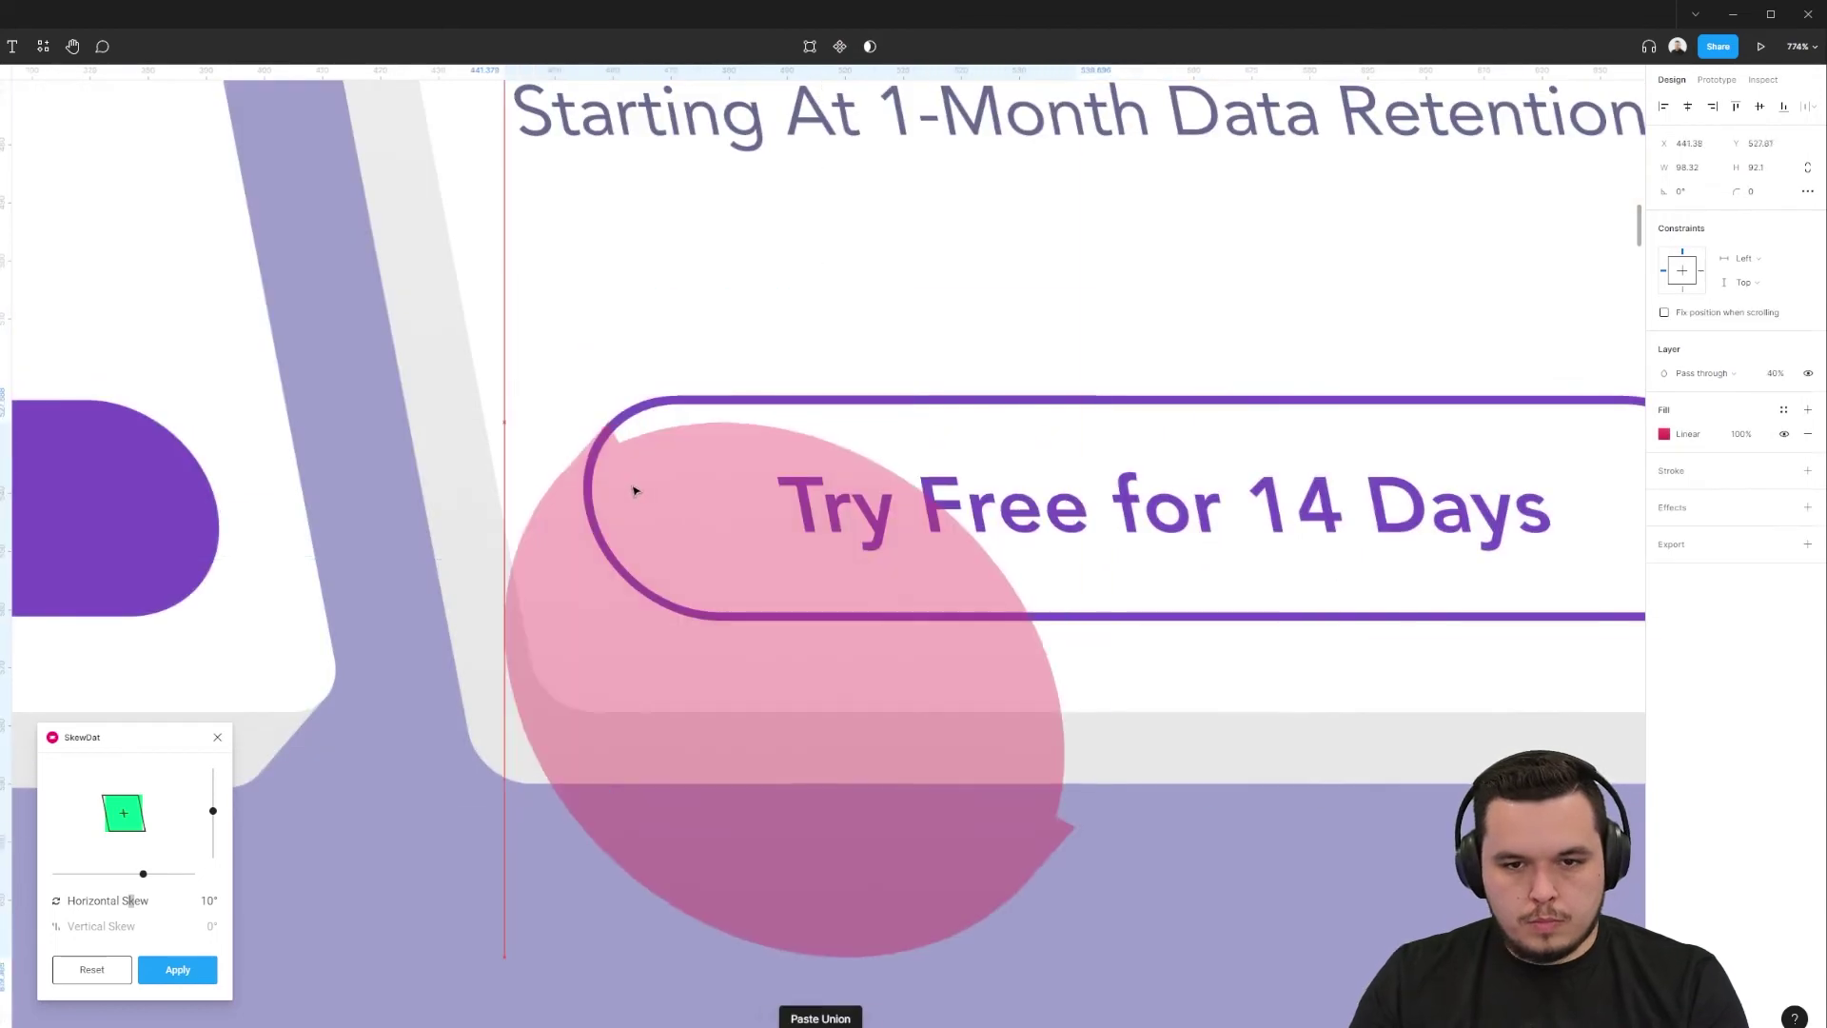
- Duplicate the Team button's rectangle, give the copy a solid dark purple fill and send it behind the button
left_click(647, 402)
key("ctrl+alt+v")
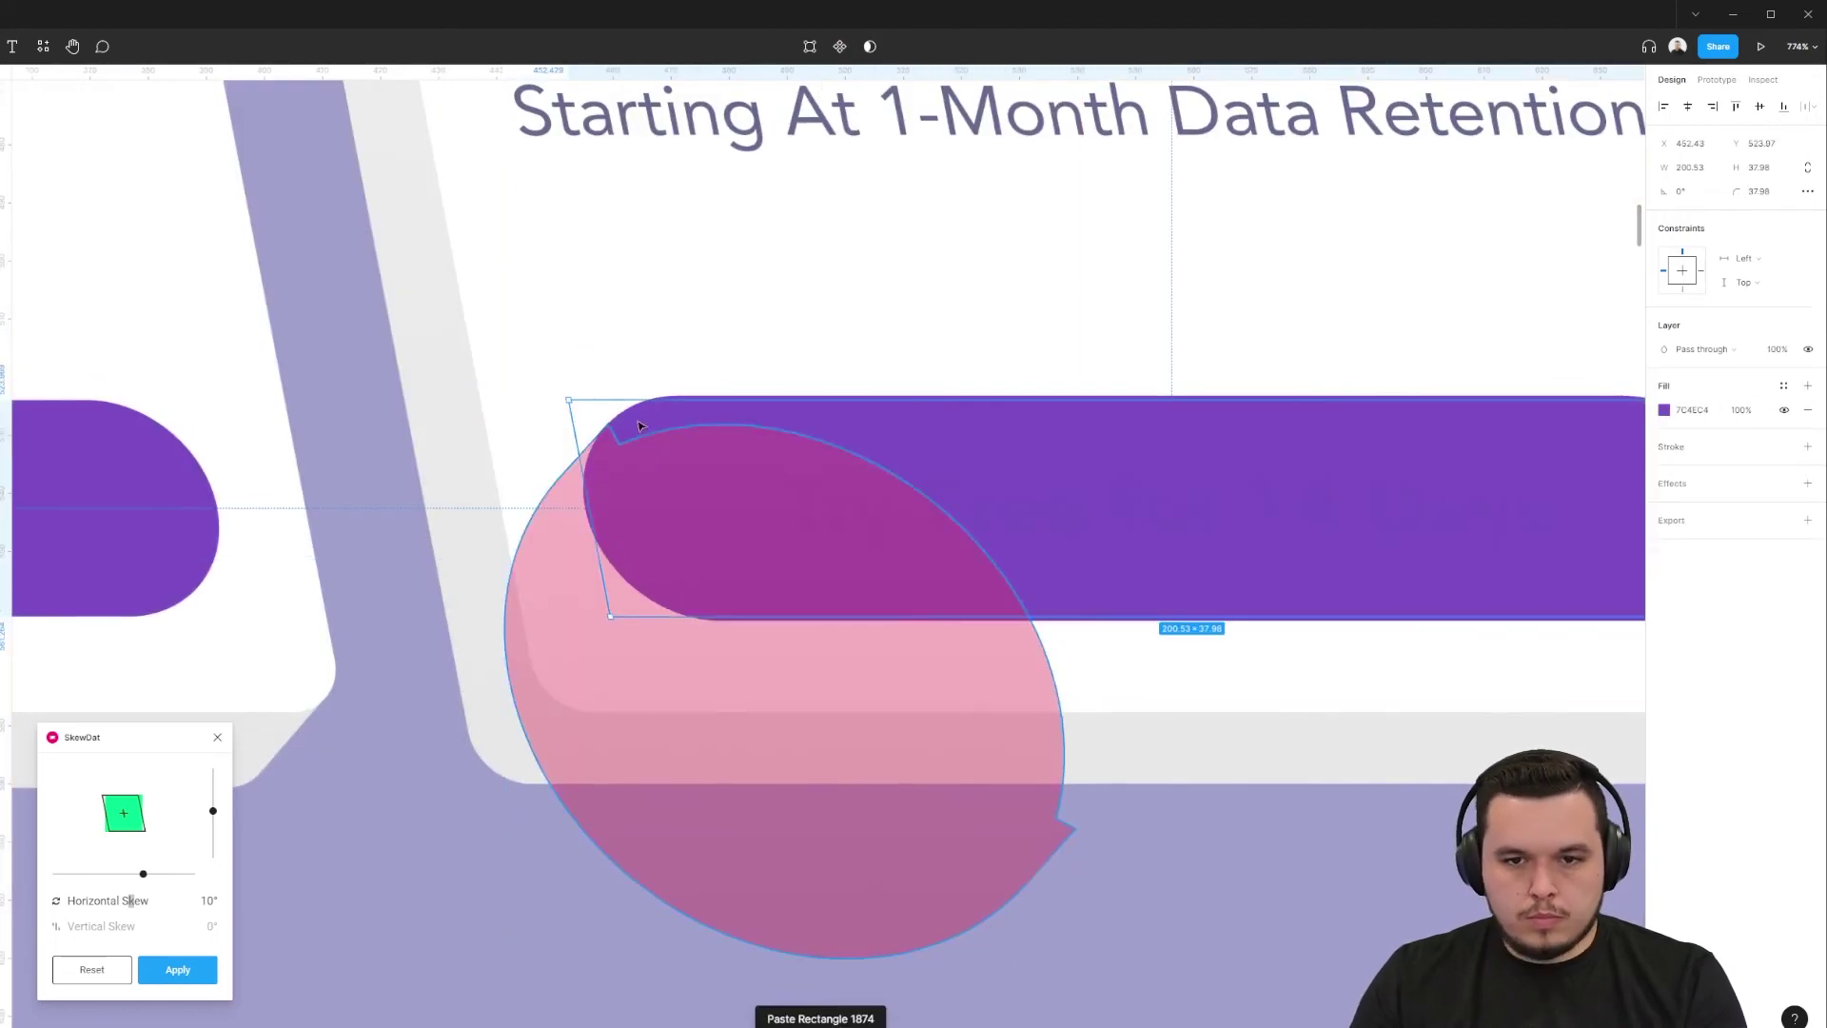
key("ctrl+]")
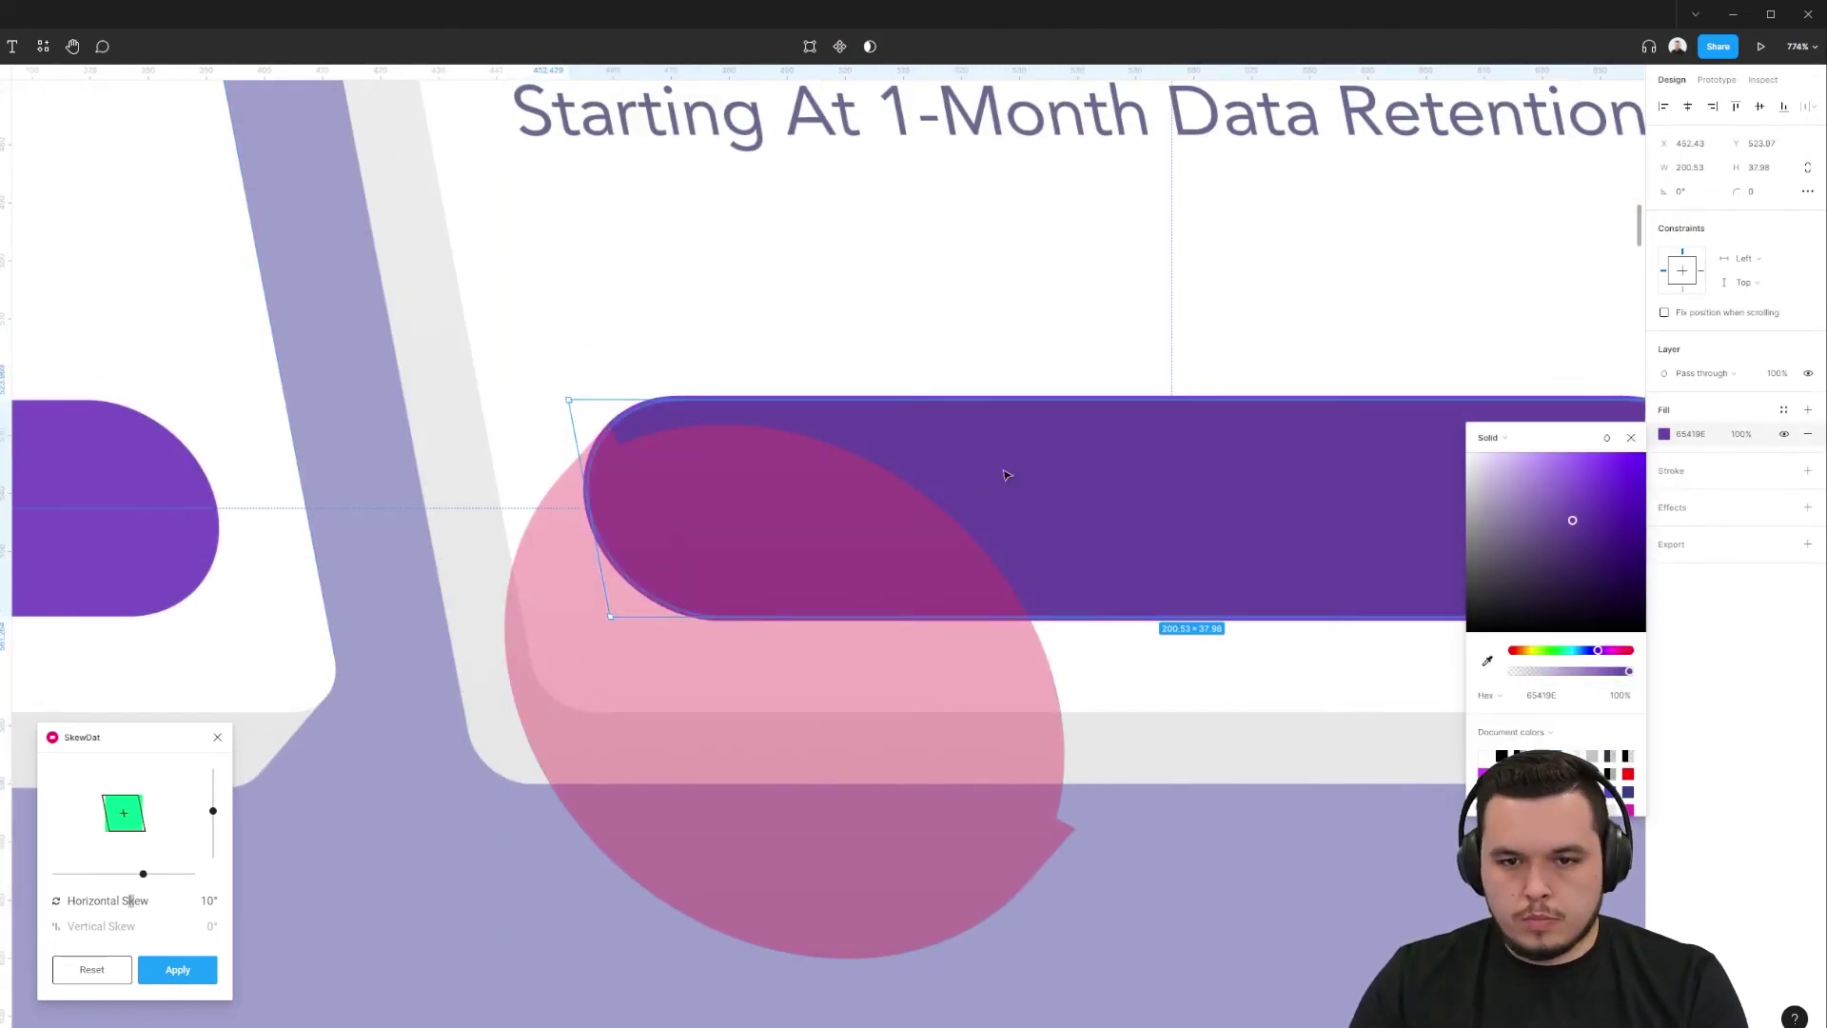
left_click_drag(1005, 474, 621, 431)
key("ctrl+[")
- Offset the dark copy below and to the left of the Team button as its side and delete the pink guide shape
left_click(629, 457)
key("2")
left_click(987, 592)
left_click_drag(1473, 598, 1475, 602)
left_click(264, 515)
scroll(265, 514, "up", 3)
key("Delete")
- Draw a small closed Pen shape bridging the gap between the Team button's upper-left curve and its dark side
left_click(543, 723)
scroll(381, 562, "up", 6)
key("p")
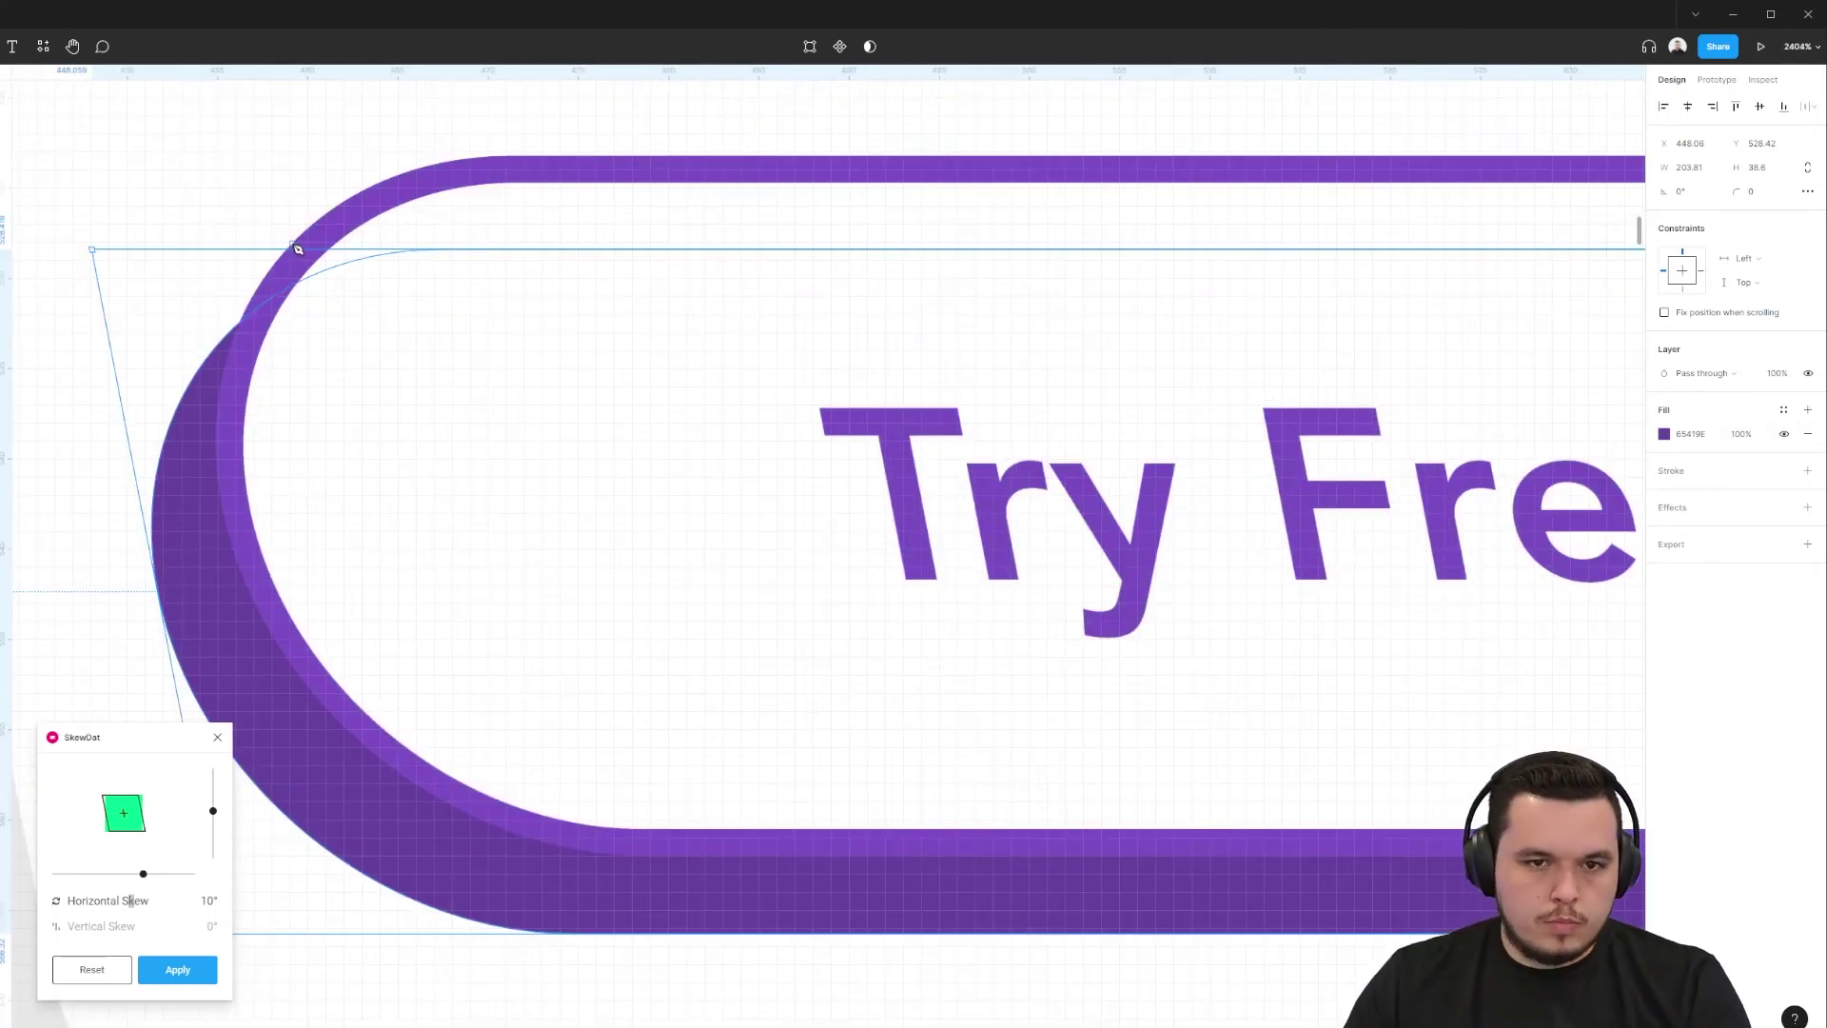
left_click(292, 244)
left_click(191, 375)
left_click(259, 499)
left_click_drag(360, 435, 345, 396)
left_click(292, 244)
- Fill the bridging shape with the side's dark purple and align its outer point with the side's outline
key("shift+x")
key("i")
scroll(199, 375, "up", 4)
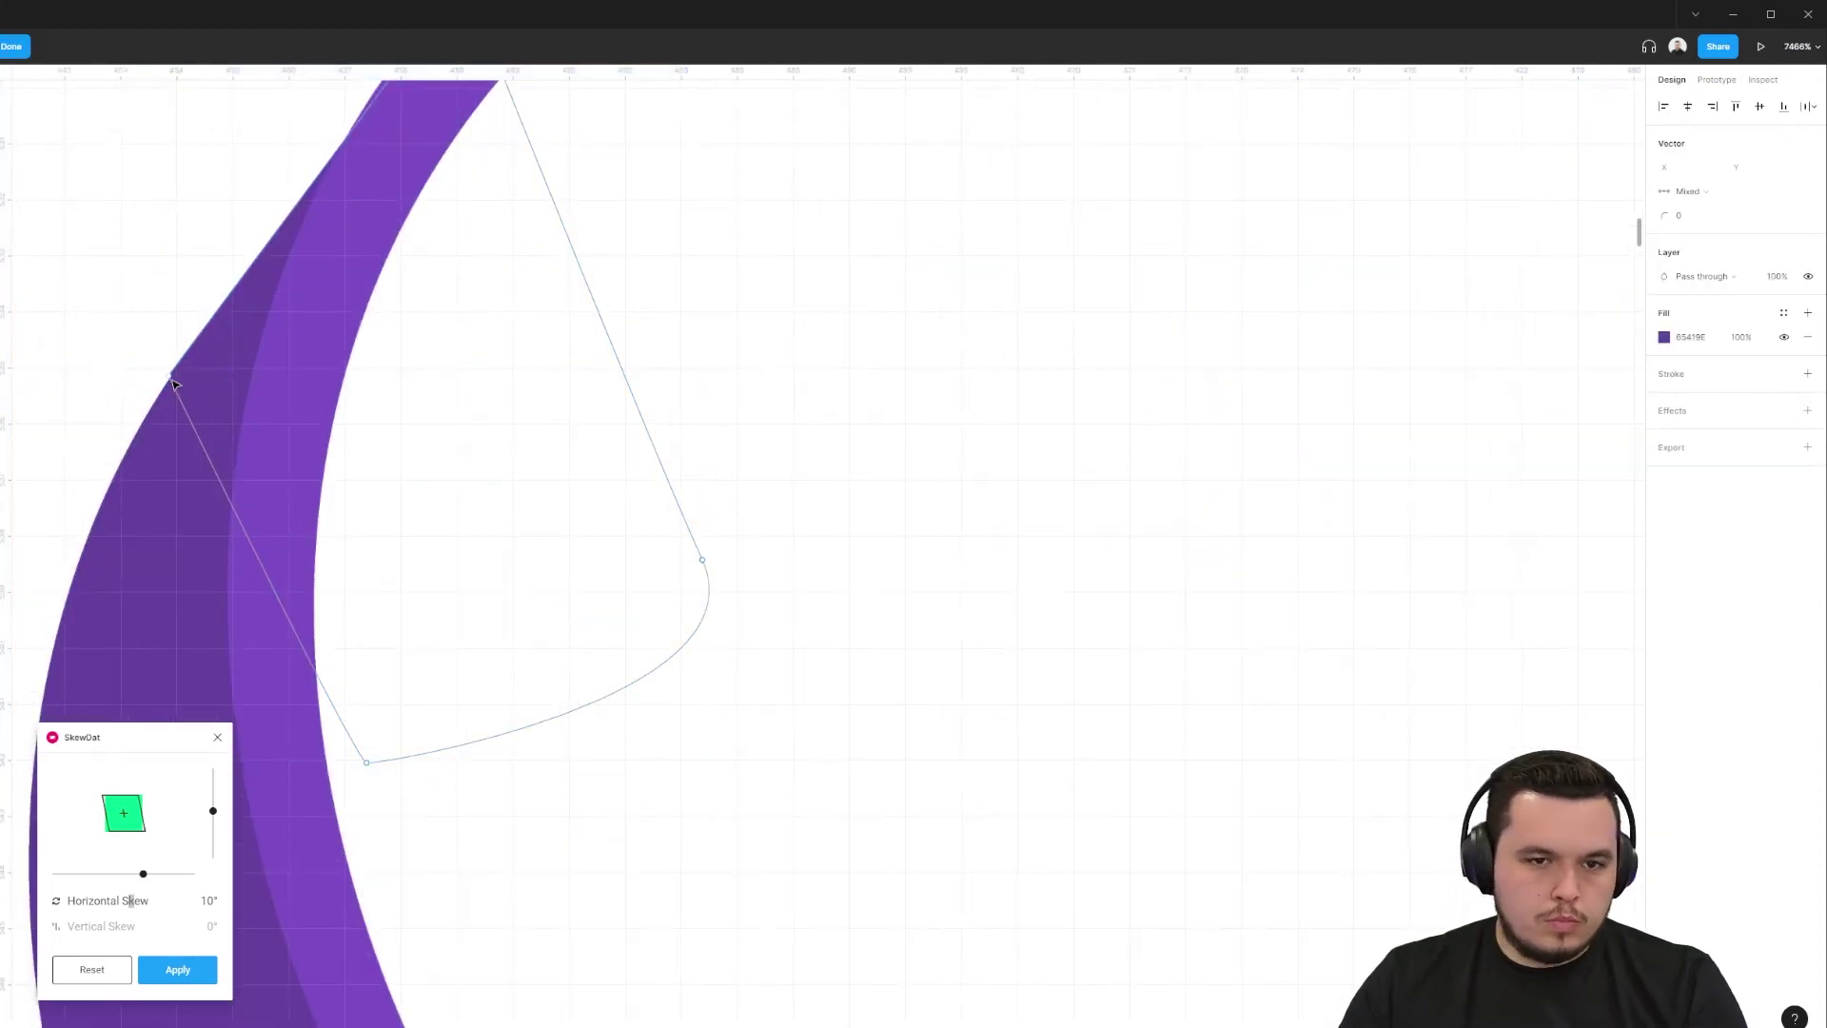
left_click_drag(172, 375, 204, 335)
key("Escape")
- Duplicate the bridging shape at the button's right end, flip it both ways and fit its outer point to the side's curve
scroll(209, 340, "down", 8)
left_click_drag(89, 425, 869, 485)
key("shift+h")
key("shift+v")
scroll(869, 486, "up", 6)
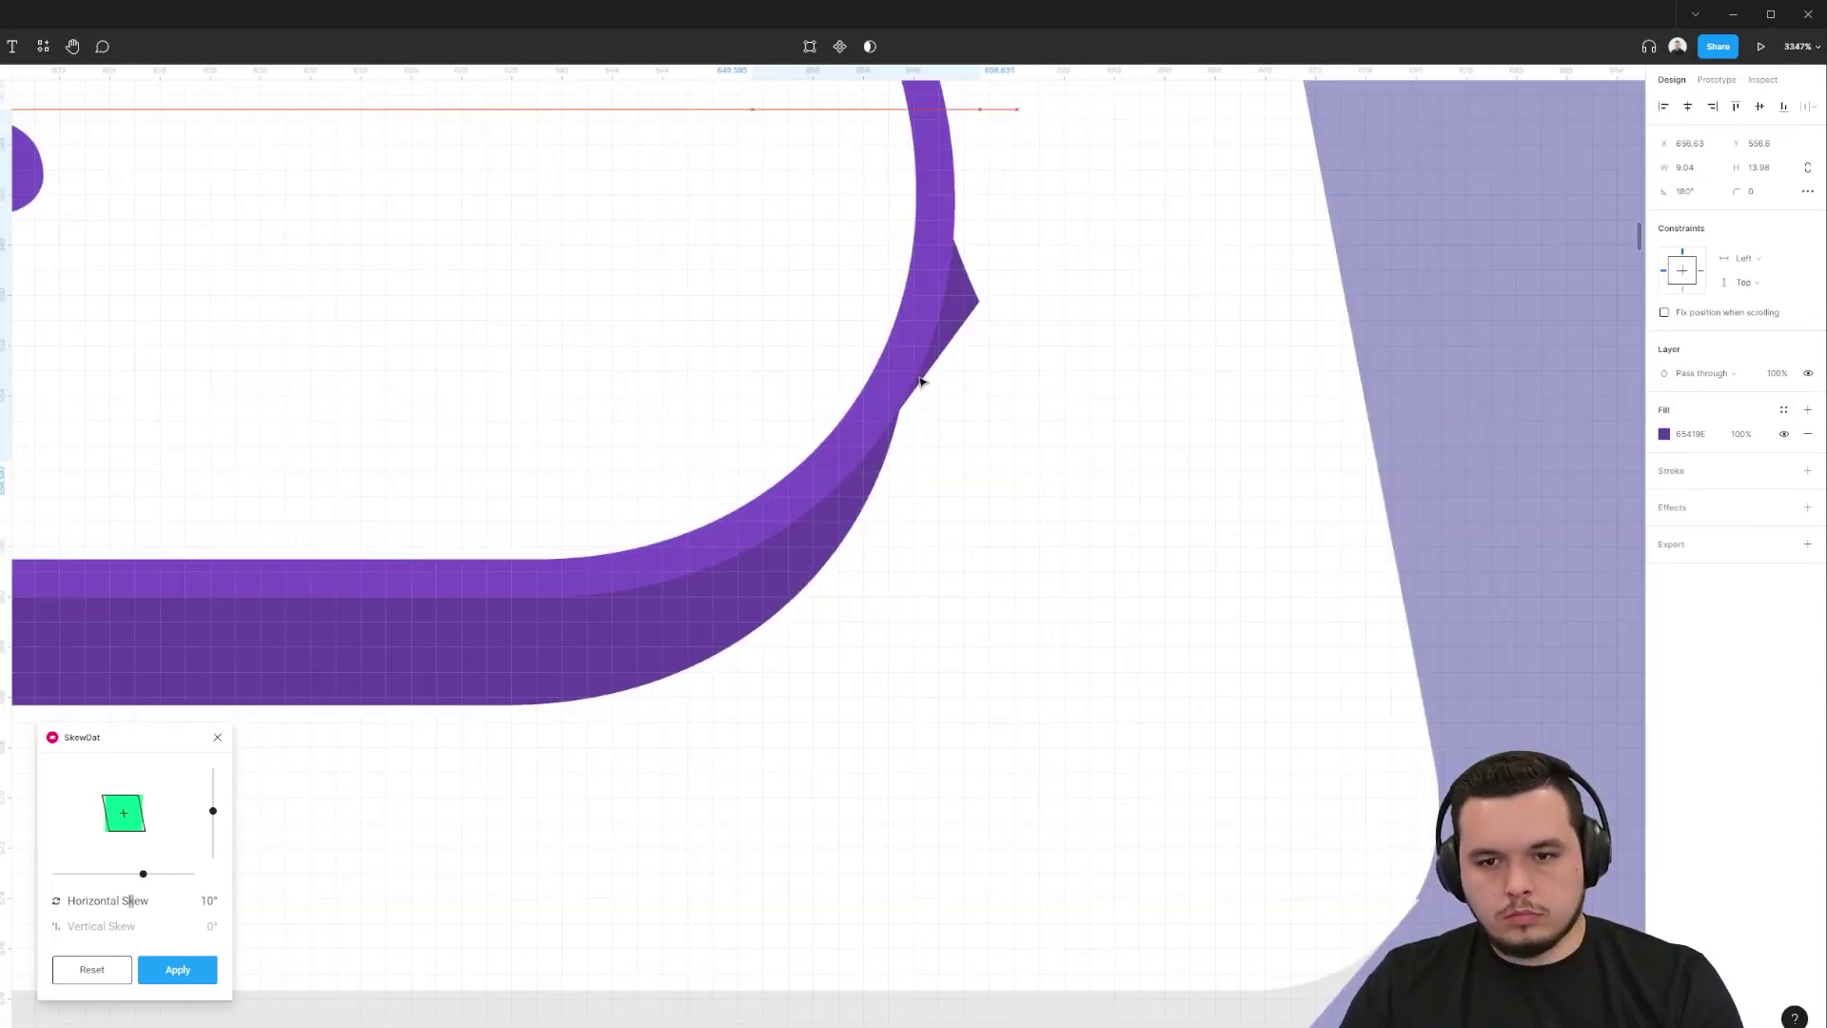
key("Return")
left_click_drag(979, 299, 945, 294)
key("Escape")
- Flatten the bridging shapes together with the button's dark side into one shape
scroll(868, 501, "down", 6)
scroll(419, 381, "up", 3)
left_click(399, 457, "shift")
key("ctrl+e")
scroll(583, 639, "down", 5)
left_click(750, 645)
left_click(687, 157, "ctrl")
key("ctrl+alt+c")
left_click(752, 666, "ctrl")
key("ctrl+alt+v")
key("ctrl+z")
- Copy the Team icon's drop shadow effect onto the Team button's dark side
left_click(687, 143)
left_click(1632, 728)
left_click(856, 657)
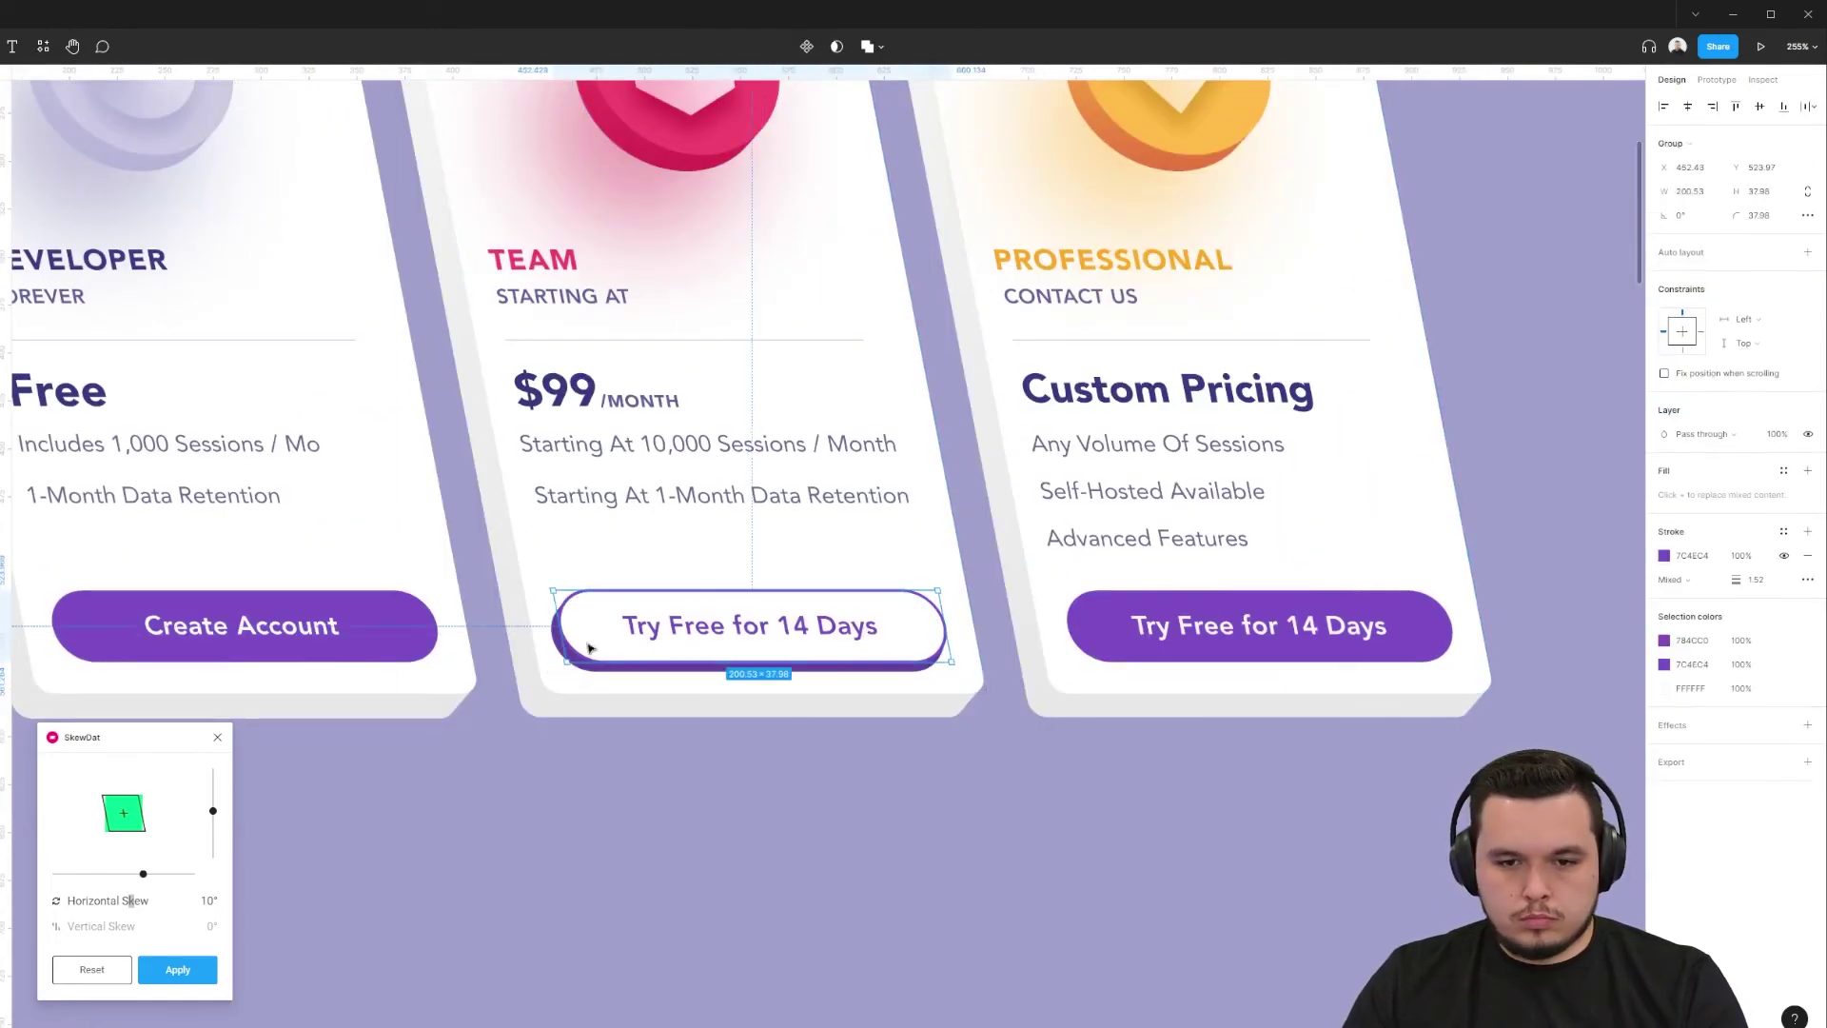
left_click(857, 666, "ctrl")
key("ctrl+v")
- Tint the button side's drop shadow with the button's purple and adjust the shadow's opacity
left_click(1664, 531)
left_click_drag(1483, 592, 1203, 563)
left_click(1484, 616)
left_click(1307, 843)
left_click(1257, 639)
left_click_drag(1555, 619, 1523, 619)
left_click(775, 753)
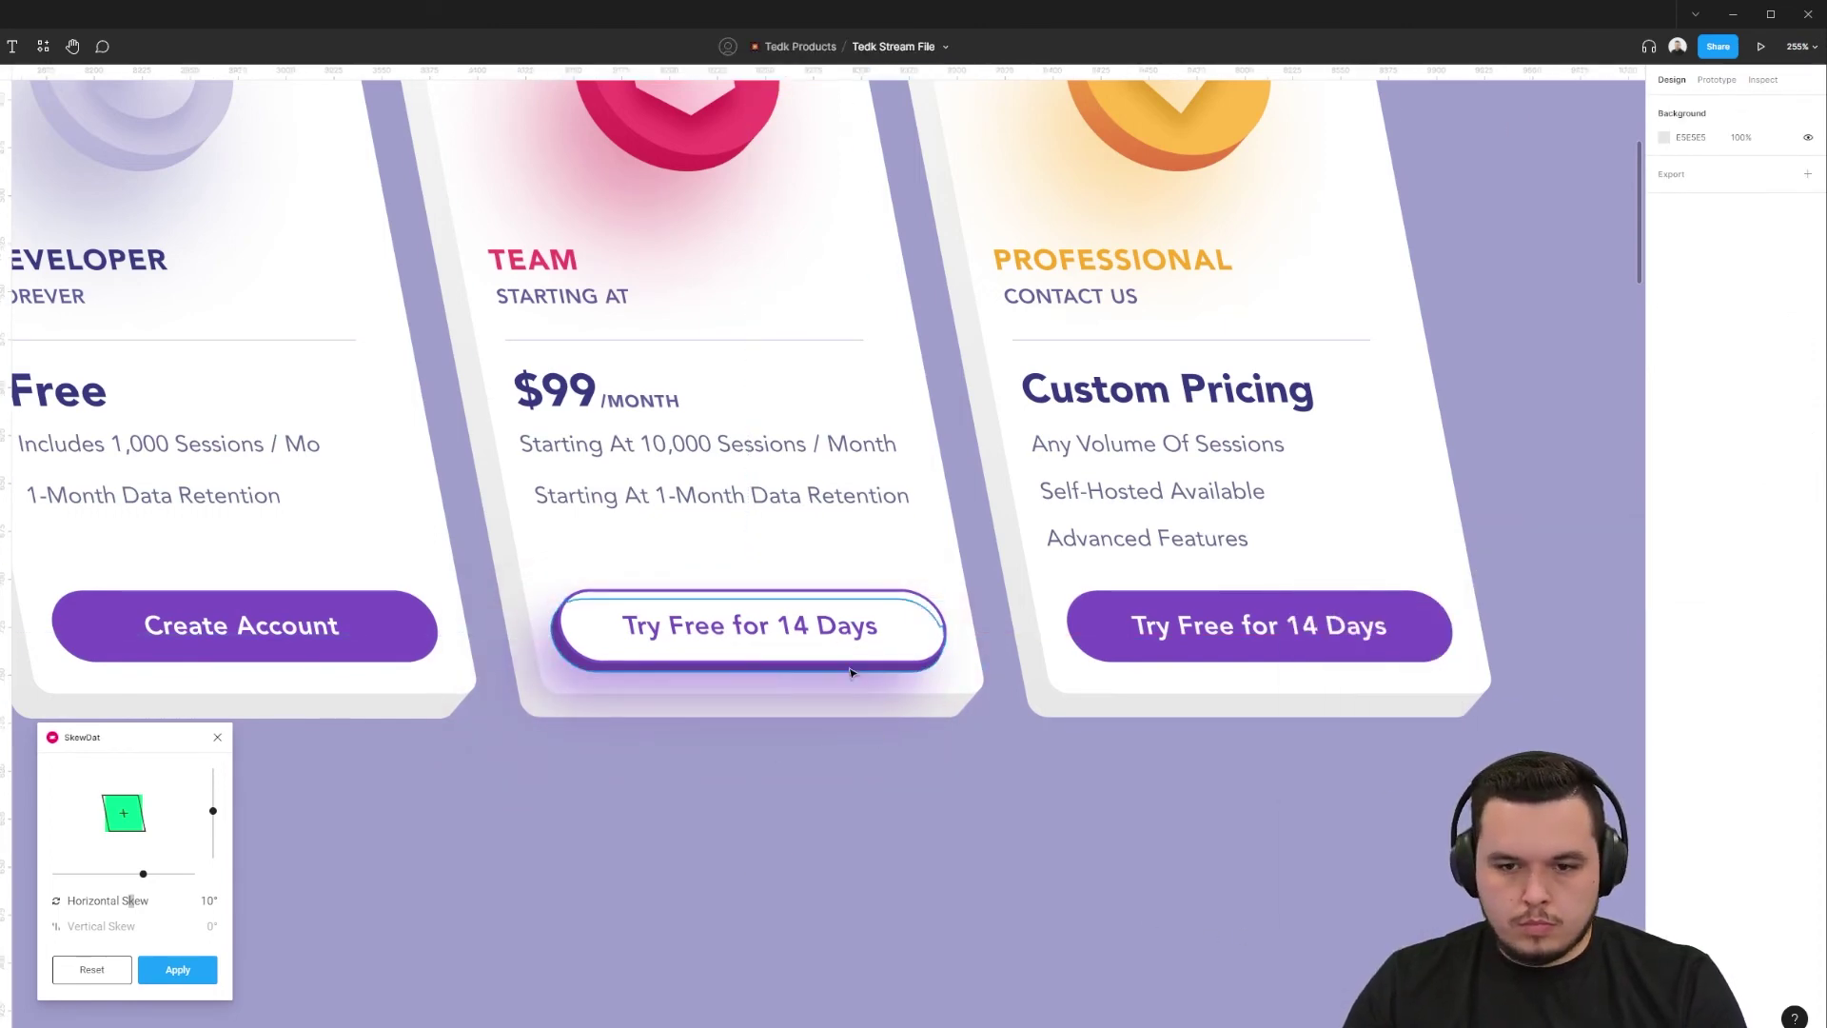
- Group the Team button with its side and move it up and right to overhang the card's right edge
left_click(847, 667)
scroll(829, 666, "down", 2)
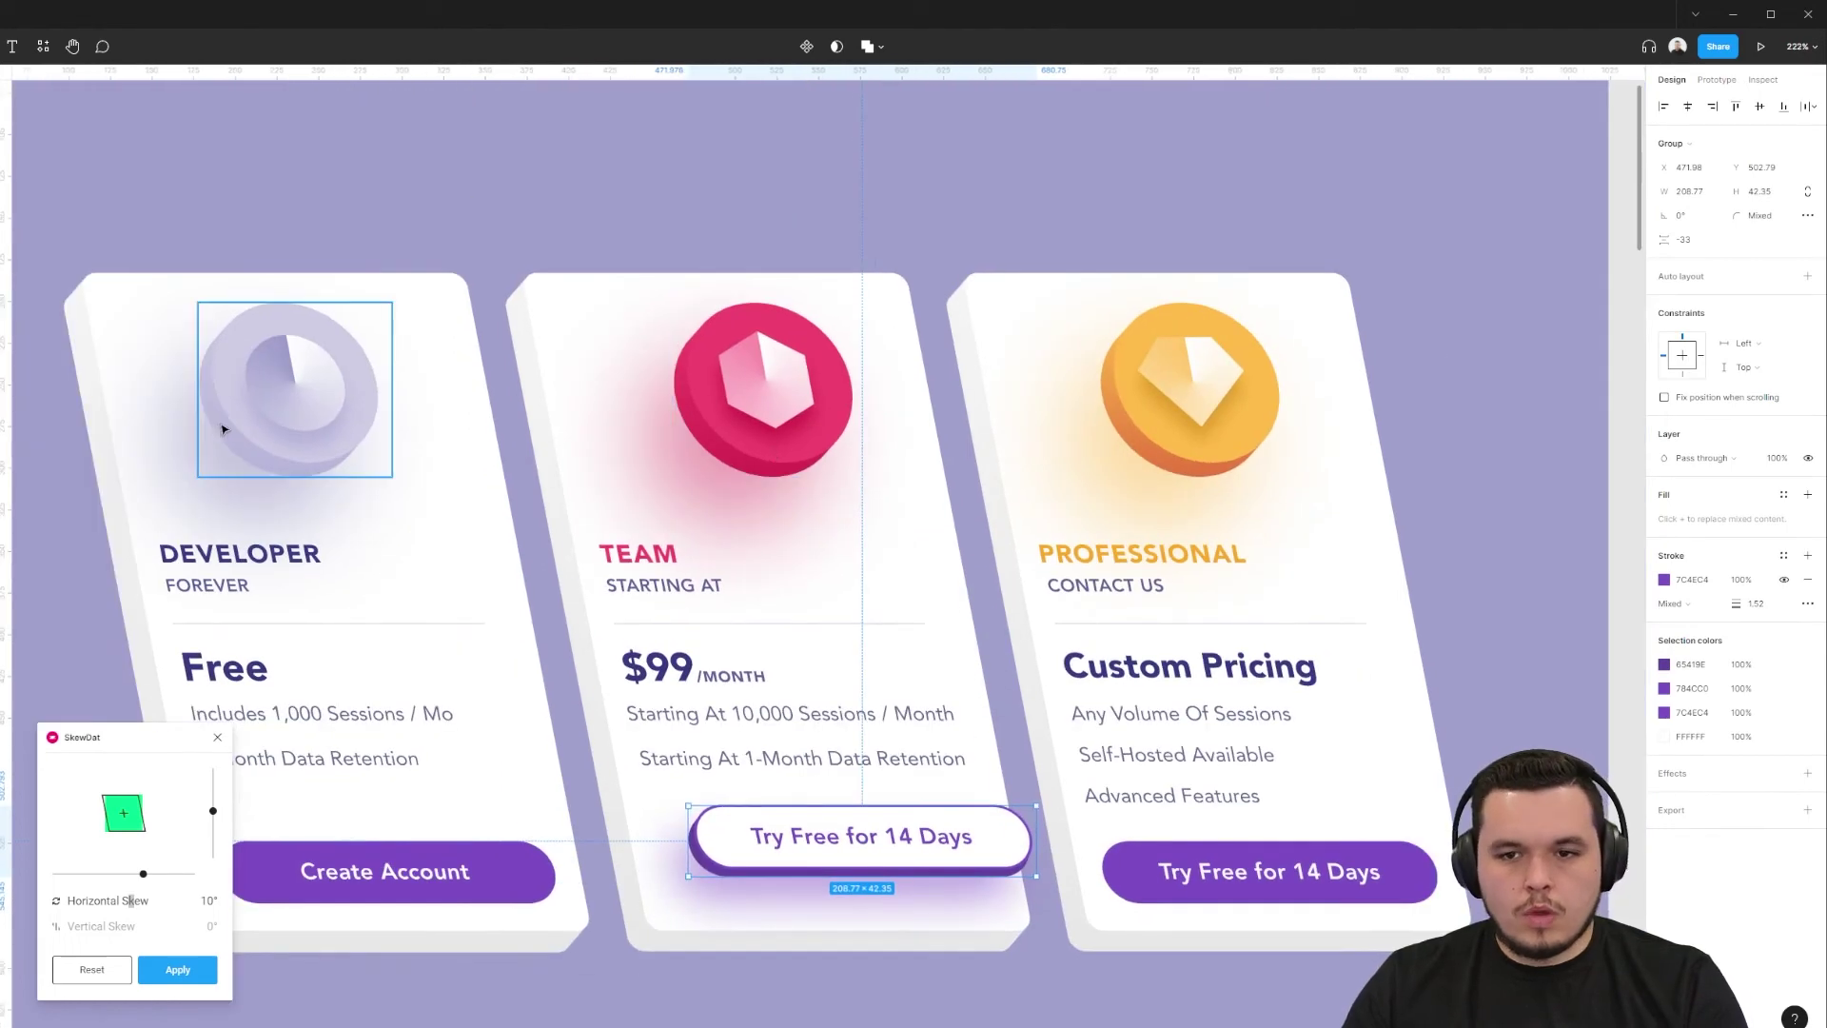
left_click(917, 1005)
left_click_drag(917, 1005, 918, 902)
scroll(1010, 798, "down", 1)
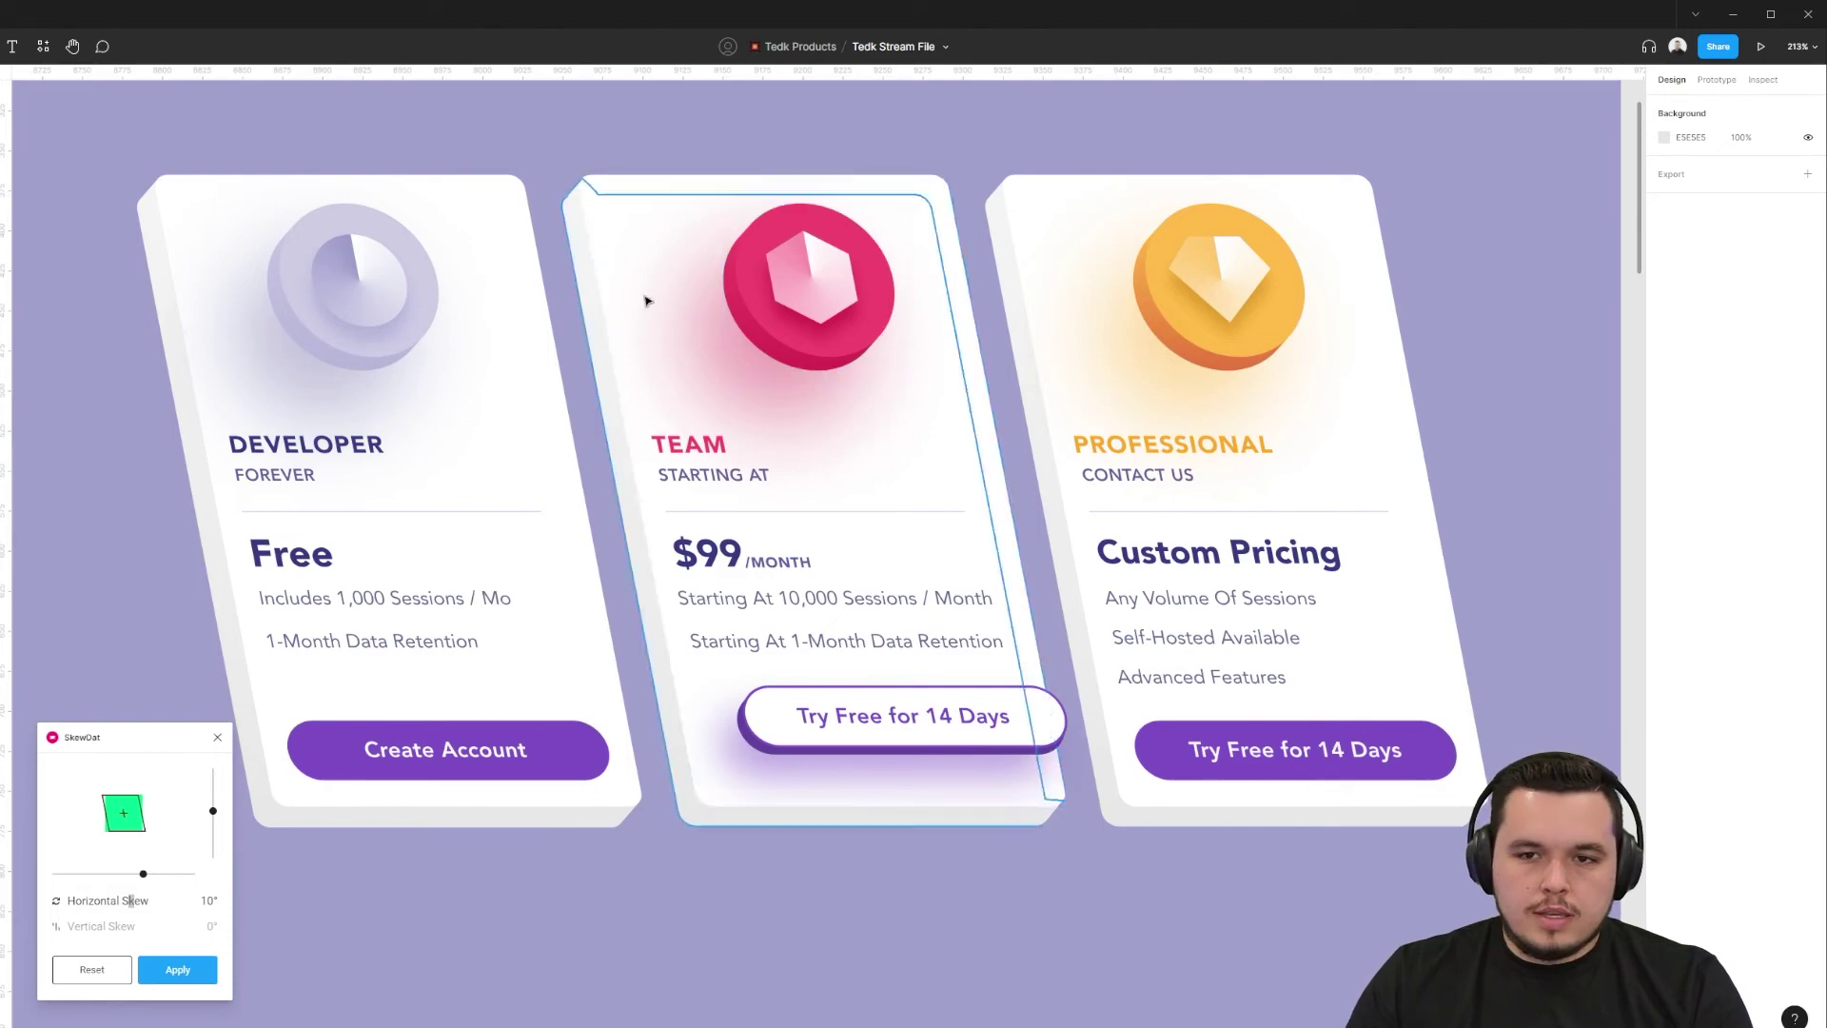
- Make the Developer icon's side thinner by moving its outer anchor points closer to the circle
scroll(287, 304, "up", 4)
double_click(281, 303)
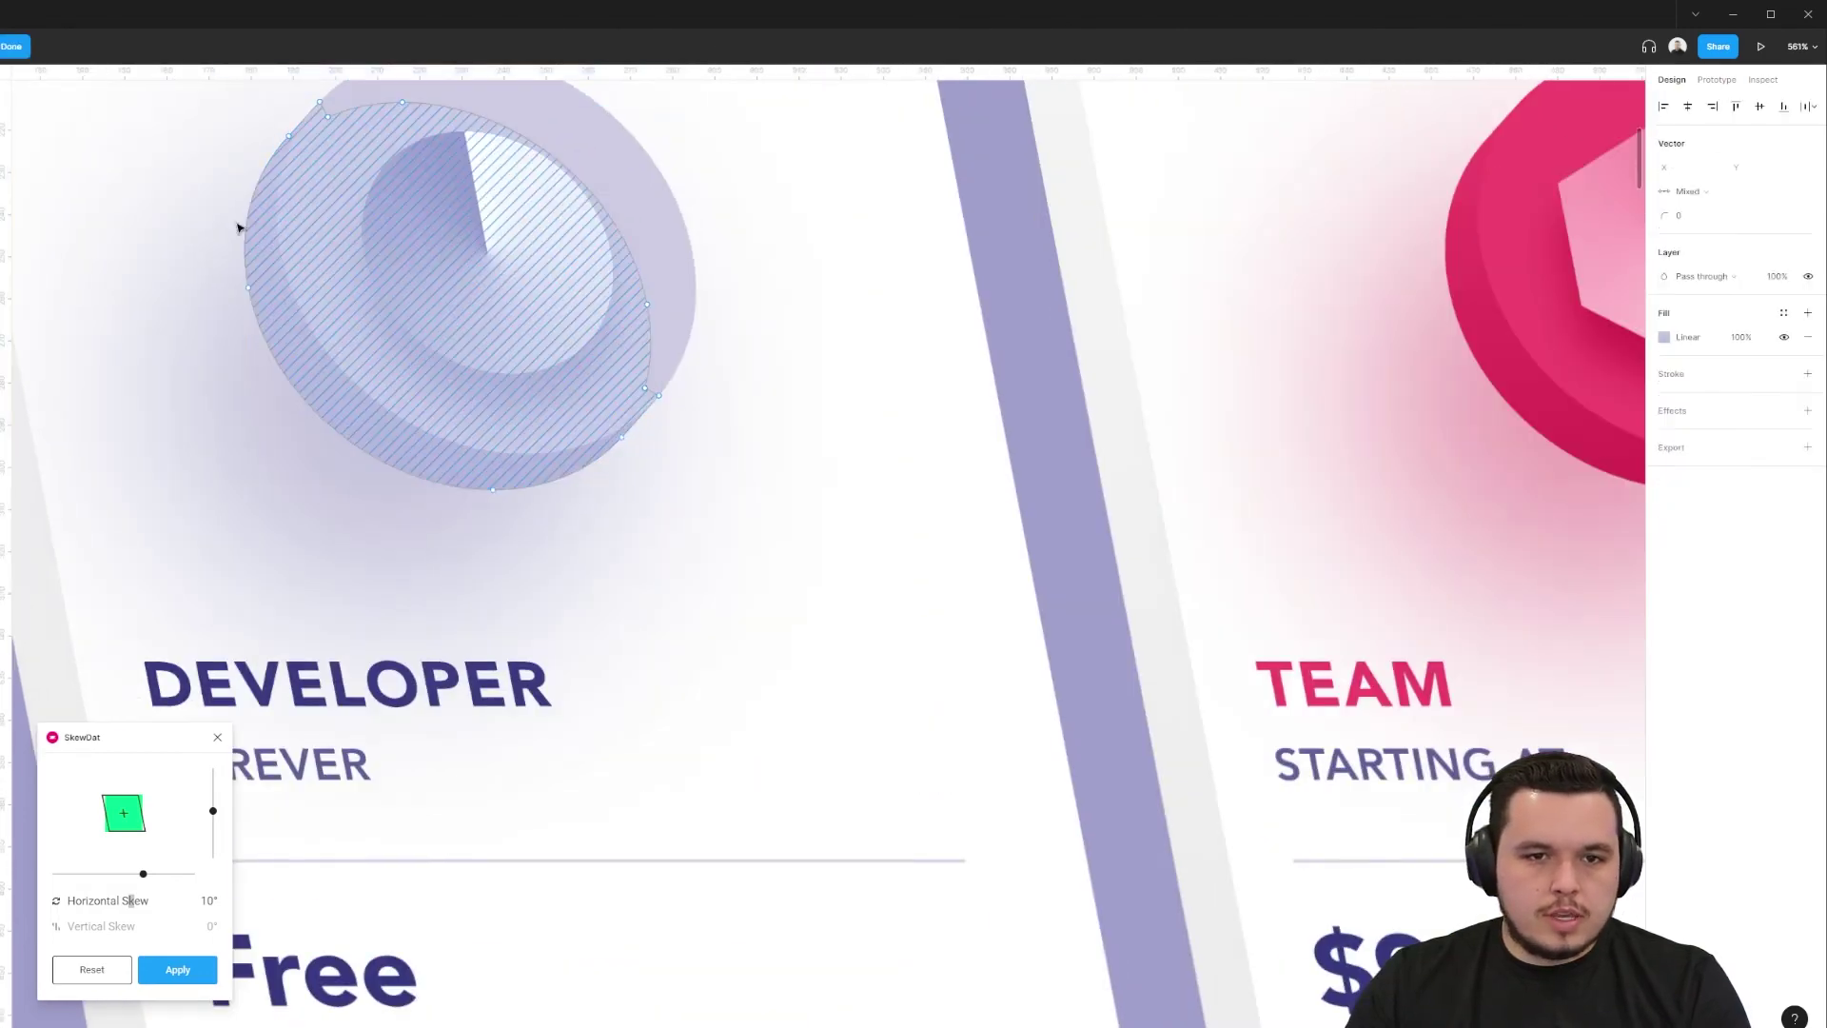
left_click_drag(197, 129, 337, 348)
scroll(290, 118, "up", 5)
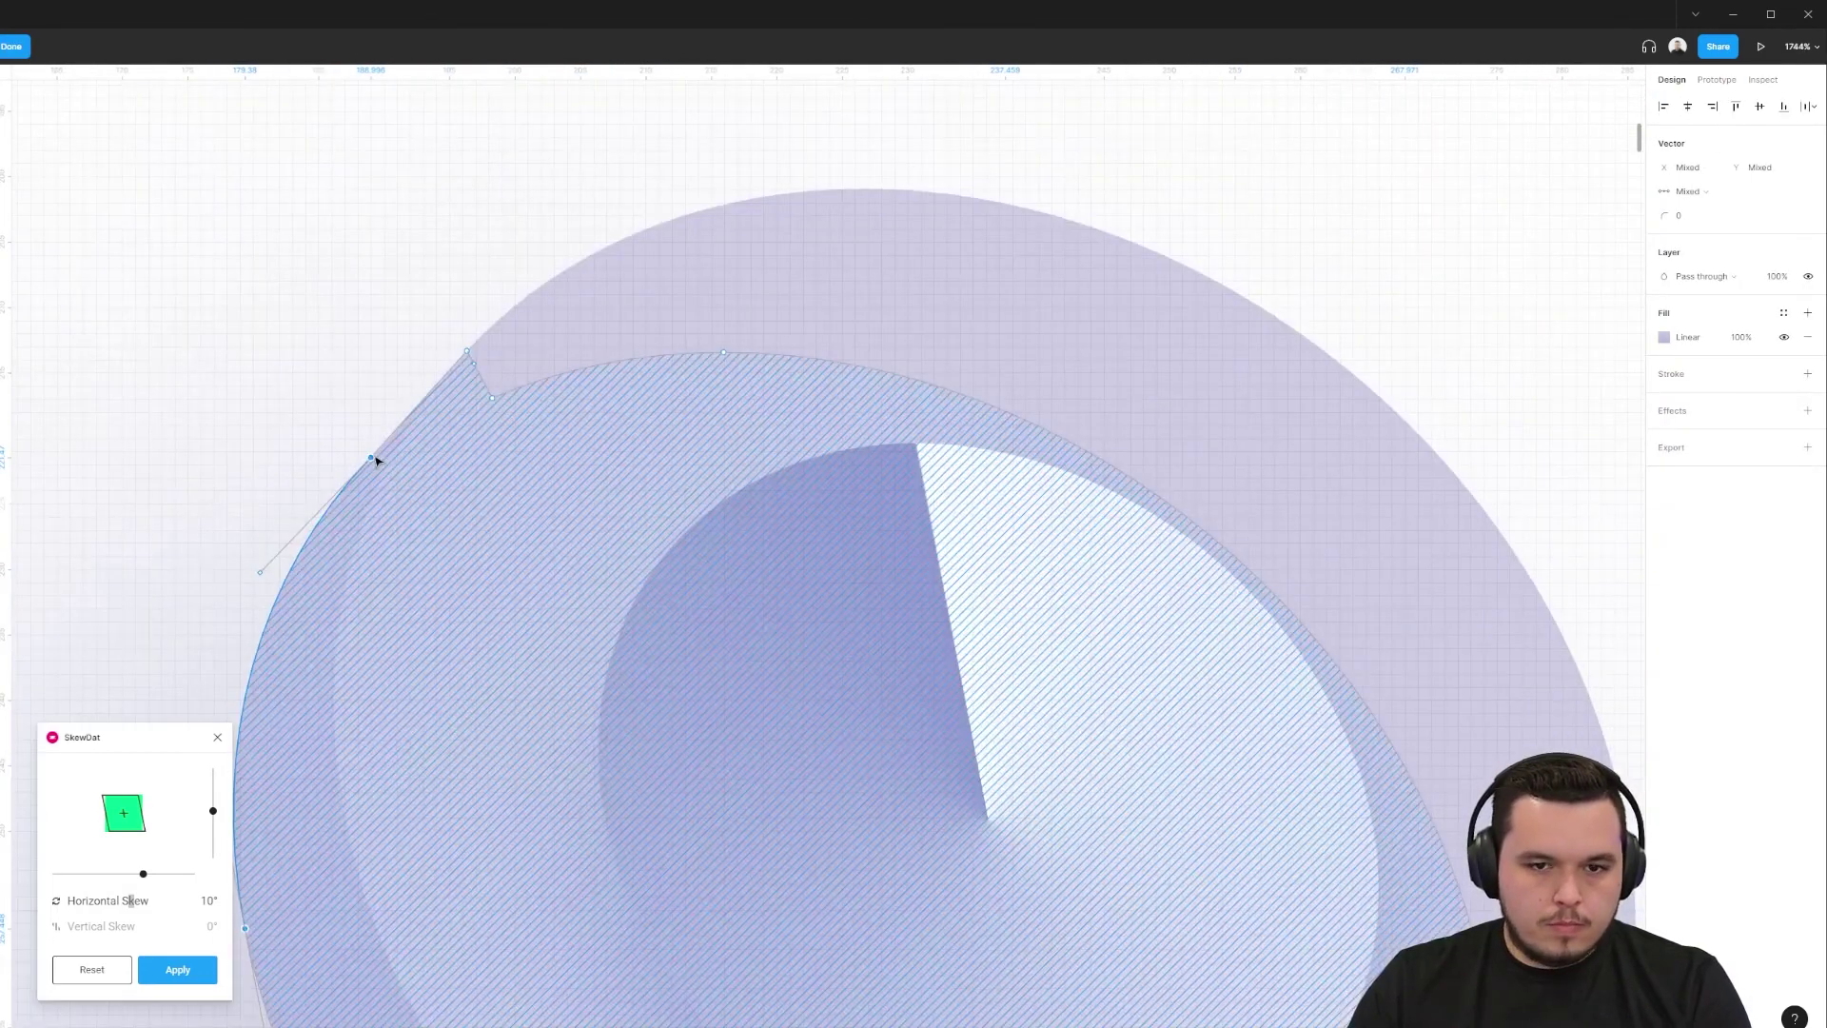
key("Escape")
- Make the Team icon's side thinner to match a 40% opacity copy of the Developer icon's side used as a guide
scroll(755, 196, "down", 10)
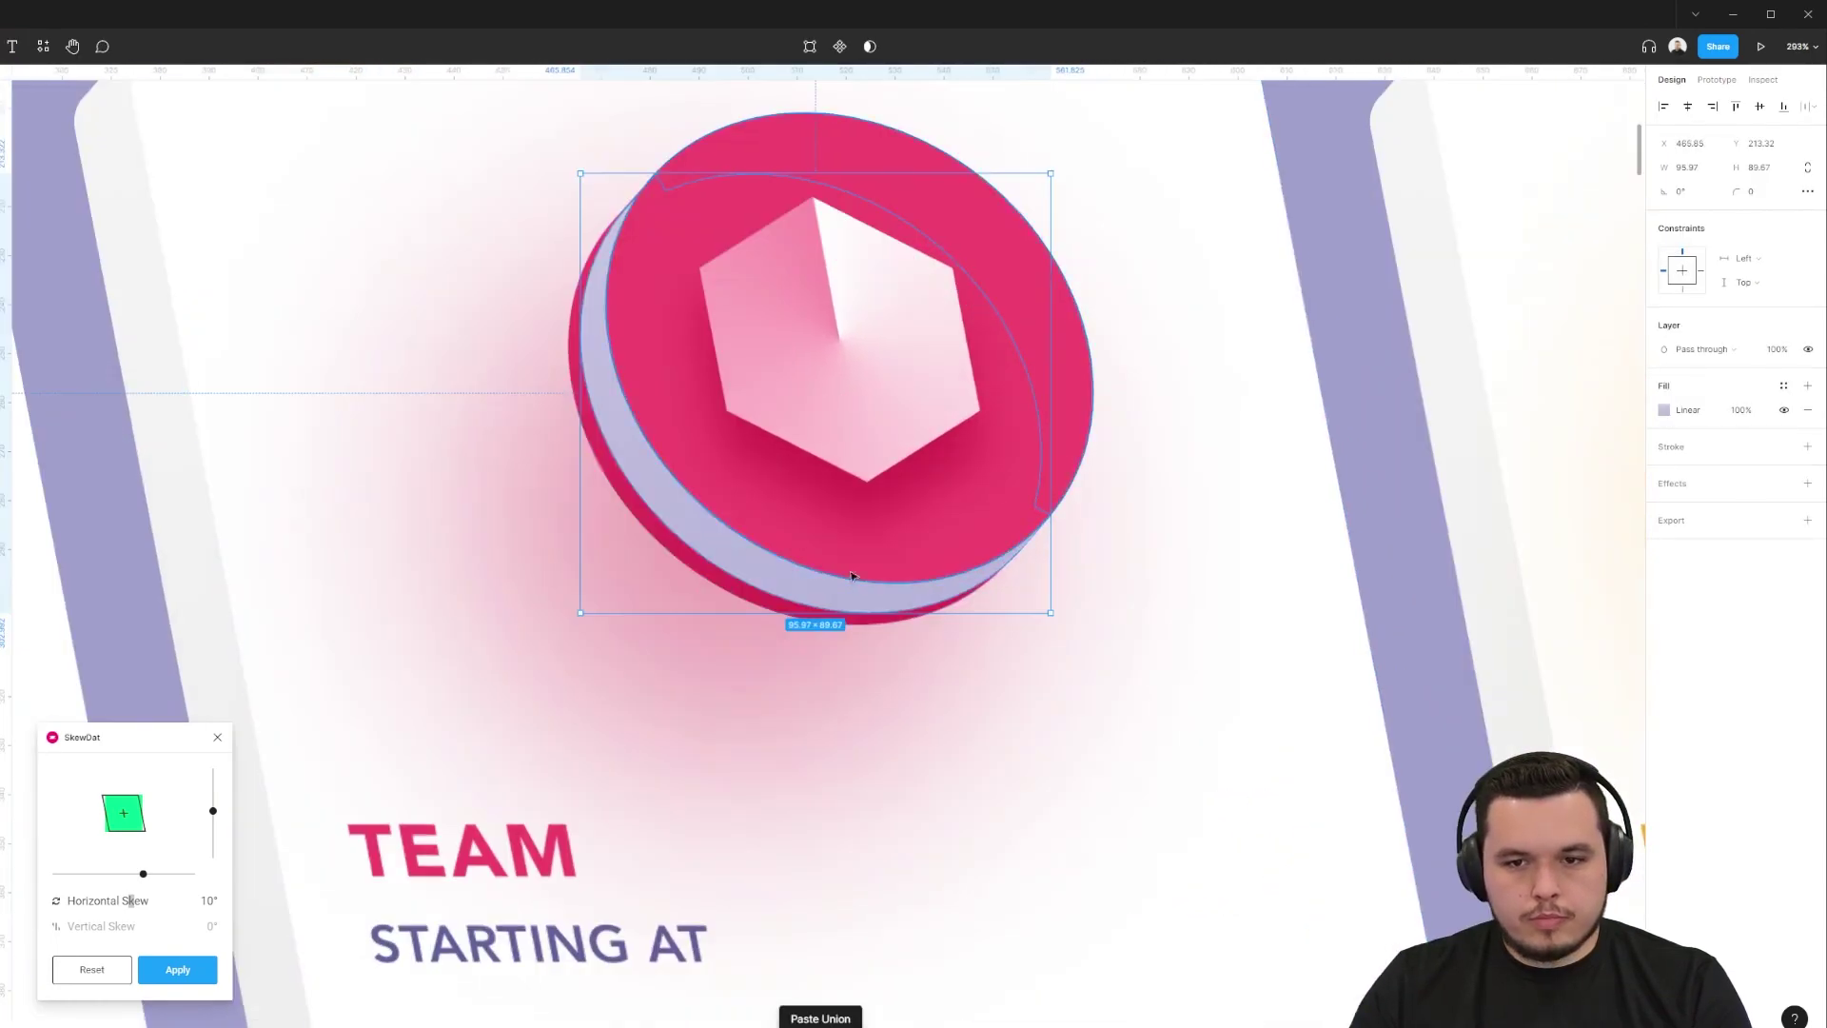
key("4")
double_click(594, 250)
left_click_drag(481, 175, 636, 455)
left_click_drag(1222, 787, 640, 523)
scroll(616, 142, "up", 4)
left_click_drag(632, 367, 664, 330)
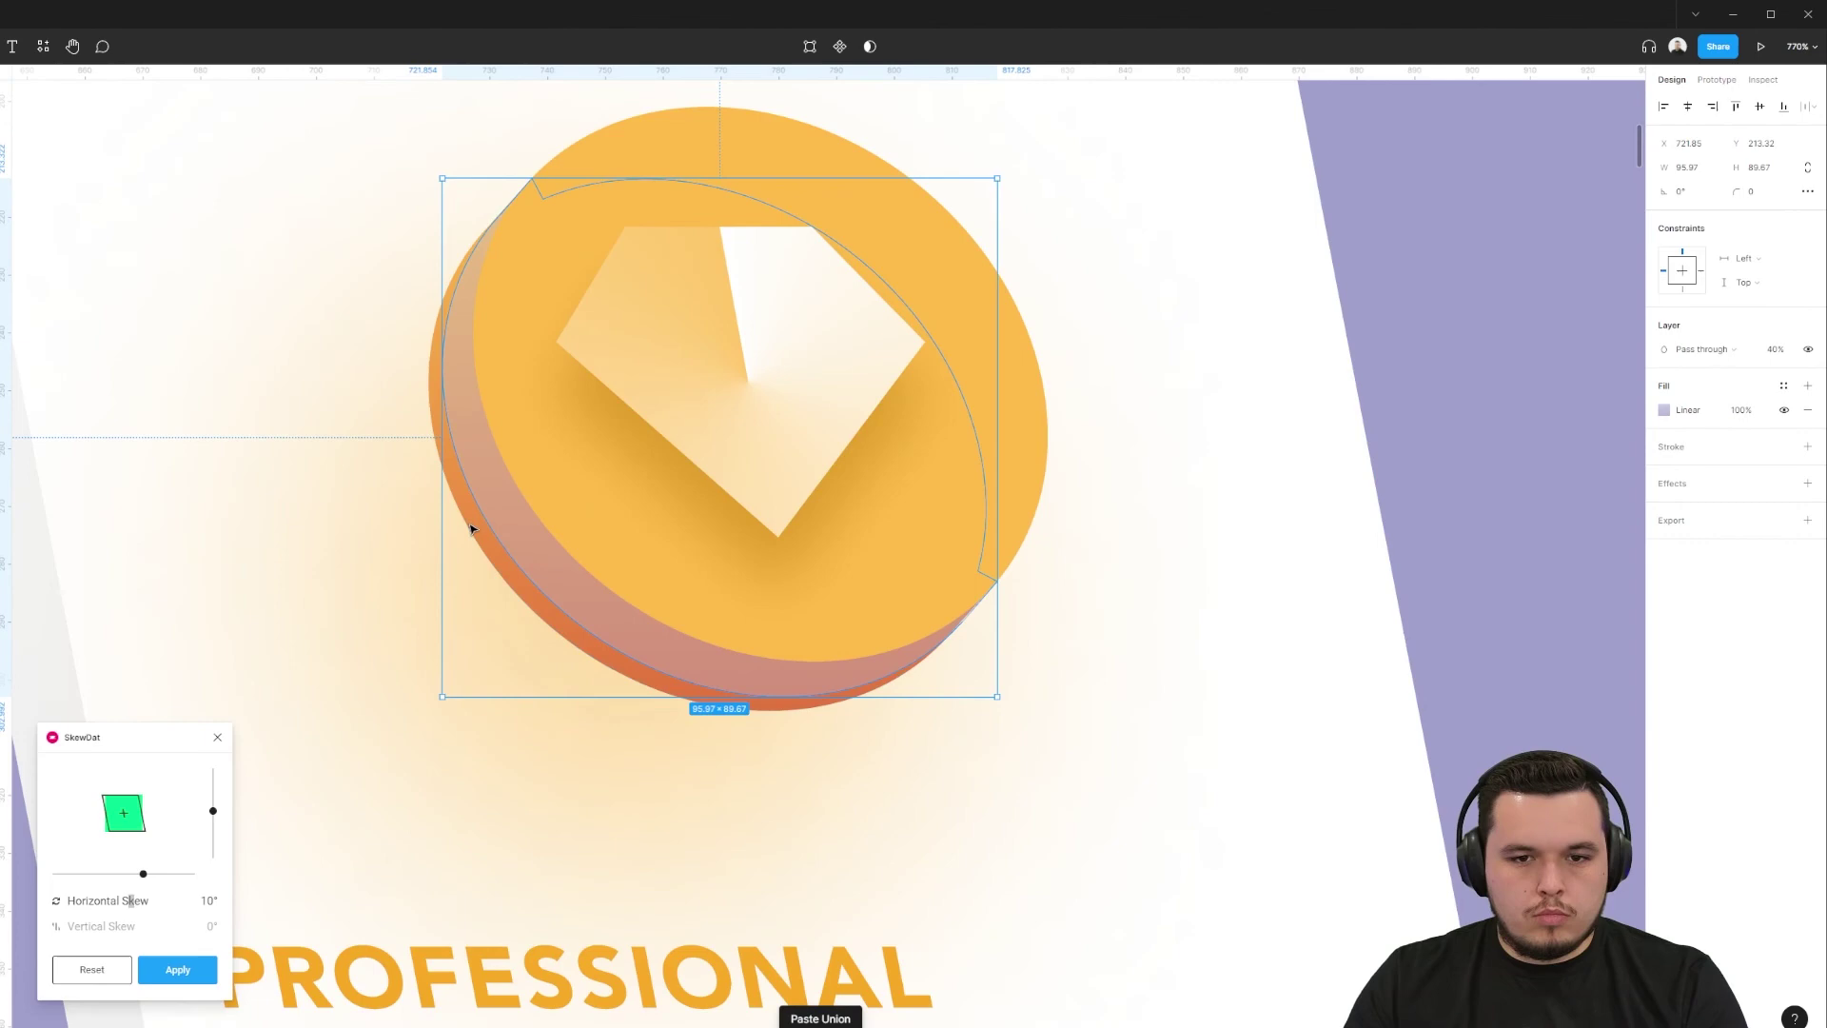
- Thin the Professional icon's side to match the pasted guide shape and remove the guide
key("Return")
scroll(419, 375, "up", 3)
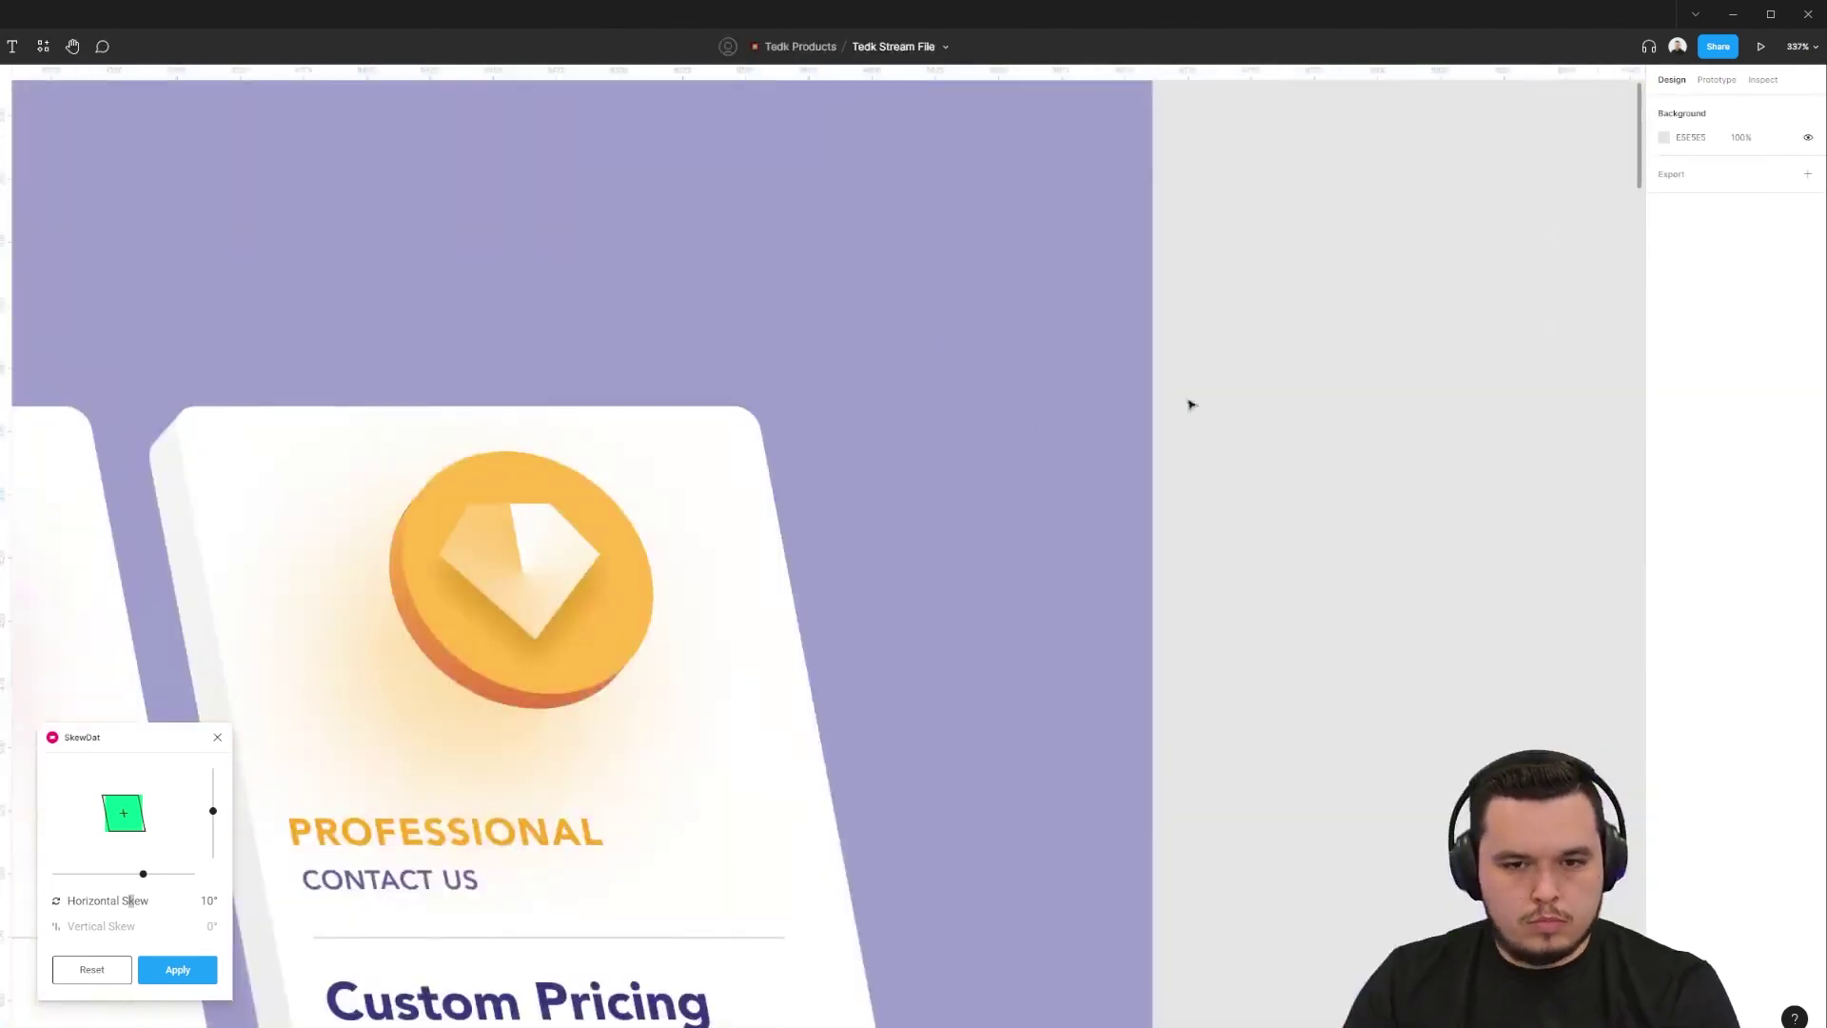
scroll(1397, 383, "down", 4)
scroll(1408, 380, "down", 3)
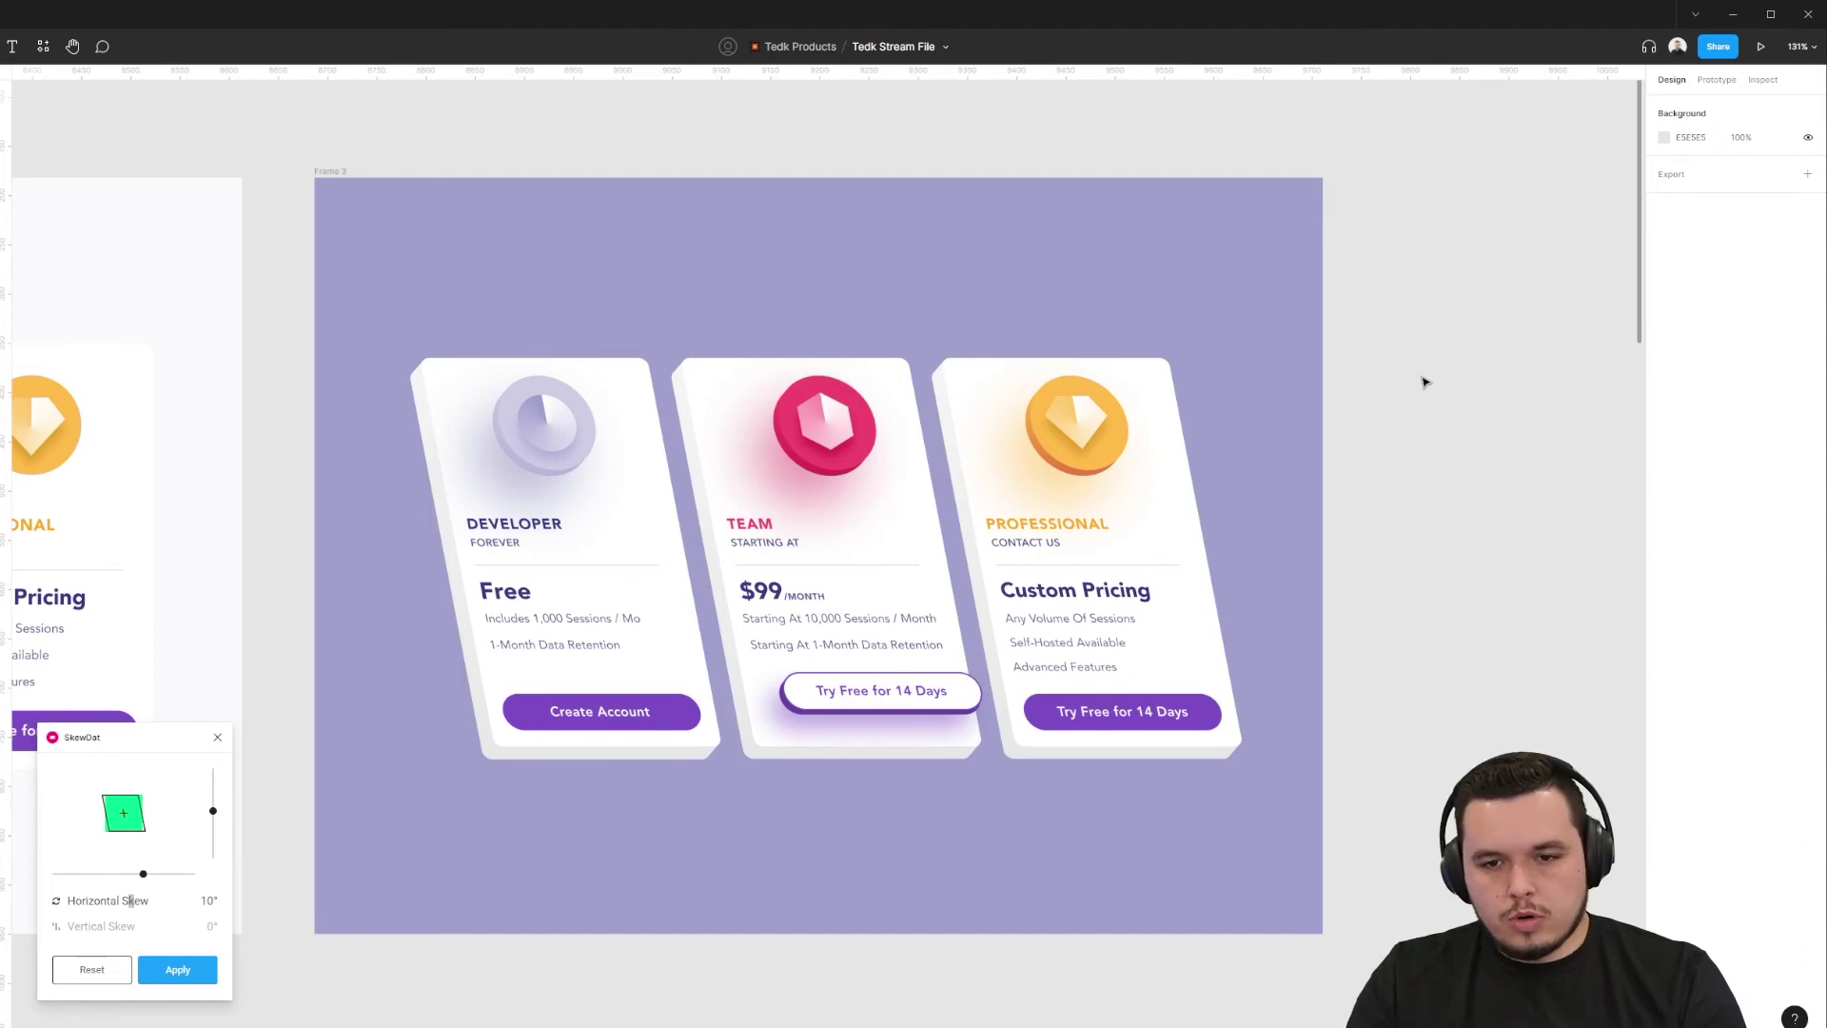
- Move the three icon groups up together so they overlap the upper edges of their cards
left_click_drag(1397, 445, 1215, 433)
scroll(123, 271, "down", 4)
left_click_drag(143, 202, 266, 742)
scroll(271, 761, "up", 6)
left_click(655, 514)
left_click(307, 486, "shift")
left_click(1004, 490, "shift")
left_click_drag(1000, 424, 1000, 372)
- Enlarge the three icons to about 150 × 131 with the Scale tool and reposition them over the cards' upper edges
left_click_drag(147, 516, 280, 474)
left_click_drag(681, 469, 656, 430)
left_click_drag(1150, 459, 1019, 431)
left_click(633, 428, "shift")
left_click(267, 423, "shift")
key("k")
left_click_drag(578, 440, 591, 441)
left_click_drag(250, 434, 243, 434)
left_click_drag(210, 651, 362, 534)
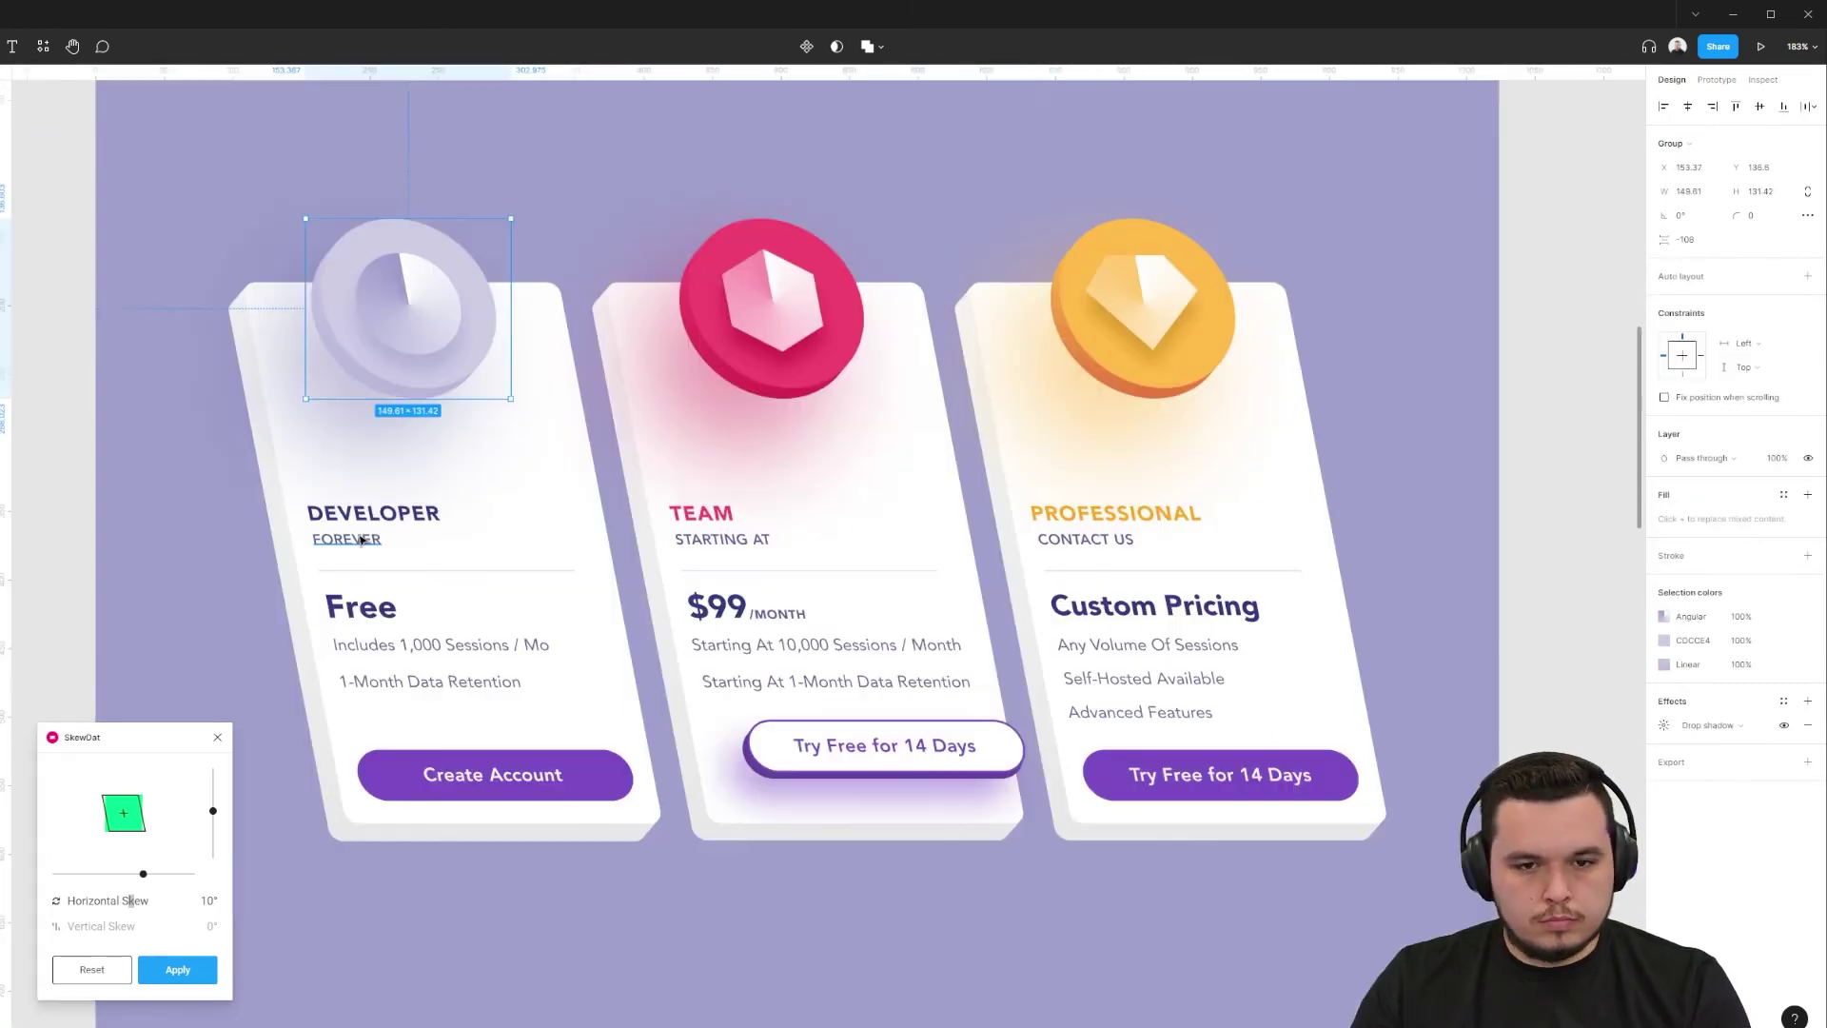
- Enlarge the three plan headings together with their subtitles using the Scale tool, keeping them above the divider lines
left_click(367, 518)
left_click(702, 518)
left_click(1086, 523)
double_click(1086, 527)
left_click(1093, 571, "shift")
left_click(1097, 606, "shift")
left_click(1101, 645, "shift")
left_click(1105, 713, "shift")
double_click(719, 529)
left_click(736, 571, "shift")
left_click(738, 606, "shift")
left_click(376, 529)
left_click(1064, 534)
left_click(704, 526, "shift")
left_click(376, 529, "shift")
key("k")
mouse_move(1206, 502)
left_mouse_down()
mouse_move(1459, 485)
mouse_move(1170, 505)
left_mouse_up()
left_click(1356, 491)
- Add a drop shadow to the Team card's side shape with blur 120, X offset -26 and Y offset 38
left_click_drag(817, 524, 716, 522)
scroll(347, 709, "down", 1)
left_click(637, 701)
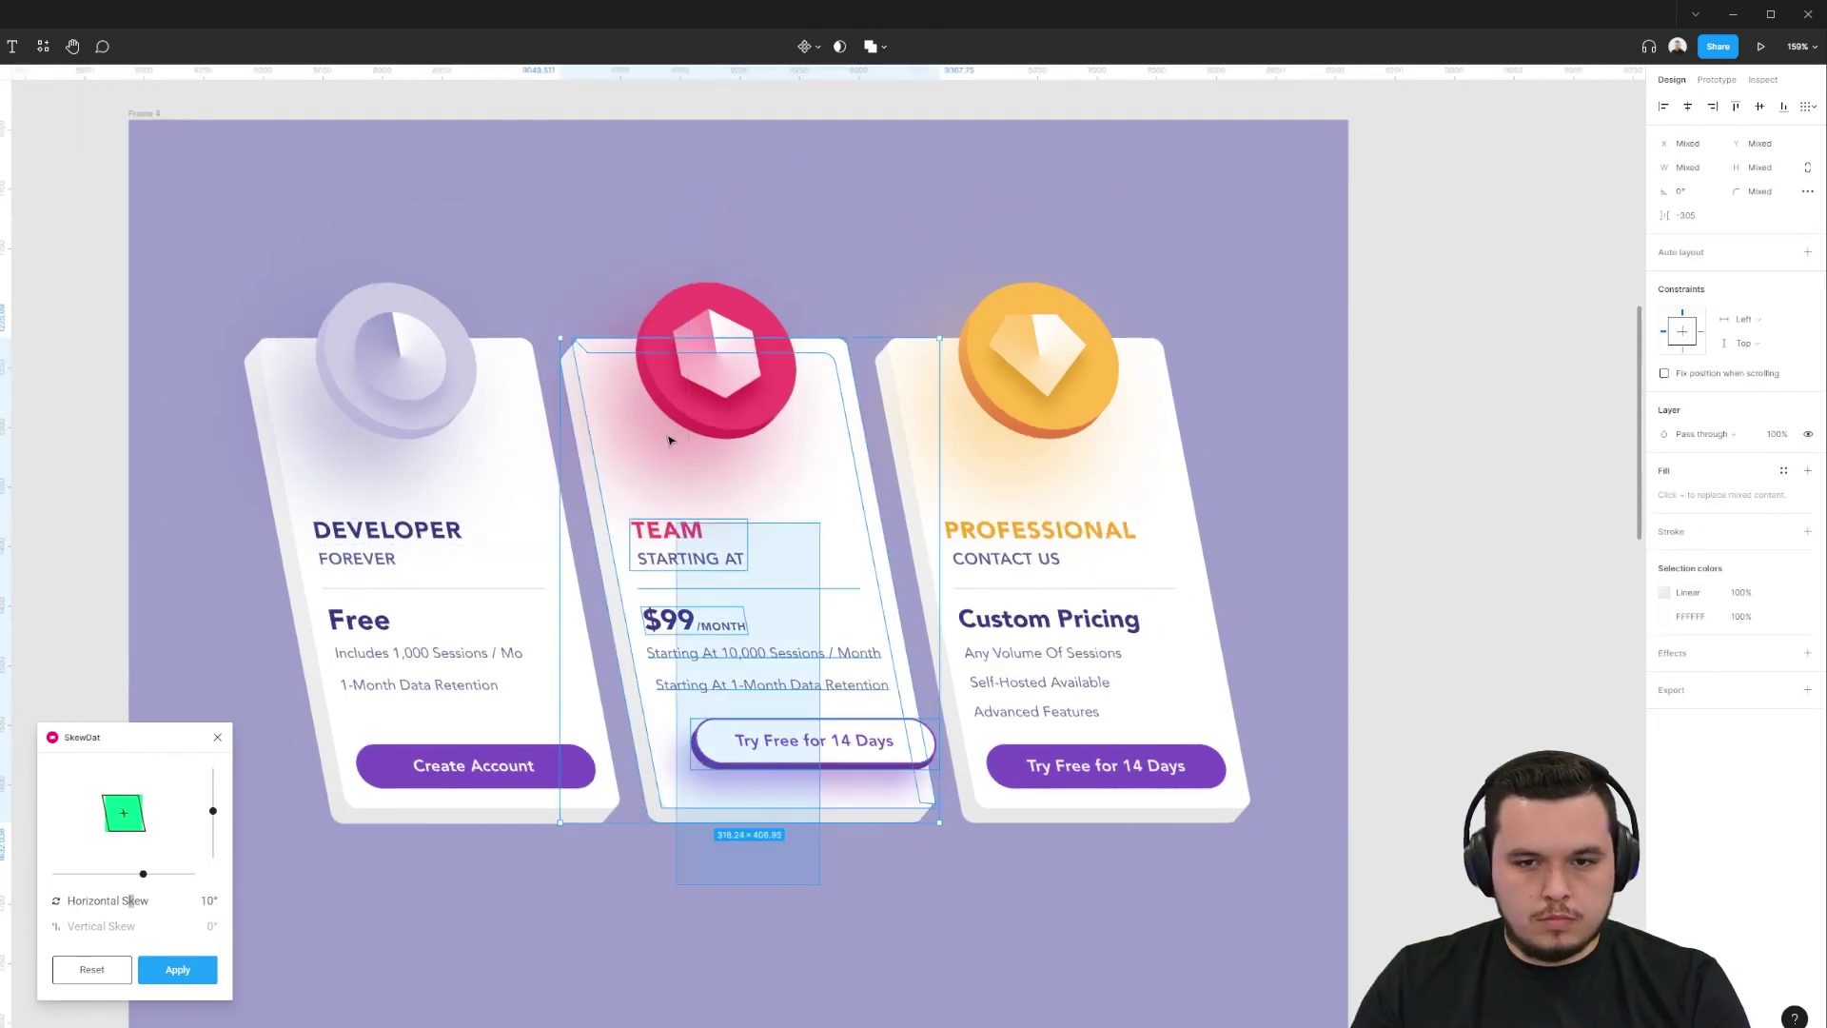
double_click(637, 701)
left_click(1806, 483)
left_click(1664, 507)
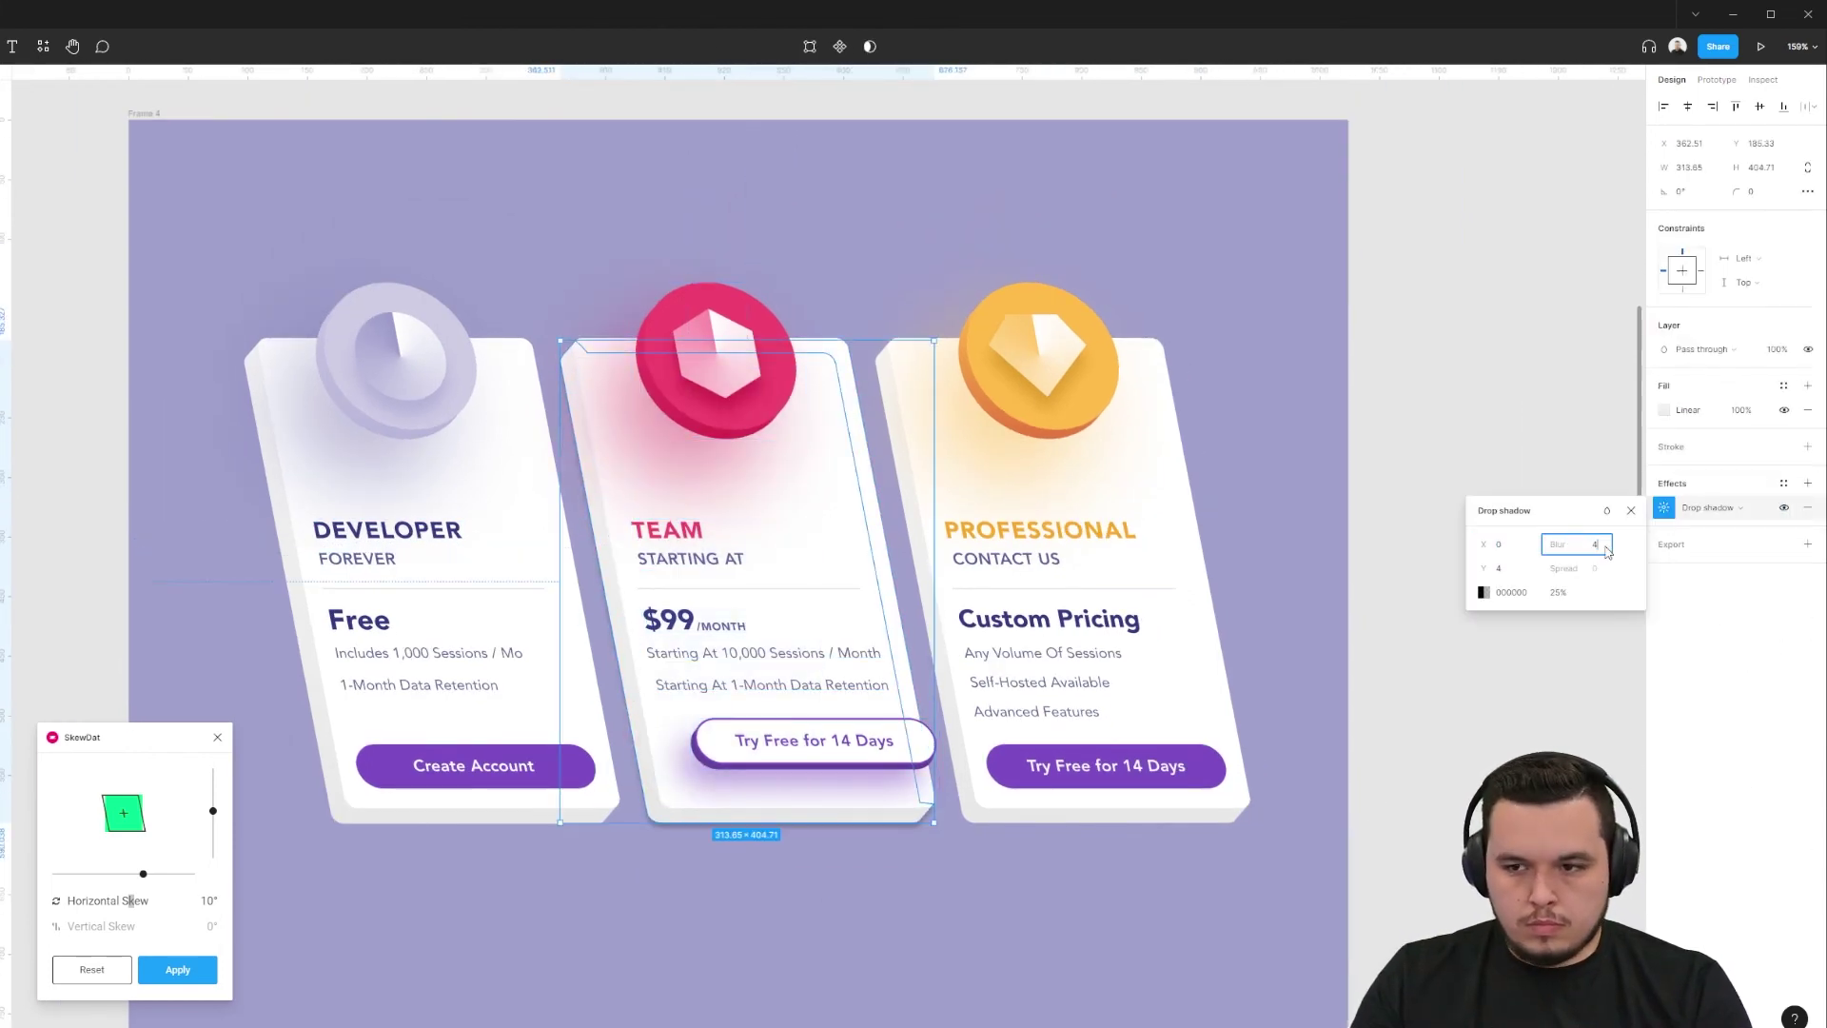
type("120")
key("Return")
left_click_drag(1492, 548, 1467, 549)
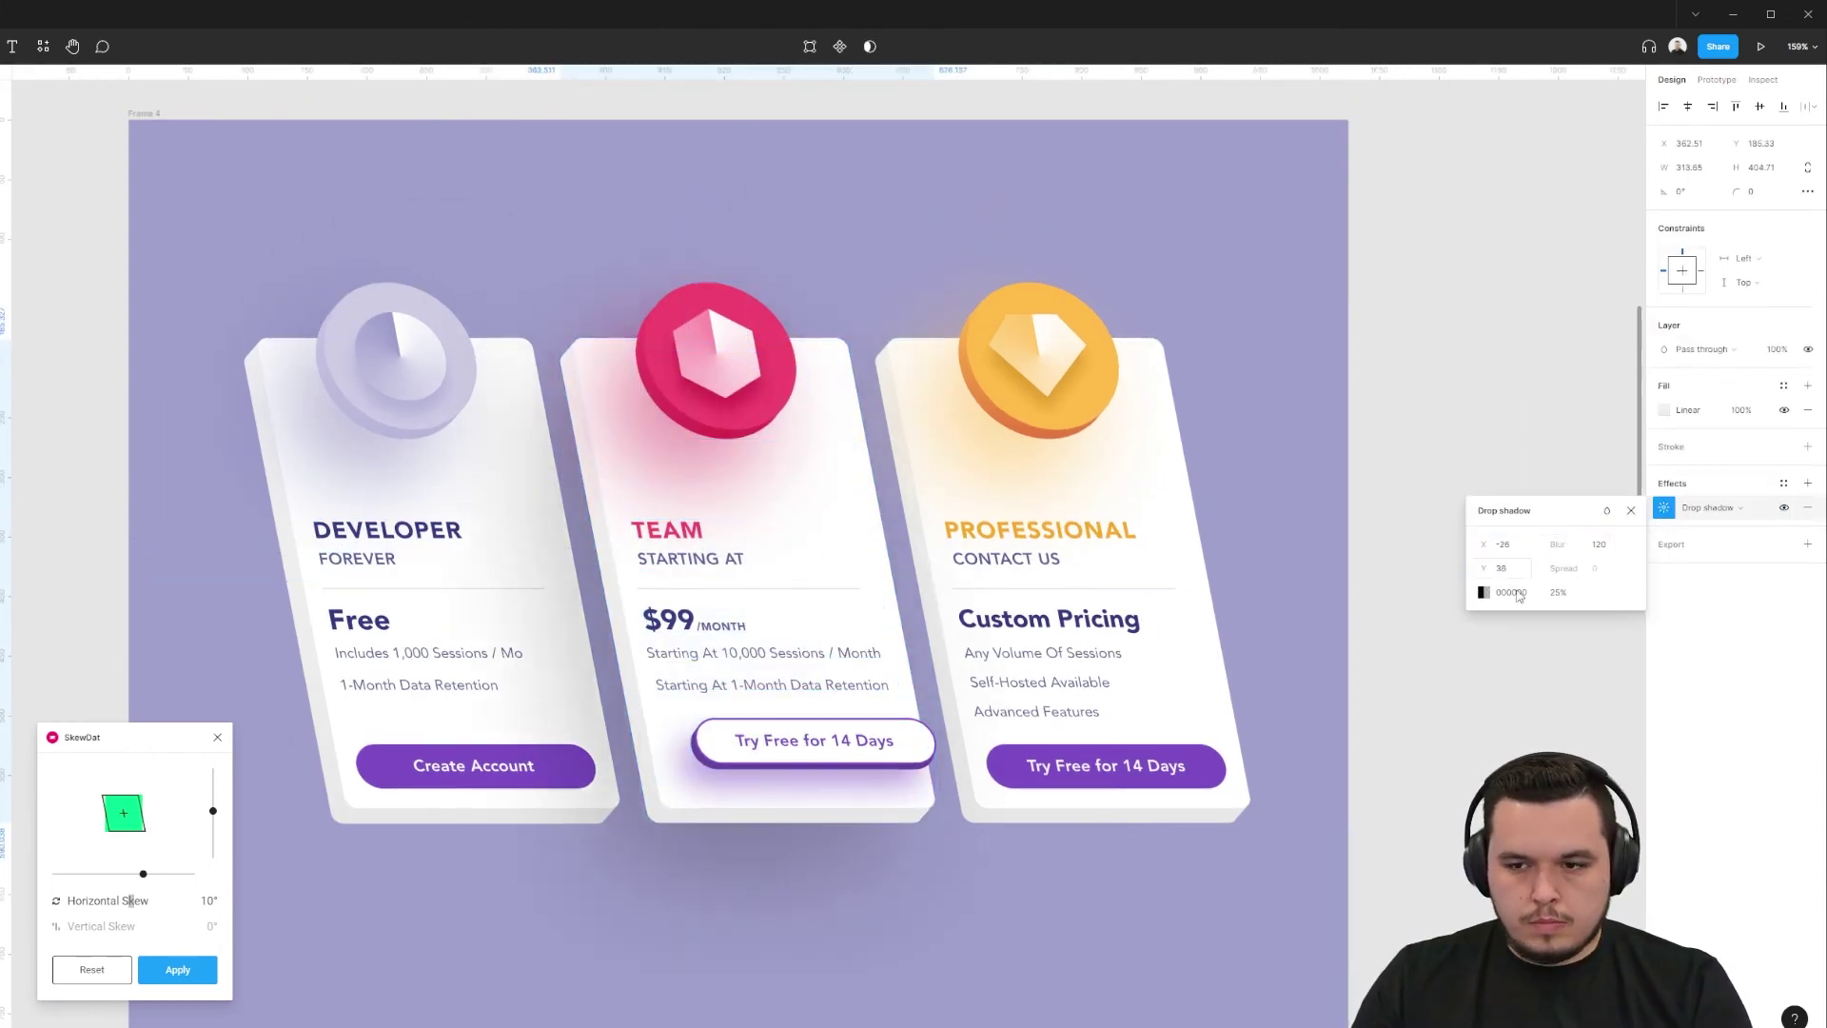
- Recolor the Team card's drop shadow from black to a purple tone that suits the lavender background
left_click(1484, 592)
left_click(1411, 932)
left_click_drag(1447, 829, 1400, 829)
- Enlarge the Team card to about 337 wide, raise it above its neighbours, and move the Professional and Developer cards inward
left_click_drag(1387, 211, 965, 928)
left_click_drag(1059, 604, 1044, 603)
left_click(419, 685)
left_click(751, 470)
left_click_drag(751, 470, 751, 421)
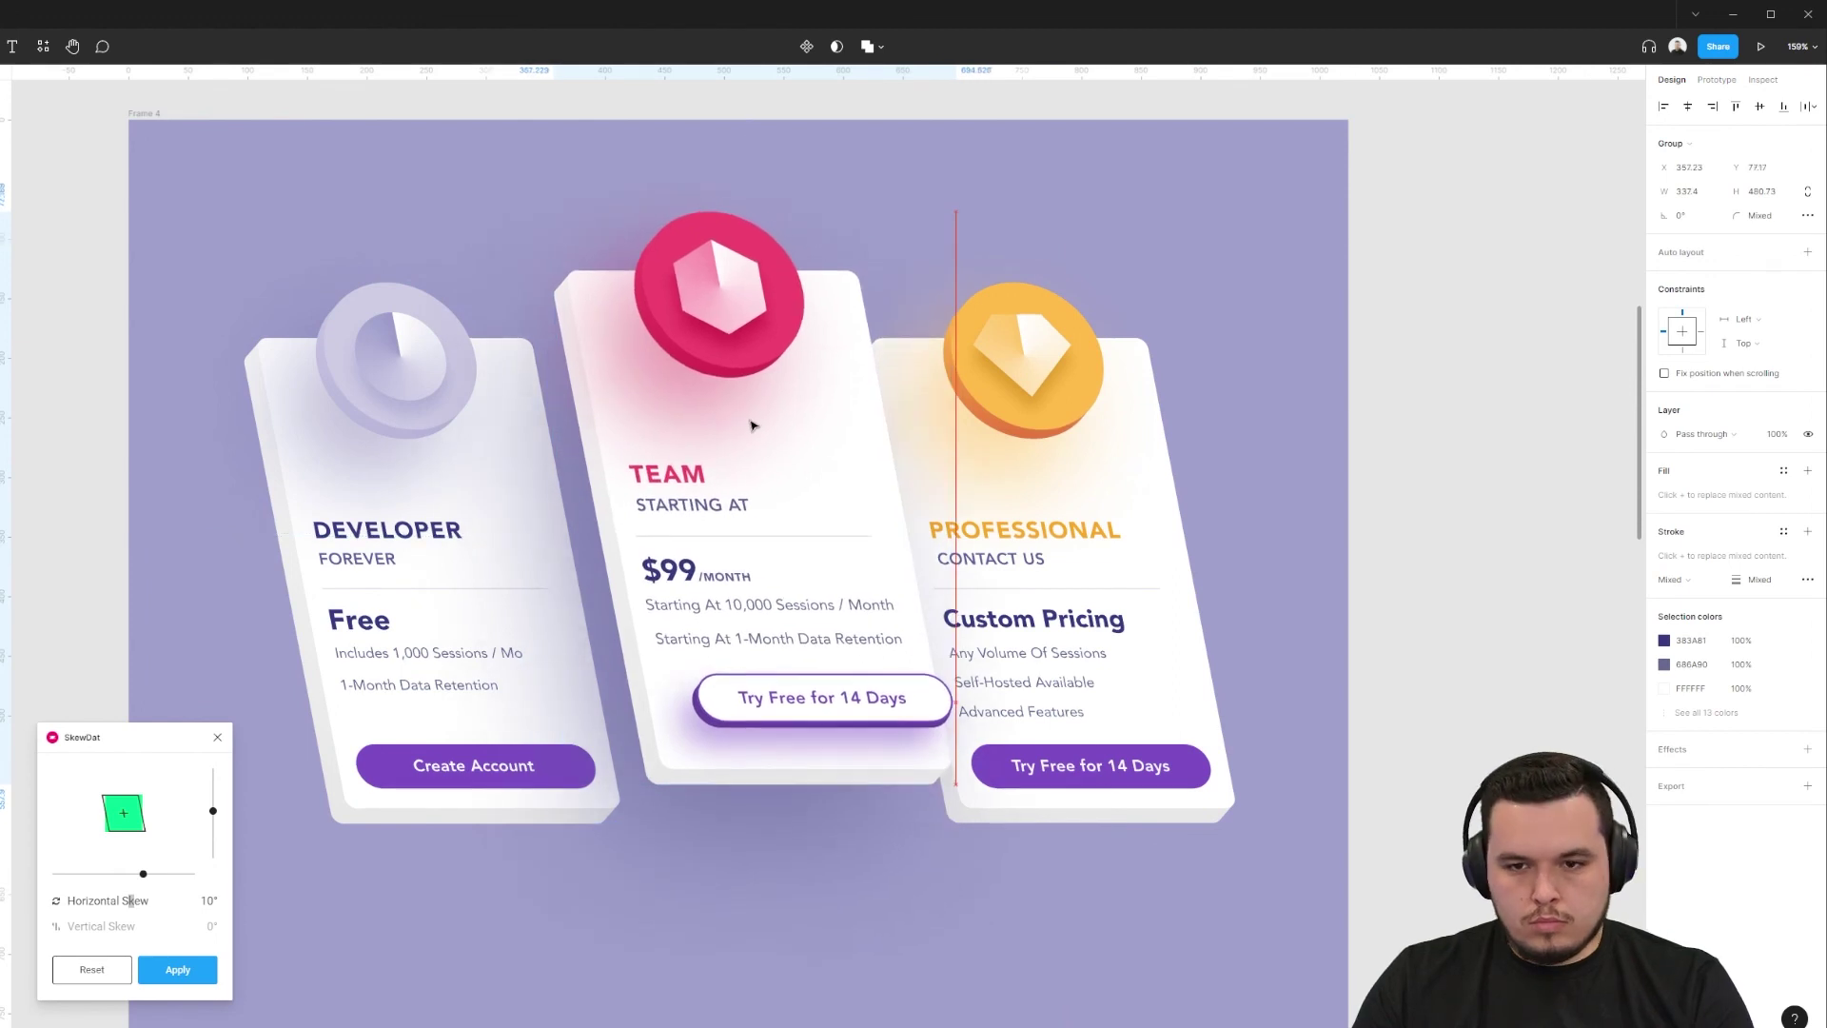
left_click_drag(1099, 520, 1088, 519)
left_click_drag(428, 679, 430, 678)
- Set the X offset of the Team card's drop shadow to 0
left_click(619, 712)
left_click(844, 741)
left_click(843, 778, "ctrl")
left_click(1664, 508)
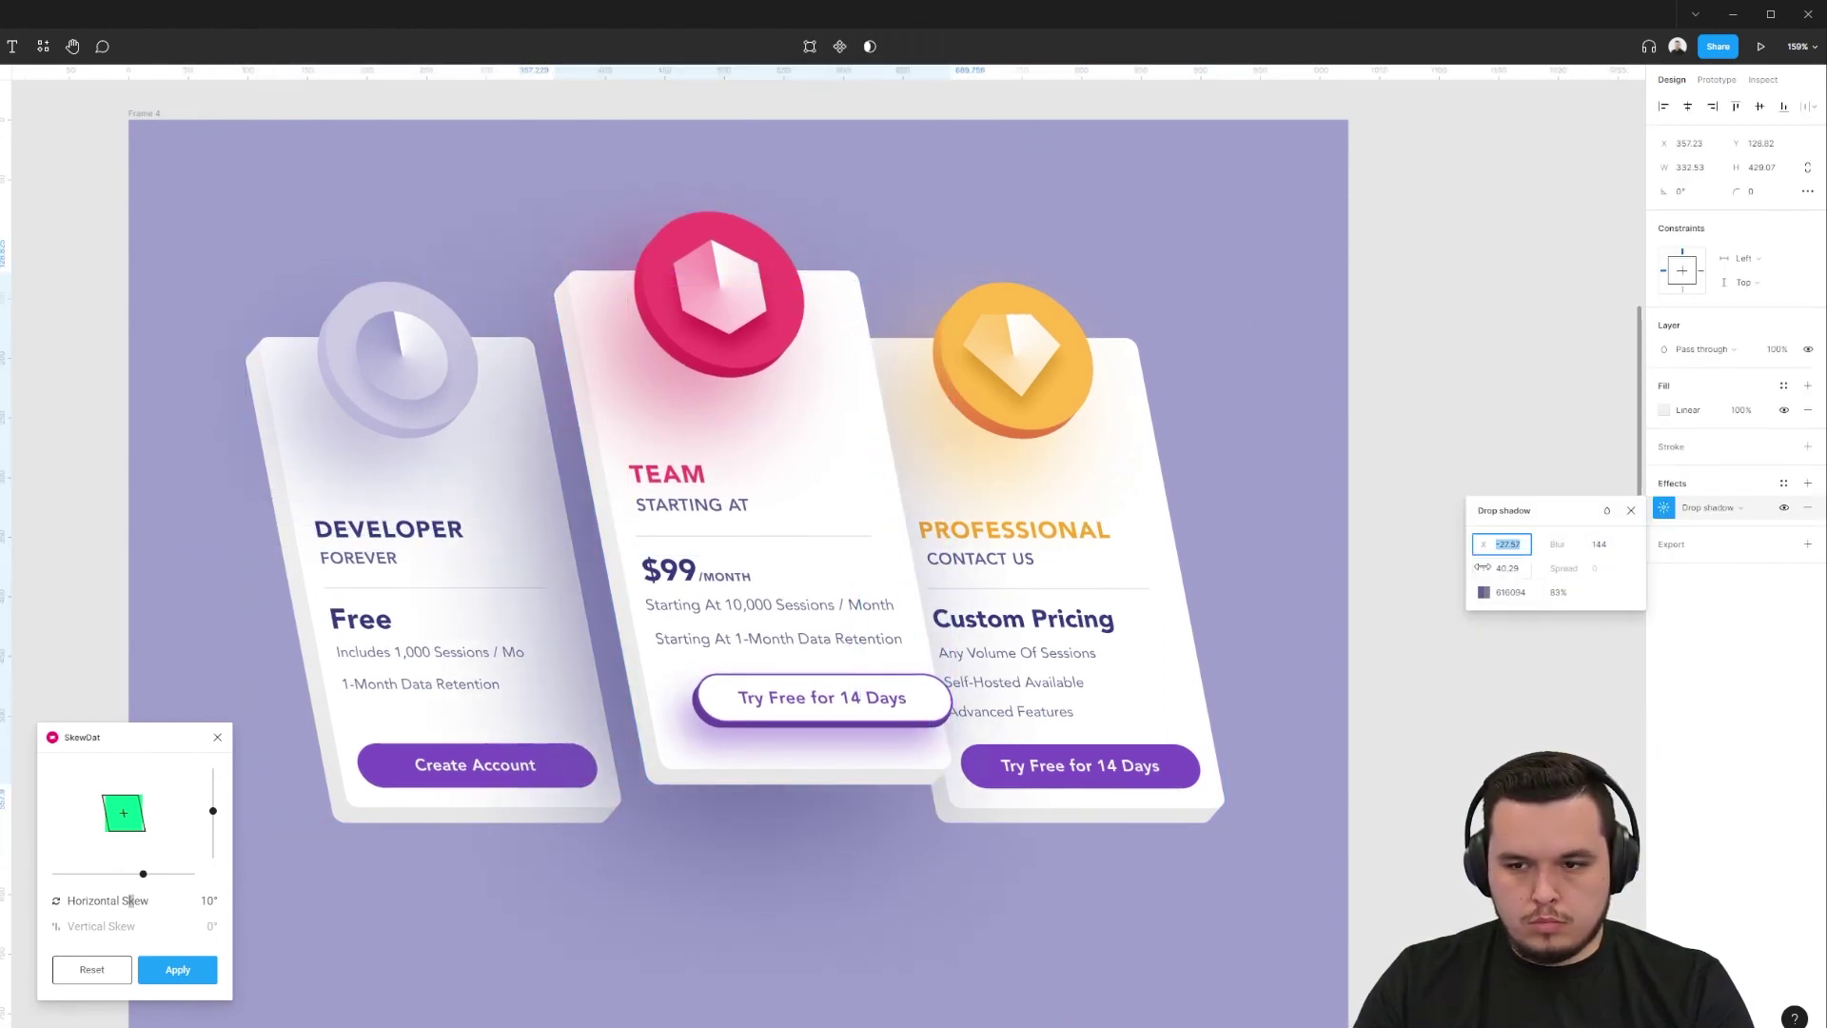
type("00")
key("Return")
- Group the three cards in the lavender frame and move them down 30 px
scroll(1290, 371, "down", 3)
left_click_drag(1291, 314, 881, 571)
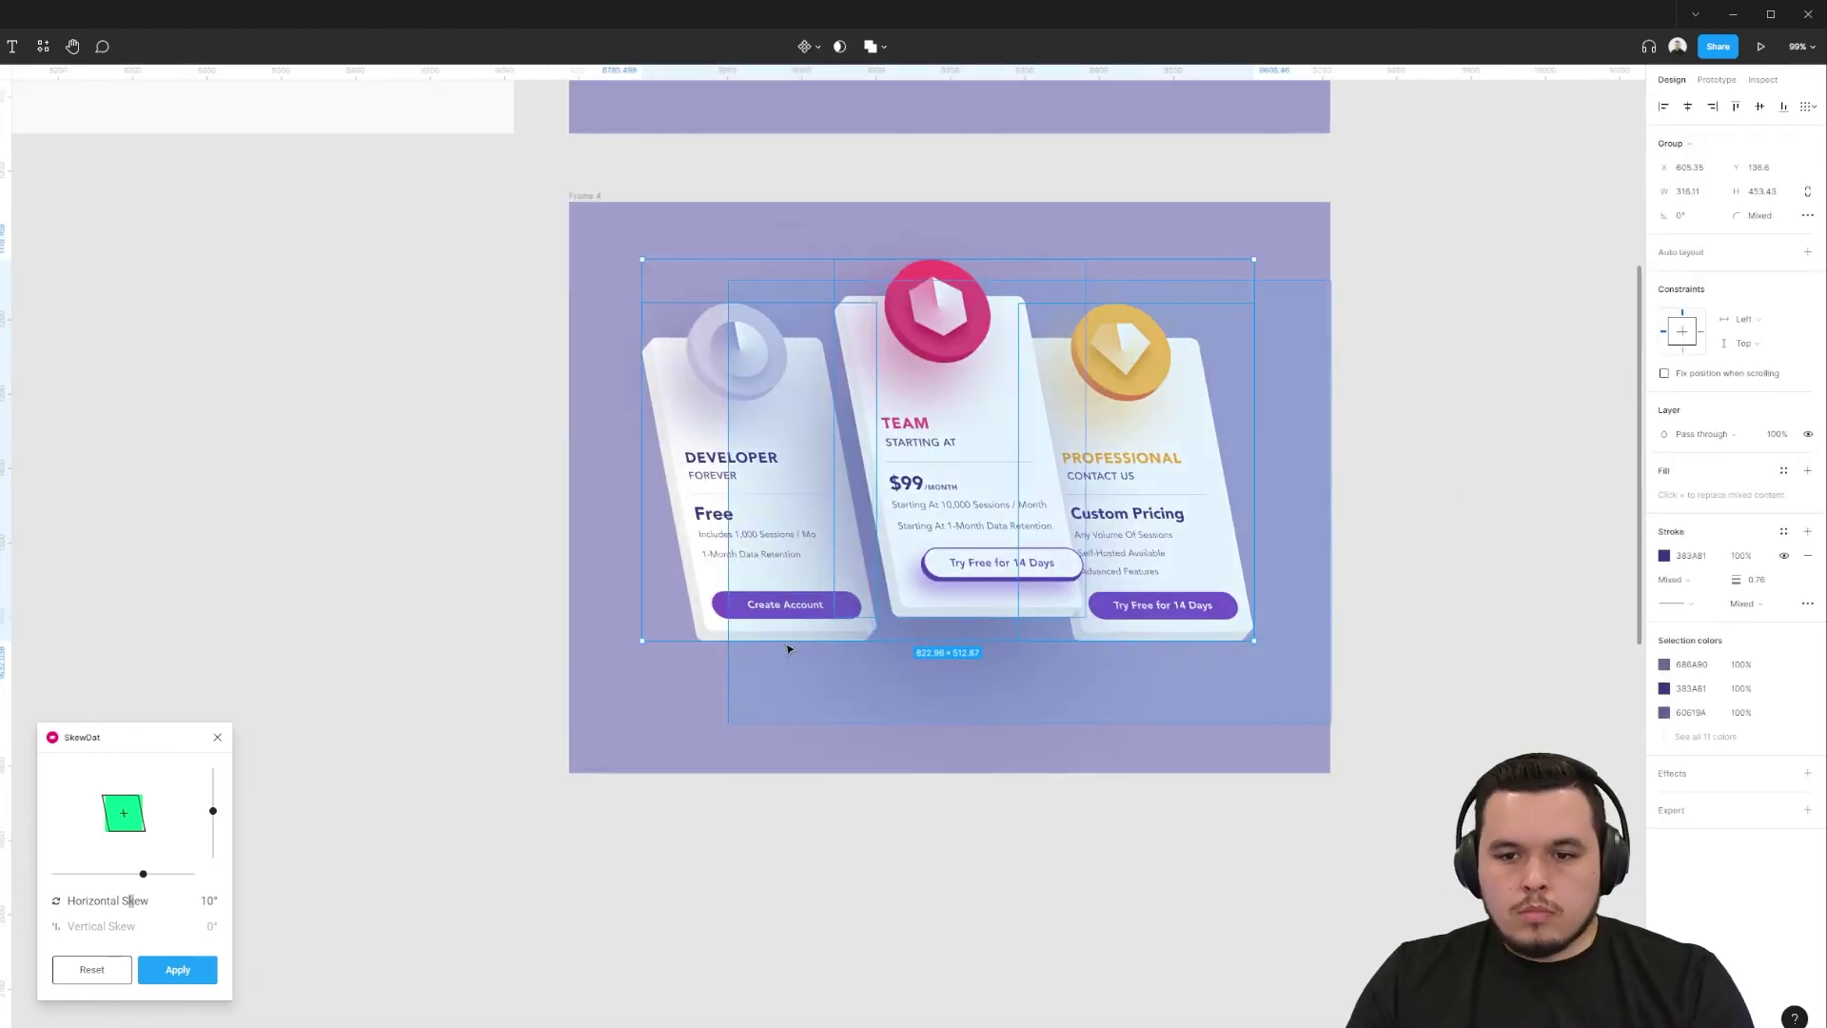
key("shift+Down")
key("shift+Down")
key("shift+Down")
left_click(1523, 400)
- Compare the original flat pricing cards with the evenly spaced skewed version and the version with the raised Team card
scroll(1523, 400, "down", 4)
left_click_drag(1523, 400, 923, 556)
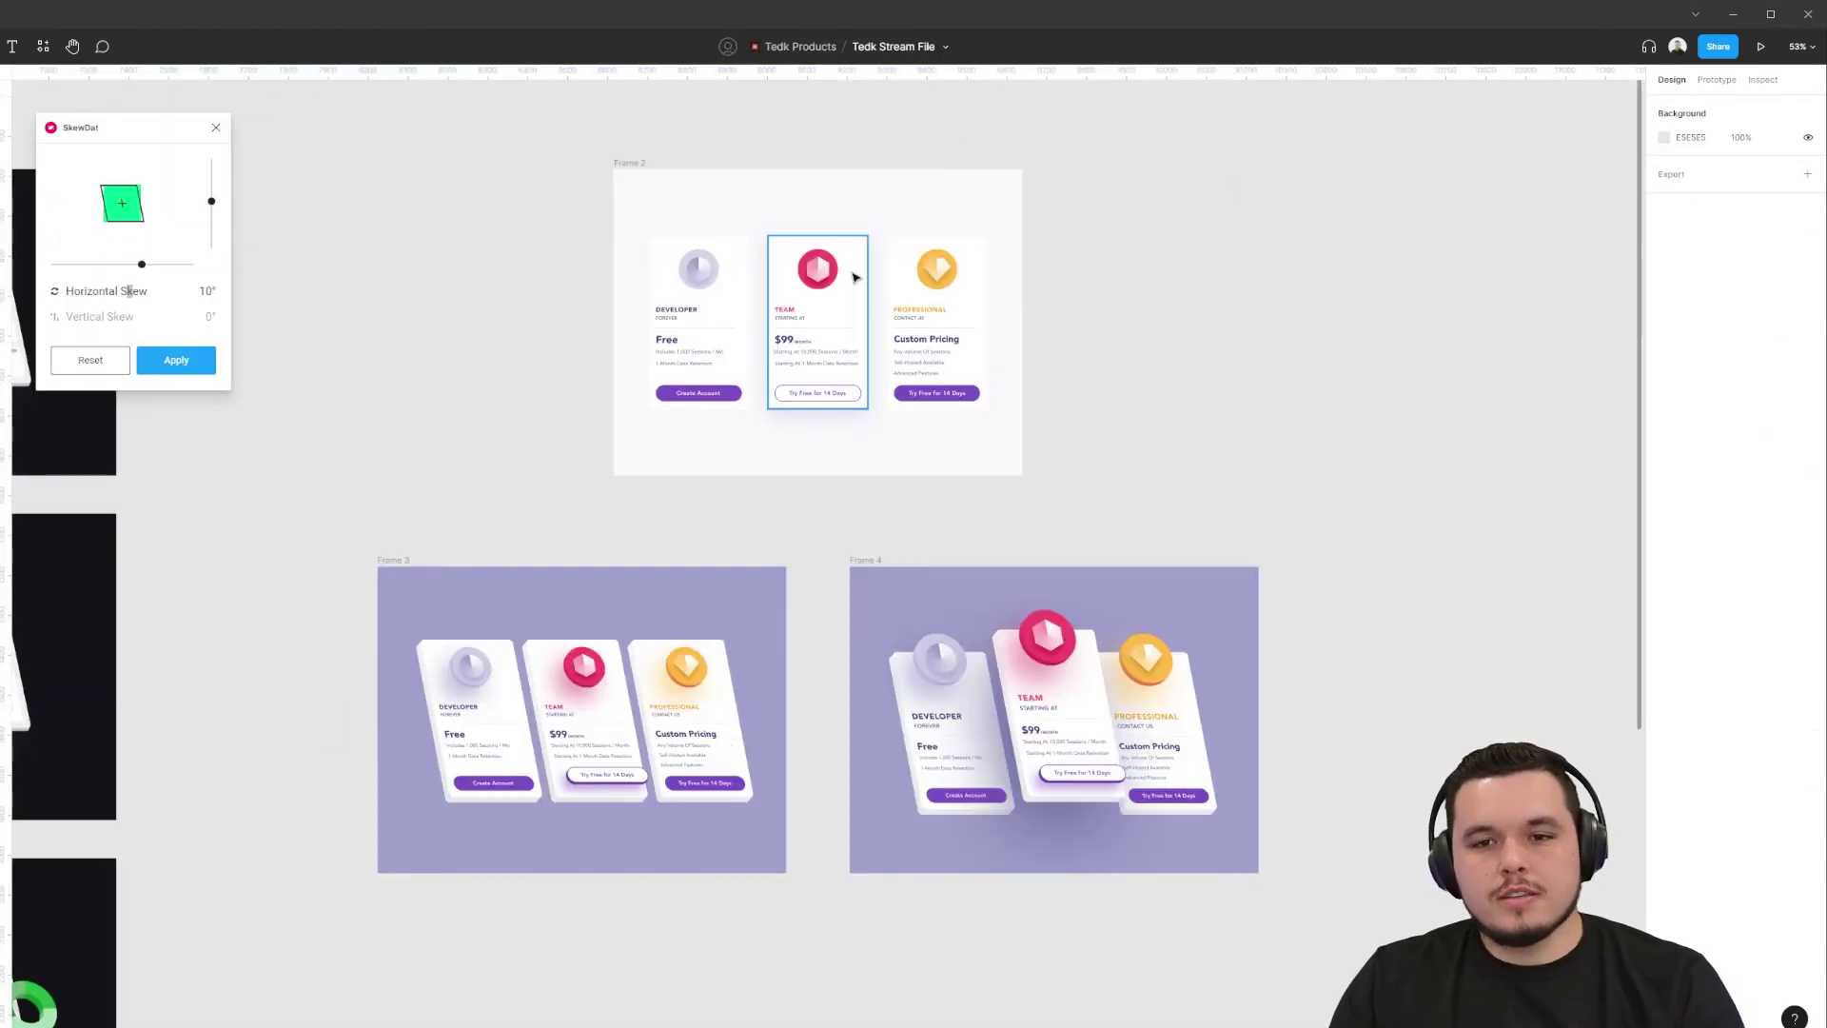
scroll(843, 276, "up", 6)
left_click(779, 324)
scroll(769, 282, "down", 2)
left_click_drag(1191, 200, 1179, 314)
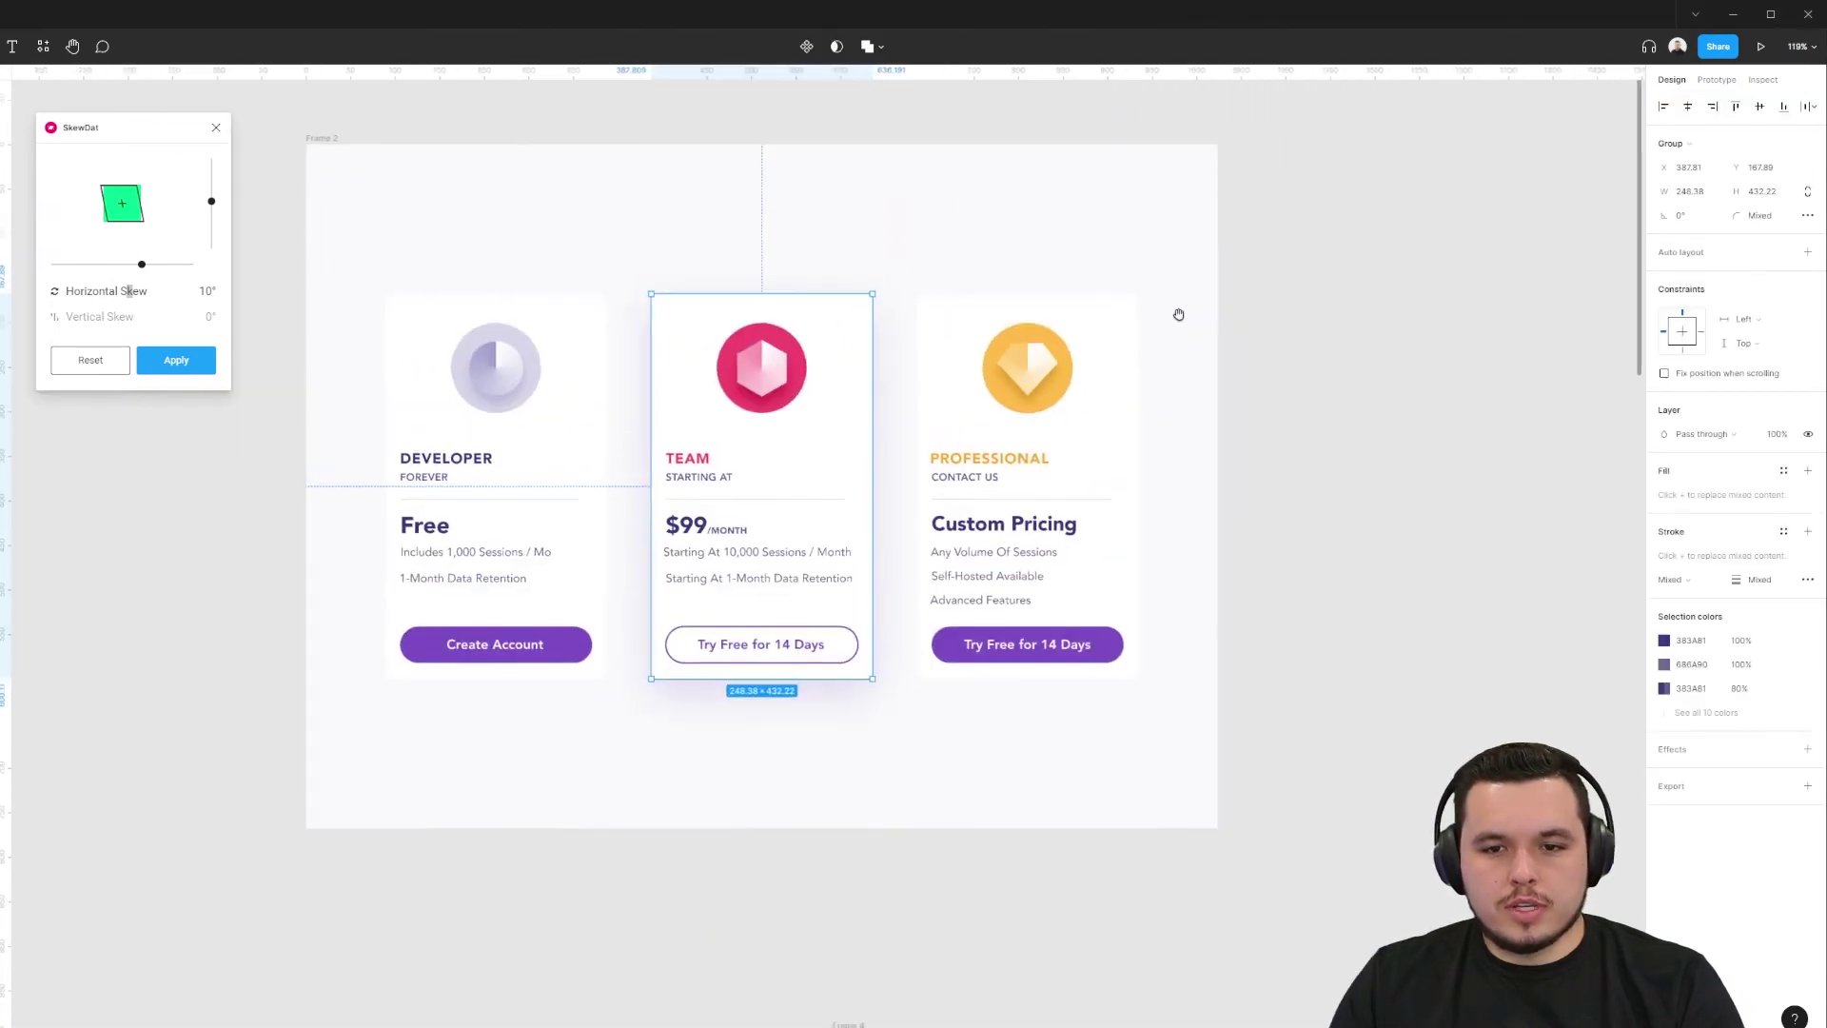
left_click(1219, 330)
scroll(1211, 331, "down", 8)
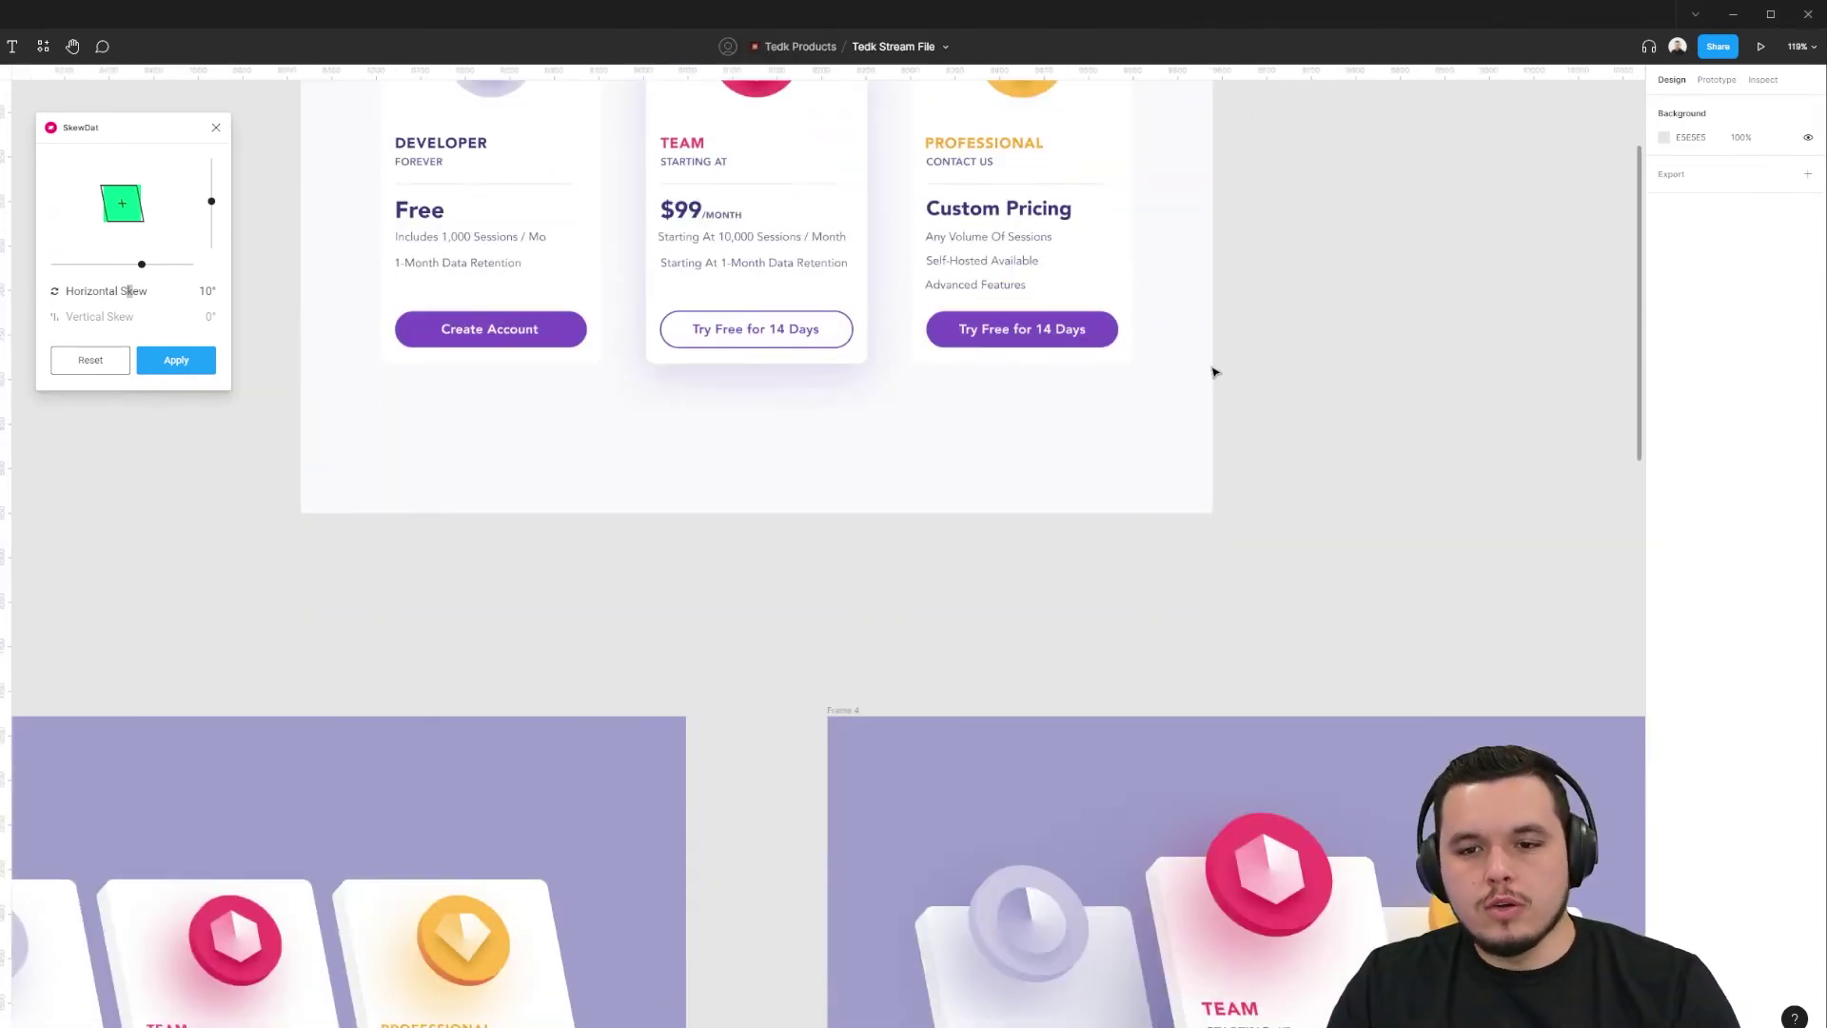
scroll(1199, 419, "left", 3)
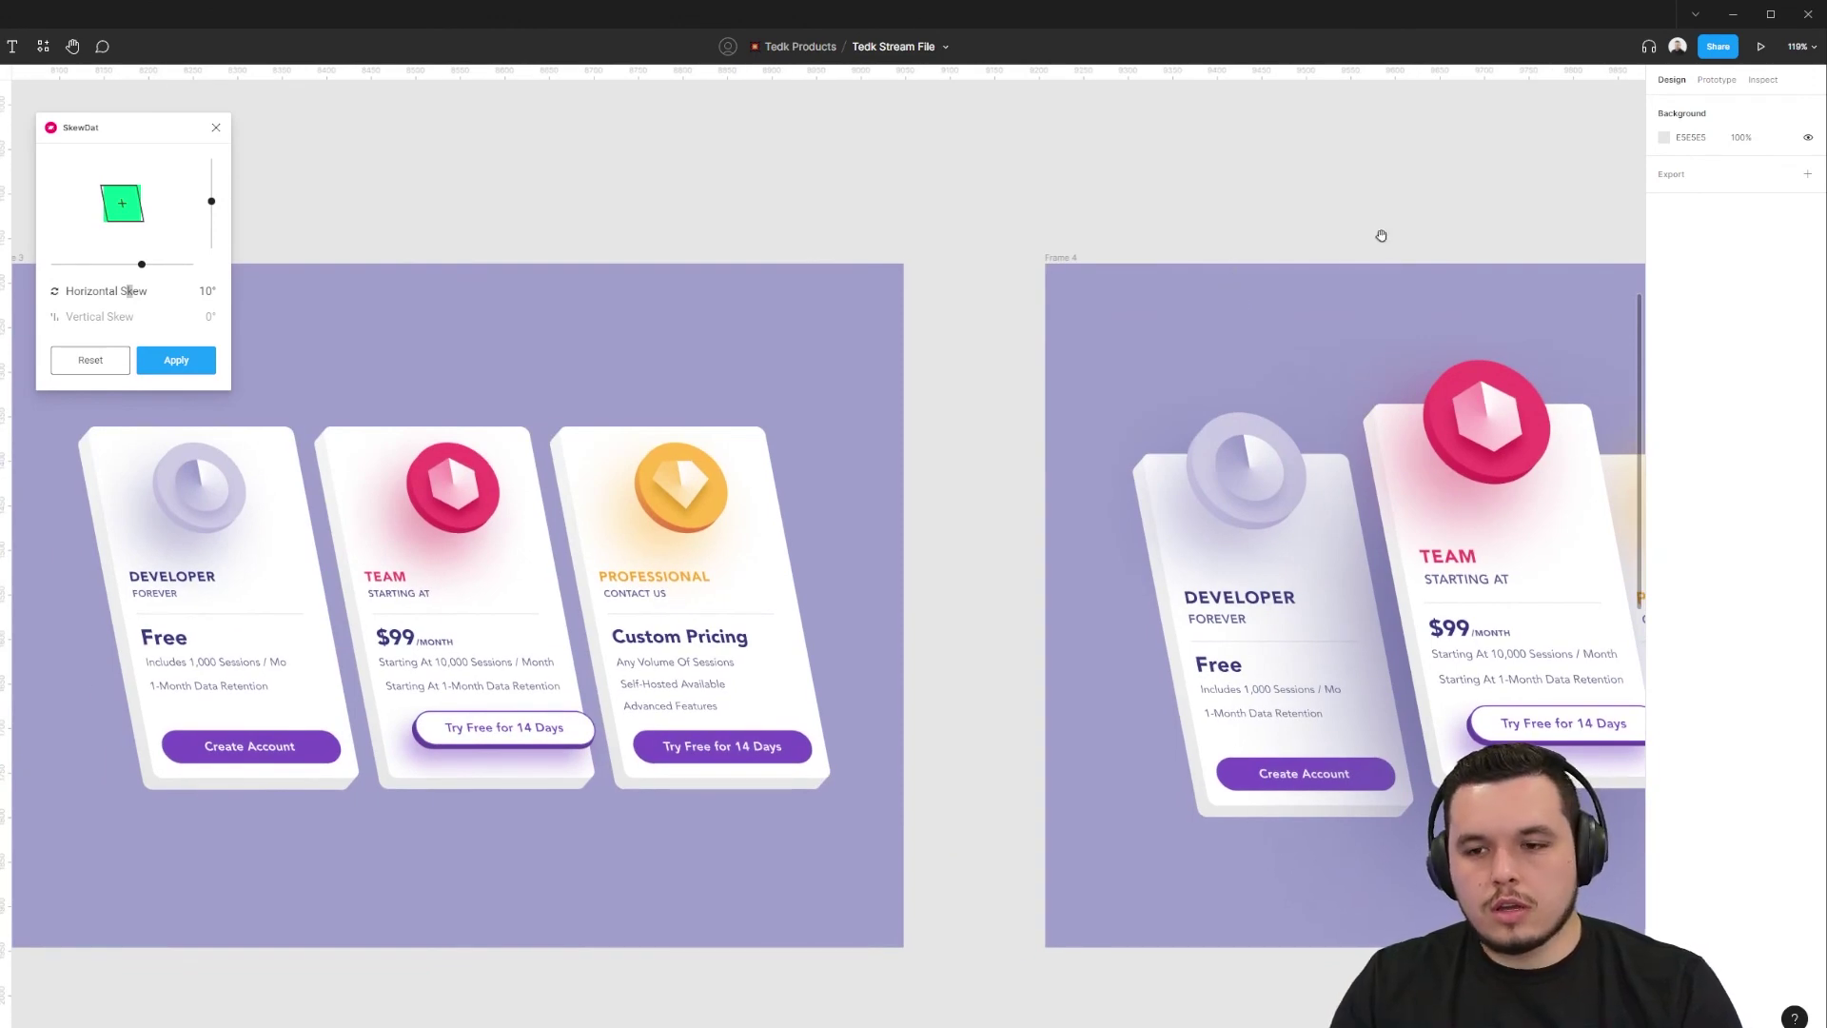
scroll(1317, 233, "right", 6)
scroll(817, 186, "down", 6)
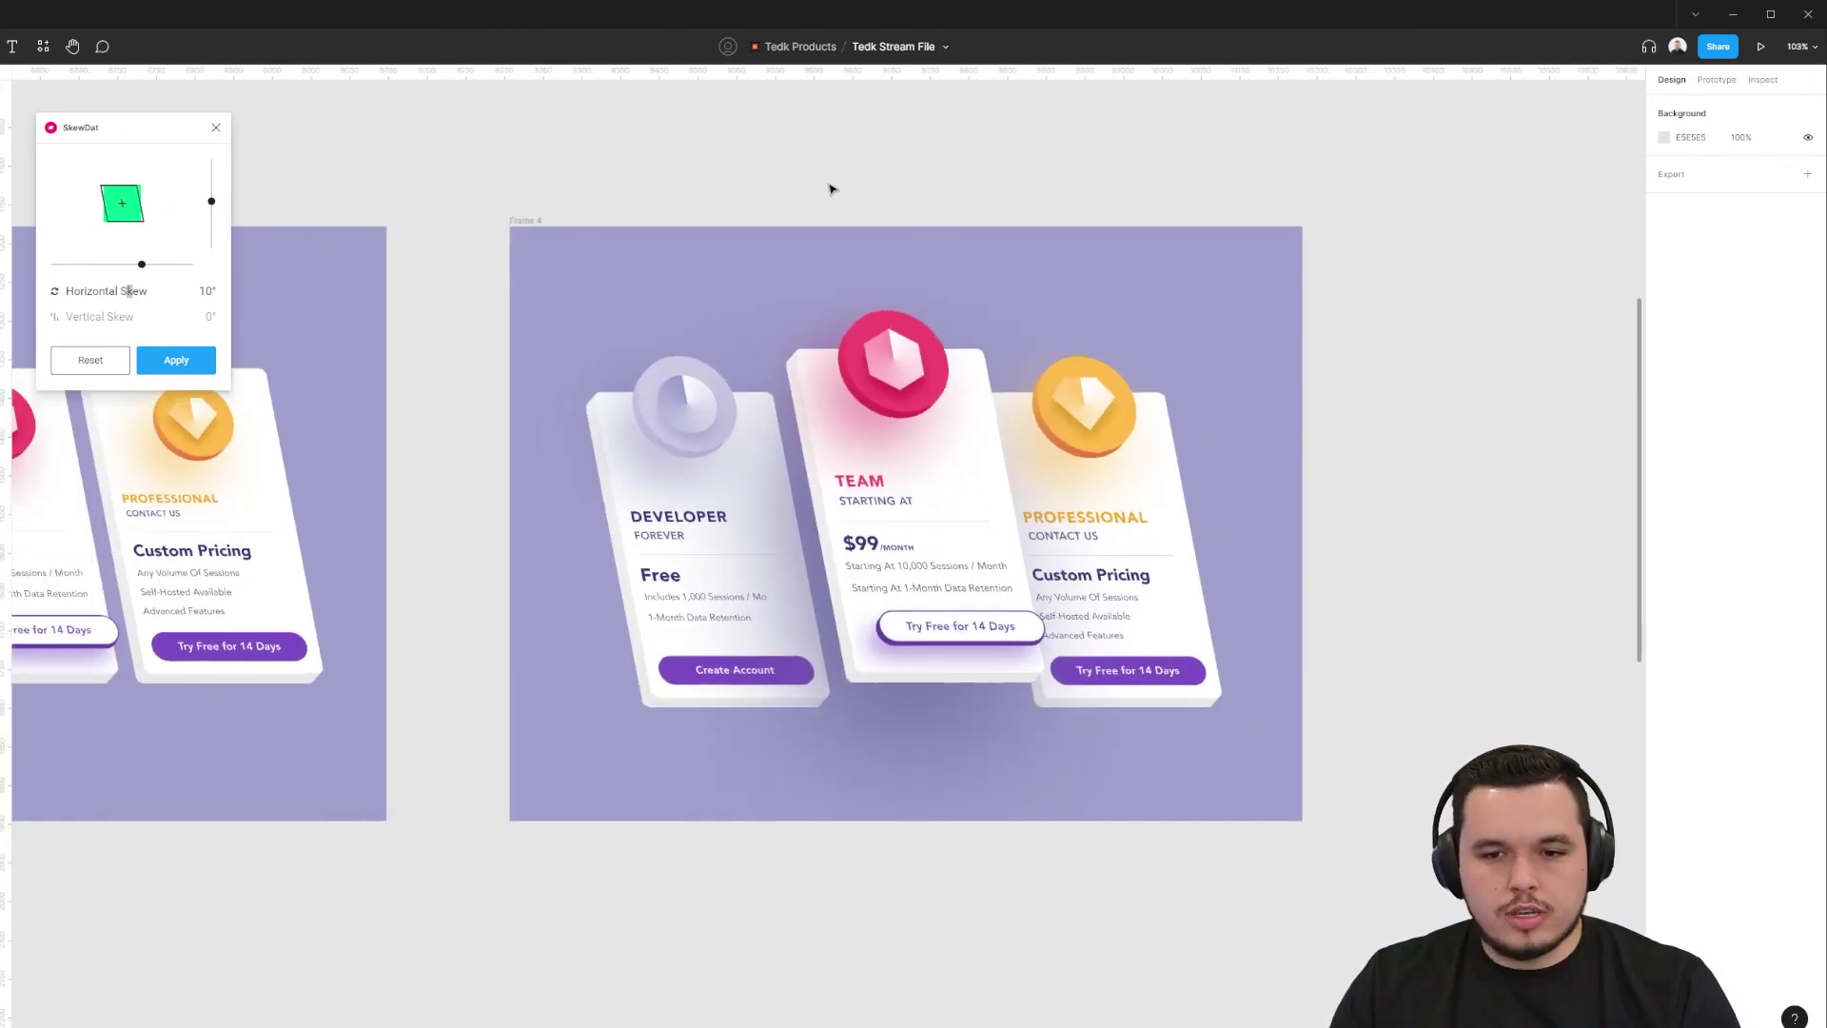
left_click(809, 429)
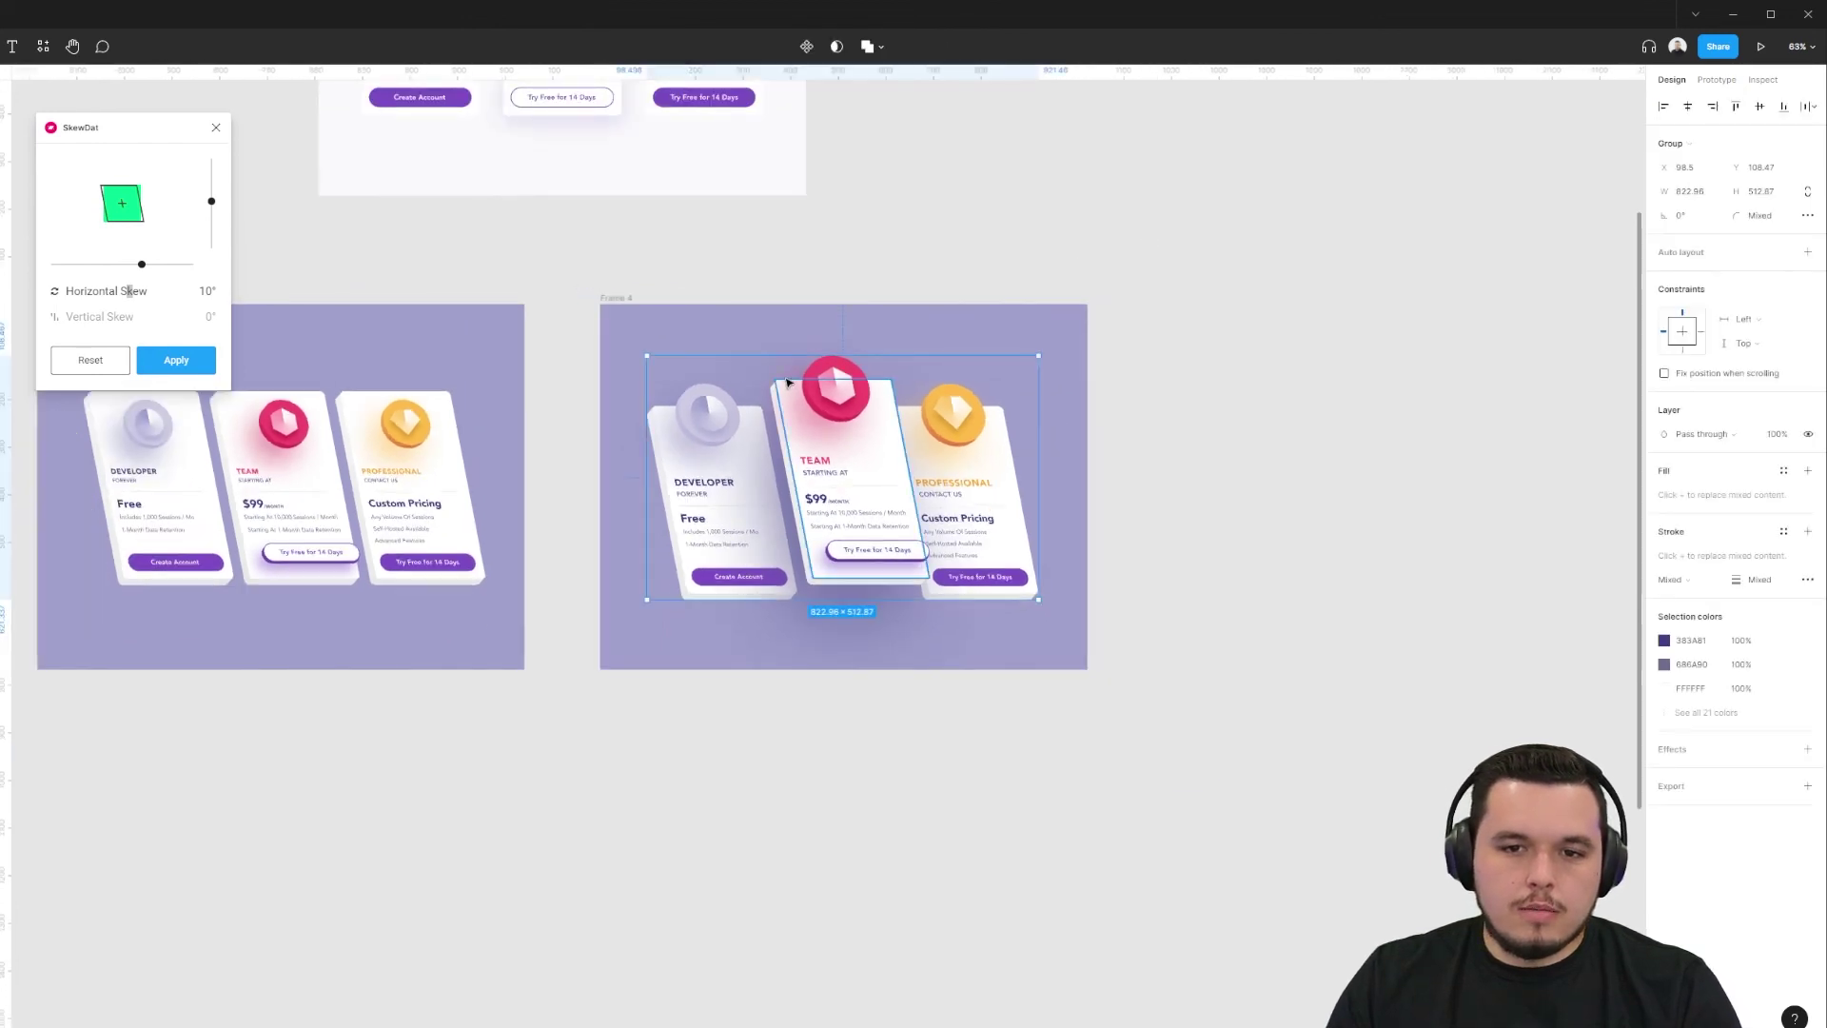
scroll(869, 494, "down", 4)
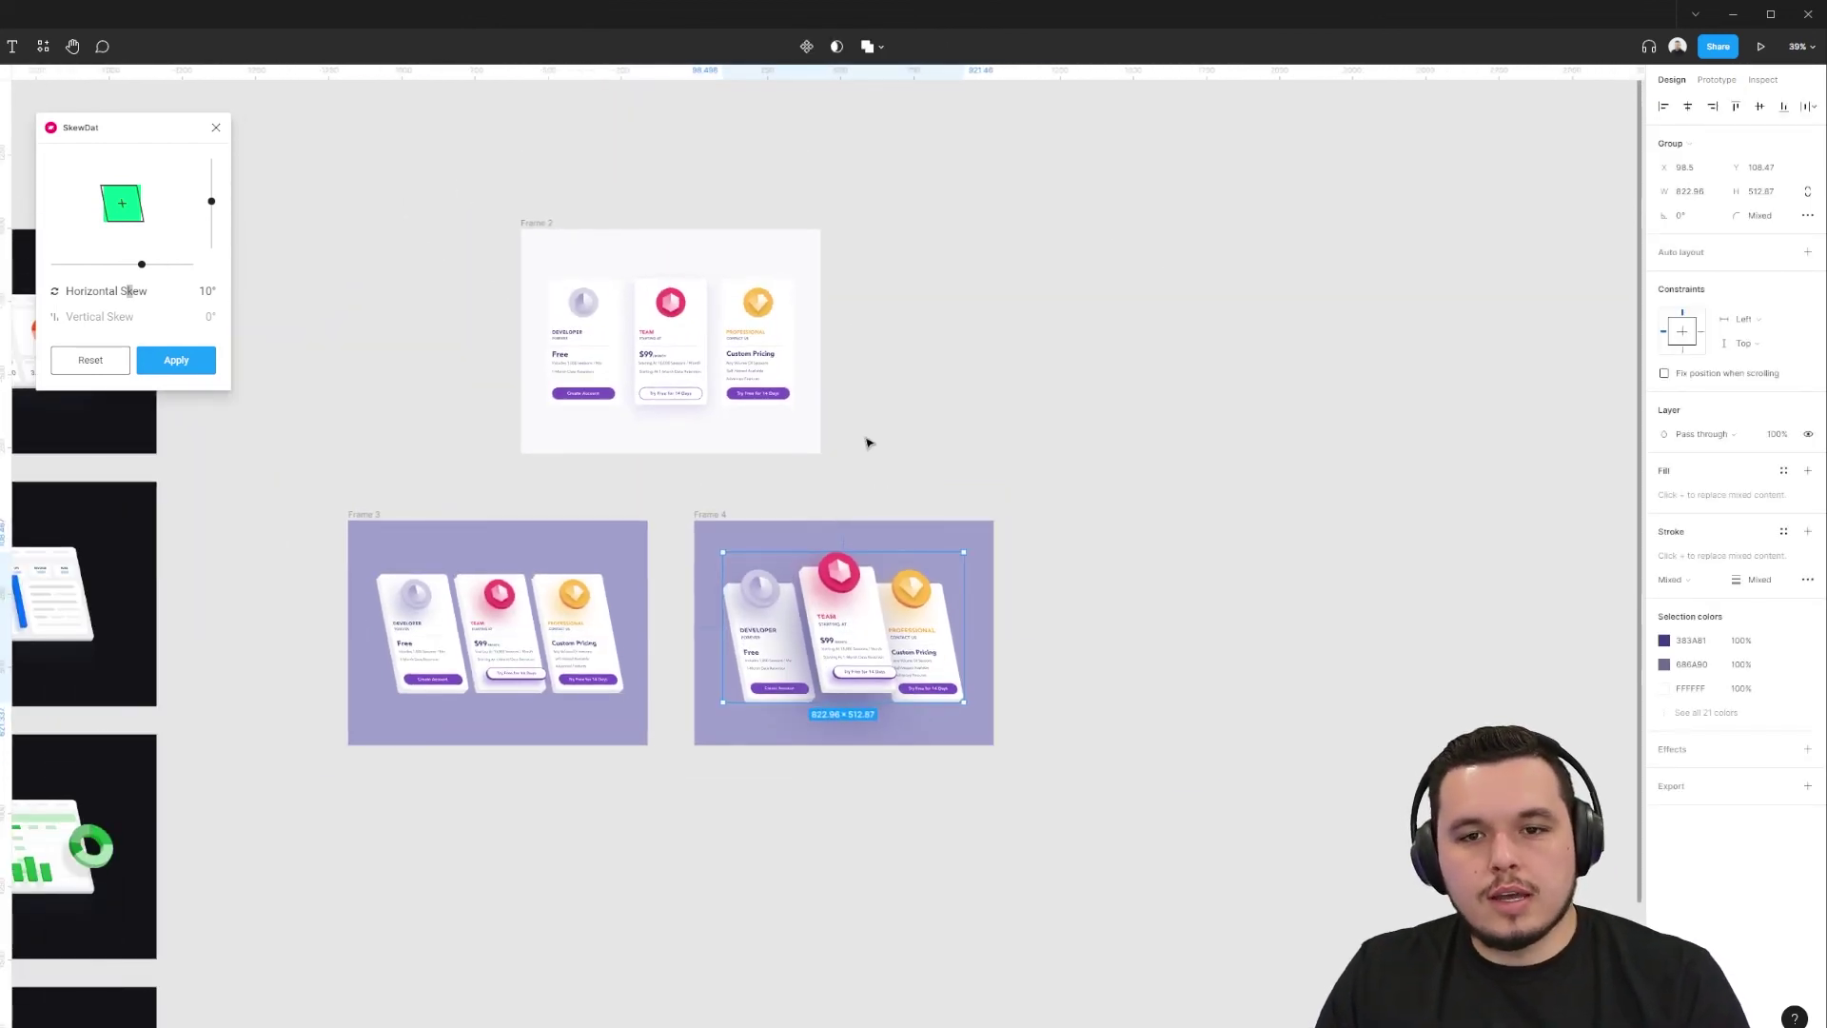
left_click(678, 917)
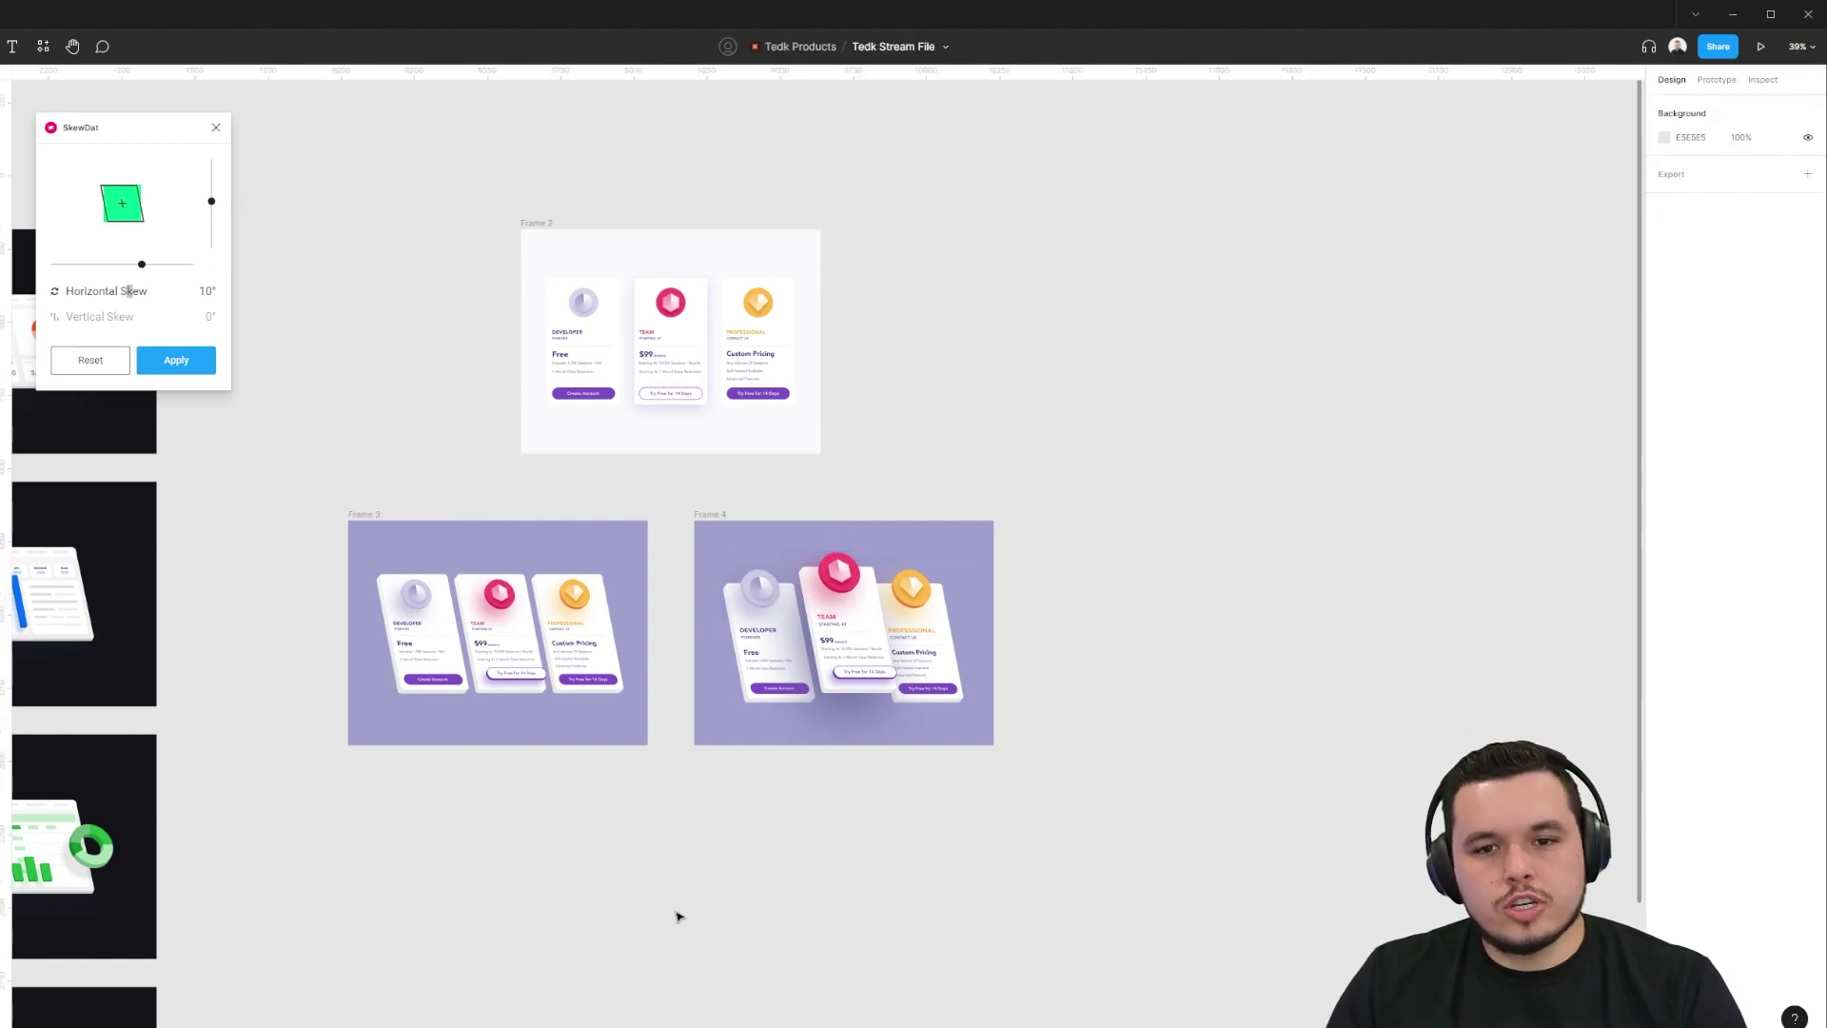